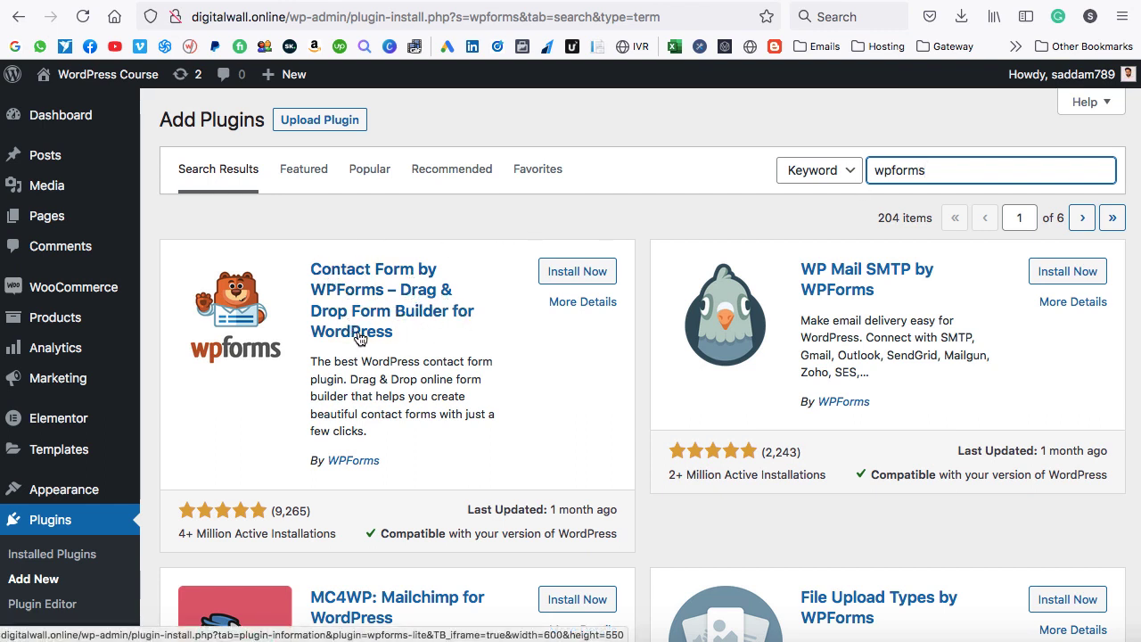
Install and activate the Contact Form by WPForms plugin.
{"action": "left_click_drag", "start_coordinate": [177, 534], "coordinate": [301, 511]}
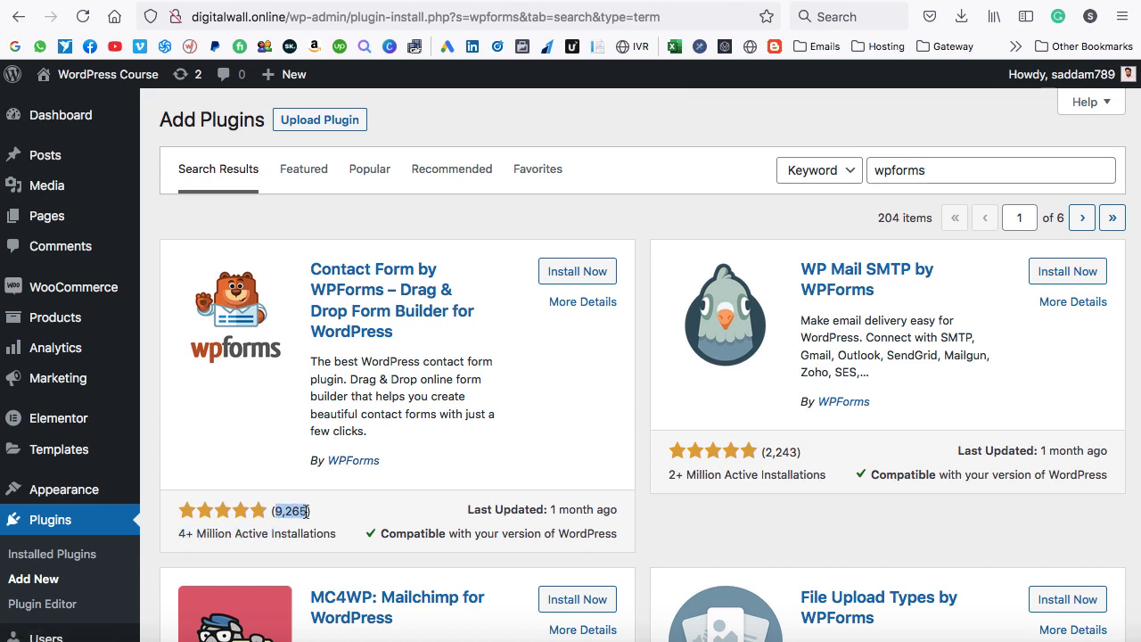
{"action": "left_click", "coordinate": [575, 283]}
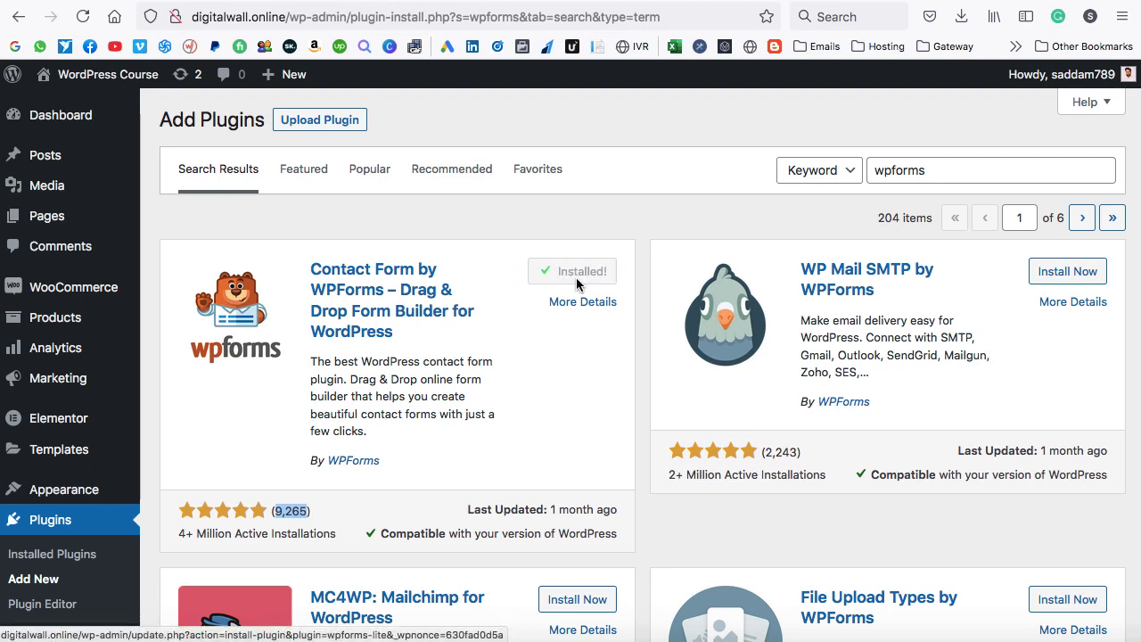
{"action": "left_click", "coordinate": [576, 278]}
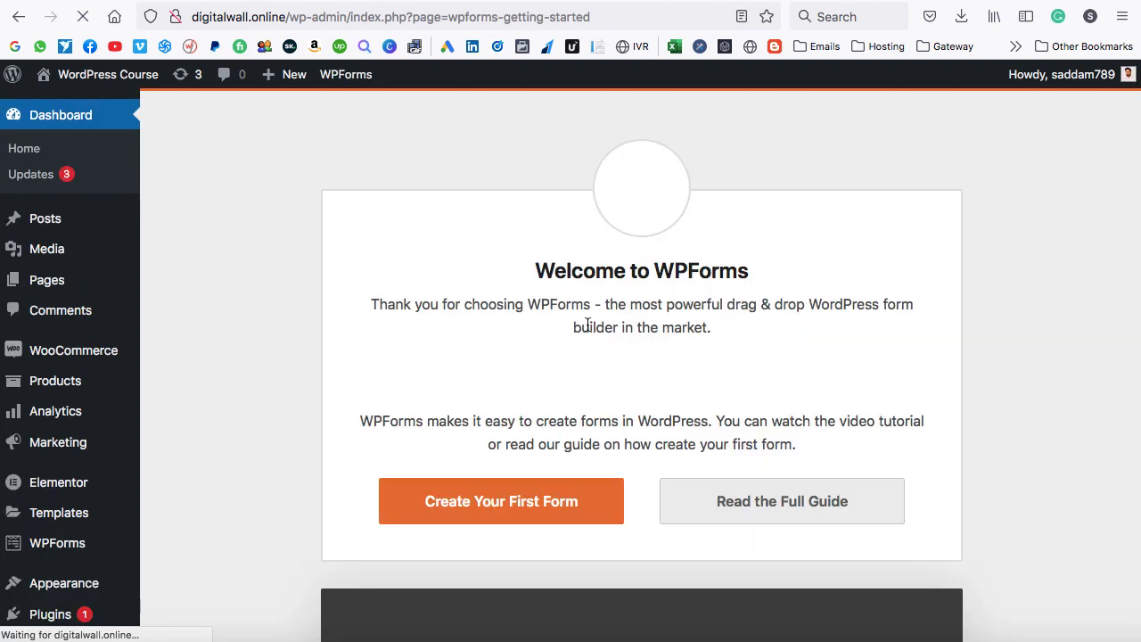
Start a new form from WPForms > Add New in the admin sidebar.
{"action": "scroll", "coordinate": [71, 503], "scroll_direction": "down", "scroll_amount": 1}
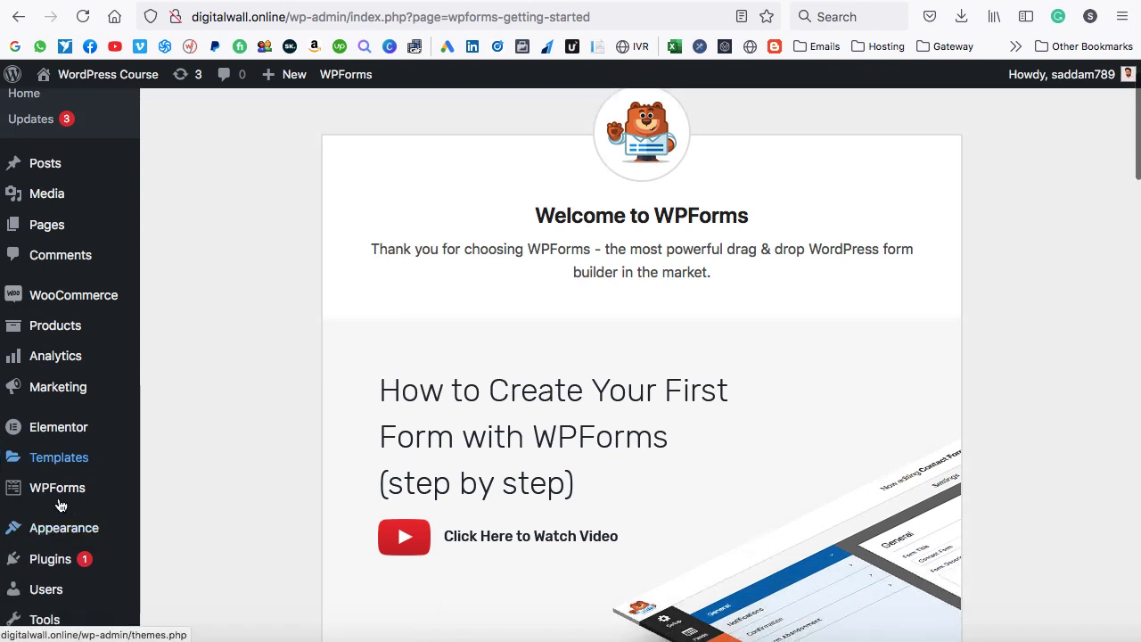
{"action": "mouse_move", "coordinate": [40, 496]}
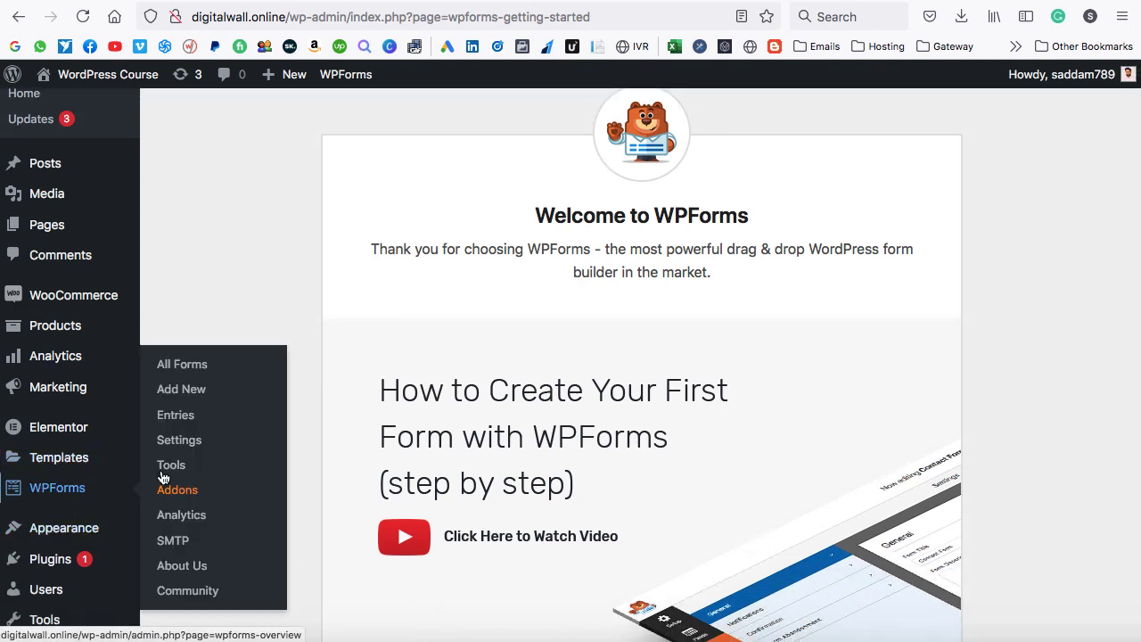
{"action": "left_click", "coordinate": [177, 398]}
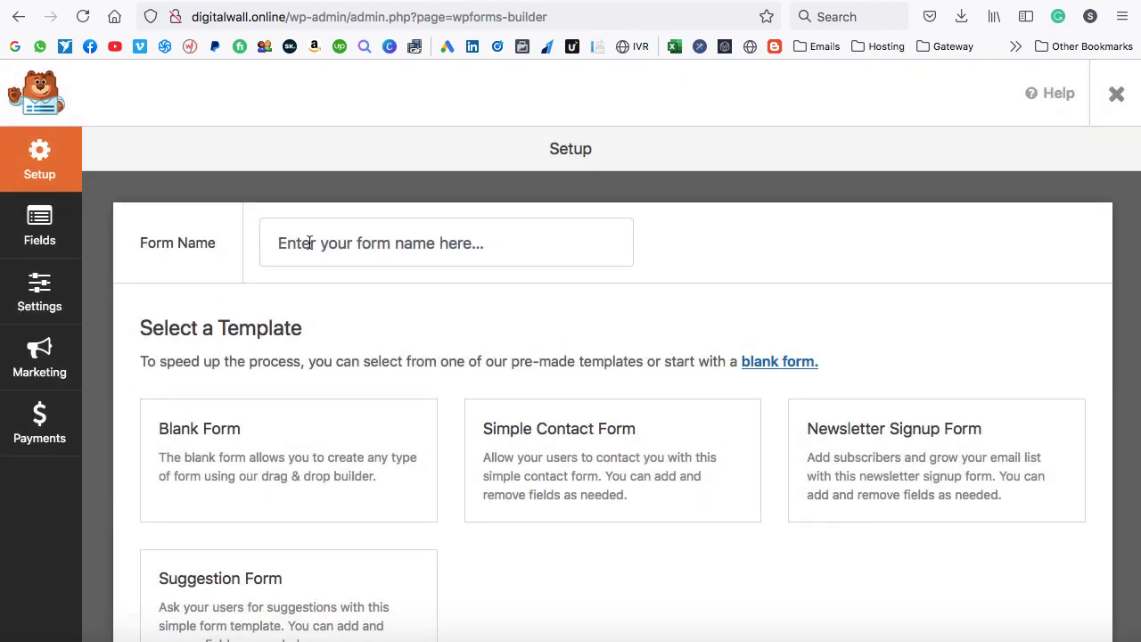
Name the form 'Inquiry form' and create it from the Blank Form template.
{"action": "left_click", "coordinate": [309, 242]}
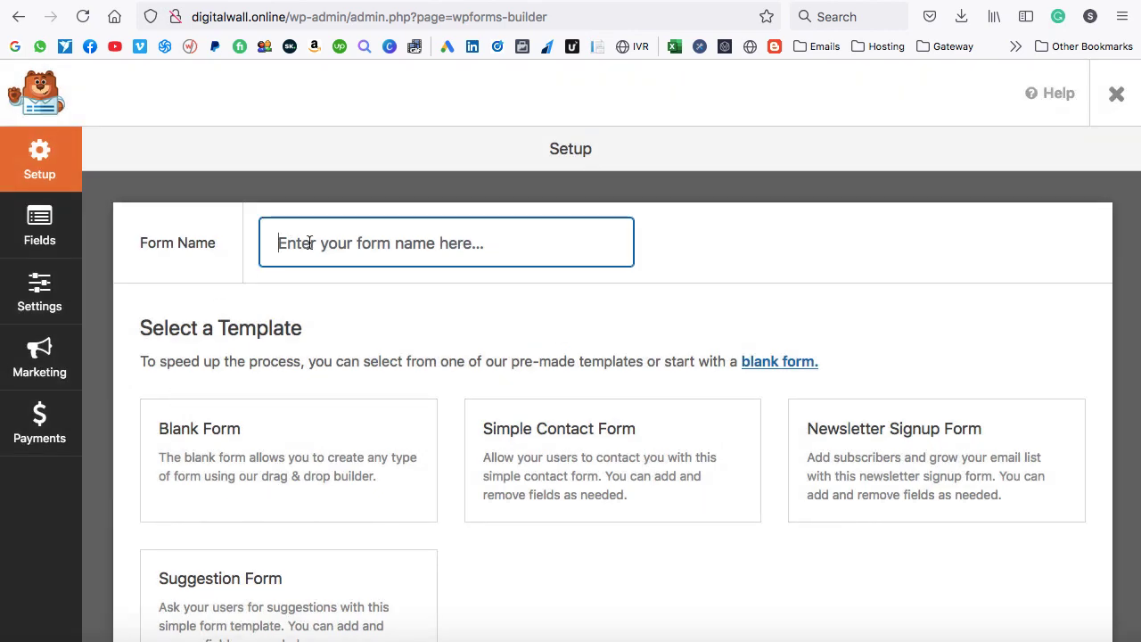
{"action": "type", "text": "I"}
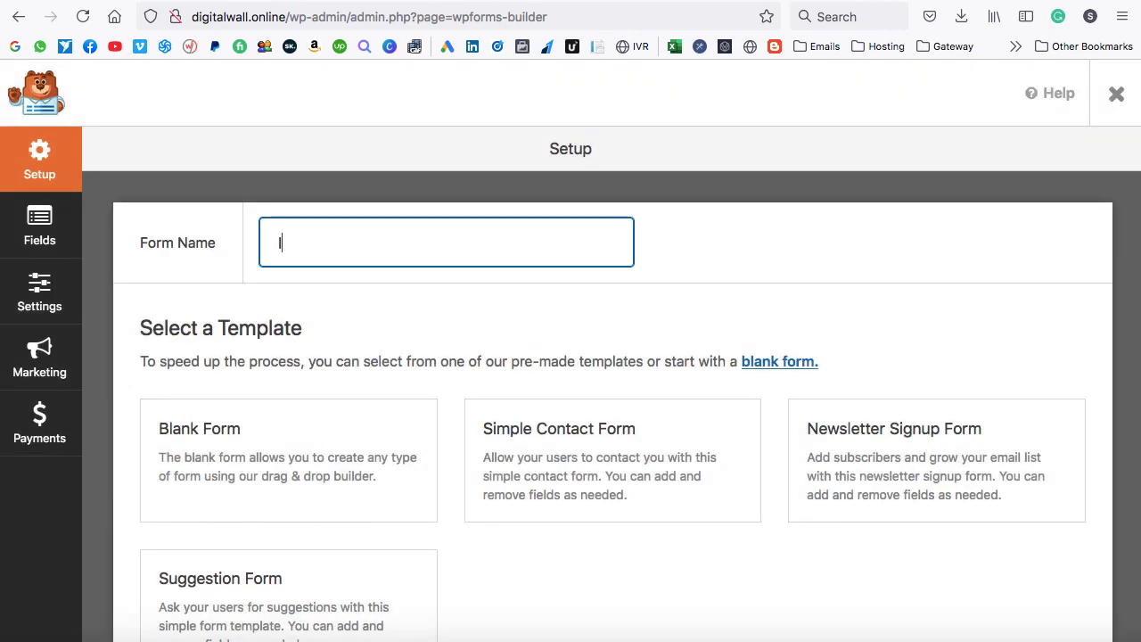
{"action": "type", "text": "nquiry form"}
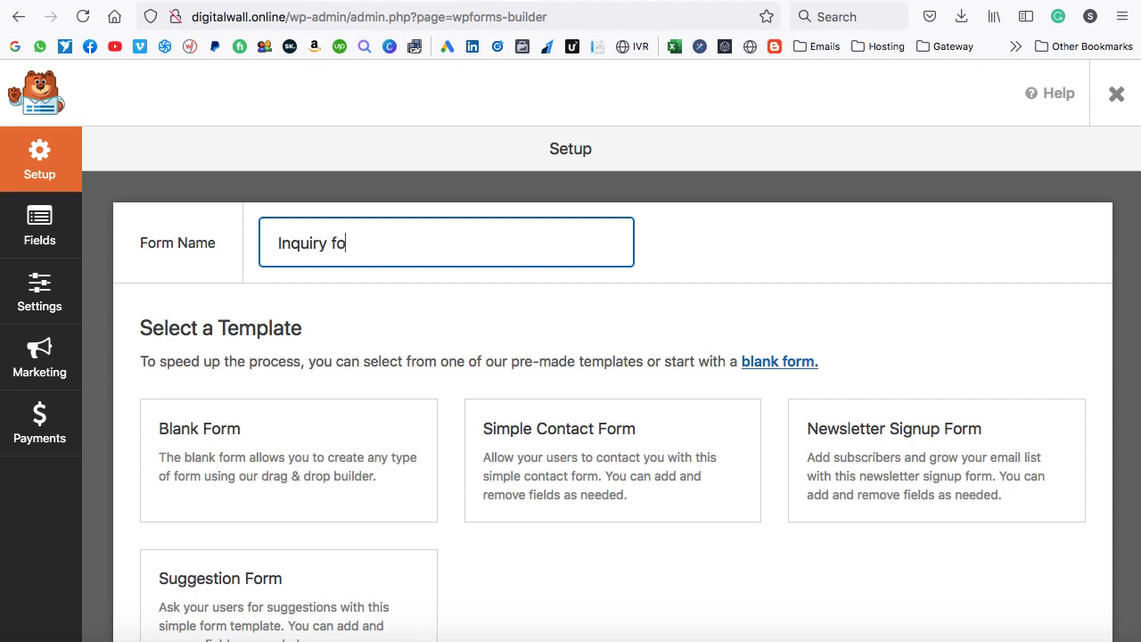
{"action": "mouse_move", "coordinate": [192, 429]}
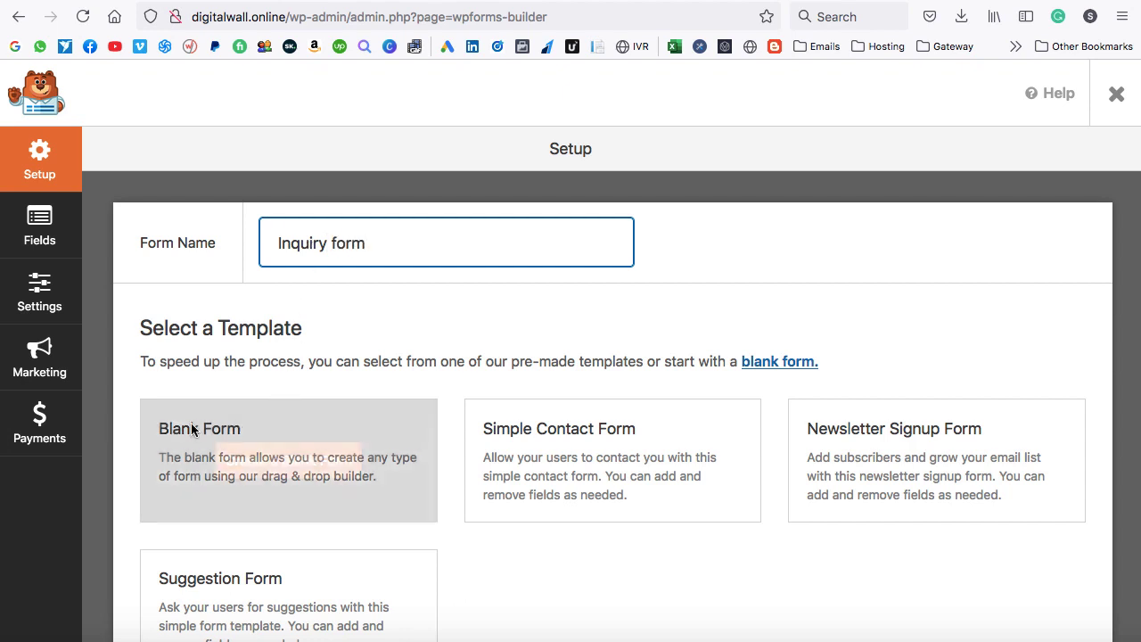
{"action": "left_click", "coordinate": [288, 461]}
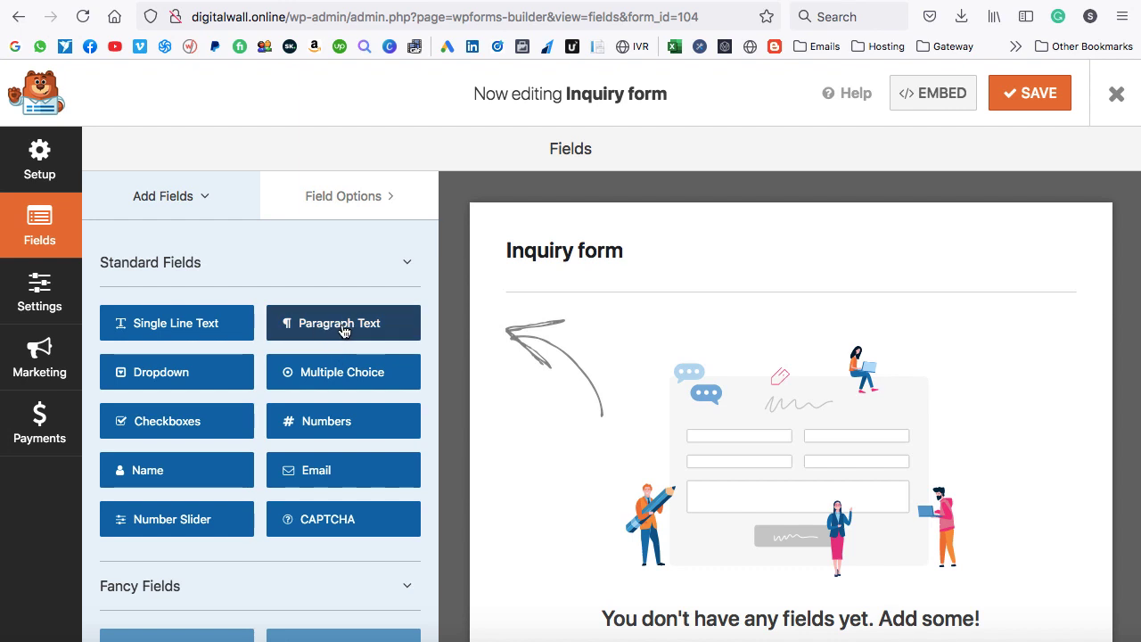
{"action": "left_click_drag", "start_coordinate": [327, 329], "coordinate": [603, 390]}
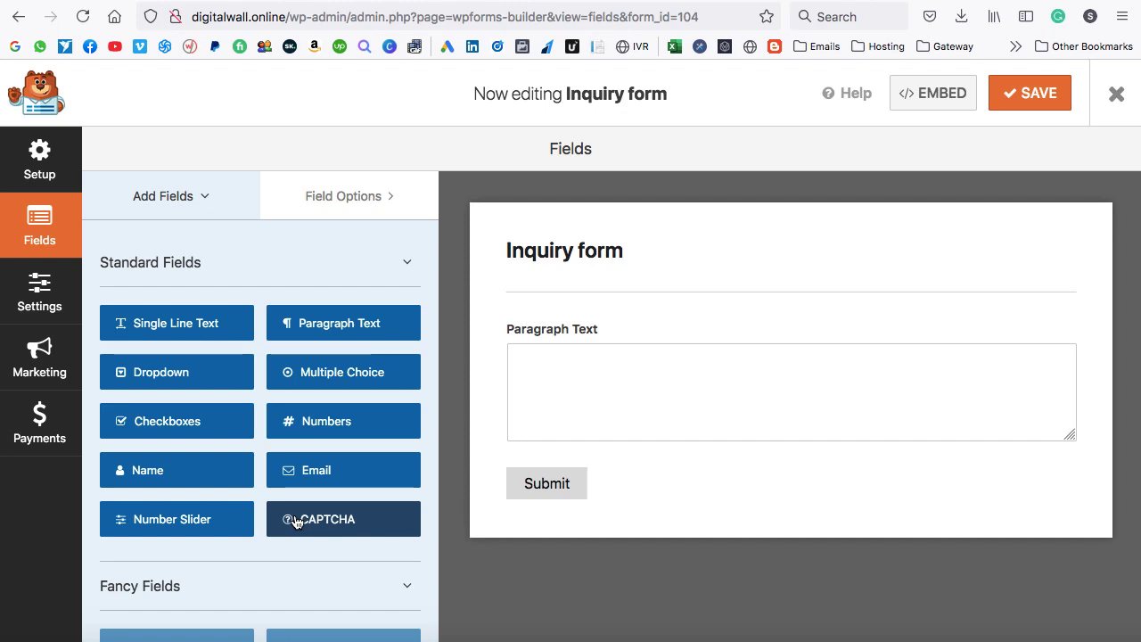
{"action": "scroll", "coordinate": [297, 522], "scroll_direction": "down", "scroll_amount": 5}
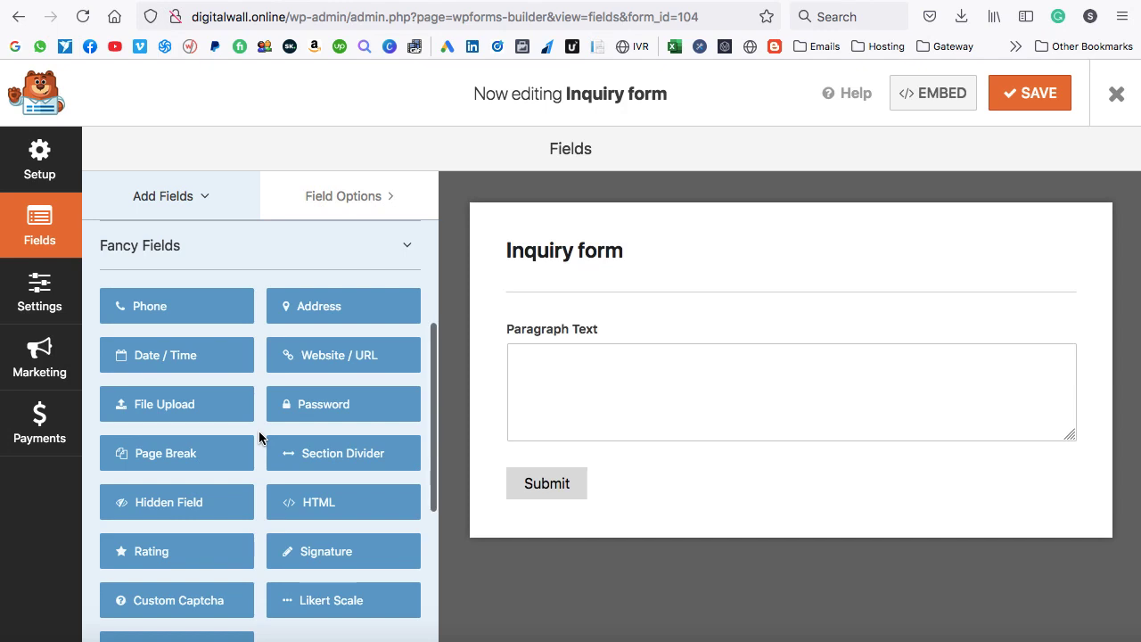
{"action": "scroll", "coordinate": [258, 437], "scroll_direction": "up", "scroll_amount": 5}
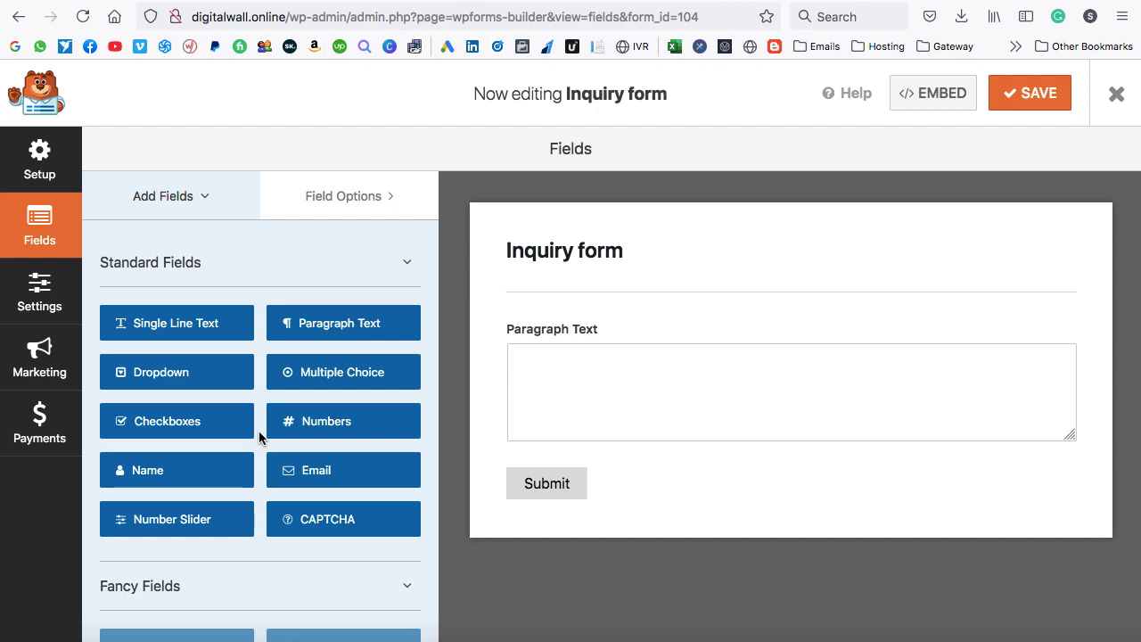
{"action": "mouse_move", "coordinate": [829, 356]}
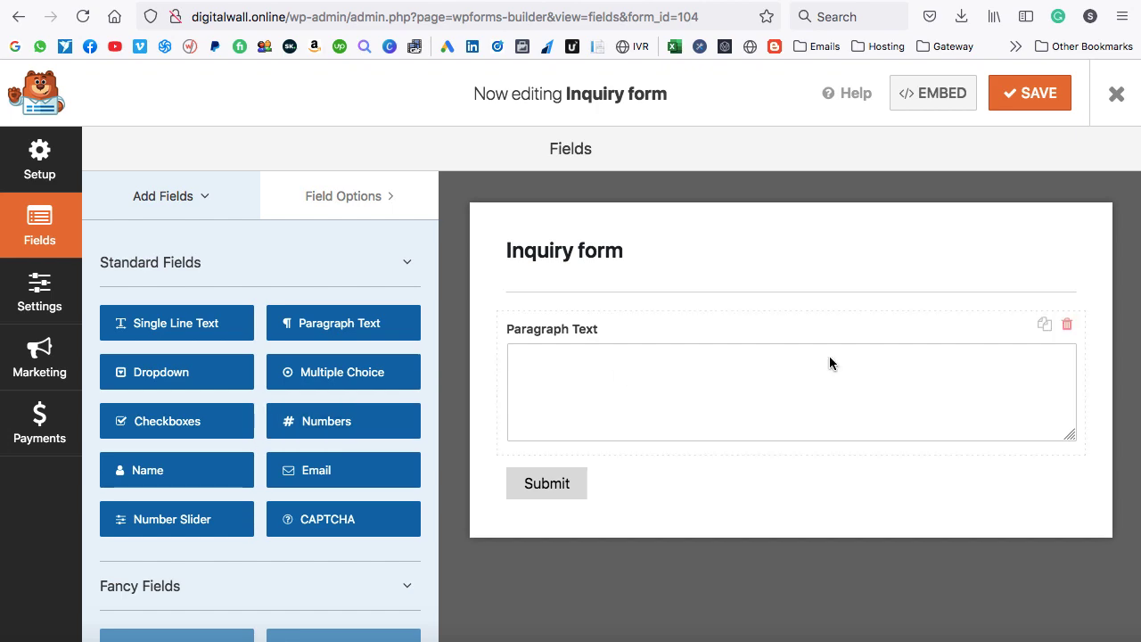
{"action": "left_click", "coordinate": [1067, 325]}
{"action": "left_click", "coordinate": [530, 408]}
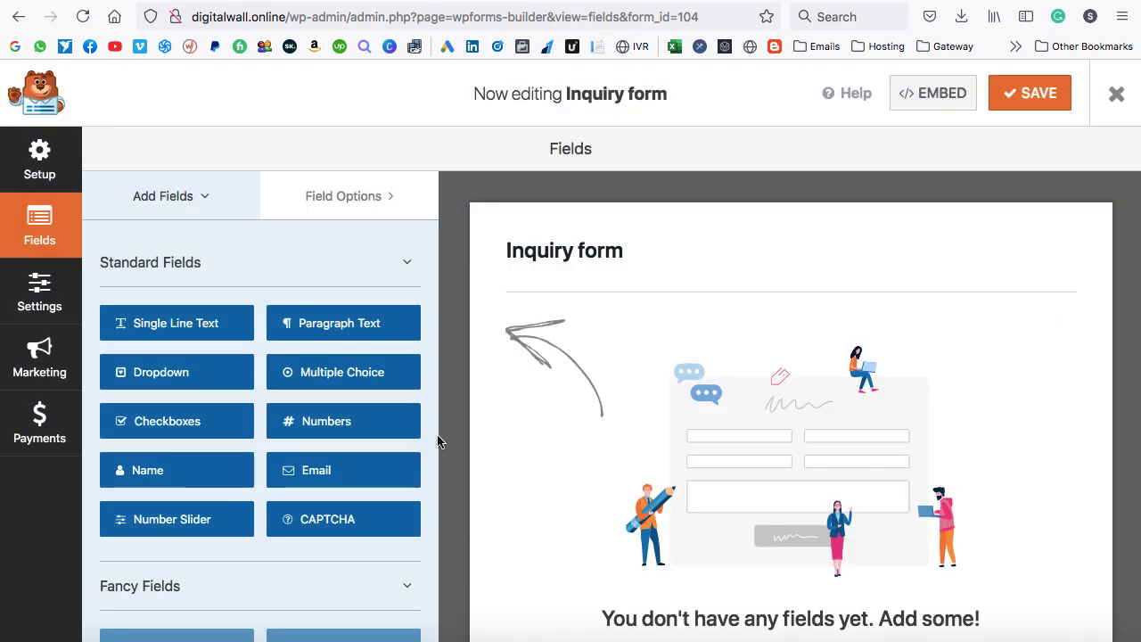
Drag a Name field onto the form and select it to show its Field Options.
{"action": "left_click_drag", "start_coordinate": [160, 475], "coordinate": [596, 327]}
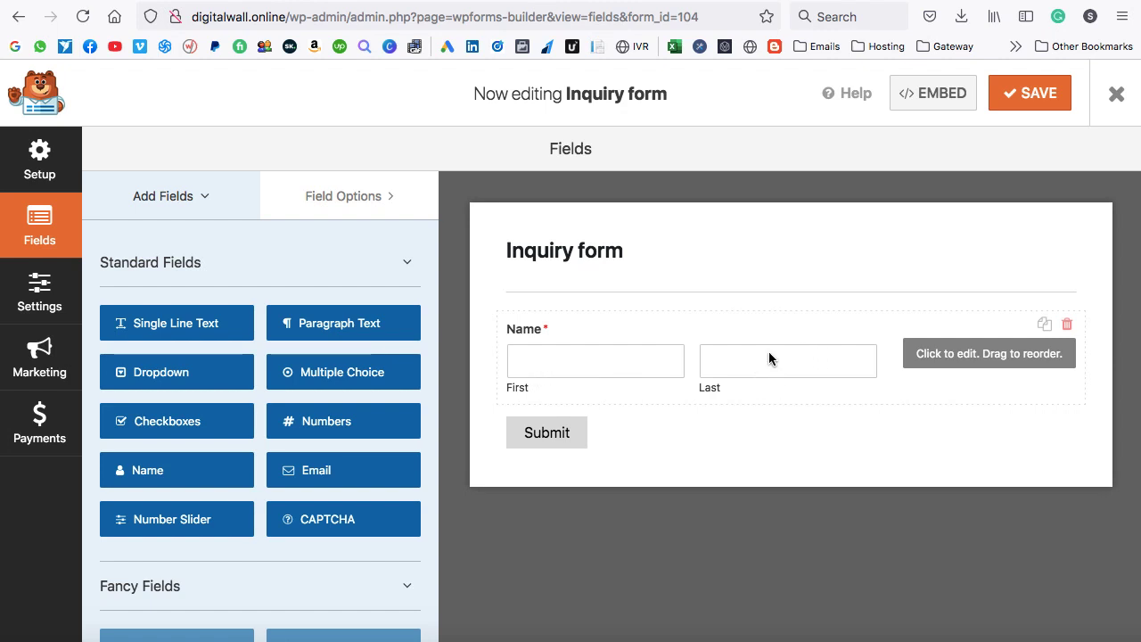
{"action": "left_click", "coordinate": [964, 360]}
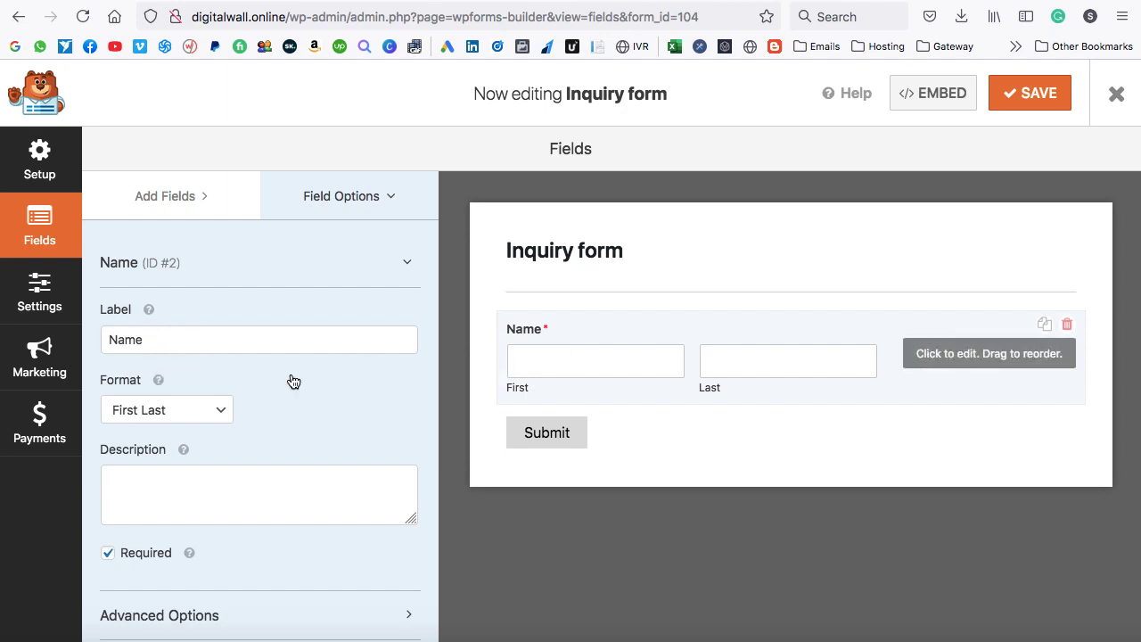
Relabel the Name field 'Your Name' and switch its format to First Middle Last.
{"action": "left_click_drag", "start_coordinate": [153, 338], "coordinate": [105, 339]}
{"action": "type", "text": "Your Name"}
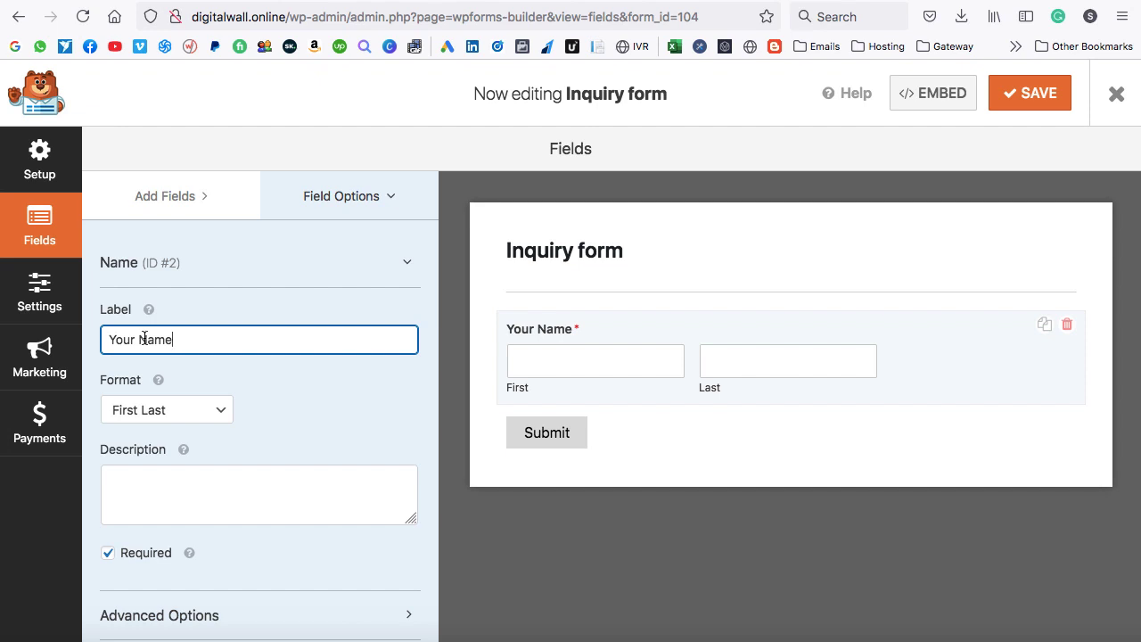
{"action": "scroll", "coordinate": [280, 377], "scroll_direction": "down", "scroll_amount": 1}
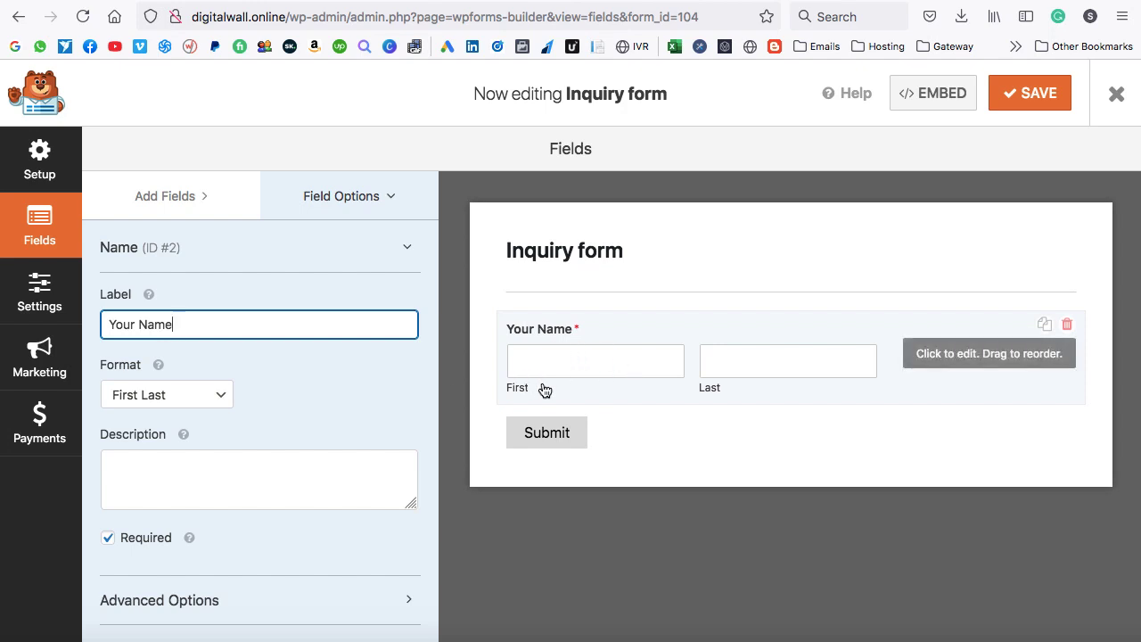
{"action": "left_click", "coordinate": [219, 395]}
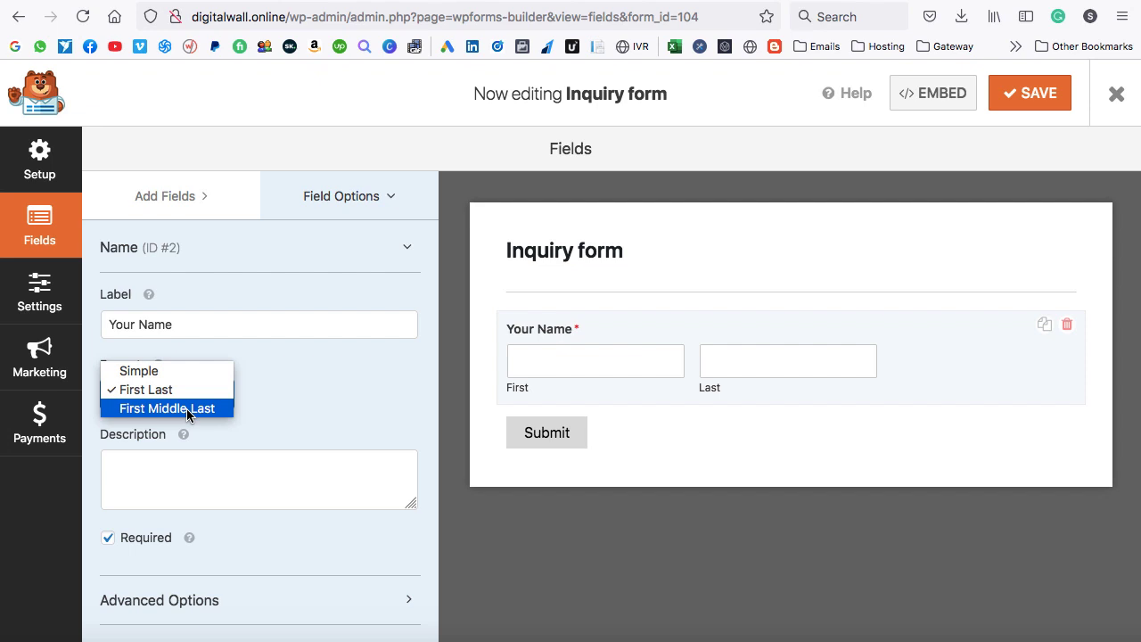
{"action": "left_click", "coordinate": [186, 408]}
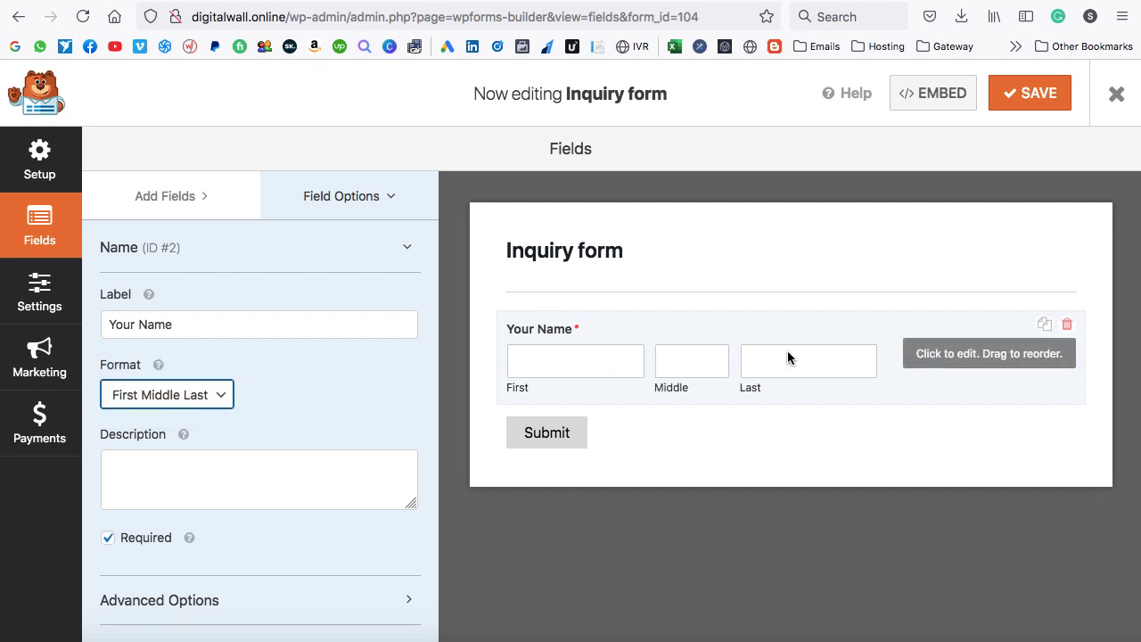
Add a description asking for the first and last name, then expand Advanced Options.
{"action": "left_click", "coordinate": [193, 482]}
{"action": "type", "text": "Y"}
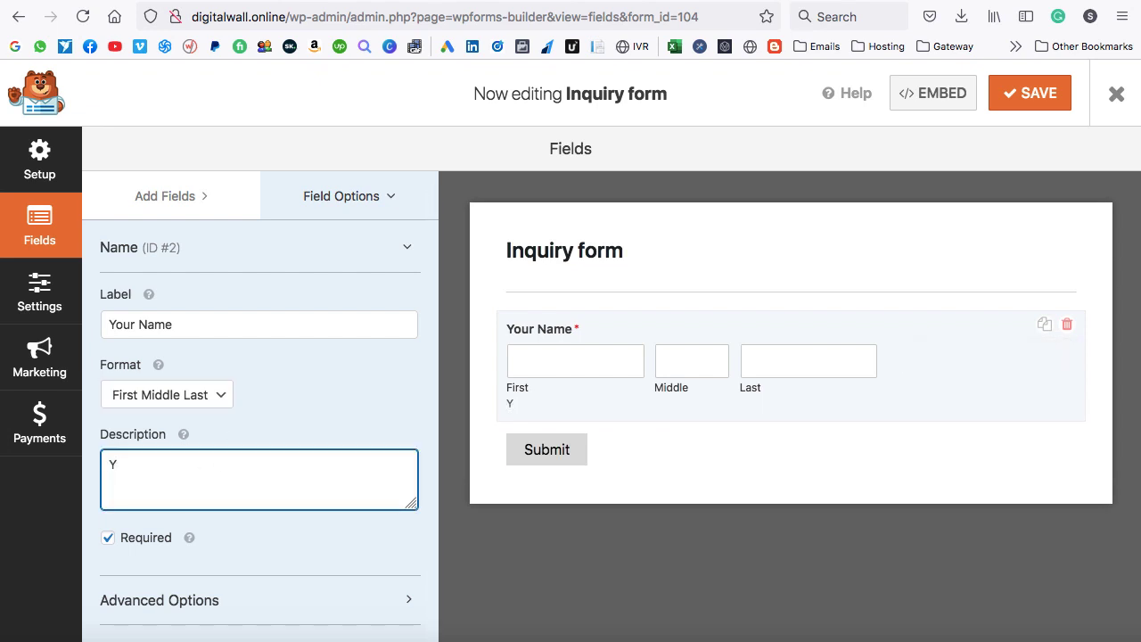
{"action": "type", "text": "ou have to enter your first an"}
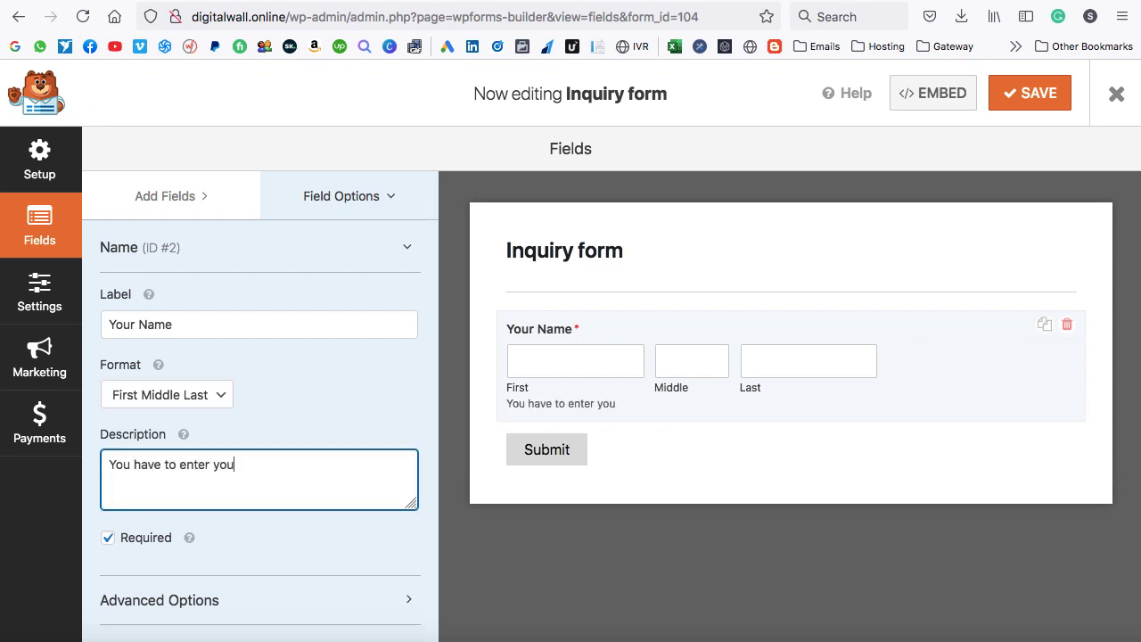
{"action": "key", "text": "BackSpace"}
{"action": "key", "text": "BackSpace"}
{"action": "type", "text": "name and "}
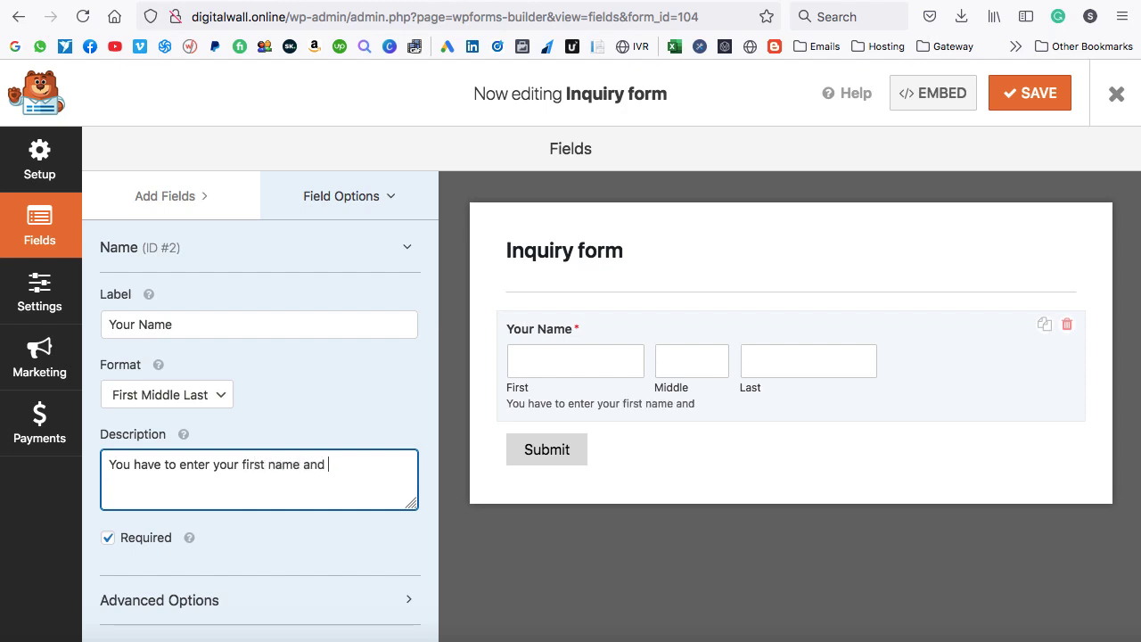
{"action": "type", "text": "last name."}
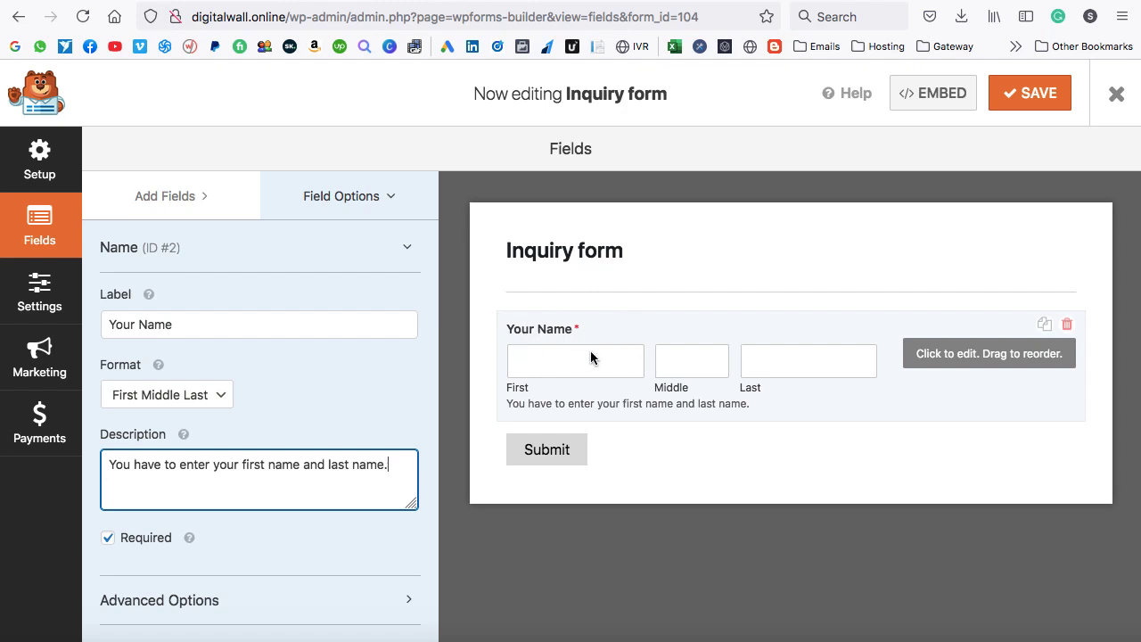
{"action": "left_click", "coordinate": [107, 539]}
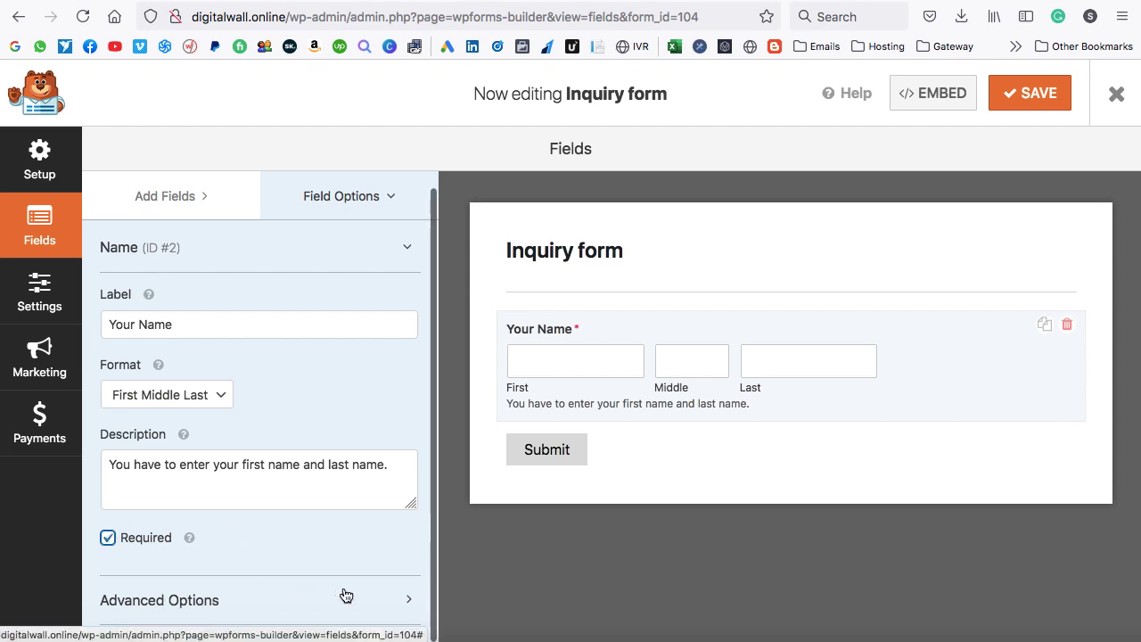
{"action": "left_click", "coordinate": [405, 601]}
Set the Name field's size to Large.
{"action": "scroll", "coordinate": [401, 598], "scroll_direction": "down", "scroll_amount": 5}
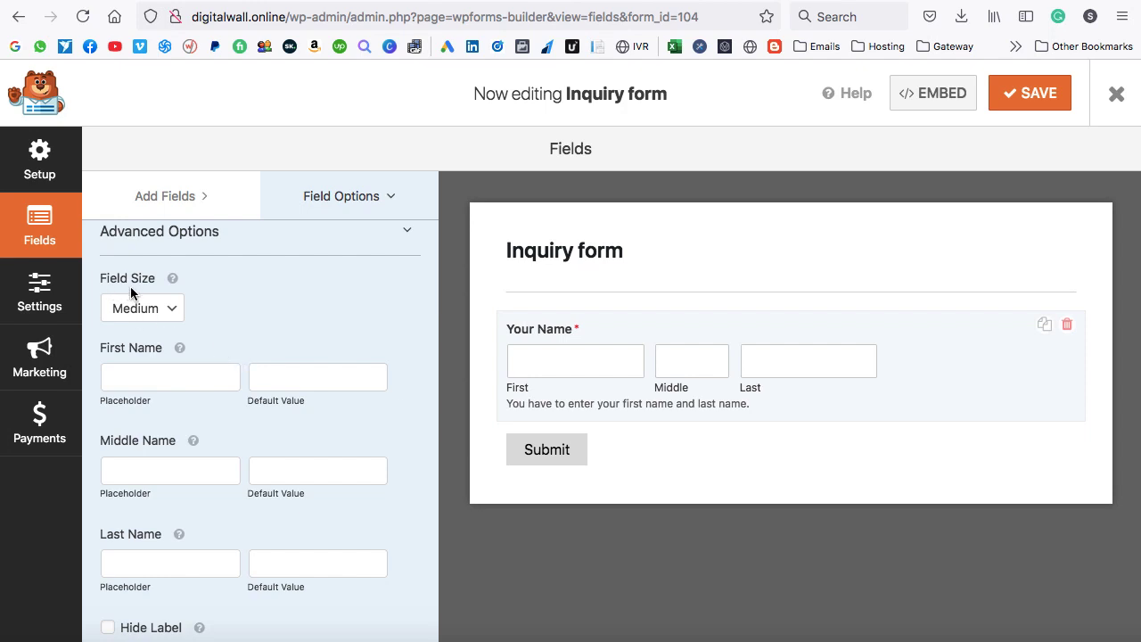
{"action": "left_click", "coordinate": [158, 309]}
{"action": "left_click", "coordinate": [149, 324]}
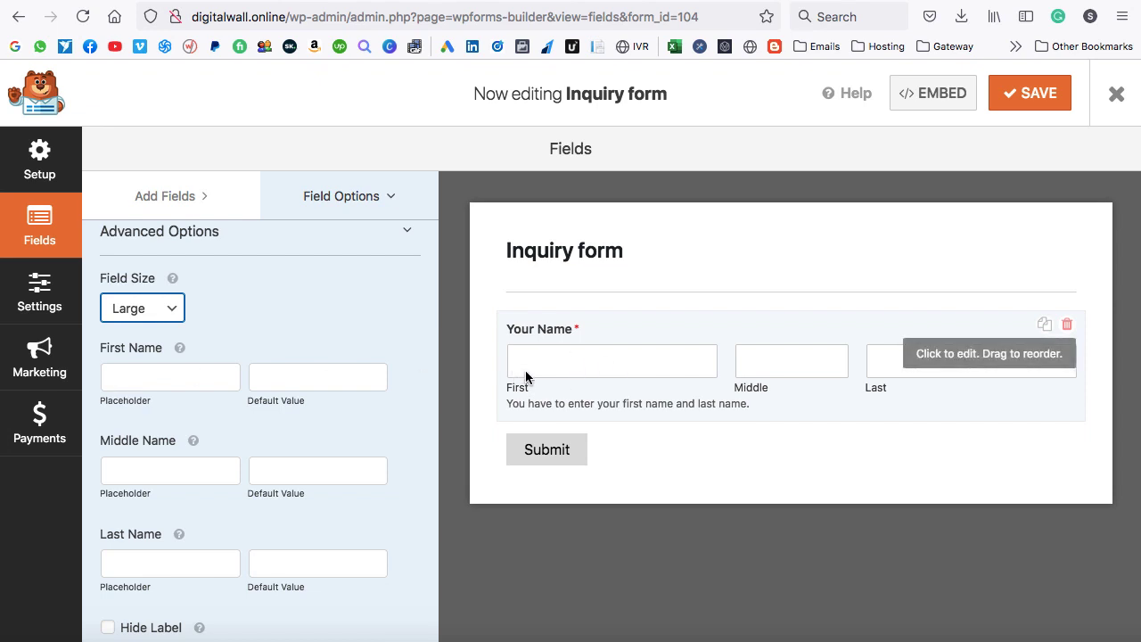
Set placeholders 'first name', 'middle name' and 'last name' on the three name boxes.
{"action": "left_click", "coordinate": [157, 376]}
{"action": "type", "text": "first name"}
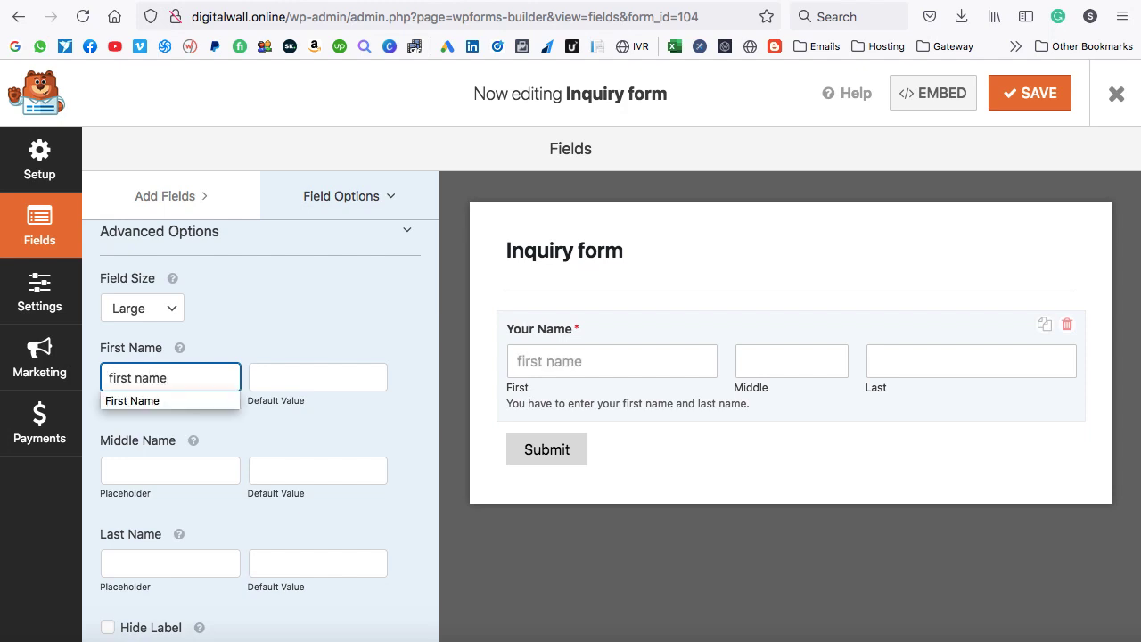
{"action": "left_click", "coordinate": [237, 415]}
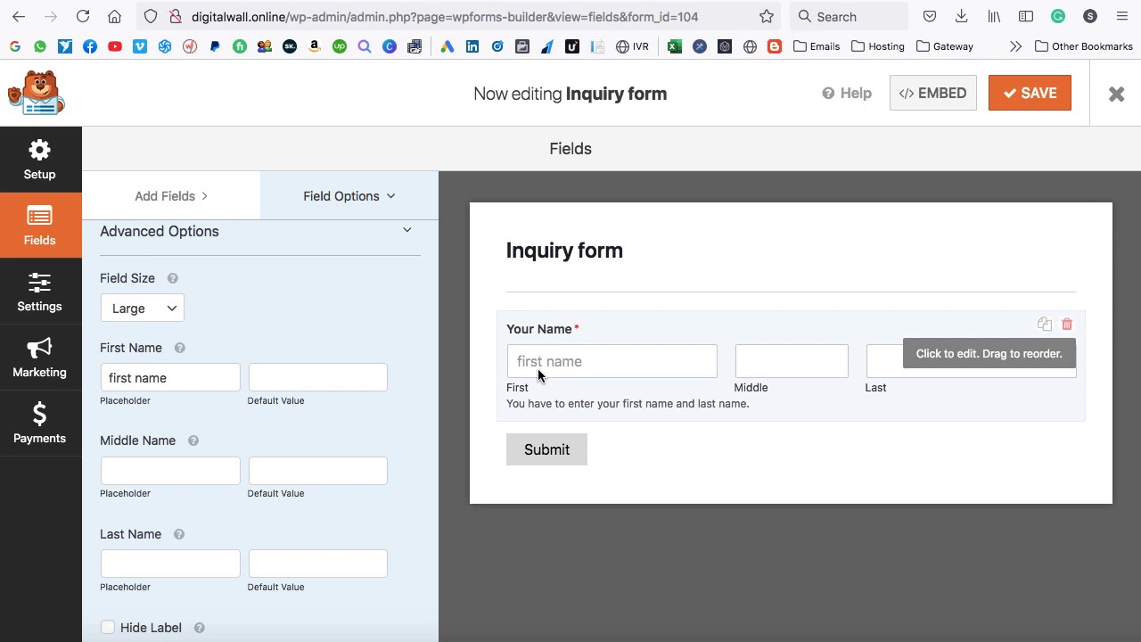
{"action": "scroll", "coordinate": [339, 415], "scroll_direction": "down", "scroll_amount": 1}
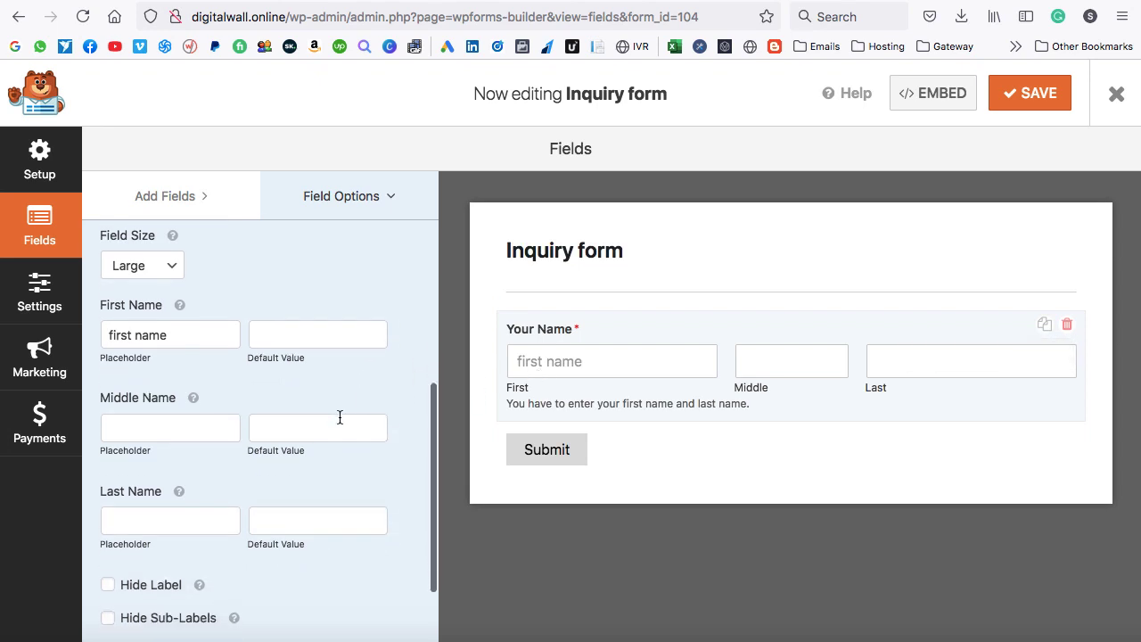
{"action": "left_click", "coordinate": [121, 430]}
{"action": "type", "text": "middle name"}
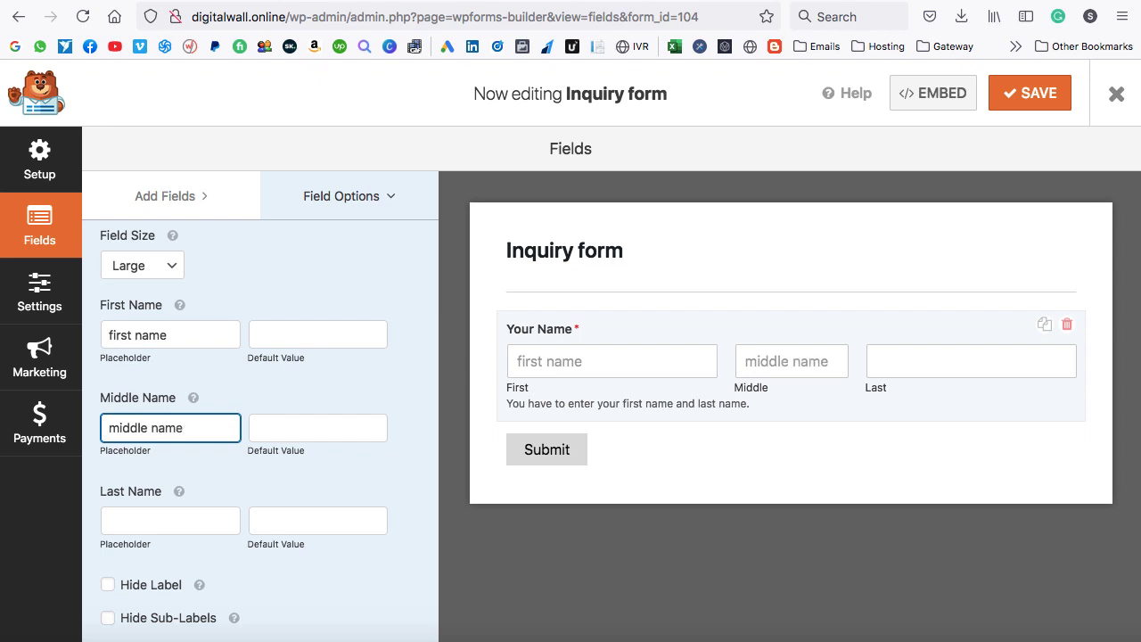
{"action": "left_click", "coordinate": [128, 515]}
{"action": "type", "text": "la"}
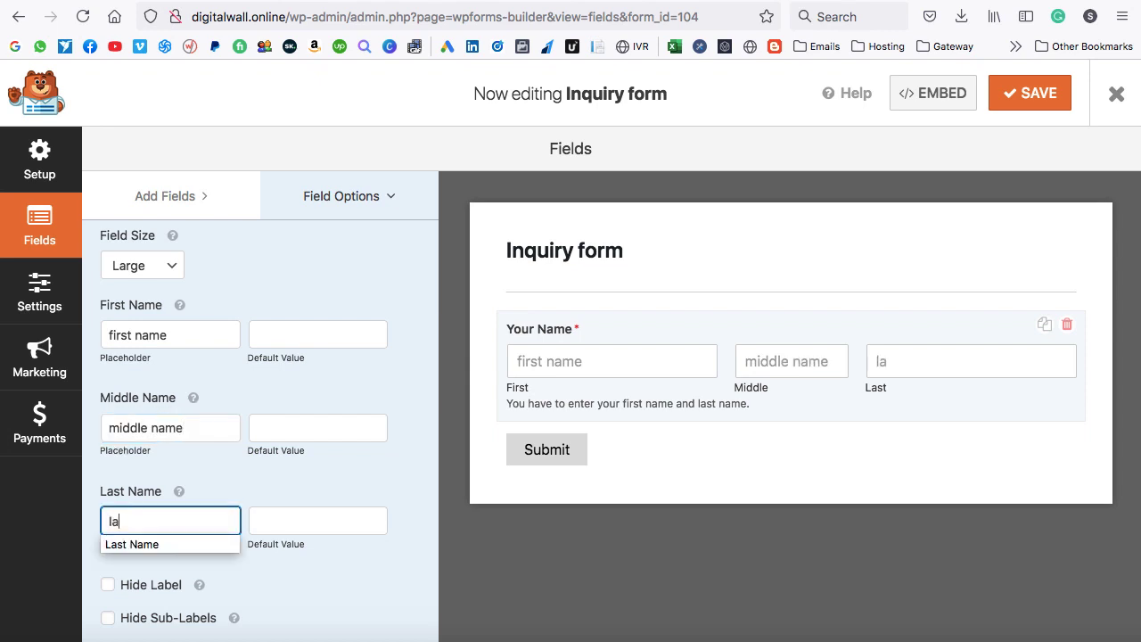
{"action": "type", "text": "st name"}
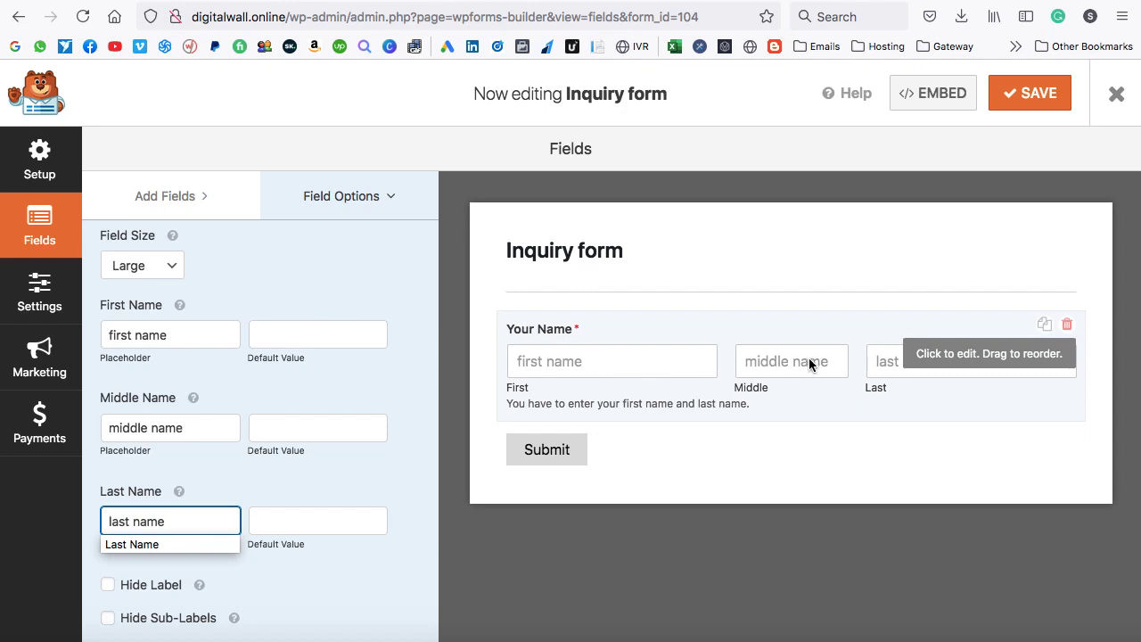
{"action": "left_click", "coordinate": [595, 374]}
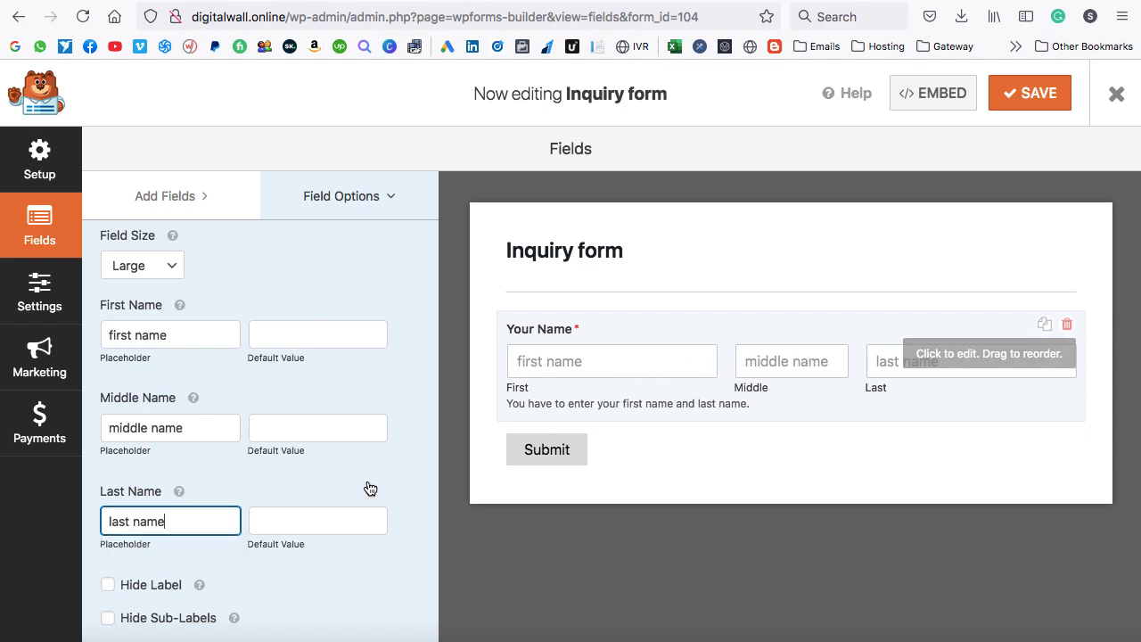
Hide the Name field's label and its sub-labels.
{"action": "left_click", "coordinate": [108, 586]}
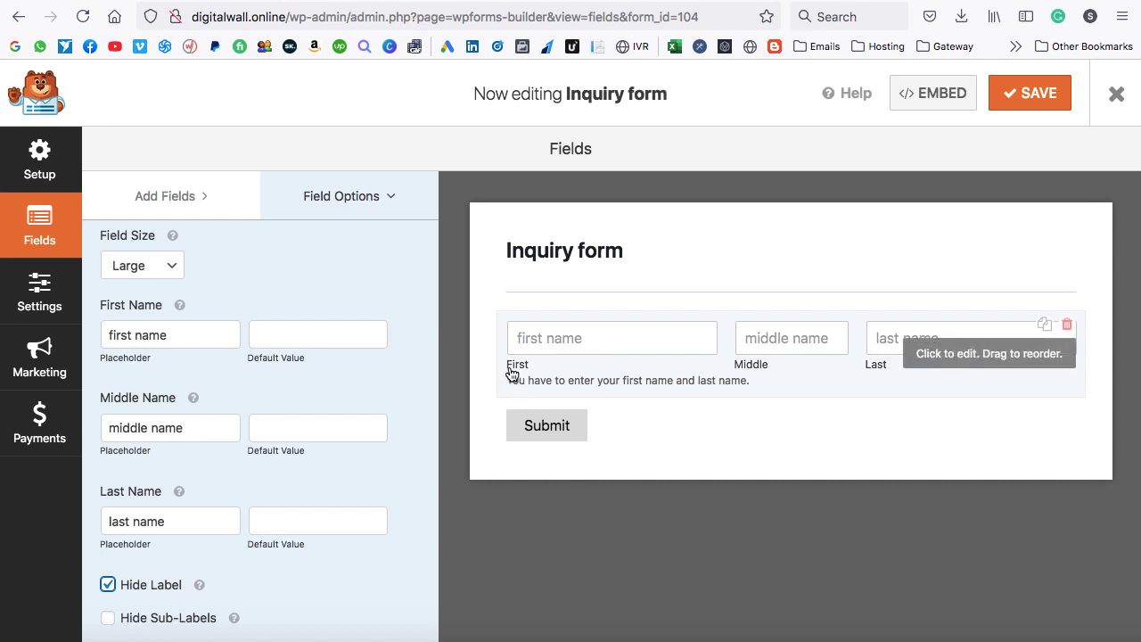
{"action": "left_click", "coordinate": [108, 617]}
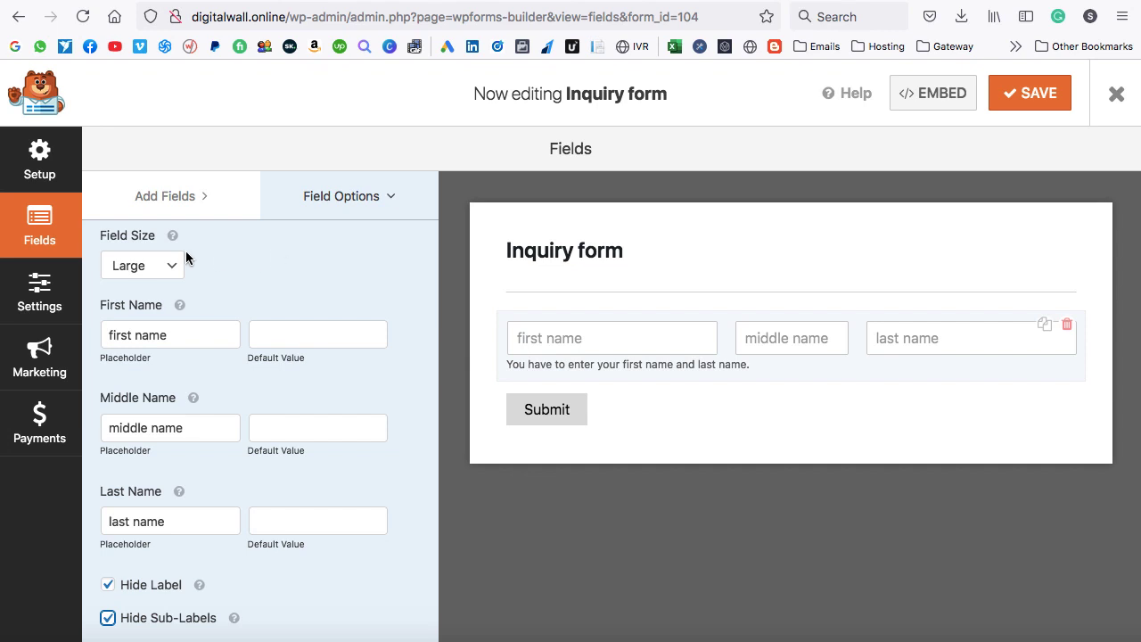
{"action": "left_click", "coordinate": [177, 203]}
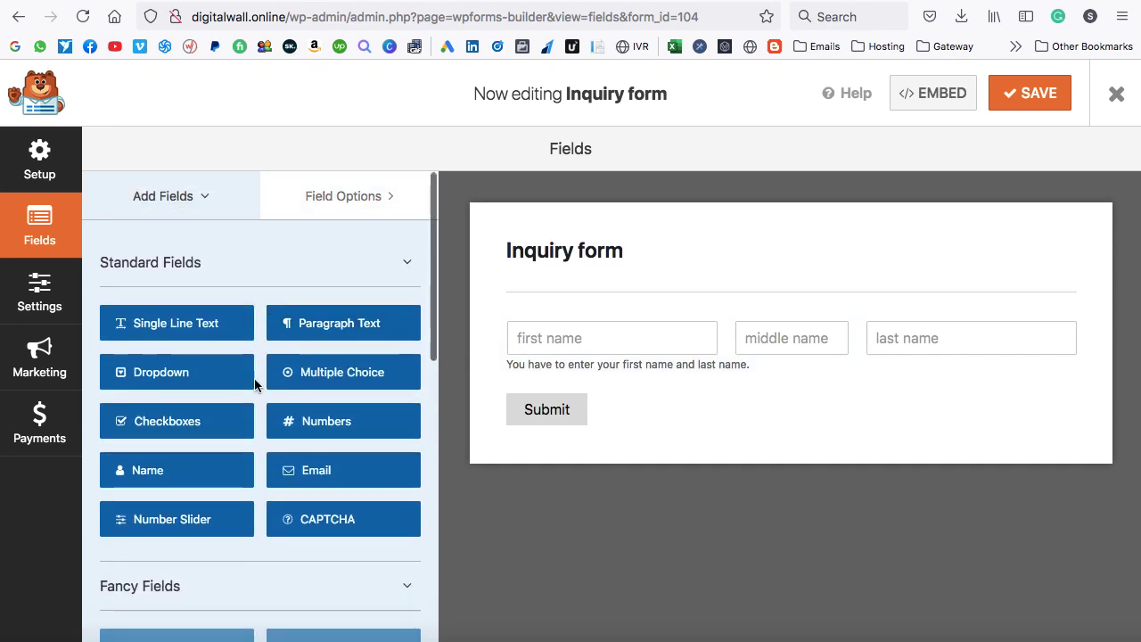
Add an Email field below the name field and set its size to Large.
{"action": "left_click_drag", "start_coordinate": [326, 472], "coordinate": [575, 396]}
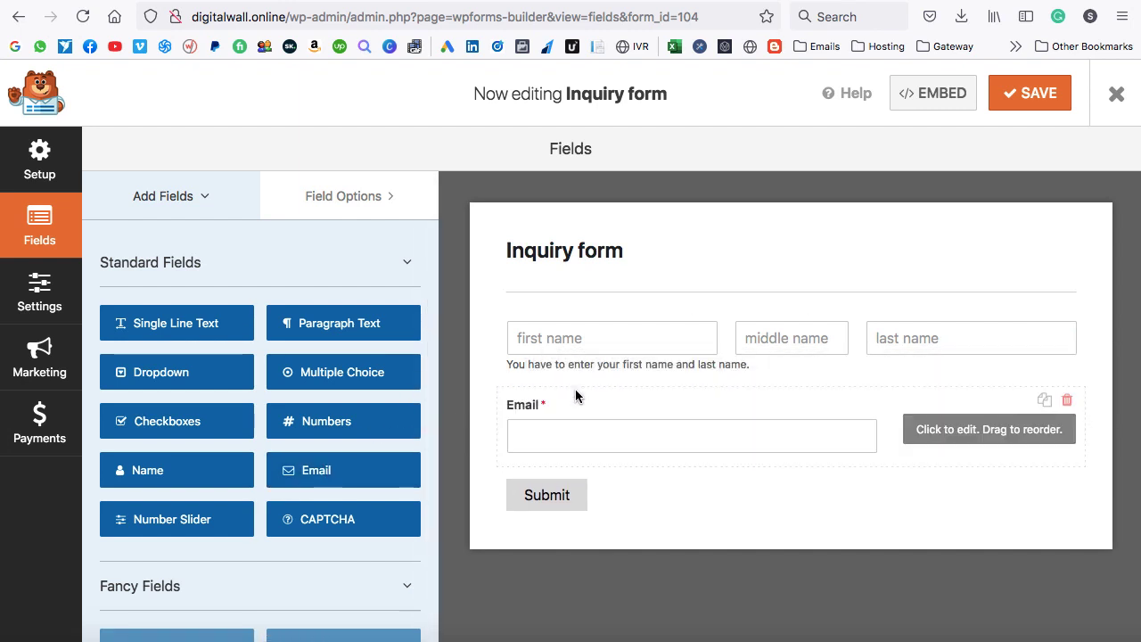
{"action": "left_click", "coordinate": [949, 436]}
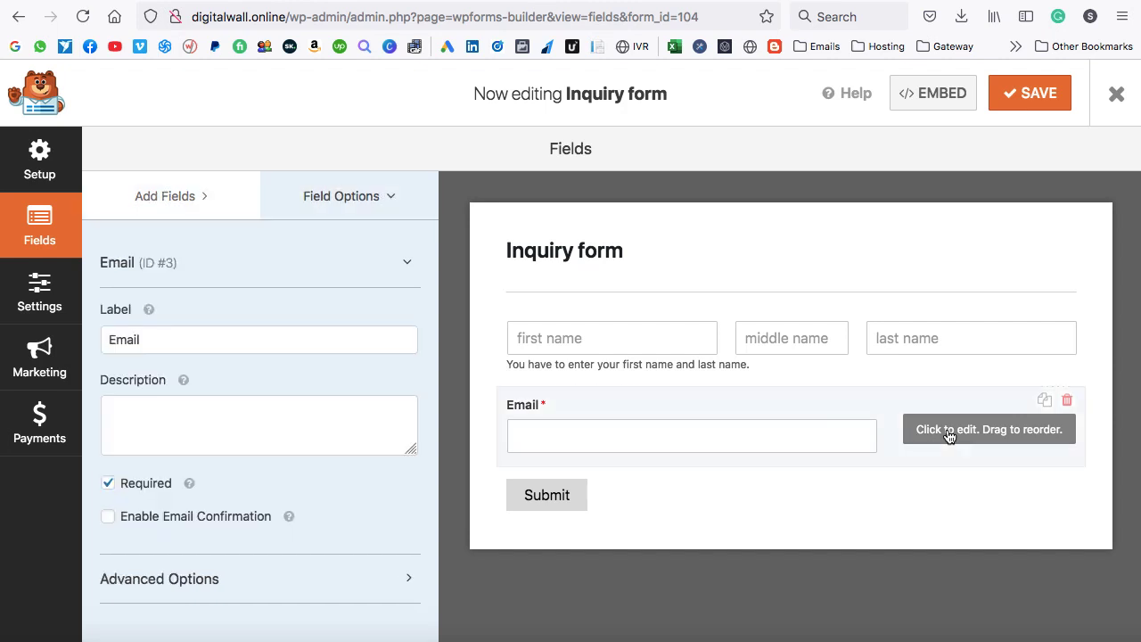
{"action": "left_click", "coordinate": [214, 581]}
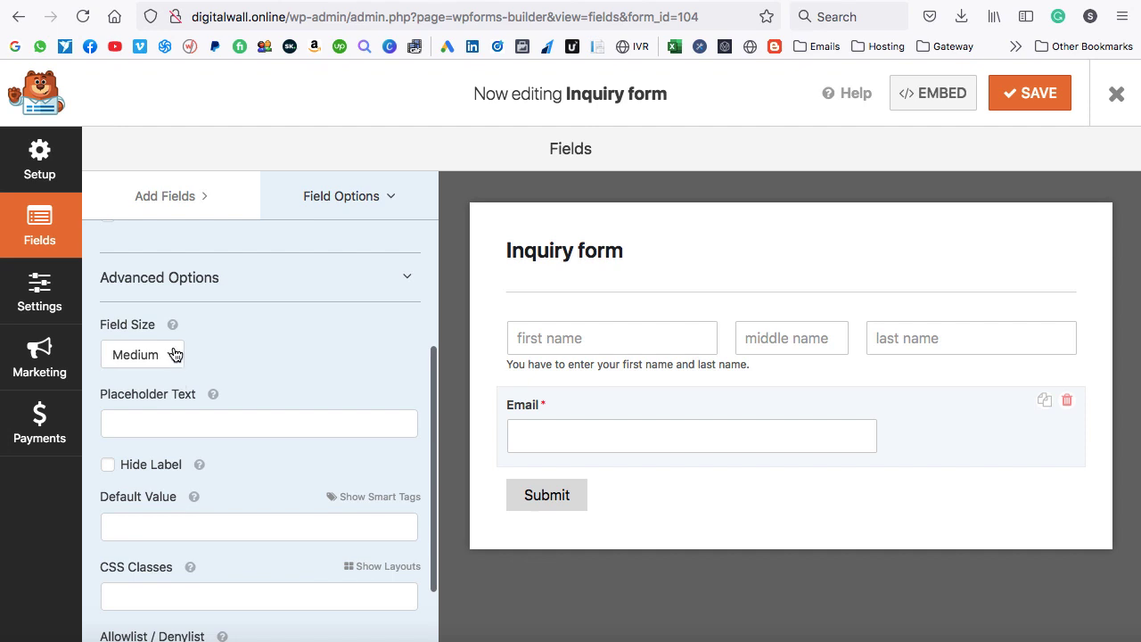
{"action": "left_click", "coordinate": [172, 355]}
{"action": "left_click", "coordinate": [149, 369]}
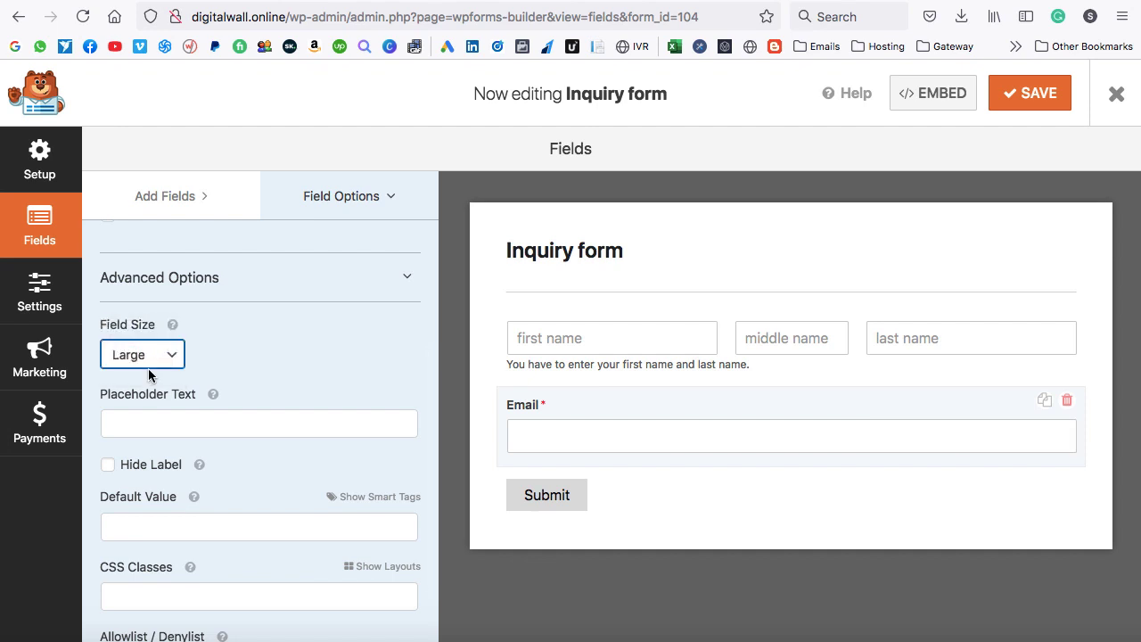
Give the Email field the placeholder 'email address' and hide its label.
{"action": "left_click", "coordinate": [161, 422]}
{"action": "type", "text": "ema"}
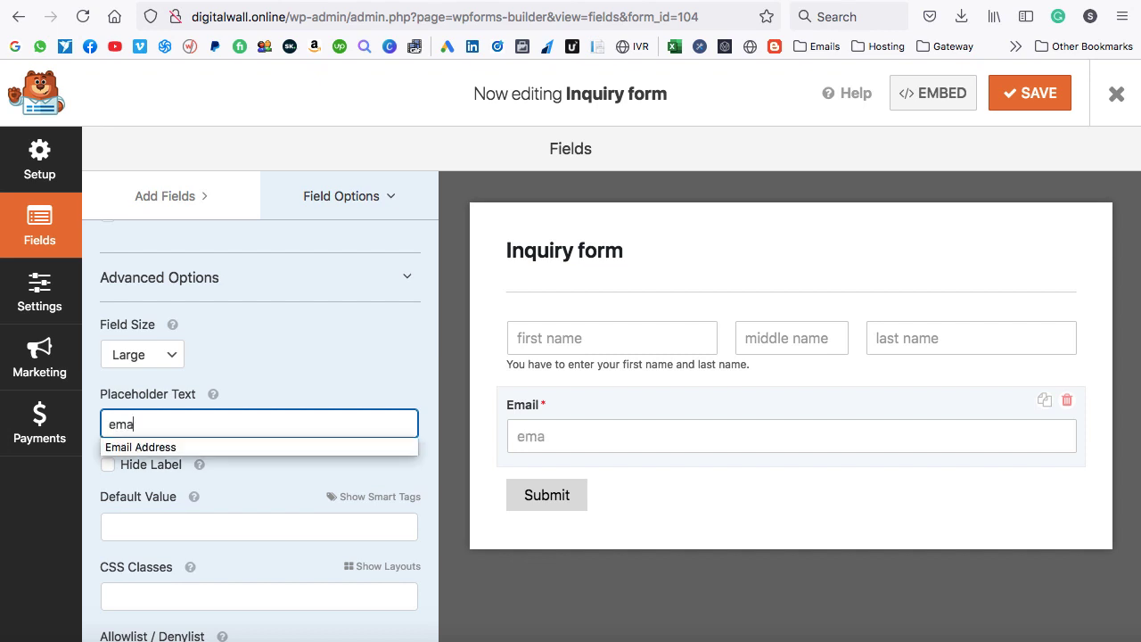
{"action": "type", "text": "il address"}
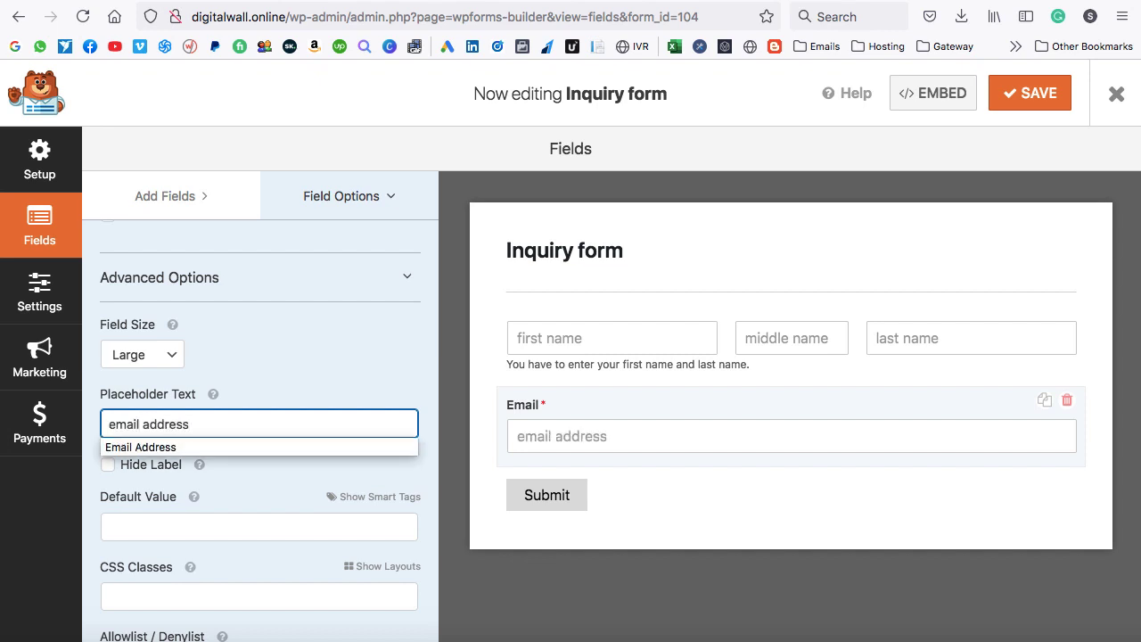
{"action": "left_click", "coordinate": [218, 470]}
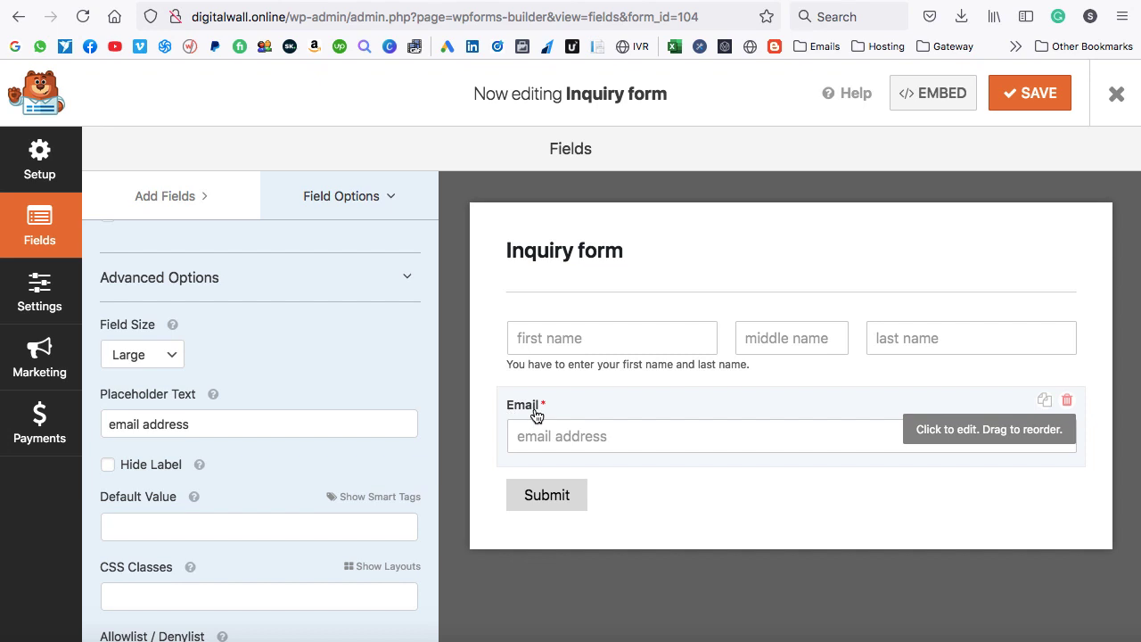
{"action": "left_click", "coordinate": [109, 464]}
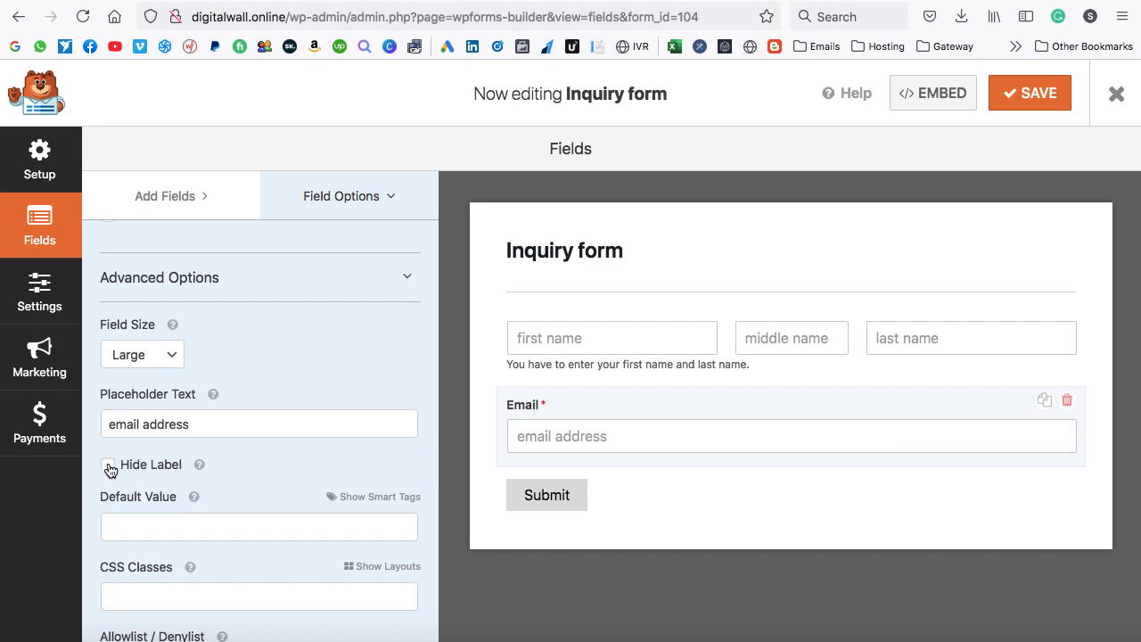
Add a Paragraph Text field below Email and label it 'Your Message'.
{"action": "left_click", "coordinate": [174, 198]}
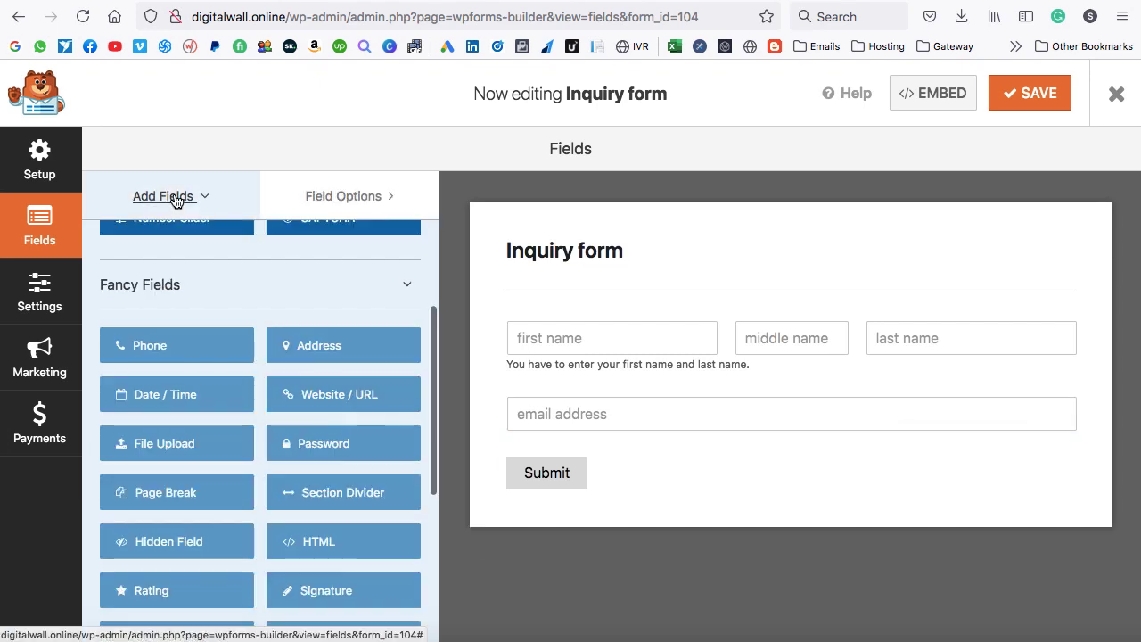
{"action": "scroll", "coordinate": [257, 289], "scroll_direction": "up", "scroll_amount": 5}
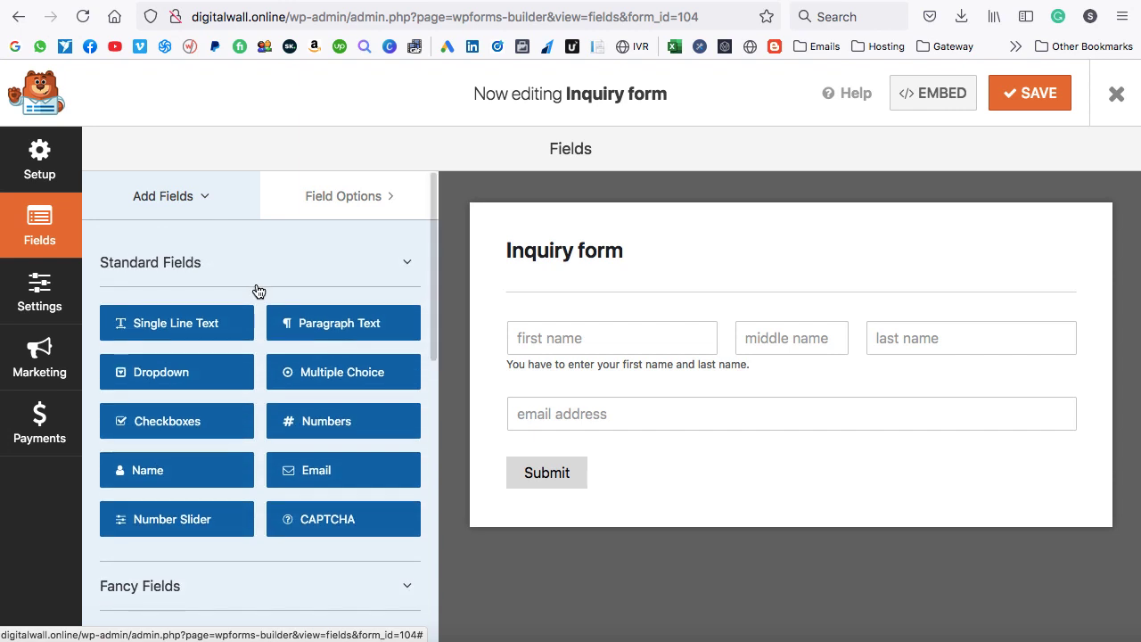
{"action": "left_click_drag", "start_coordinate": [330, 330], "coordinate": [554, 472]}
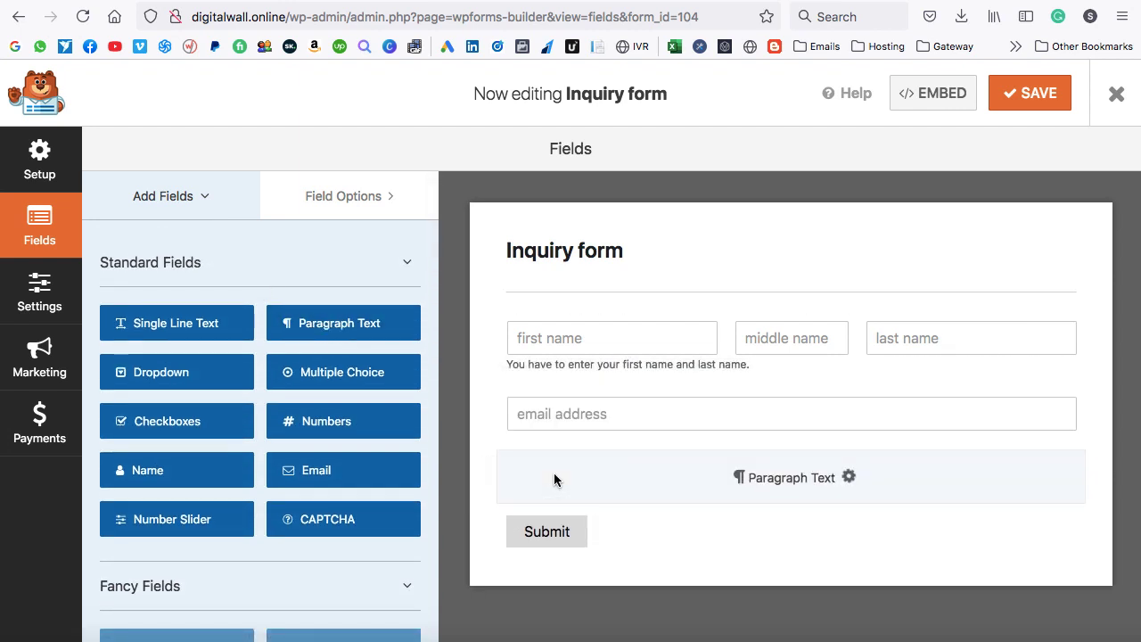
{"action": "scroll", "coordinate": [769, 487], "scroll_direction": "down", "scroll_amount": 2}
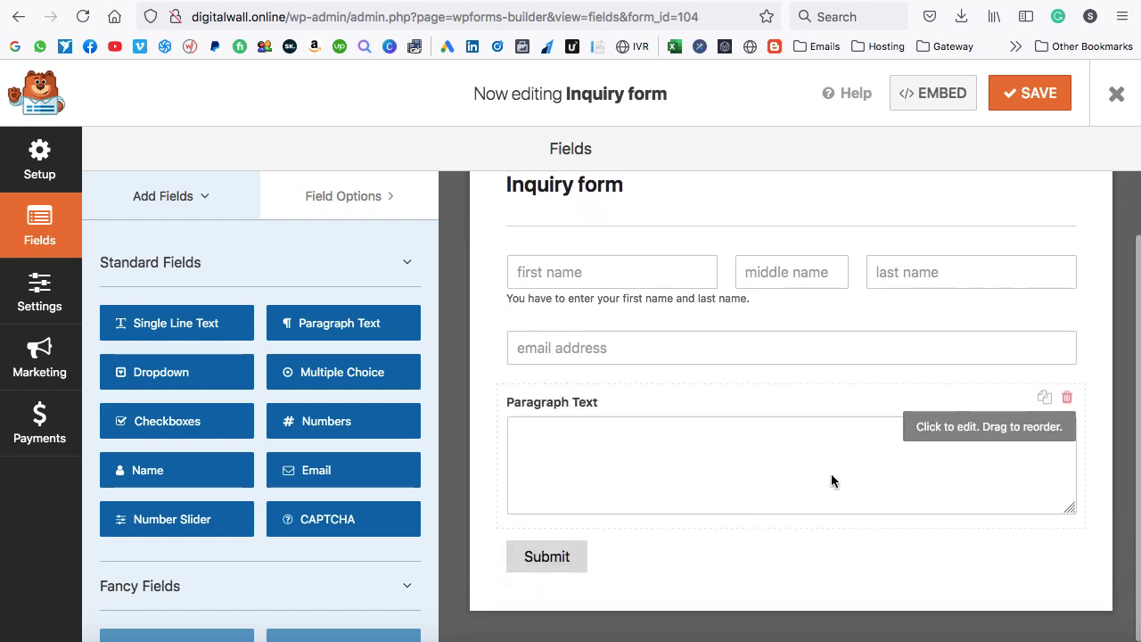
{"action": "left_click", "coordinate": [962, 431]}
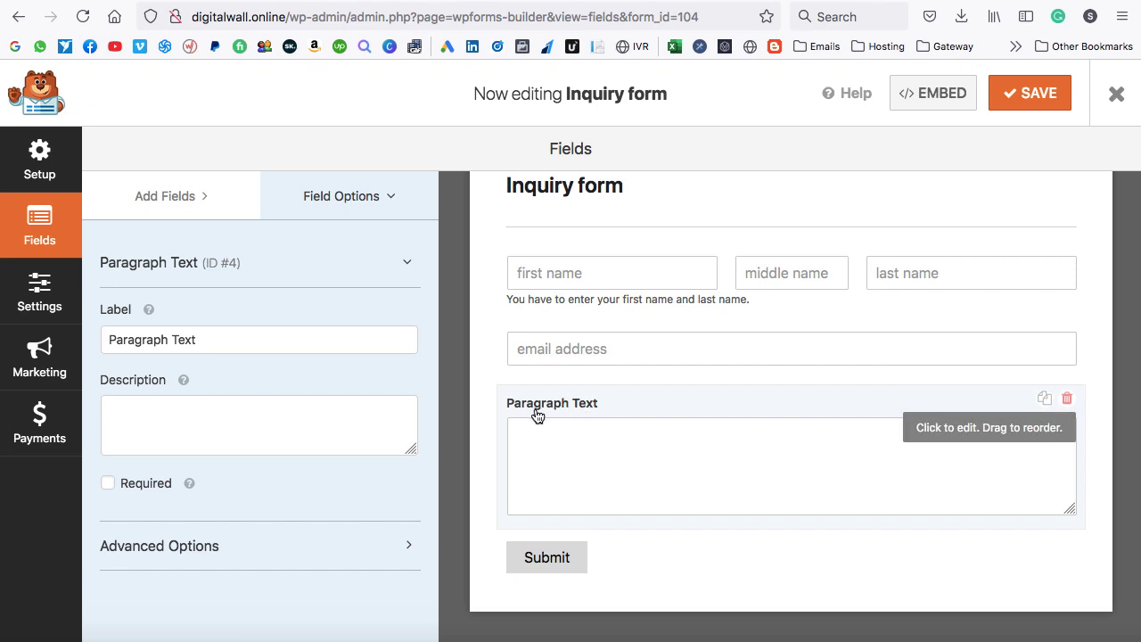
{"action": "left_click_drag", "start_coordinate": [217, 338], "coordinate": [86, 343]}
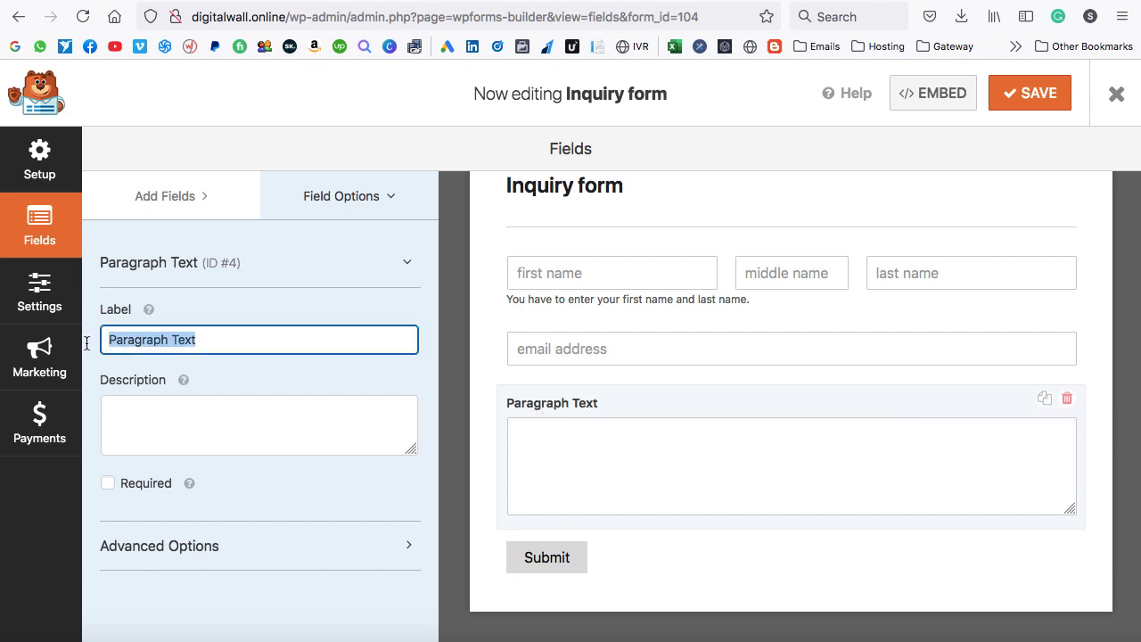
{"action": "type", "text": "Message"}
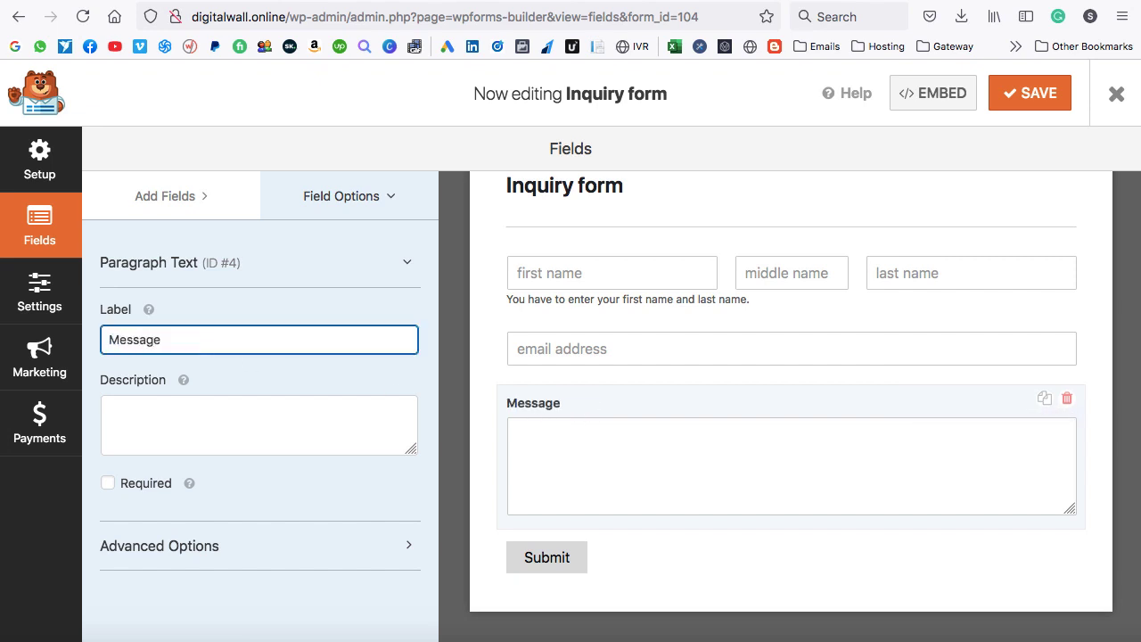
{"action": "left_click", "coordinate": [107, 339]}
{"action": "type", "text": "Your"}
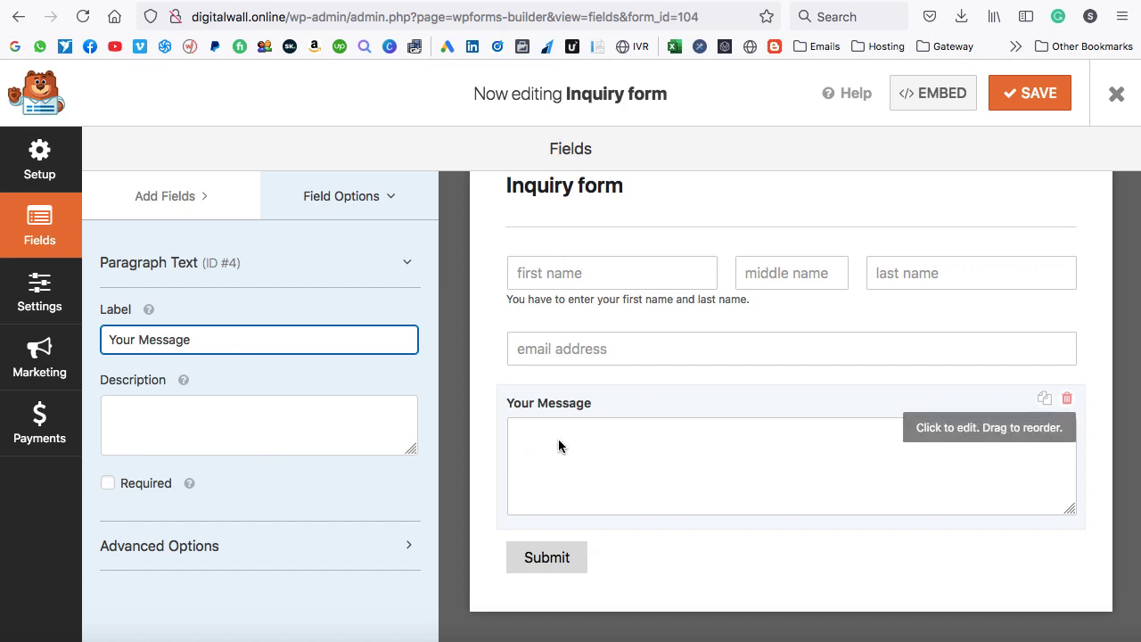
In General settings, set Submit Button Text to 'Send' and processing text to 'Sending...'.
{"action": "left_click", "coordinate": [576, 562]}
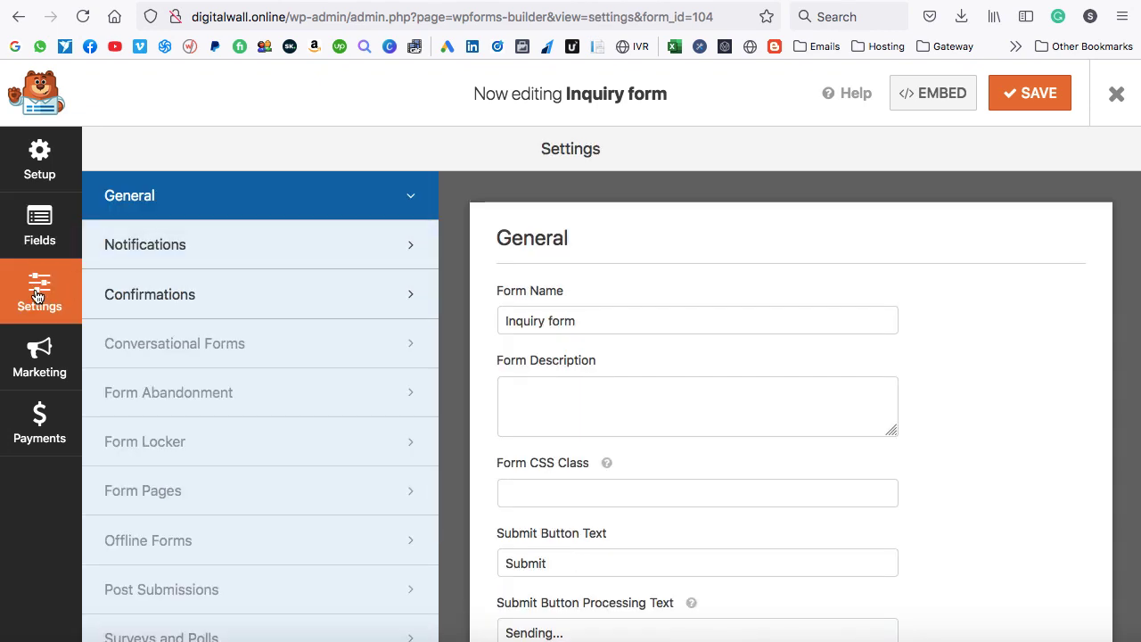
{"action": "scroll", "coordinate": [617, 291], "scroll_direction": "down", "scroll_amount": 1}
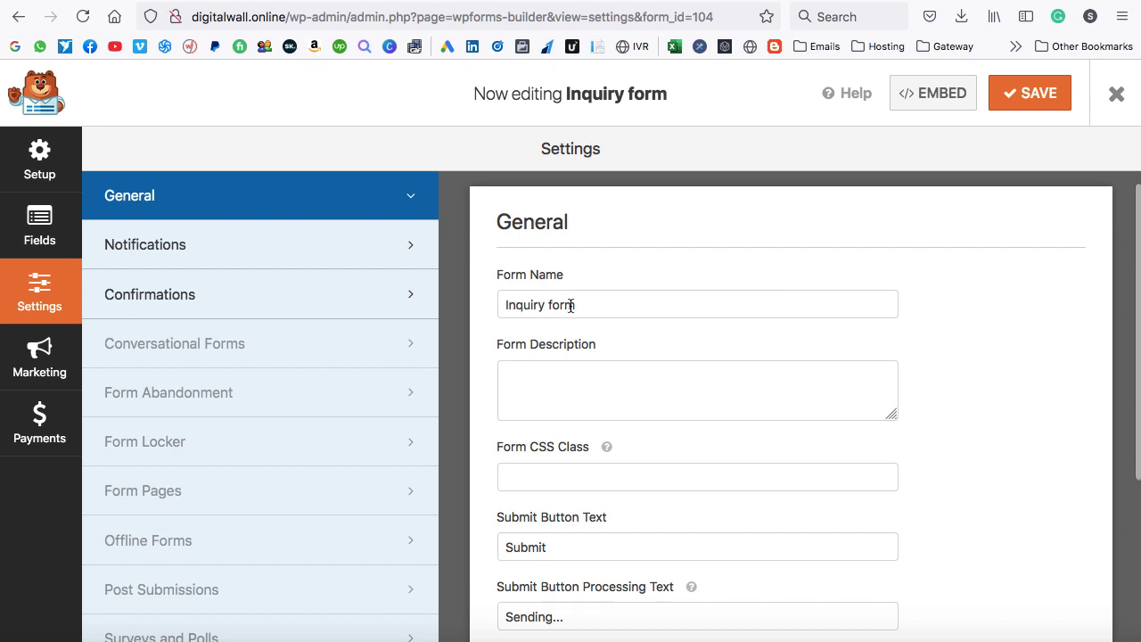
{"action": "scroll", "coordinate": [571, 305], "scroll_direction": "down", "scroll_amount": 5}
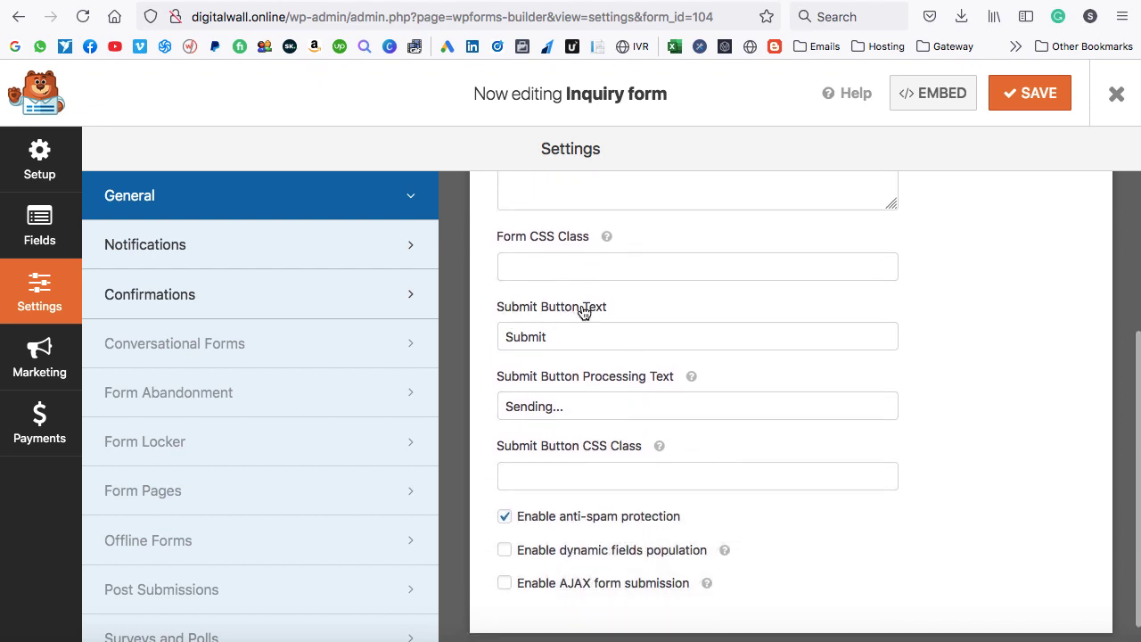
{"action": "double_click", "coordinate": [567, 334]}
{"action": "type", "text": "Send"}
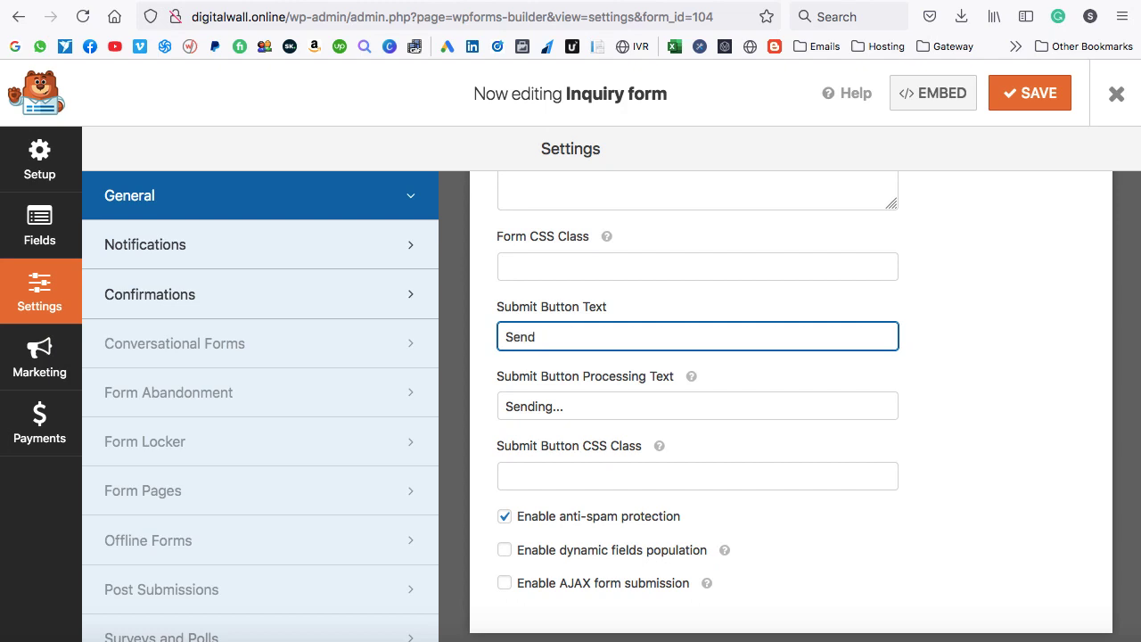
{"action": "double_click", "coordinate": [523, 407]}
{"action": "type", "text": "Sending"}
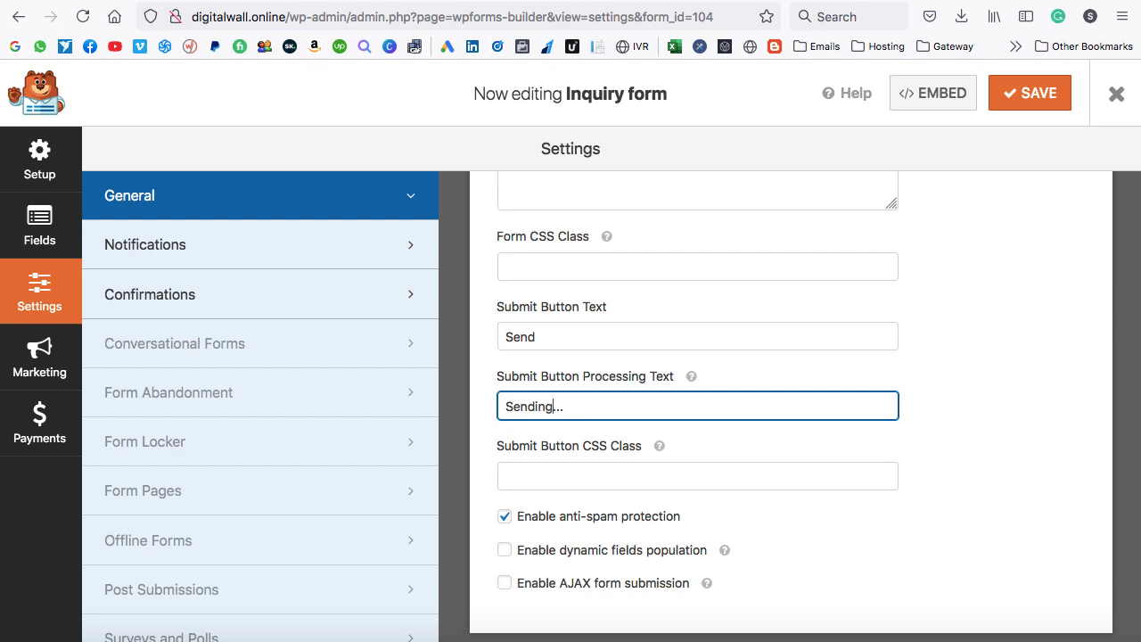
{"action": "left_click", "coordinate": [20, 223]}
{"action": "scroll", "coordinate": [802, 317], "scroll_direction": "up", "scroll_amount": 2}
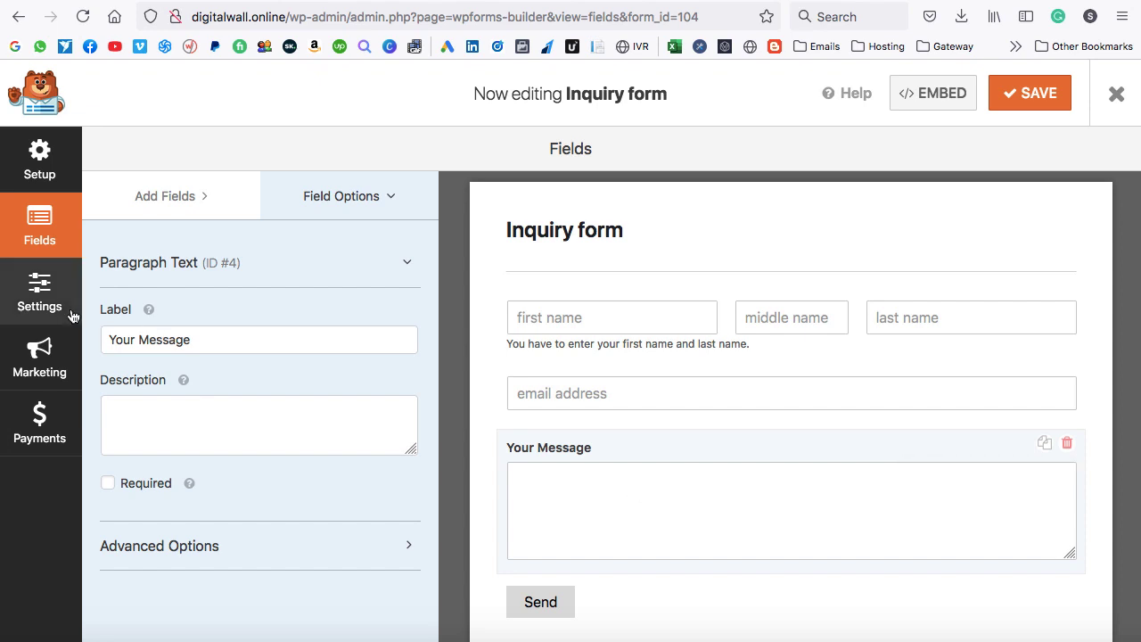
Keep notifications on and replace the Send To Email with your own address.
{"action": "left_click", "coordinate": [41, 298]}
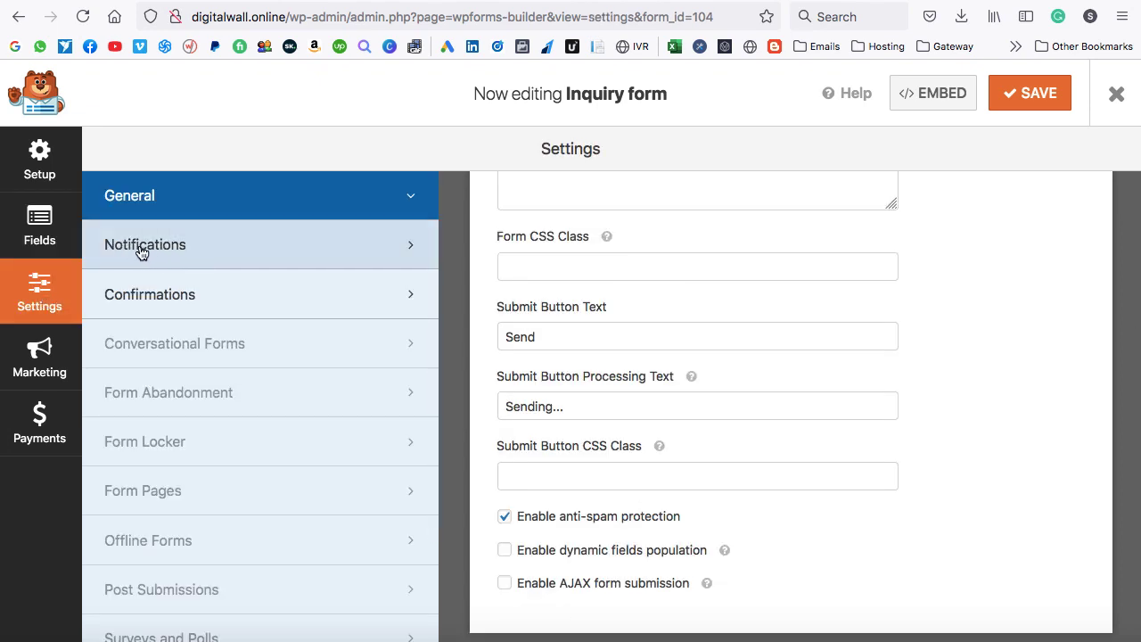
{"action": "left_click", "coordinate": [185, 249]}
{"action": "scroll", "coordinate": [536, 253], "scroll_direction": "up", "scroll_amount": 3}
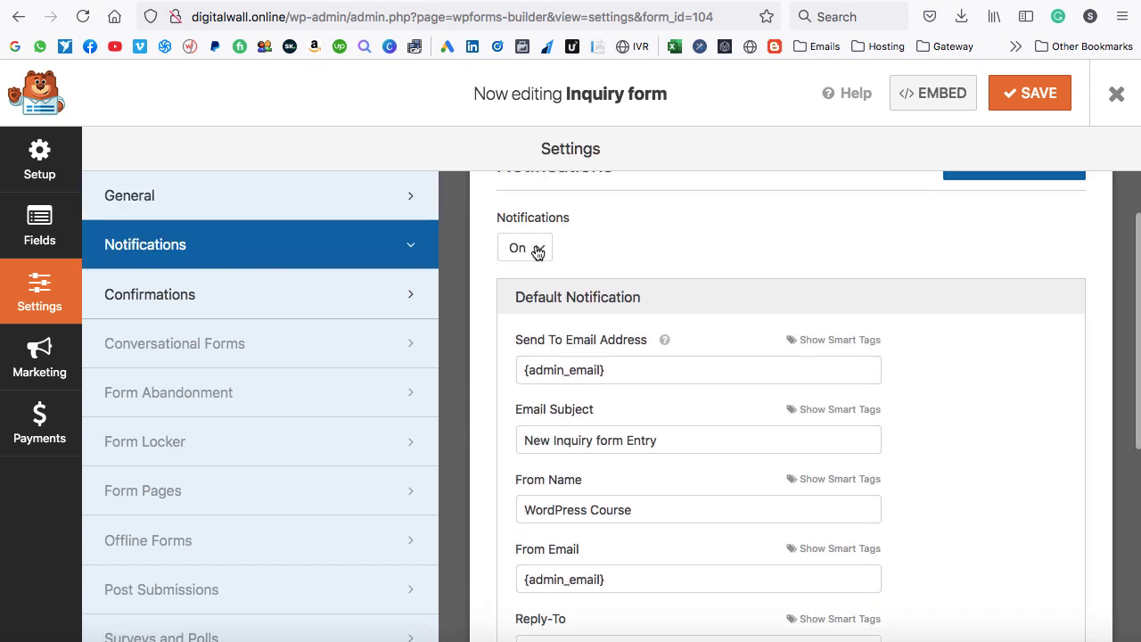
{"action": "left_click", "coordinate": [542, 277]}
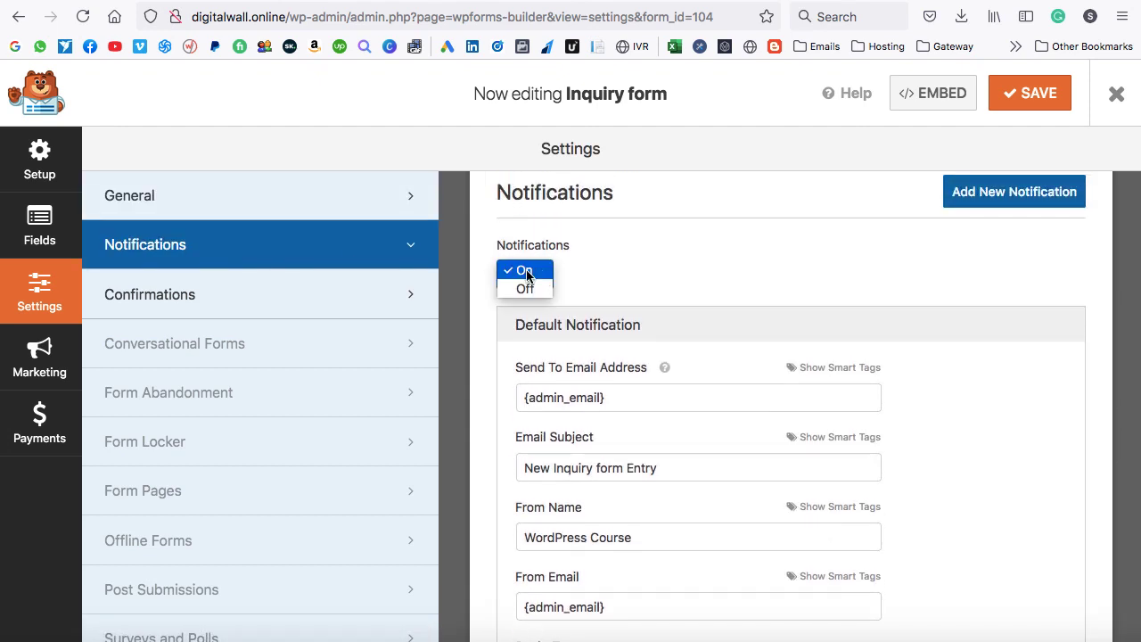
{"action": "left_click", "coordinate": [542, 270]}
{"action": "scroll", "coordinate": [542, 286], "scroll_direction": "down", "scroll_amount": 2}
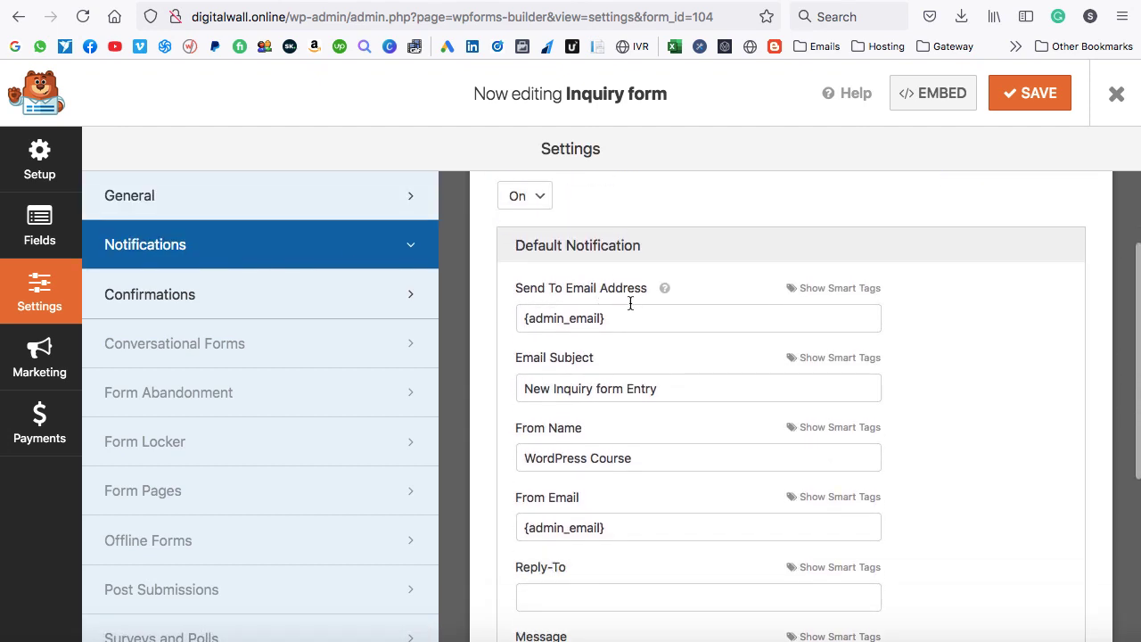
{"action": "left_click_drag", "start_coordinate": [614, 318], "coordinate": [524, 318]}
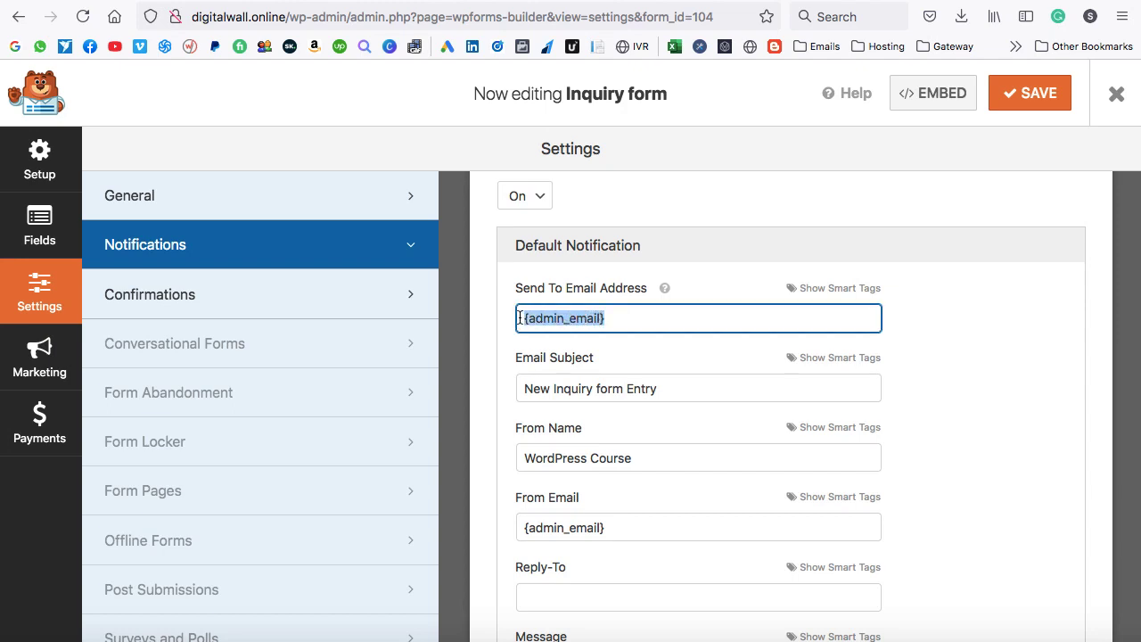
{"action": "key", "text": "BackSpace"}
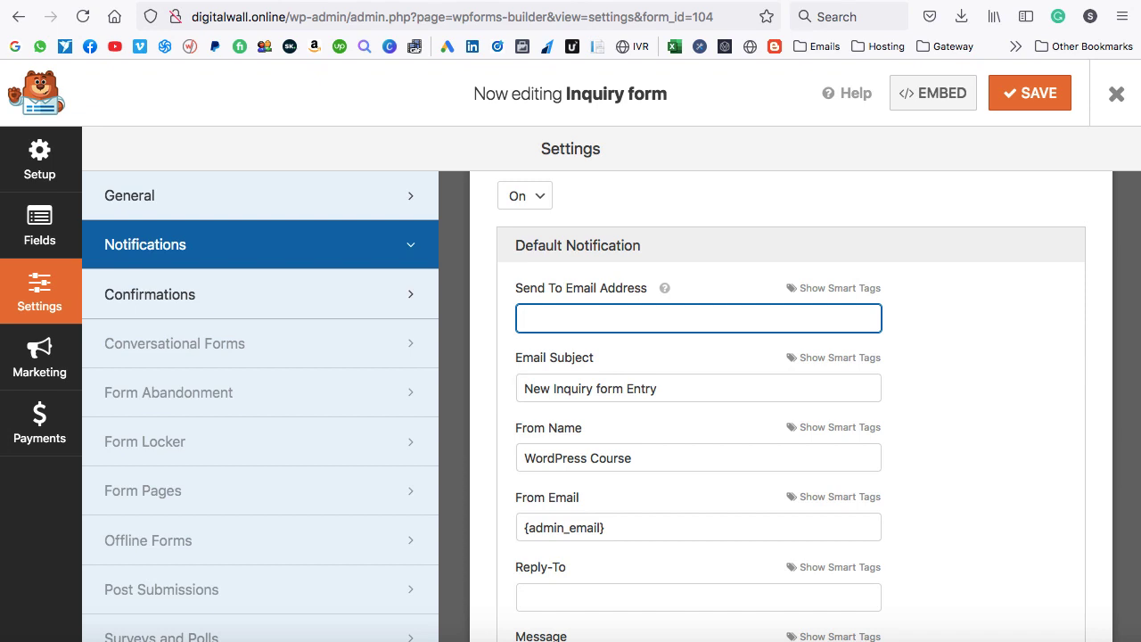
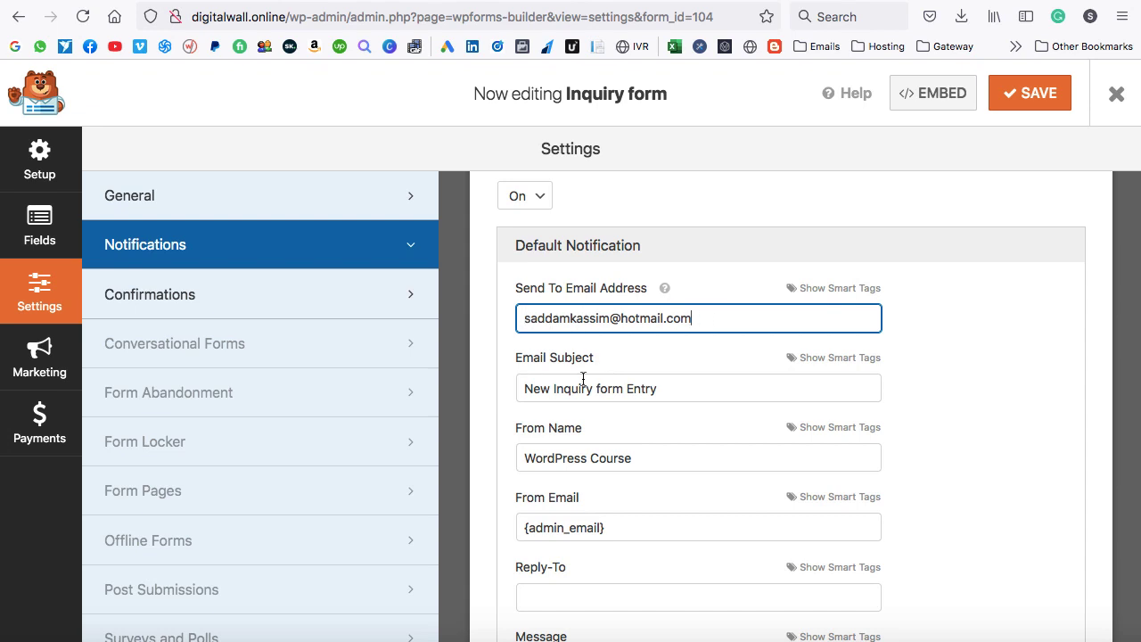
Set subject 'New Inquiry Received', From Name 'Digital Wall Online', and From Email to your address.
{"action": "scroll", "coordinate": [583, 378], "scroll_direction": "down", "scroll_amount": 1}
{"action": "triple_click", "coordinate": [685, 357]}
{"action": "type", "text": "New Inquiry Received"}
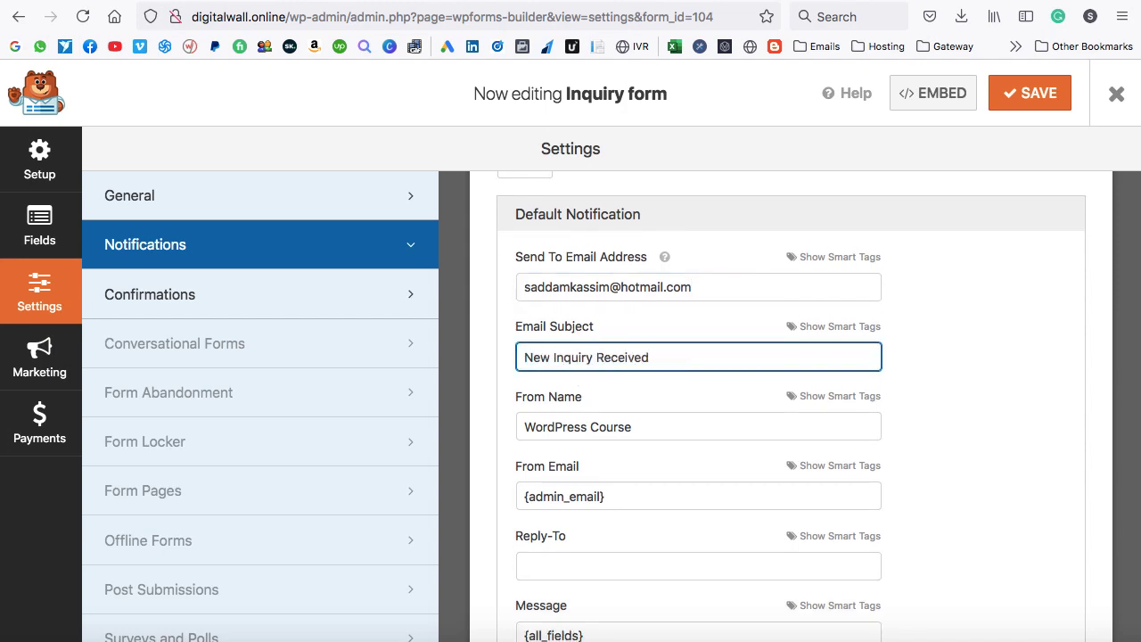
{"action": "scroll", "coordinate": [606, 407], "scroll_direction": "down", "scroll_amount": 2}
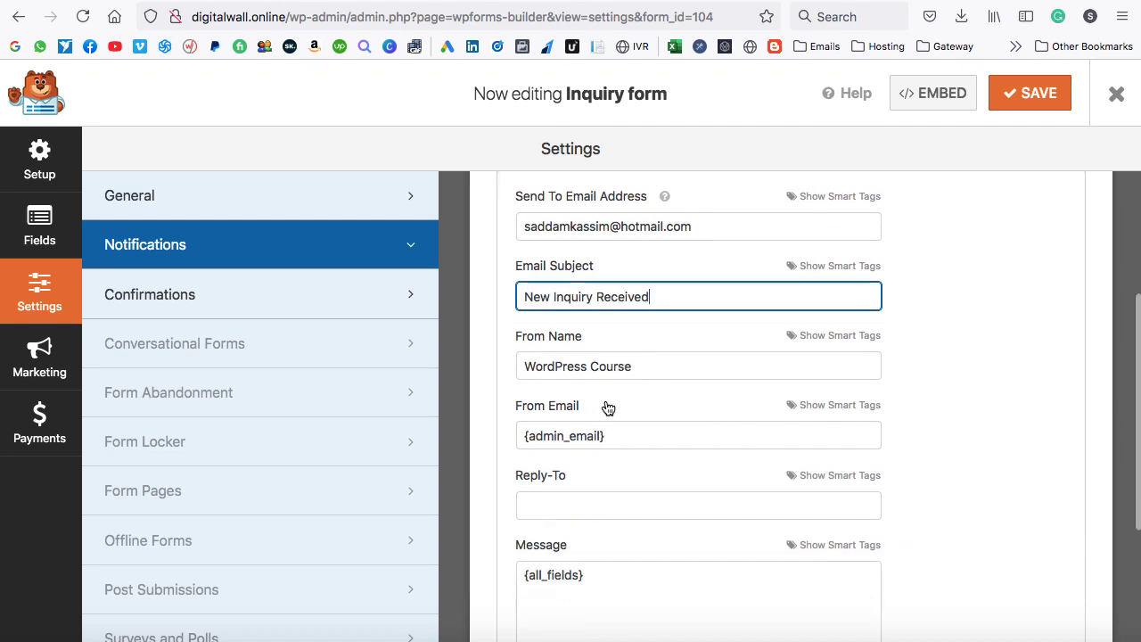
{"action": "left_click_drag", "start_coordinate": [657, 364], "coordinate": [533, 357]}
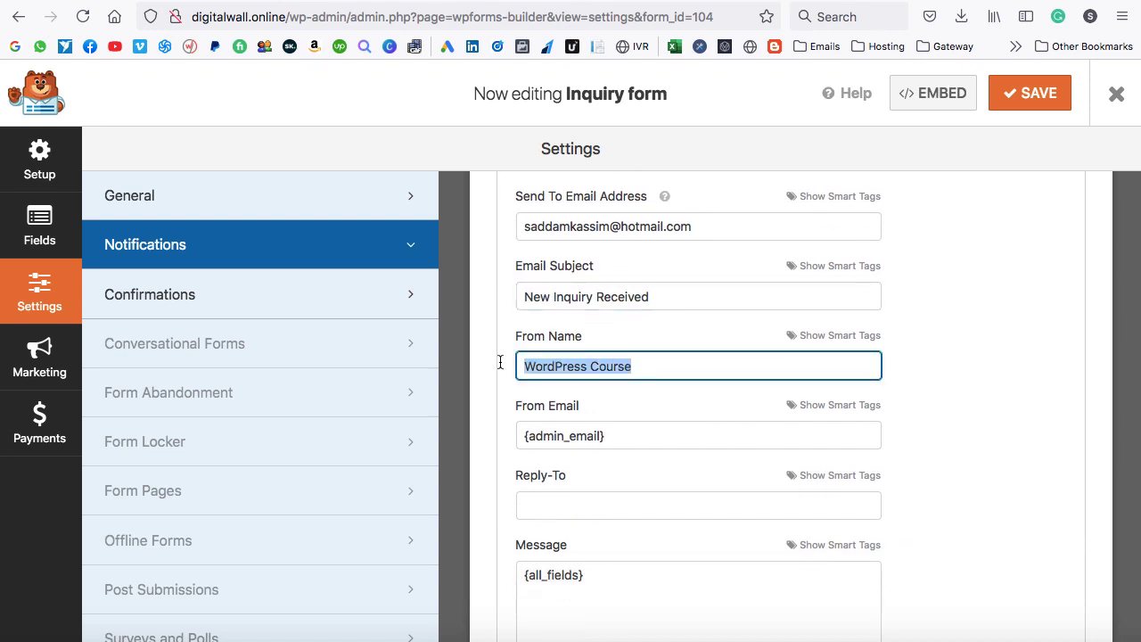
{"action": "type", "text": "Digital Wall Online"}
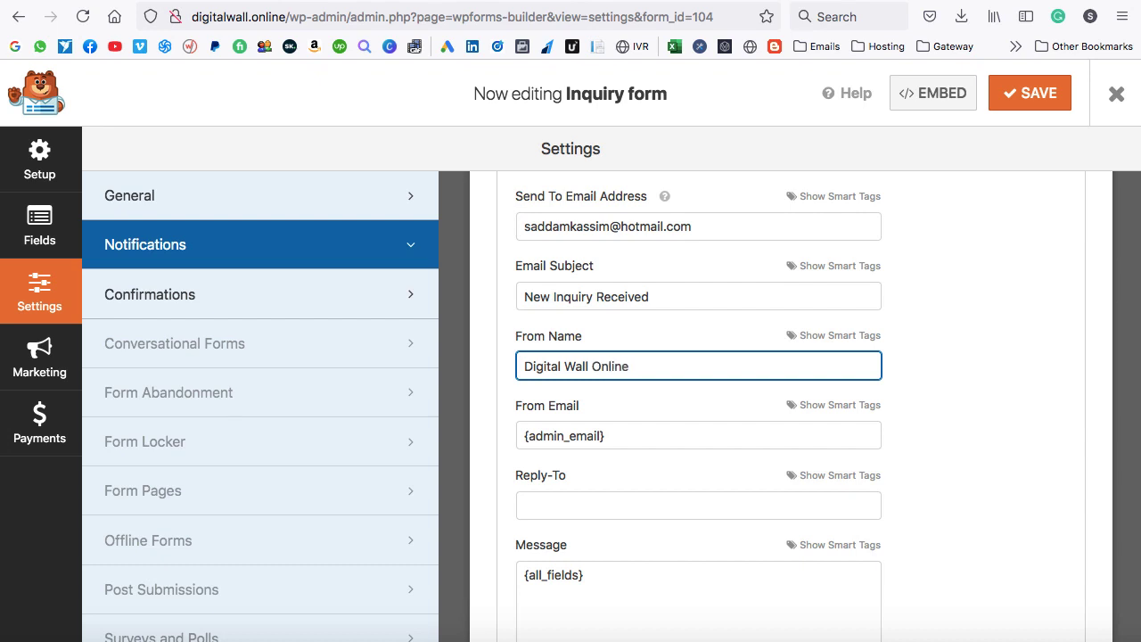
{"action": "scroll", "coordinate": [591, 431], "scroll_direction": "down", "scroll_amount": 2}
{"action": "left_click_drag", "start_coordinate": [618, 386], "coordinate": [516, 390]}
{"action": "key", "text": "BackSpace"}
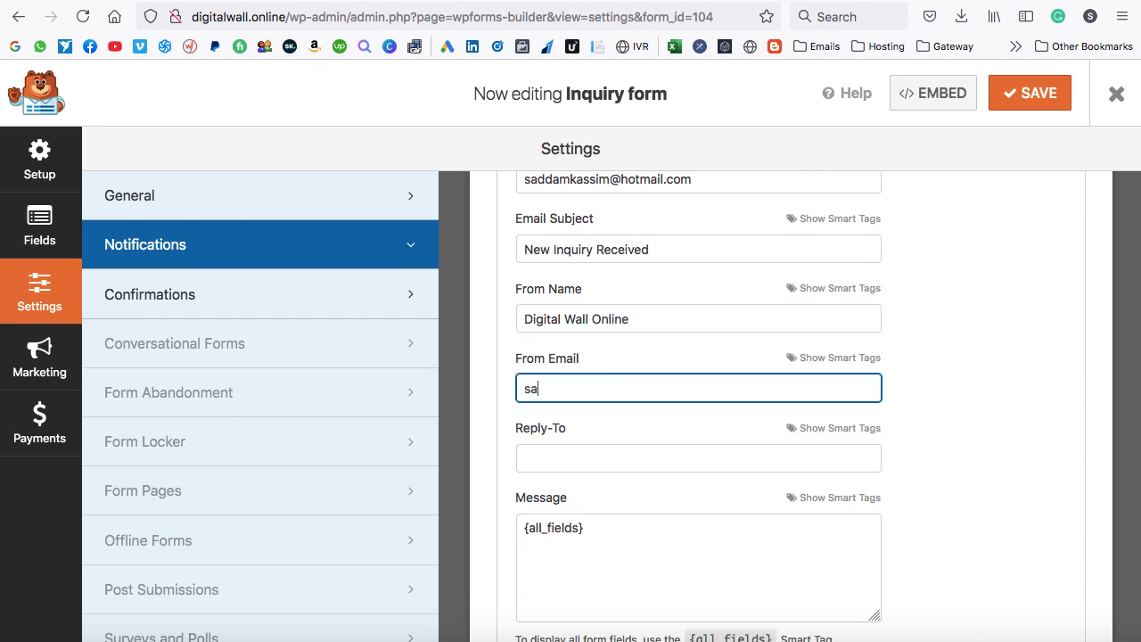
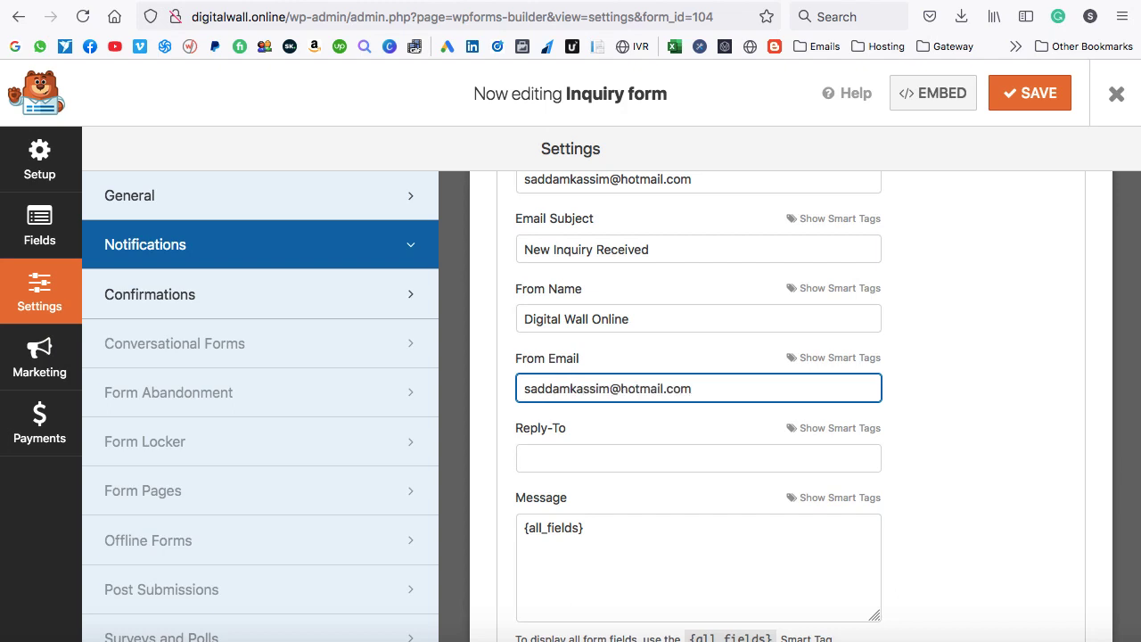
Set the confirmation type to Go to URL (Redirect) and save the form.
{"action": "left_click", "coordinate": [153, 304]}
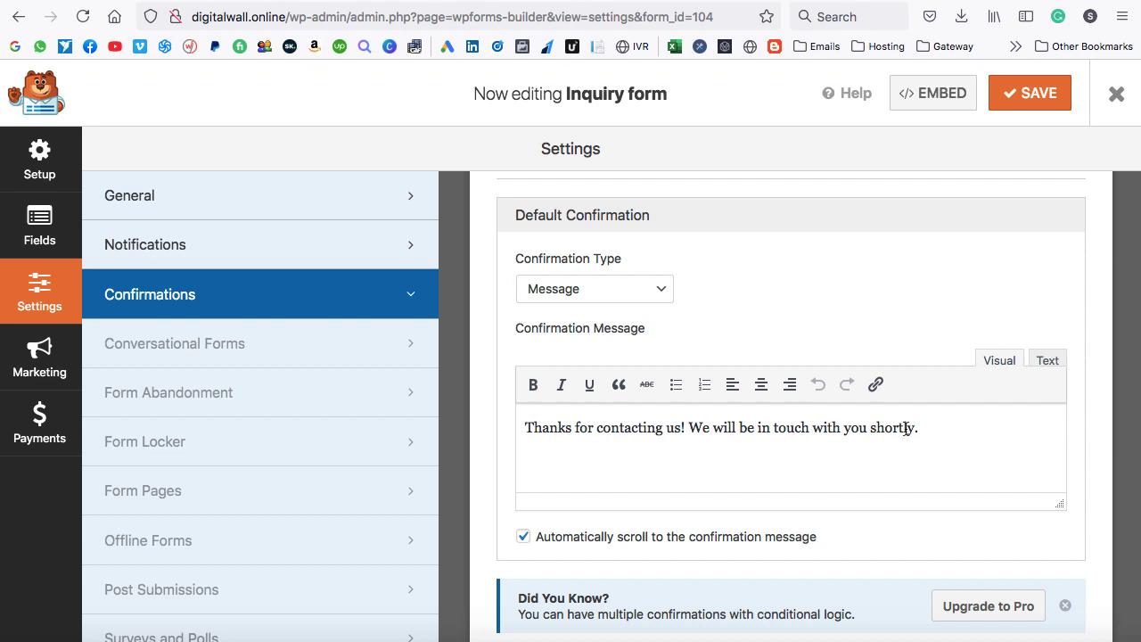
{"action": "left_click", "coordinate": [668, 288]}
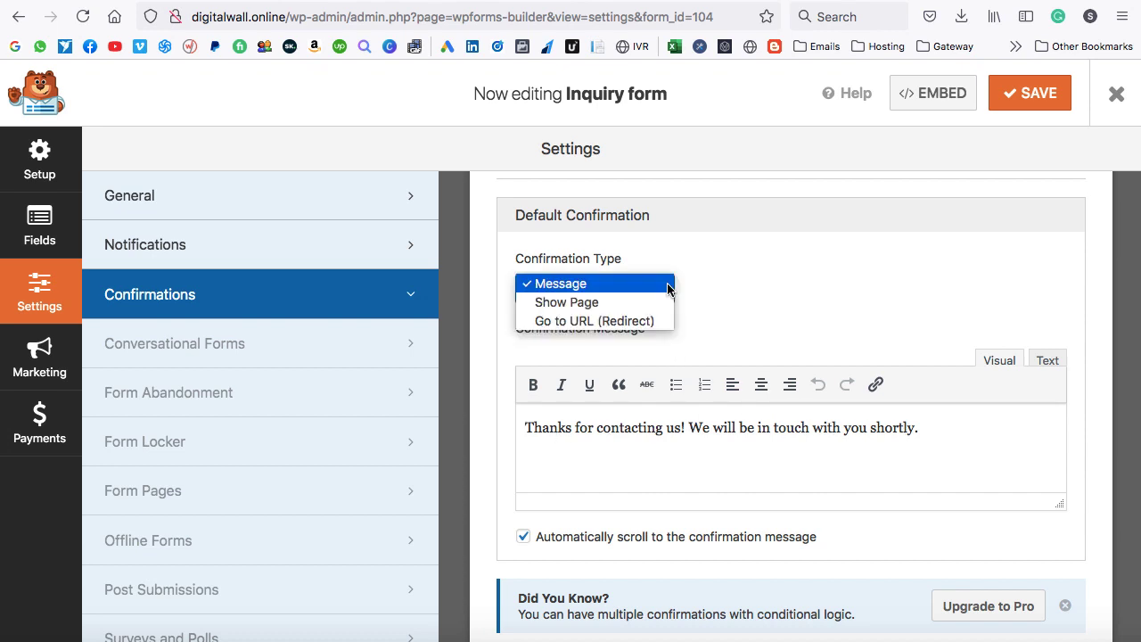
{"action": "left_click", "coordinate": [557, 324]}
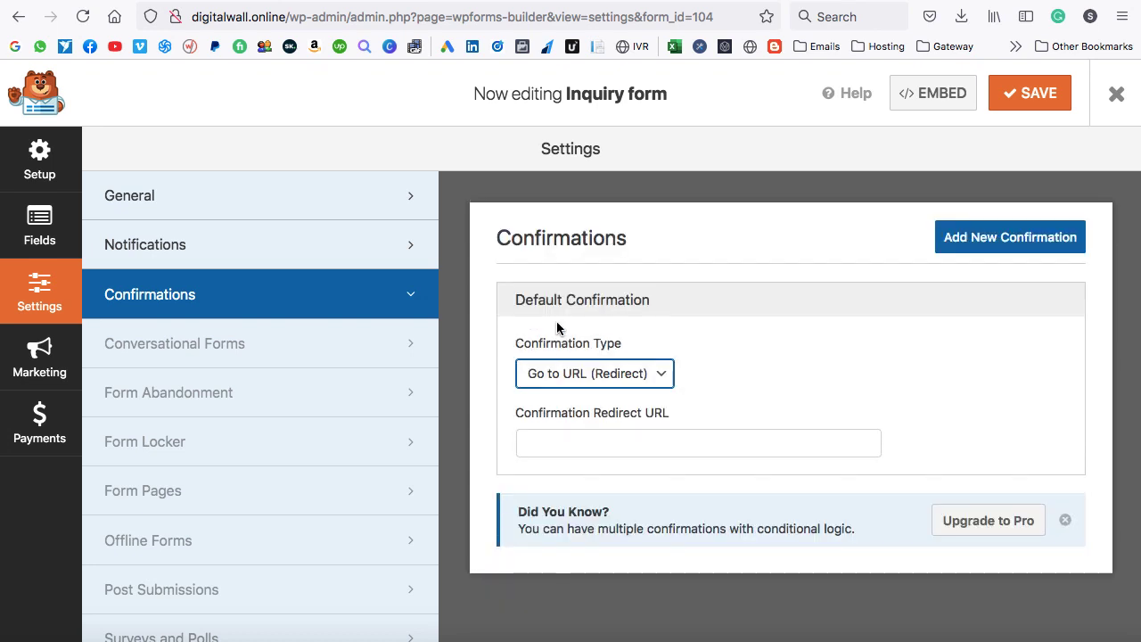
{"action": "left_click", "coordinate": [637, 440]}
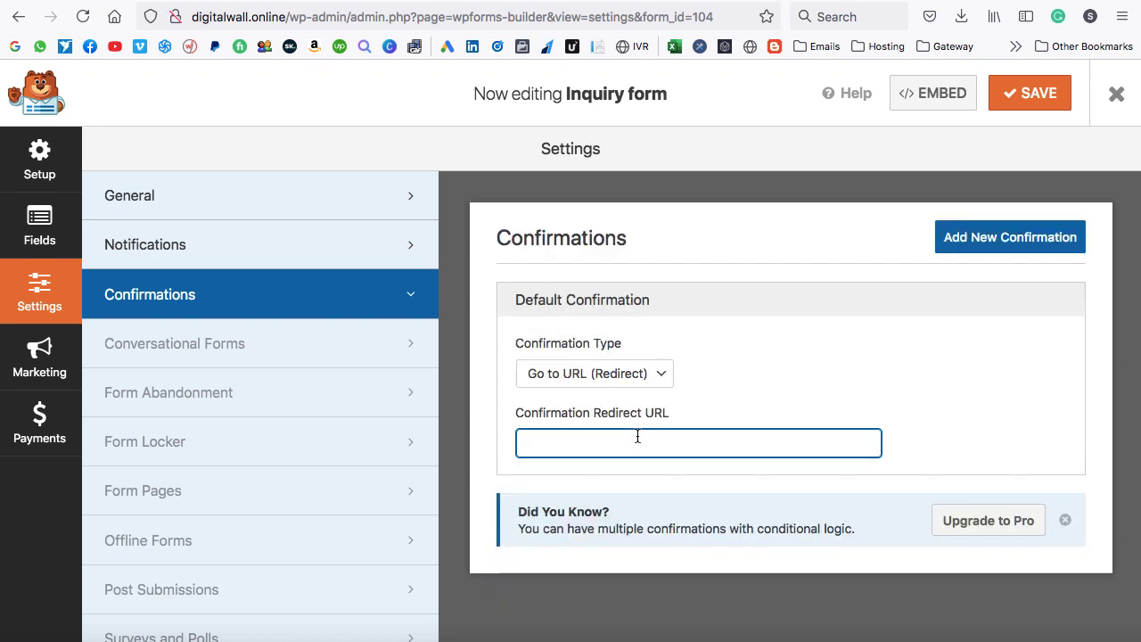
{"action": "left_click", "coordinate": [1032, 94]}
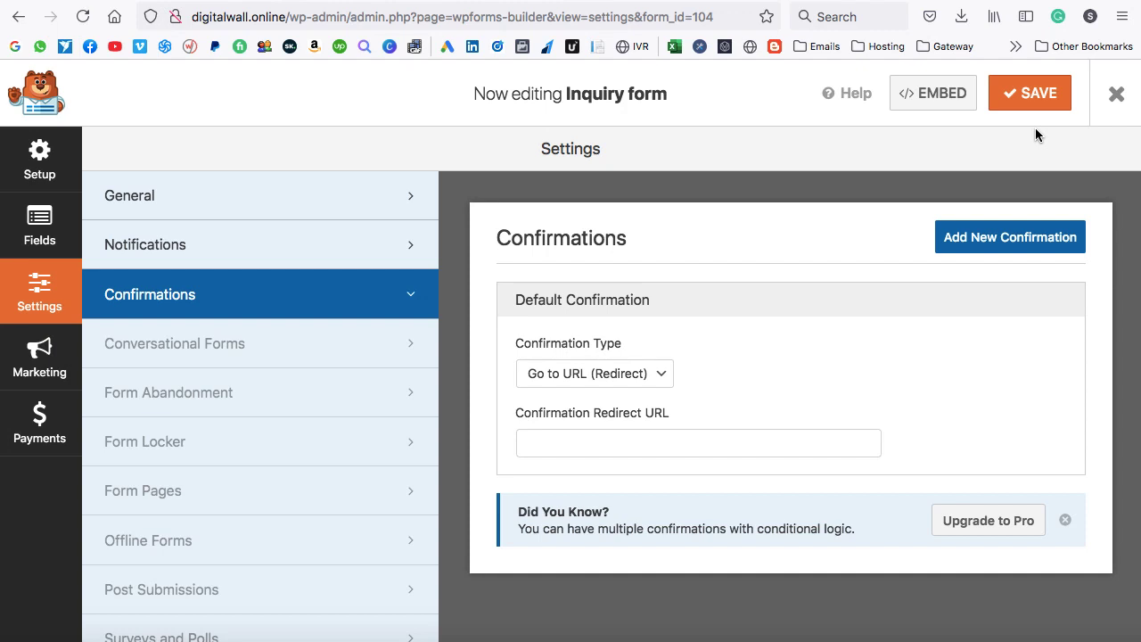
Copy the form's shortcode [wpforms id="104" title="false"] from the Embed options.
{"action": "left_click", "coordinate": [941, 94]}
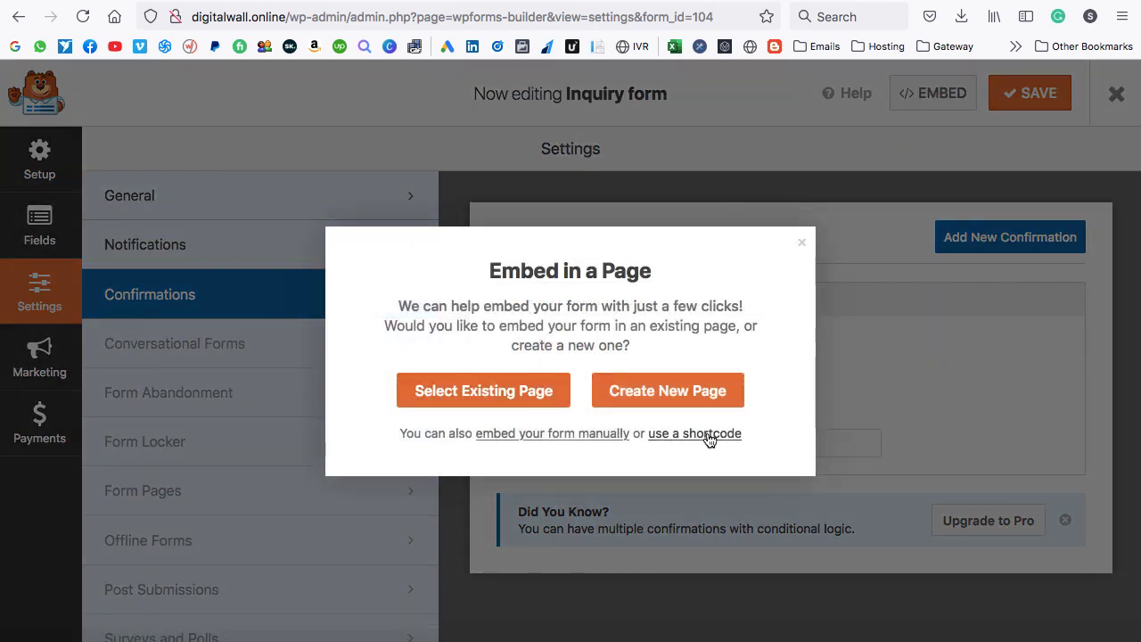
{"action": "left_click", "coordinate": [708, 435]}
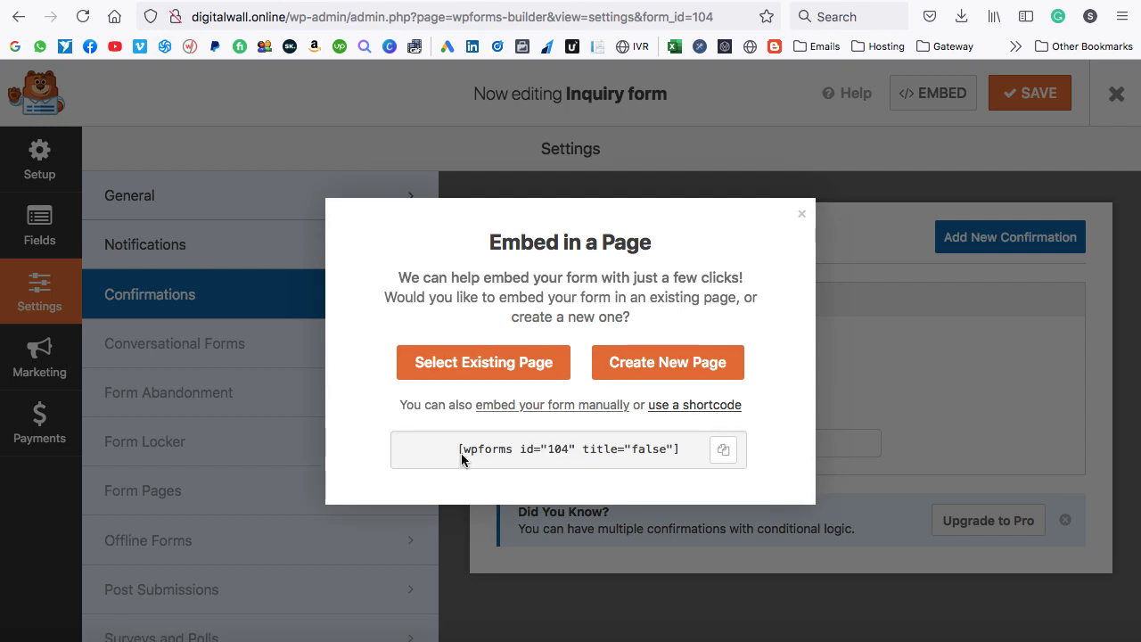
{"action": "left_click_drag", "start_coordinate": [458, 454], "coordinate": [703, 452]}
{"action": "left_click", "coordinate": [722, 452]}
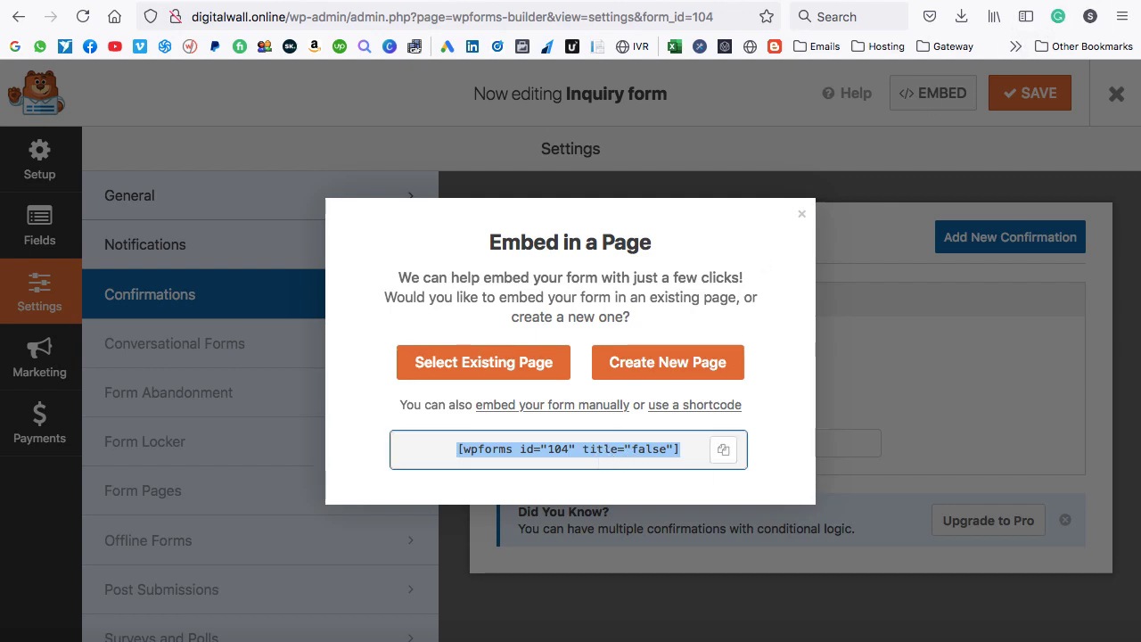
Load the site's wp-admin dashboard in a new browser tab.
{"action": "key", "text": "super+t"}
{"action": "type", "text": "digitalwall.online/"}
{"action": "key", "text": "Right"}
{"action": "type", "text": "wp-admin/"}
{"action": "key", "text": "Return"}
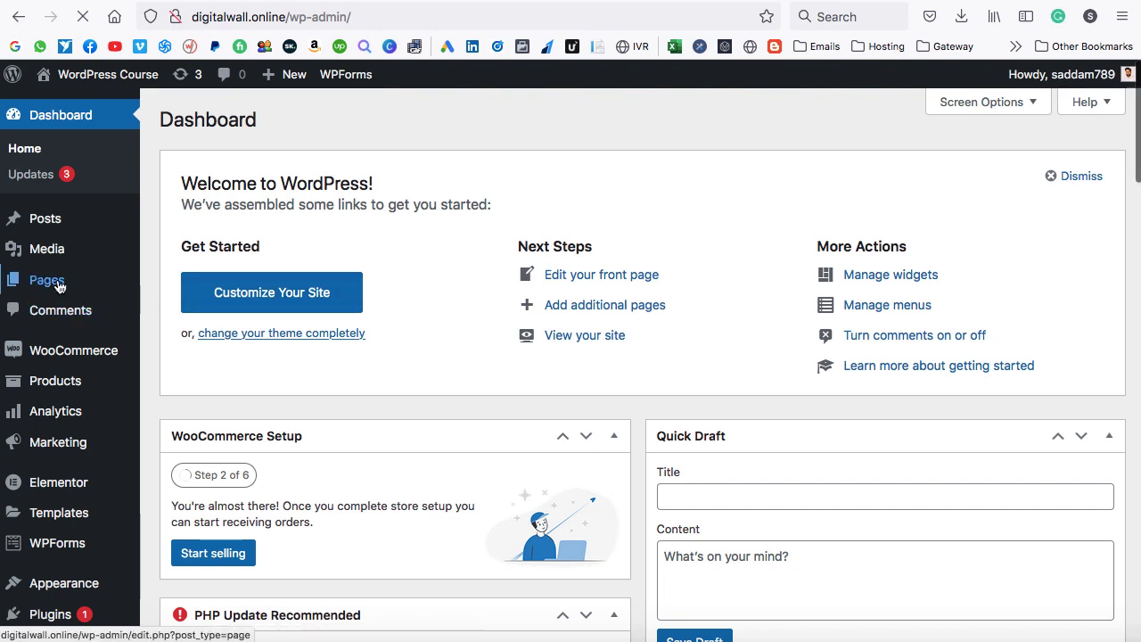
Go to All Pages and start a new page.
{"action": "mouse_move", "coordinate": [54, 286]}
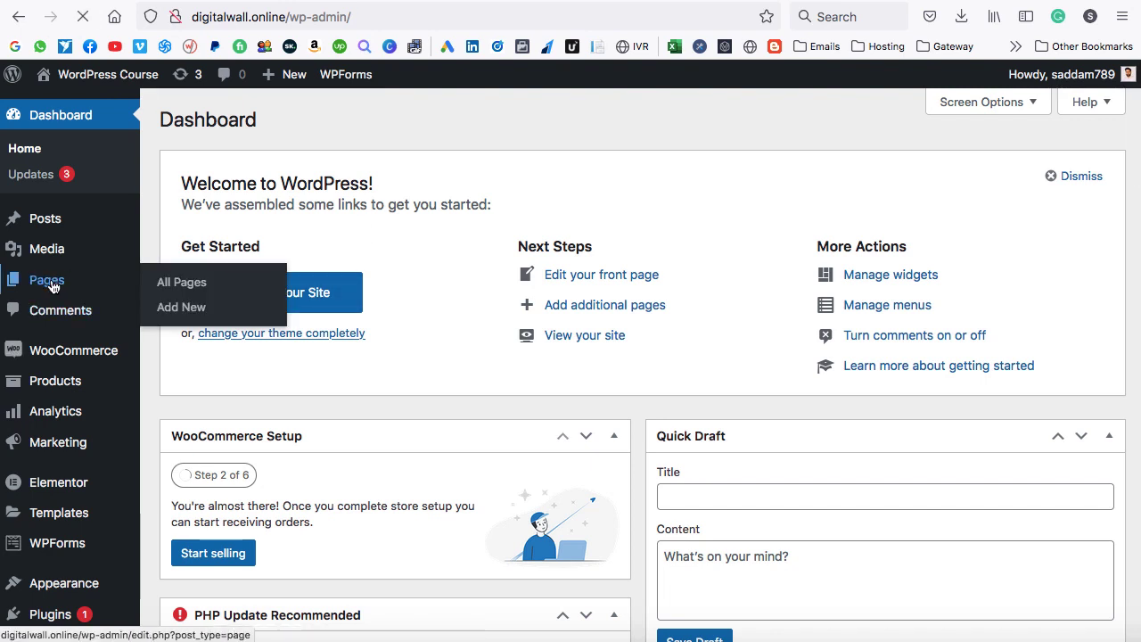
{"action": "left_click", "coordinate": [52, 284]}
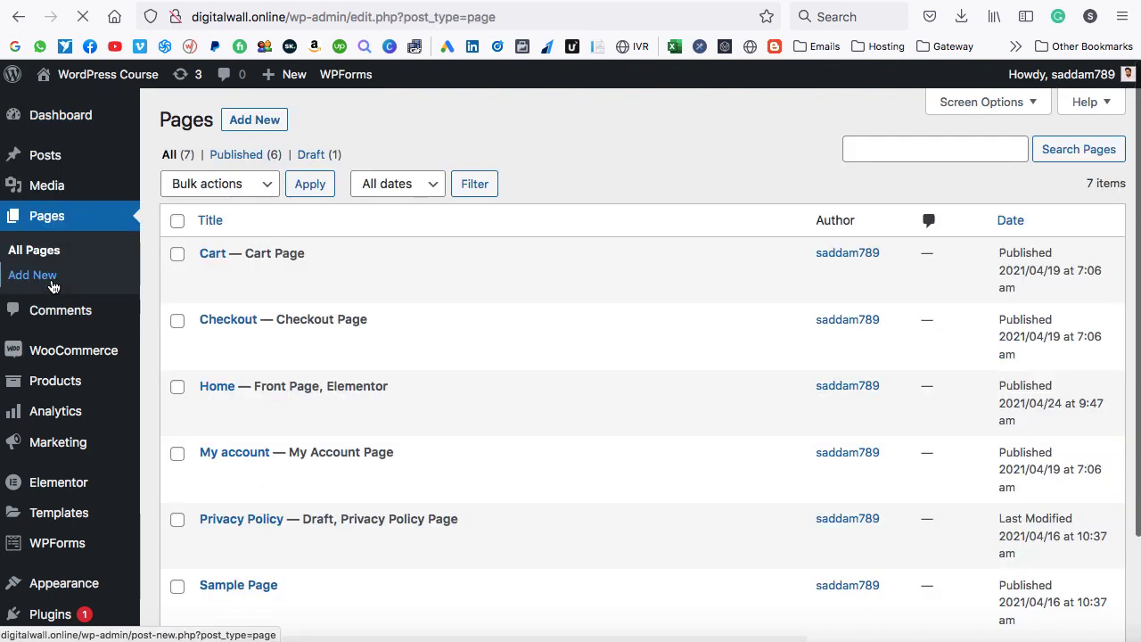
{"action": "scroll", "coordinate": [401, 321], "scroll_direction": "down", "scroll_amount": 2}
{"action": "scroll", "coordinate": [447, 340], "scroll_direction": "down", "scroll_amount": 3}
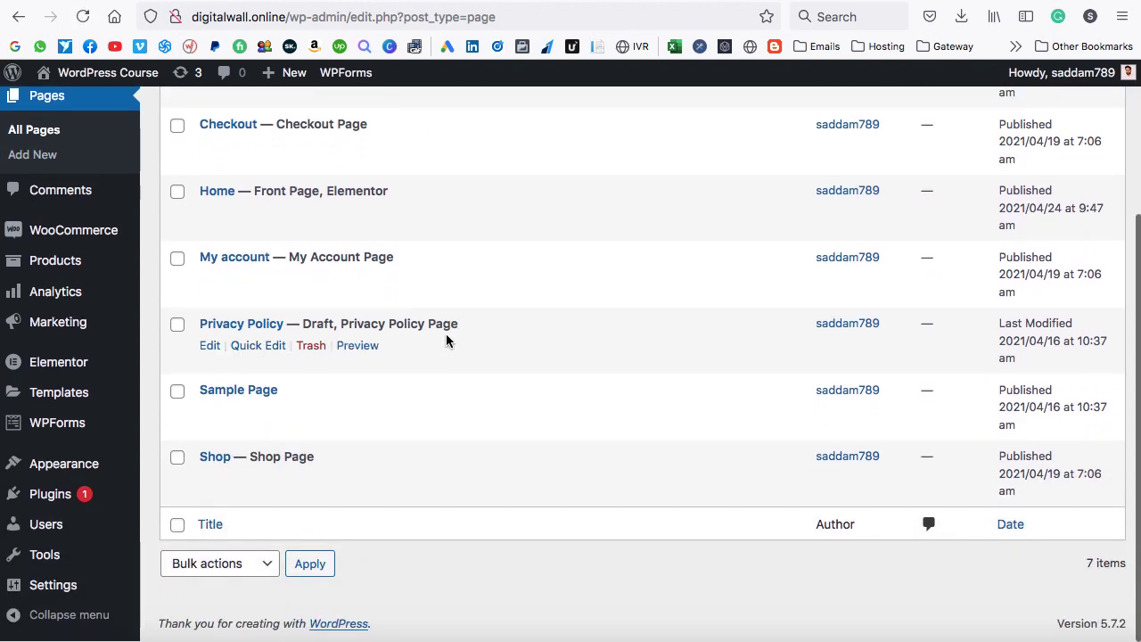
{"action": "scroll", "coordinate": [446, 339], "scroll_direction": "up", "scroll_amount": 5}
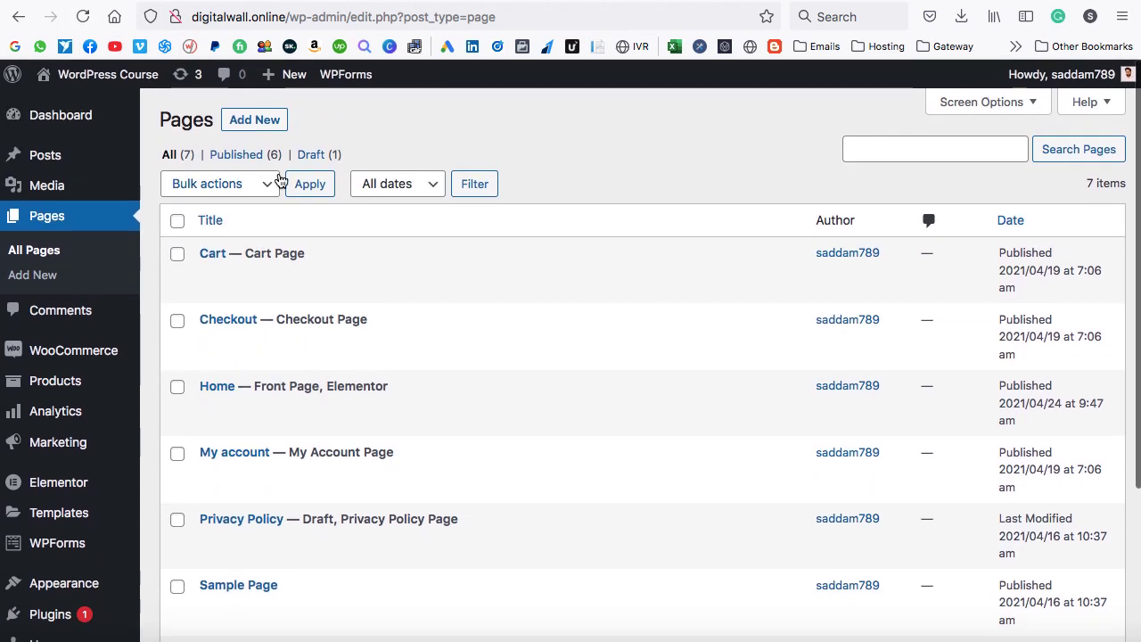
{"action": "left_click", "coordinate": [254, 125]}
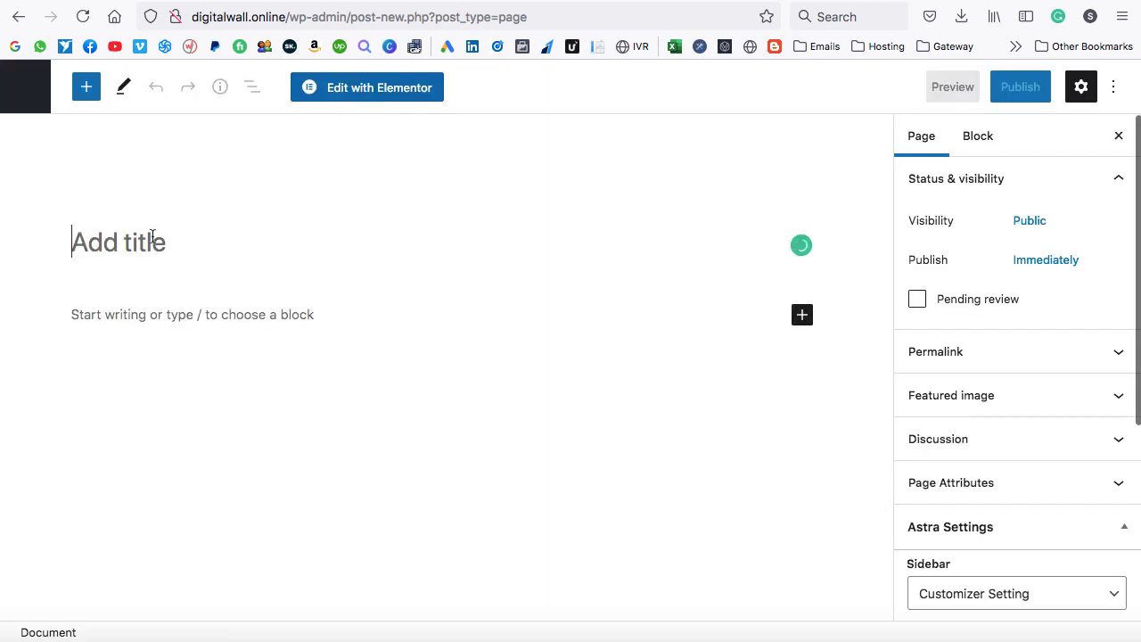
Title the new page 'Contact'.
{"action": "type", "text": "Concta"}
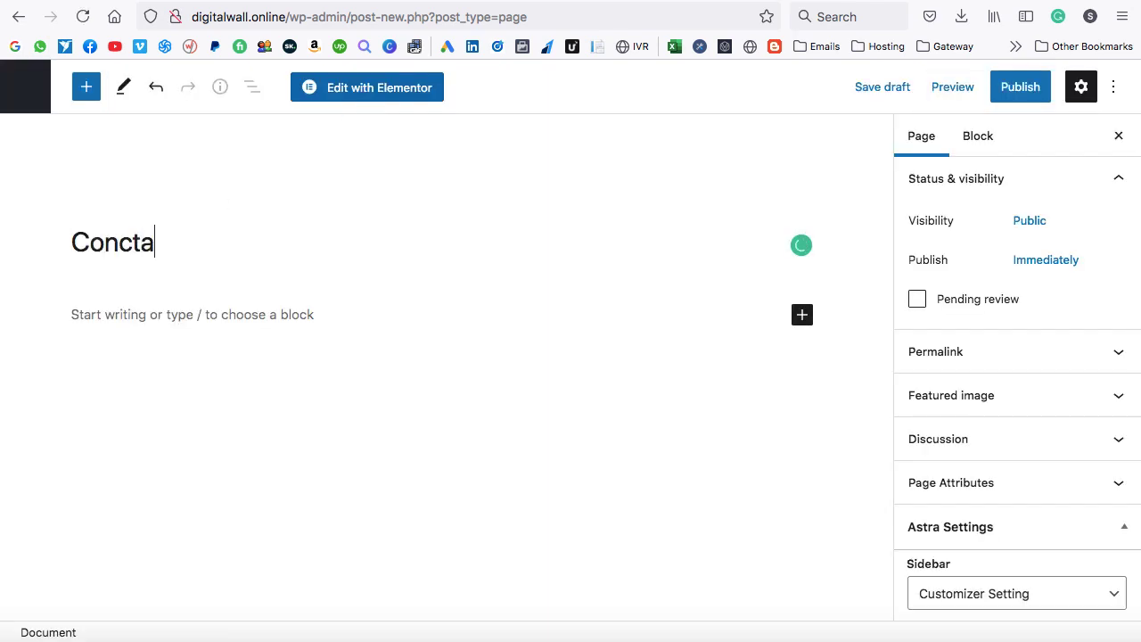
{"action": "key", "text": "BackSpace"}
{"action": "key", "text": "BackSpace"}
{"action": "key", "text": "BackSpace"}
{"action": "type", "text": "tact"}
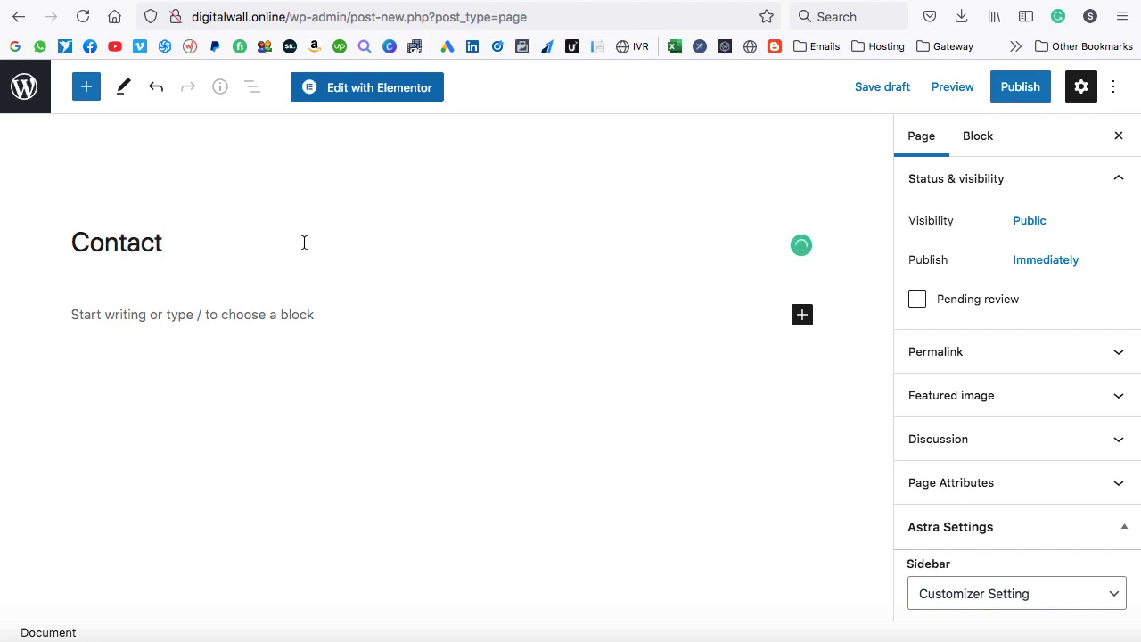
Set the page's Sidebar to No Sidebar and Content Layout to Full Width / Stretched.
{"action": "scroll", "coordinate": [1033, 439], "scroll_direction": "down", "scroll_amount": 5}
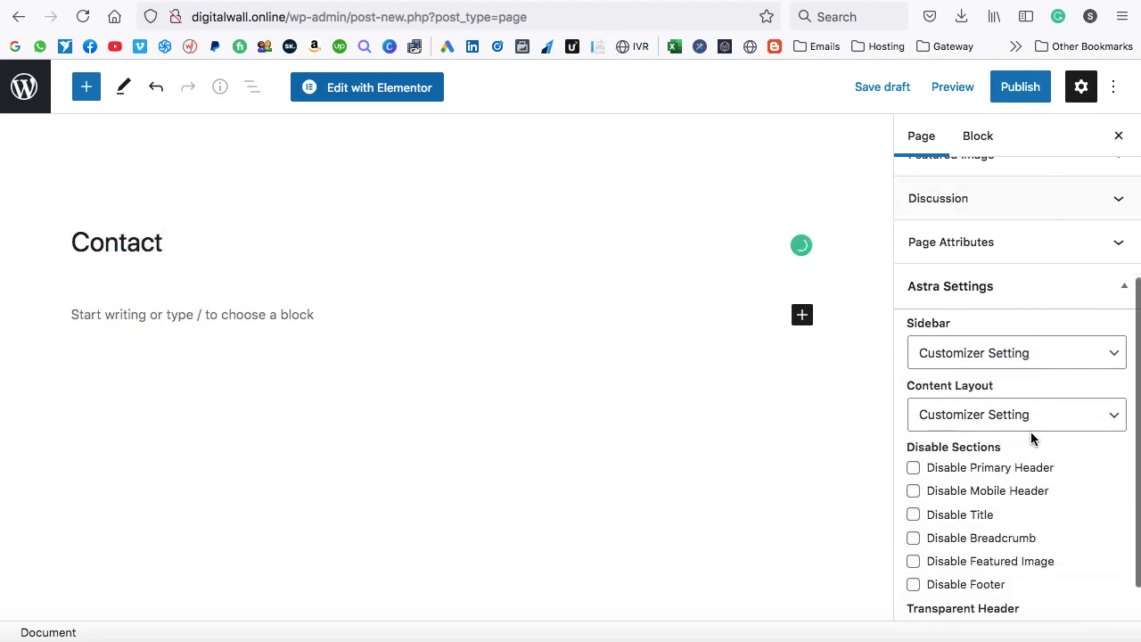
{"action": "left_click", "coordinate": [965, 357]}
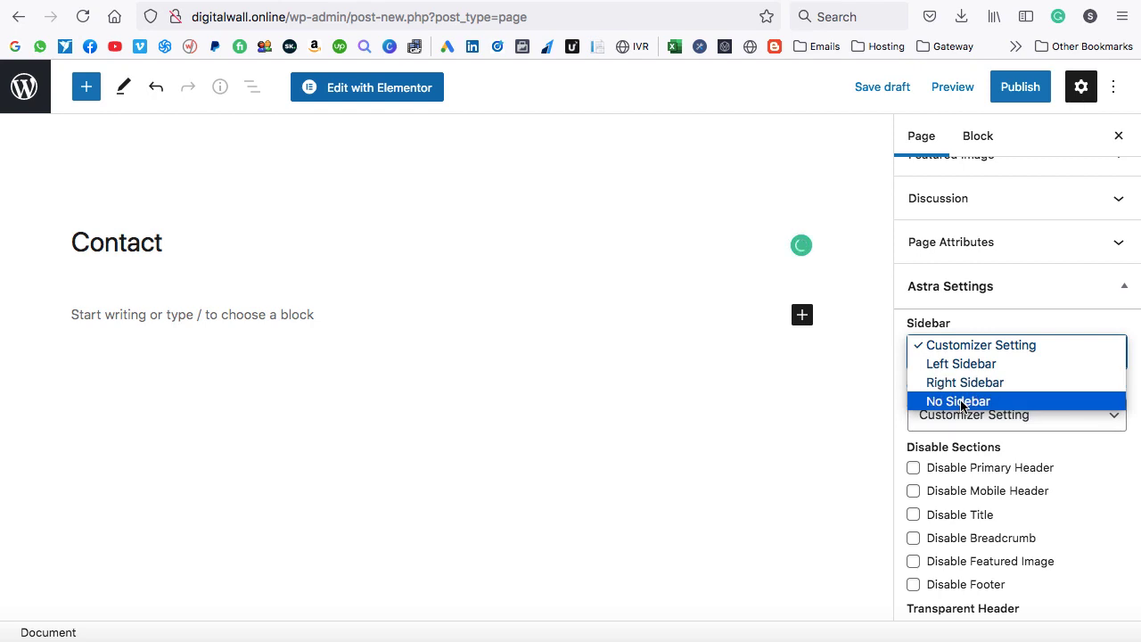
{"action": "left_click", "coordinate": [961, 401]}
{"action": "left_click", "coordinate": [981, 416]}
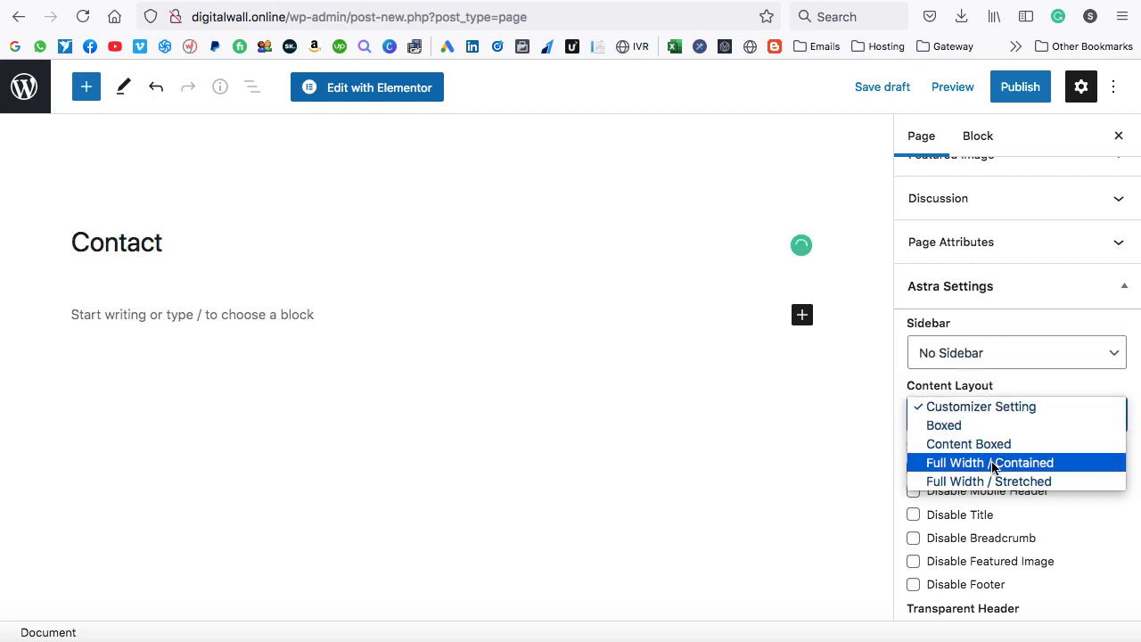
{"action": "left_click", "coordinate": [996, 483]}
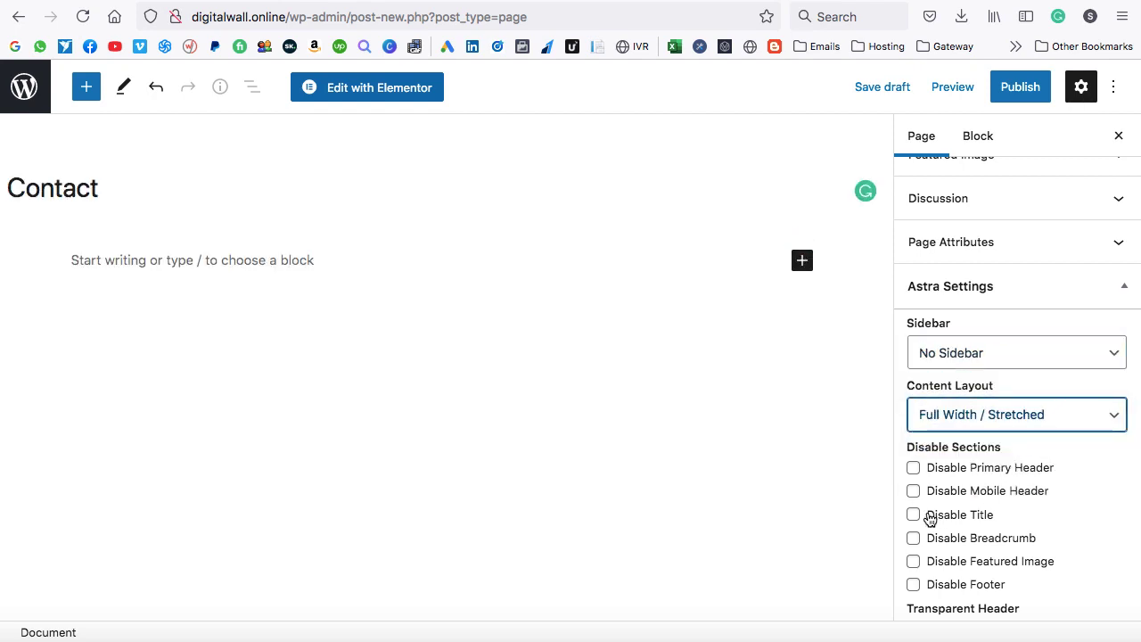
Disable the title, breadcrumb and featured image, then publish the page.
{"action": "left_click", "coordinate": [914, 517]}
{"action": "left_click", "coordinate": [913, 539]}
{"action": "left_click", "coordinate": [913, 560]}
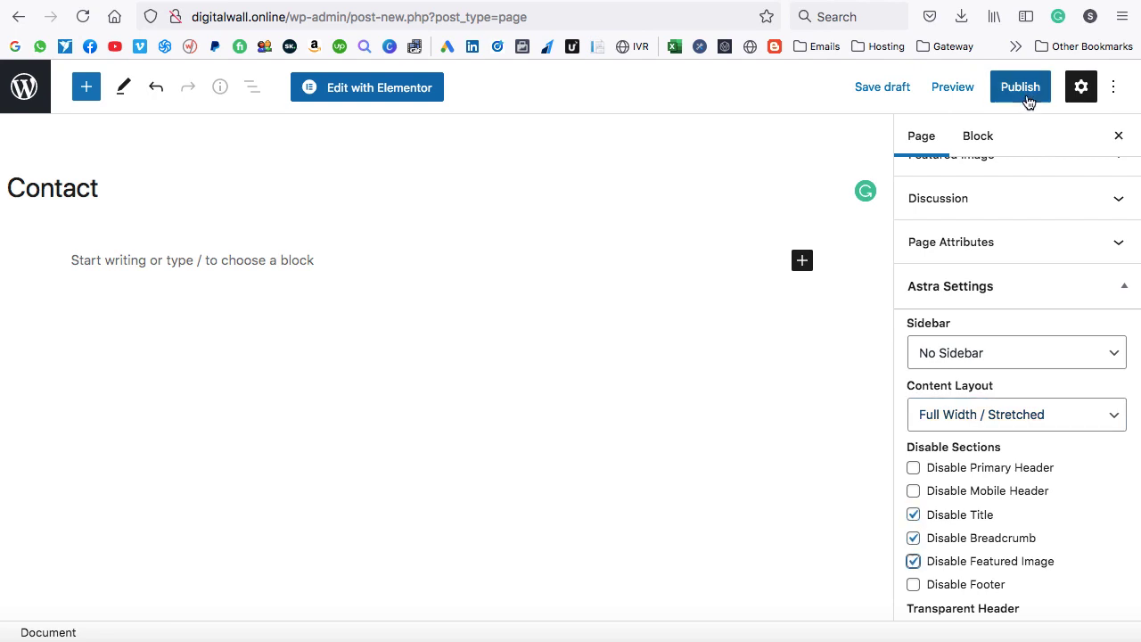
{"action": "left_click", "coordinate": [1024, 97]}
{"action": "left_click", "coordinate": [969, 97]}
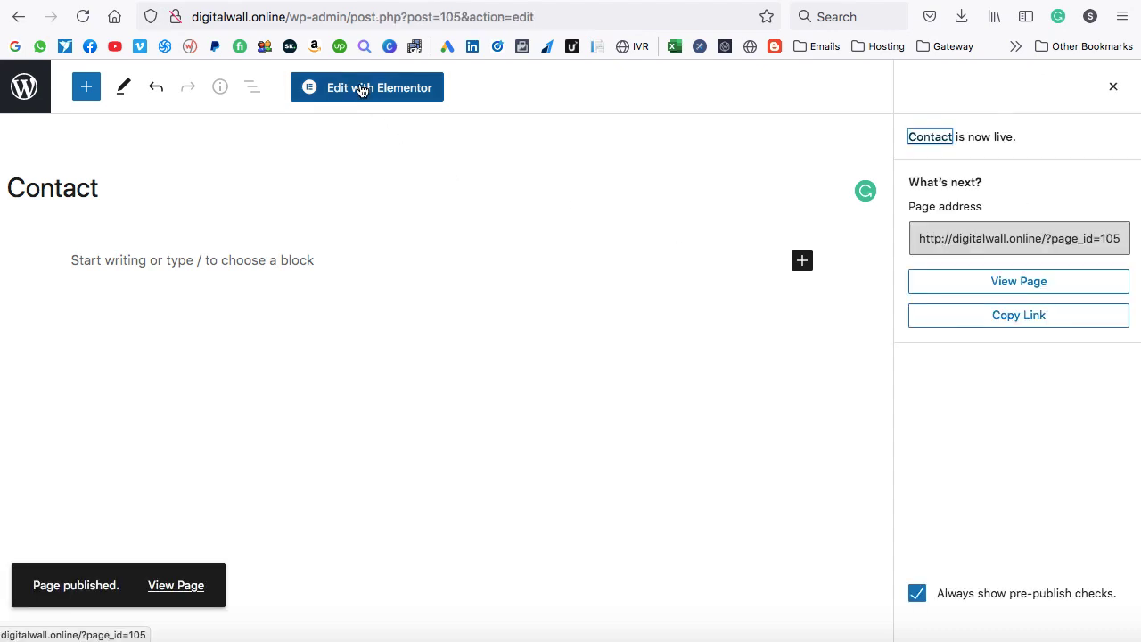
Open the Contact page in Elementor and add an empty single-column section at the top.
{"action": "left_click", "coordinate": [369, 88]}
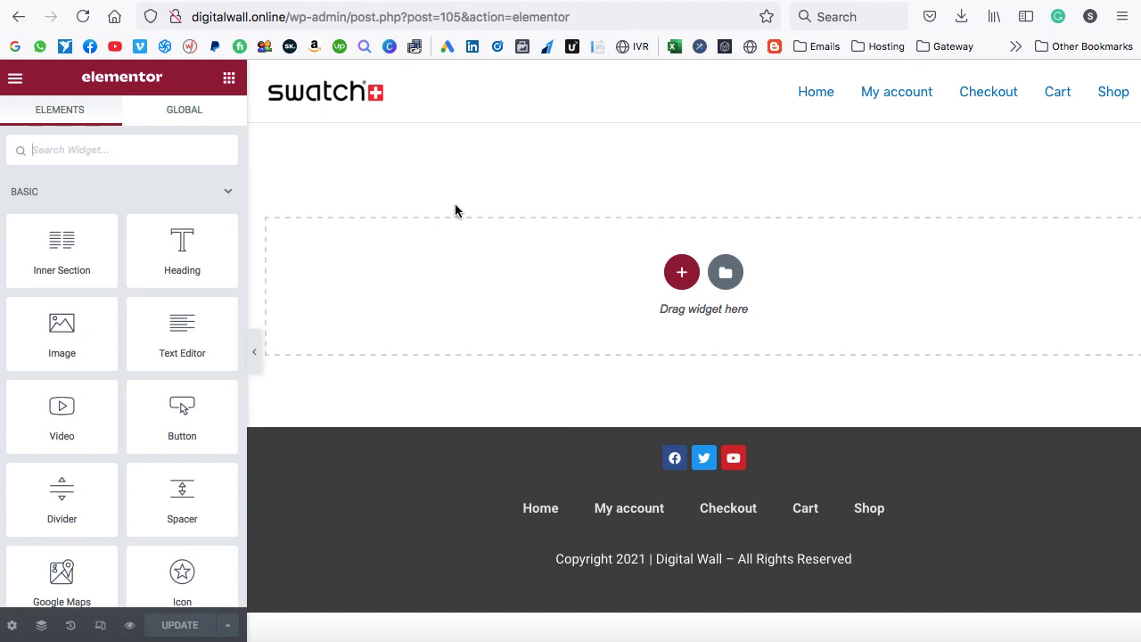
{"action": "left_click", "coordinate": [681, 272]}
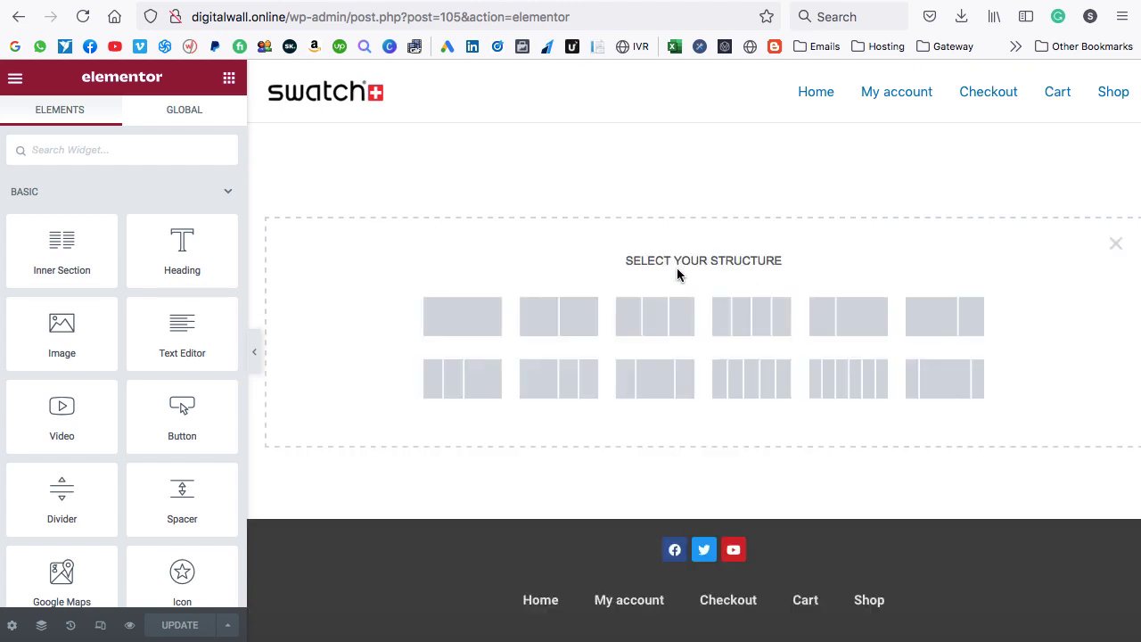
{"action": "left_click", "coordinate": [467, 320]}
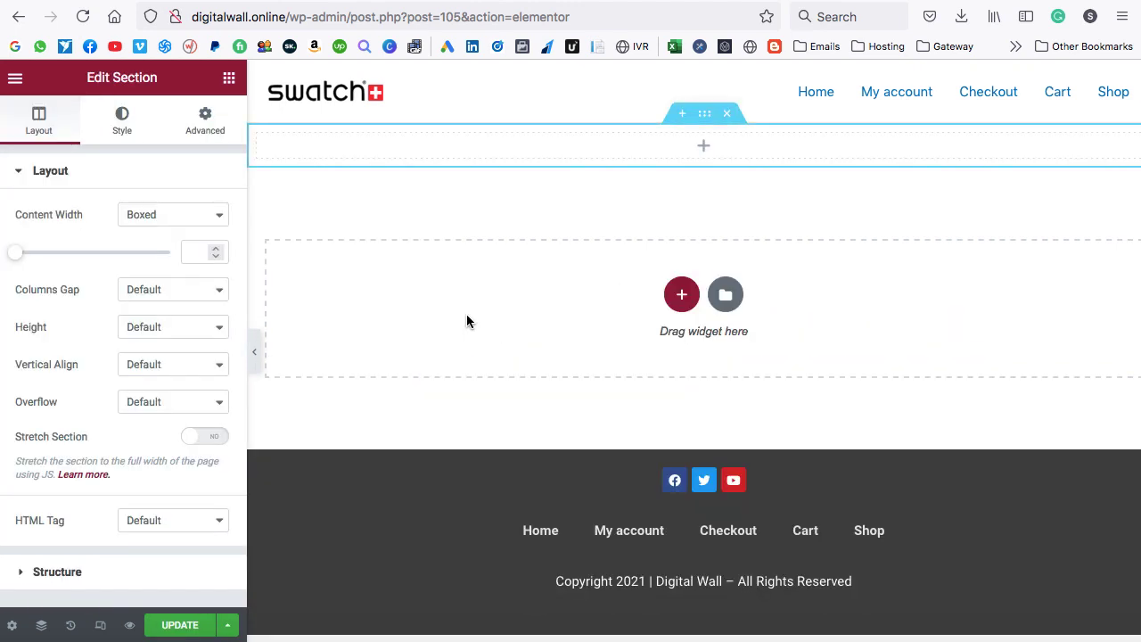
{"action": "left_click", "coordinate": [702, 147]}
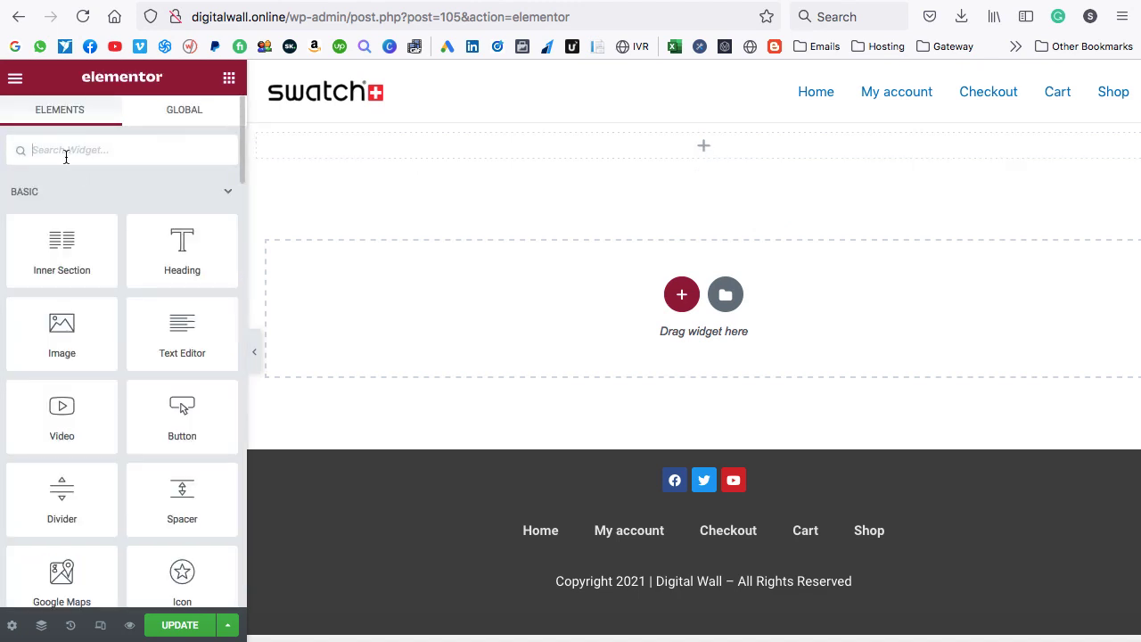
Add a Shortcode widget with [wpforms id="104" title="false"] to the section and update the page.
{"action": "type", "text": "shortcode"}
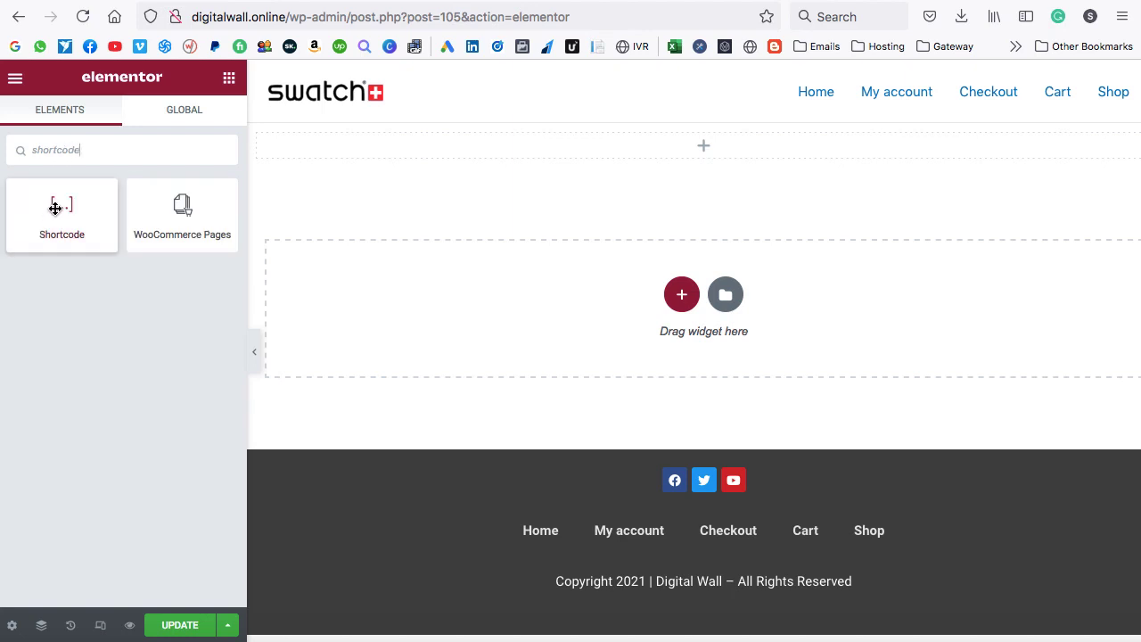
{"action": "left_click_drag", "start_coordinate": [63, 204], "coordinate": [584, 147]}
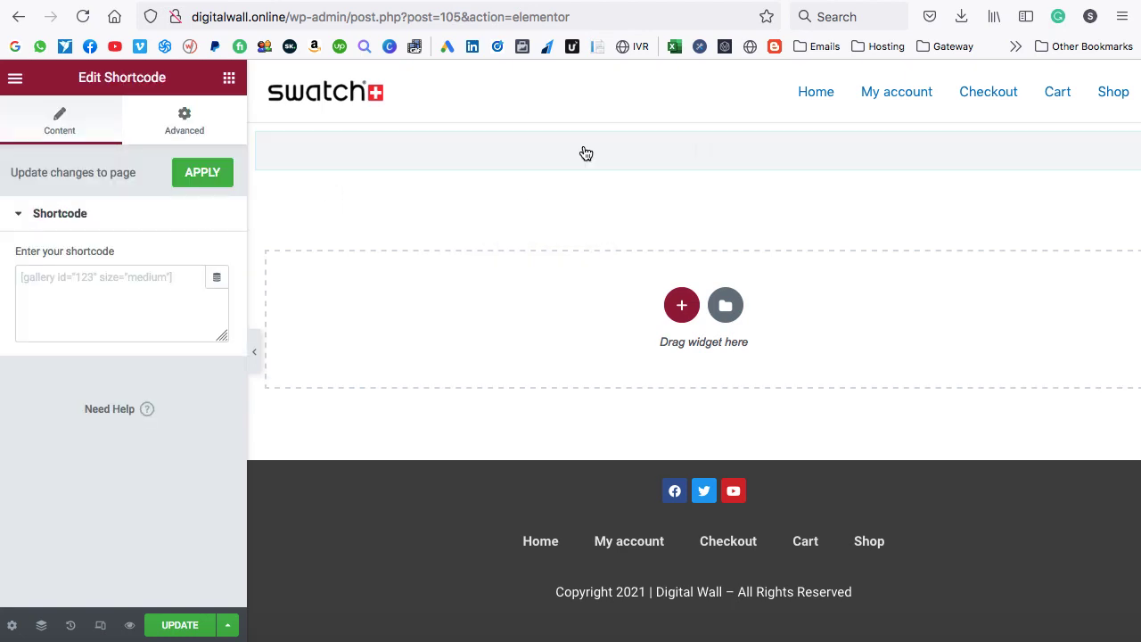
{"action": "left_click", "coordinate": [112, 295]}
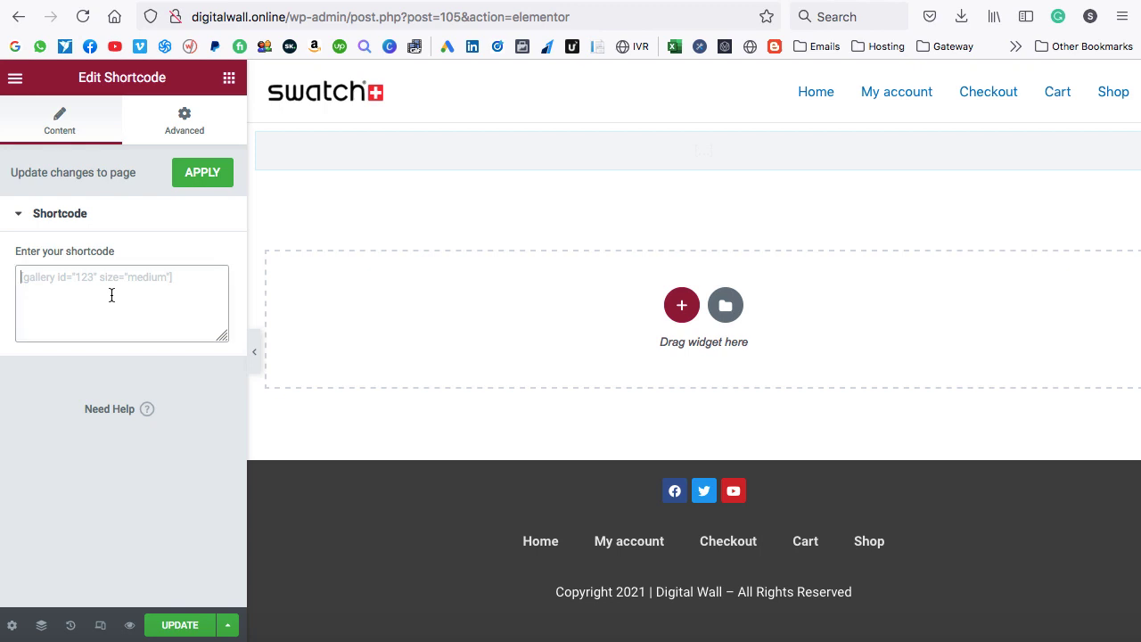
{"action": "type", "text": "[wpforms id=\"104\" title=\"false\"]"}
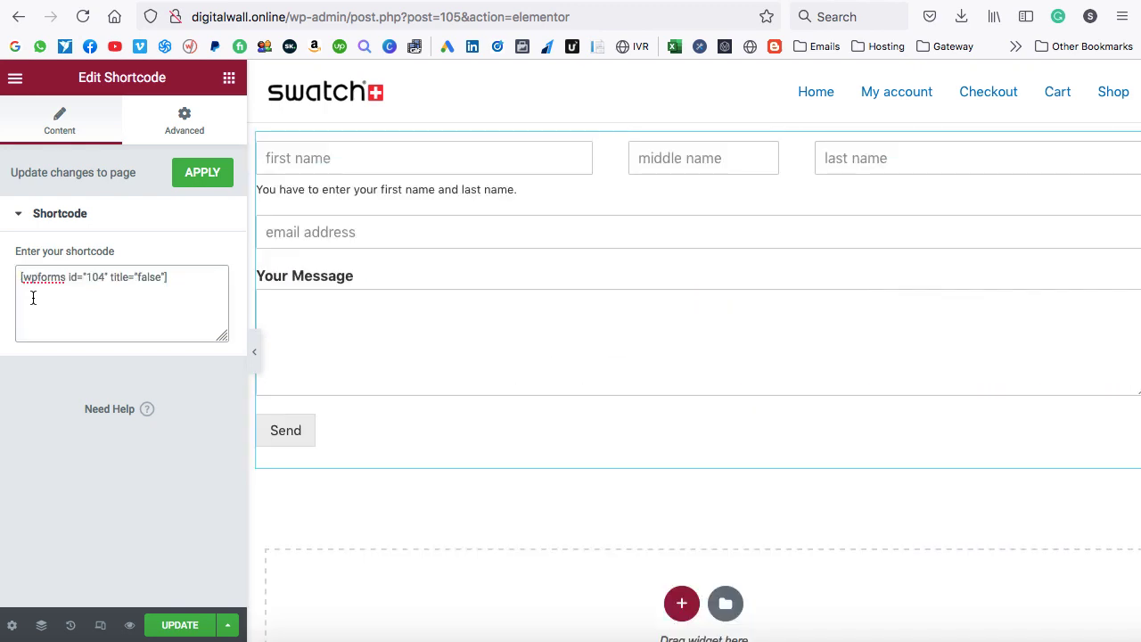
{"action": "left_click", "coordinate": [202, 173]}
{"action": "left_click", "coordinate": [185, 628]}
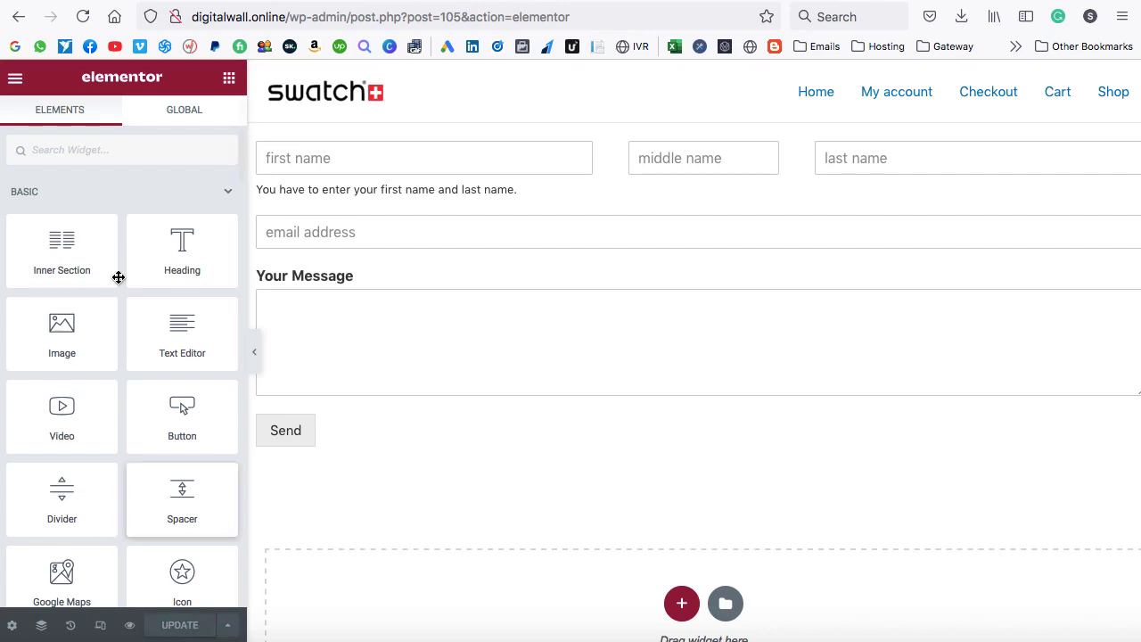
Open the live Contact page in a new tab from Elementor's menu.
{"action": "left_click", "coordinate": [15, 80]}
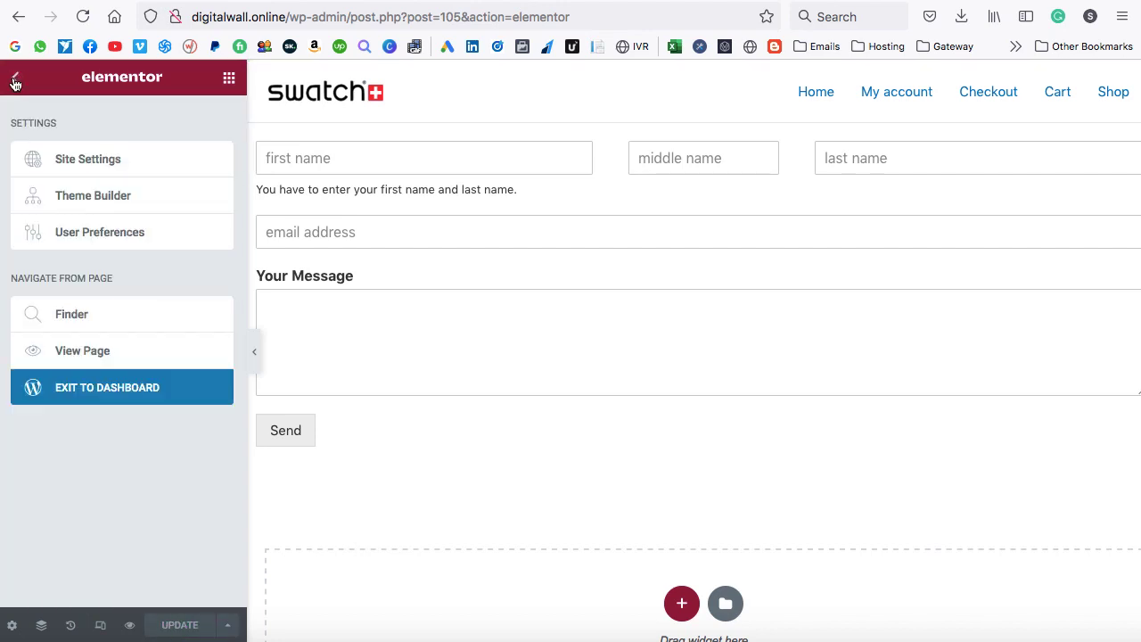
{"action": "right_click", "coordinate": [78, 341]}
{"action": "left_click", "coordinate": [103, 351]}
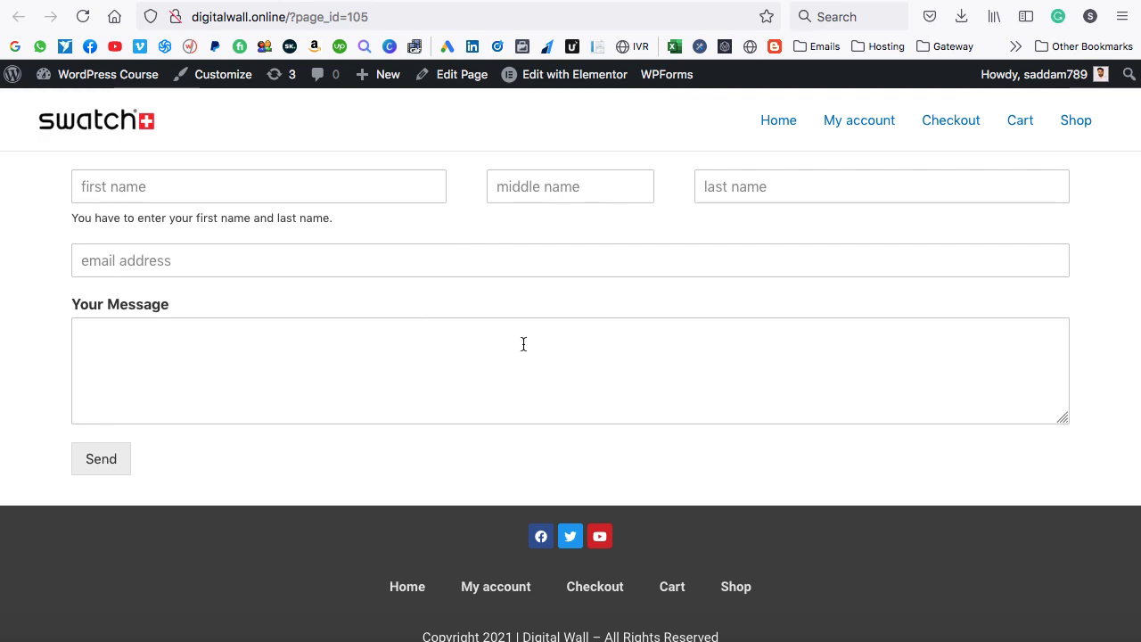
{"action": "left_click", "coordinate": [298, 1]}
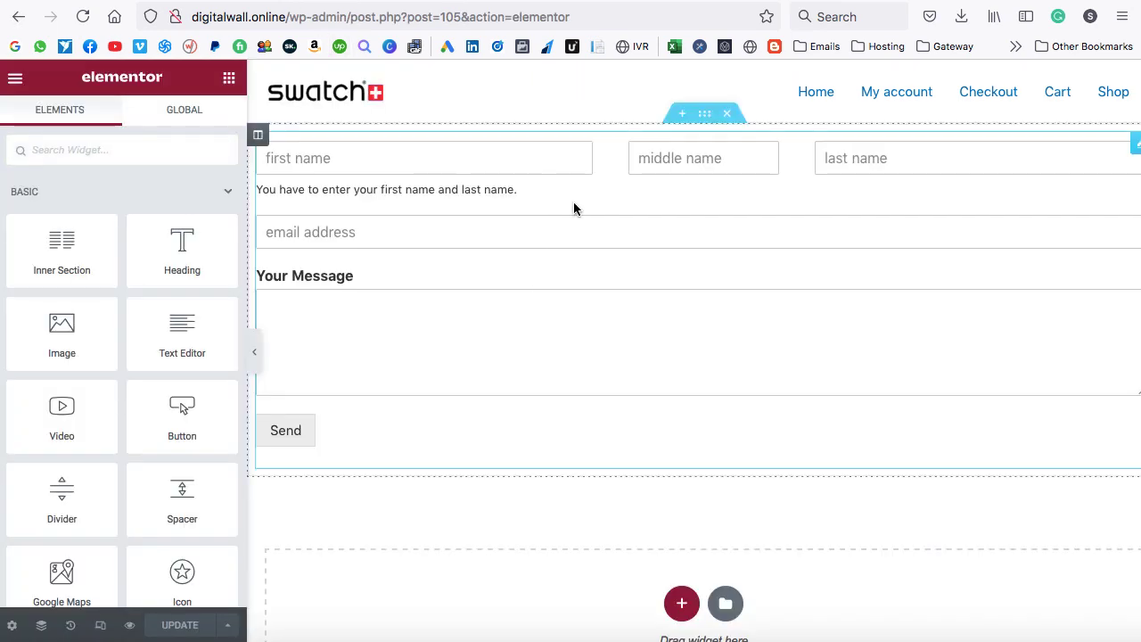
Add two new columns beside the form's column in the section.
{"action": "right_click", "coordinate": [256, 139]}
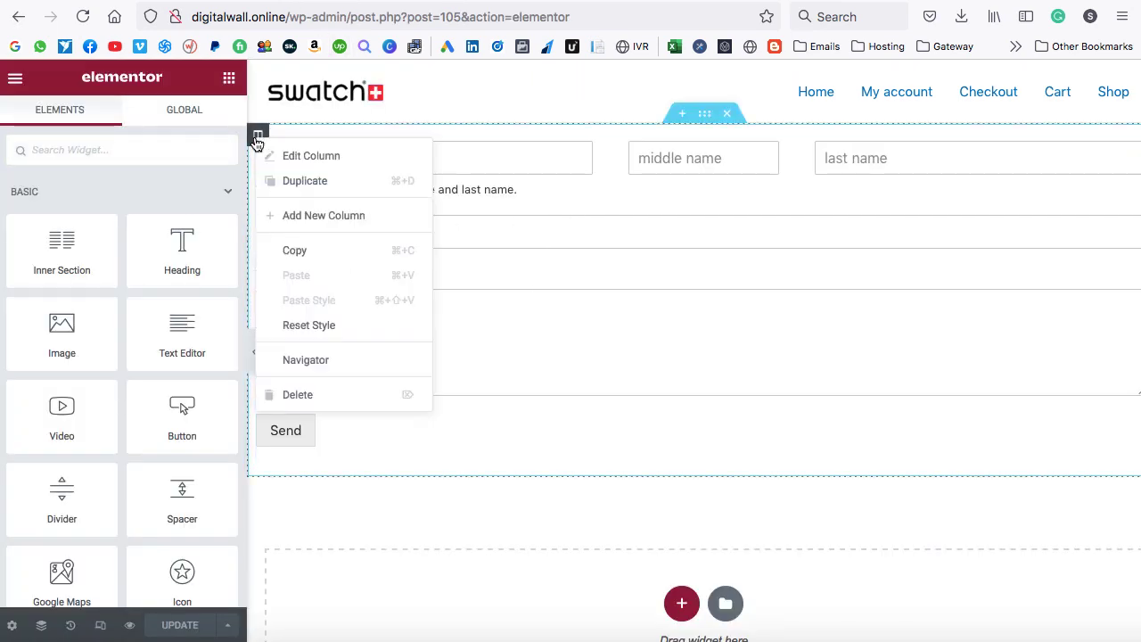
{"action": "left_click", "coordinate": [293, 219]}
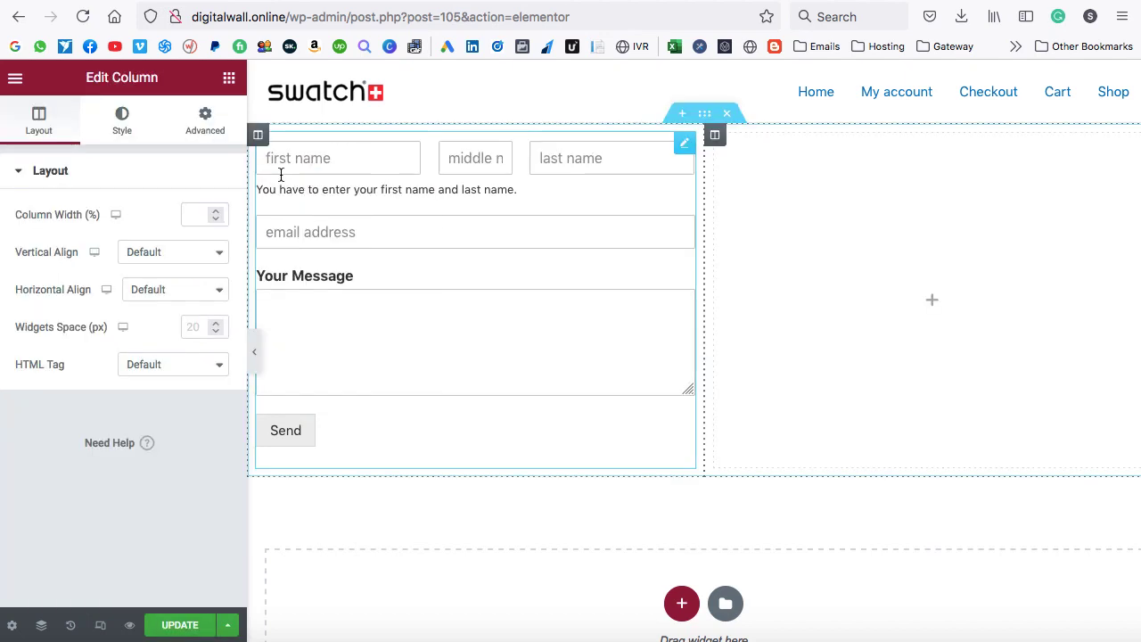
{"action": "right_click", "coordinate": [257, 135]}
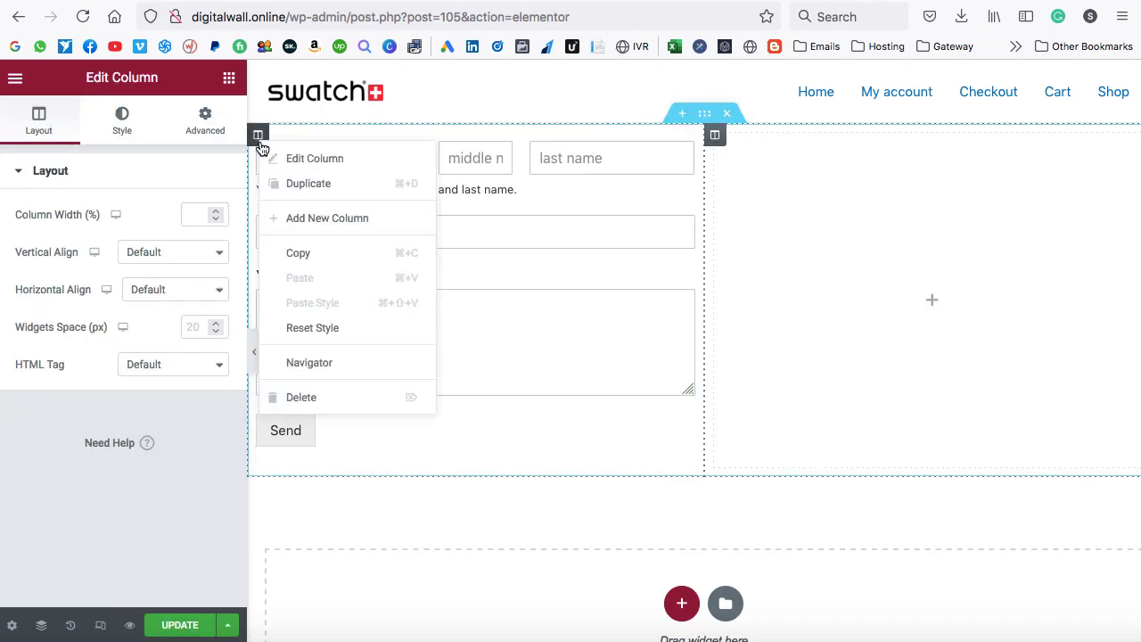
{"action": "left_click", "coordinate": [297, 219]}
Move the form into the middle column, widen it to about 45.7%, save, and reload the live page.
{"action": "left_click_drag", "start_coordinate": [531, 153], "coordinate": [672, 155]}
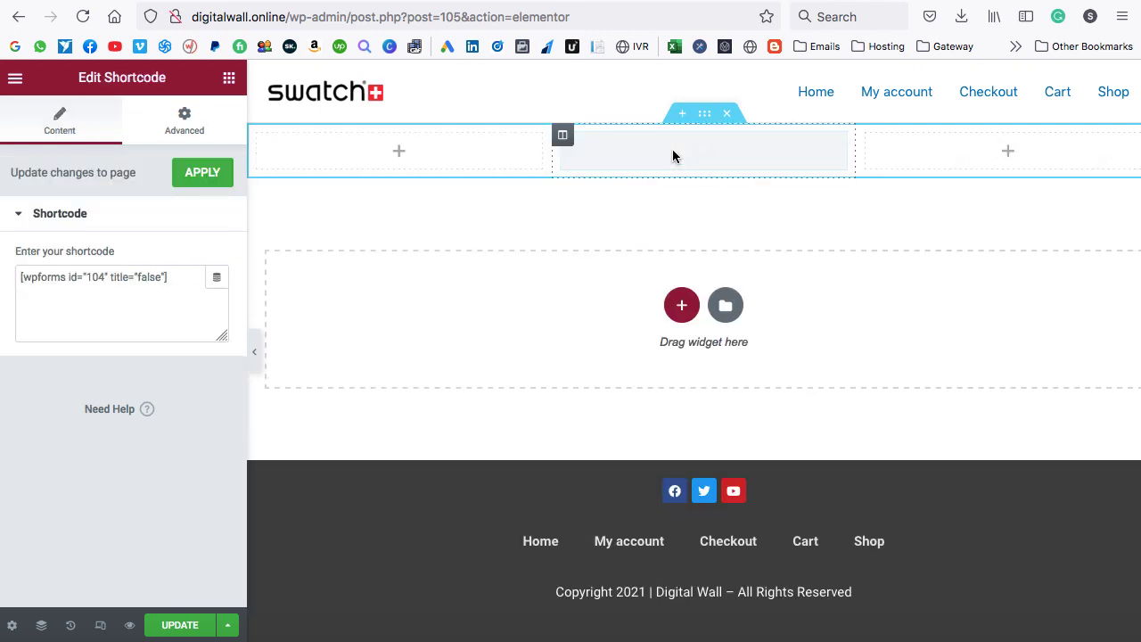
{"action": "left_click_drag", "start_coordinate": [551, 156], "coordinate": [477, 158]}
{"action": "left_click_drag", "start_coordinate": [847, 251], "coordinate": [924, 244]}
{"action": "left_click", "coordinate": [173, 625]}
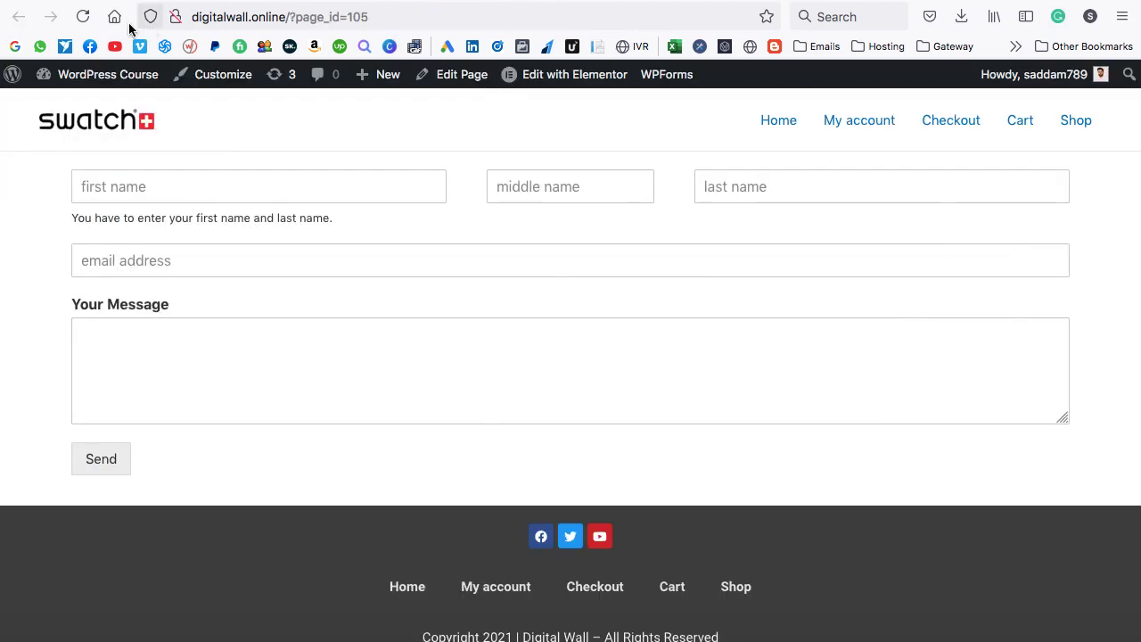
{"action": "left_click", "coordinate": [82, 16]}
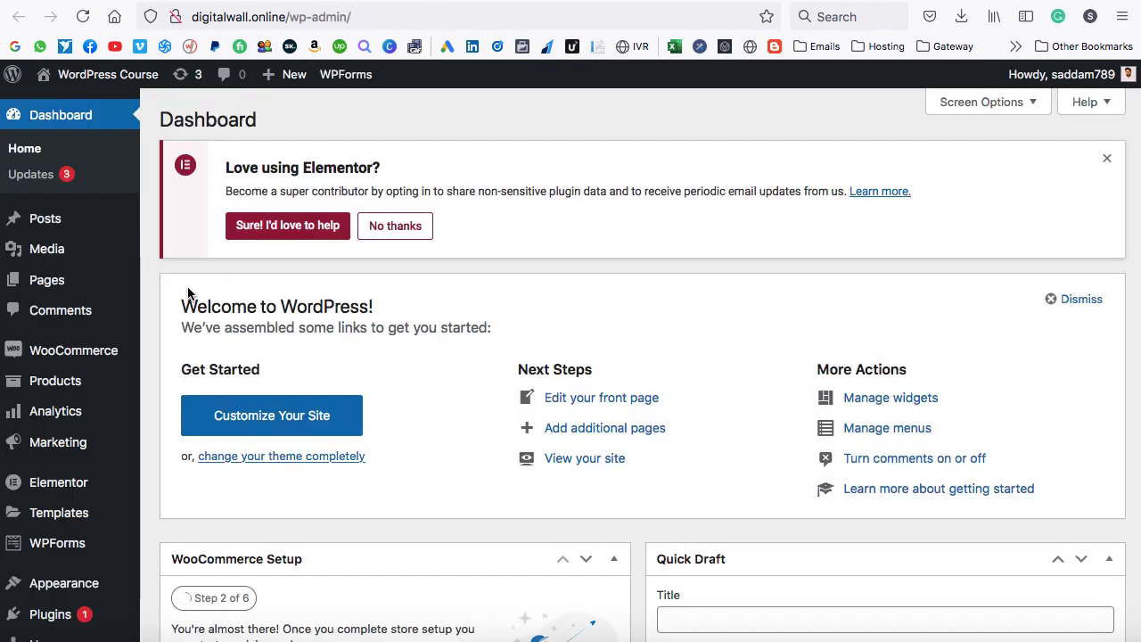
Search the Add New Plugins page for 'css'.
{"action": "scroll", "coordinate": [141, 281], "scroll_direction": "down", "scroll_amount": 4}
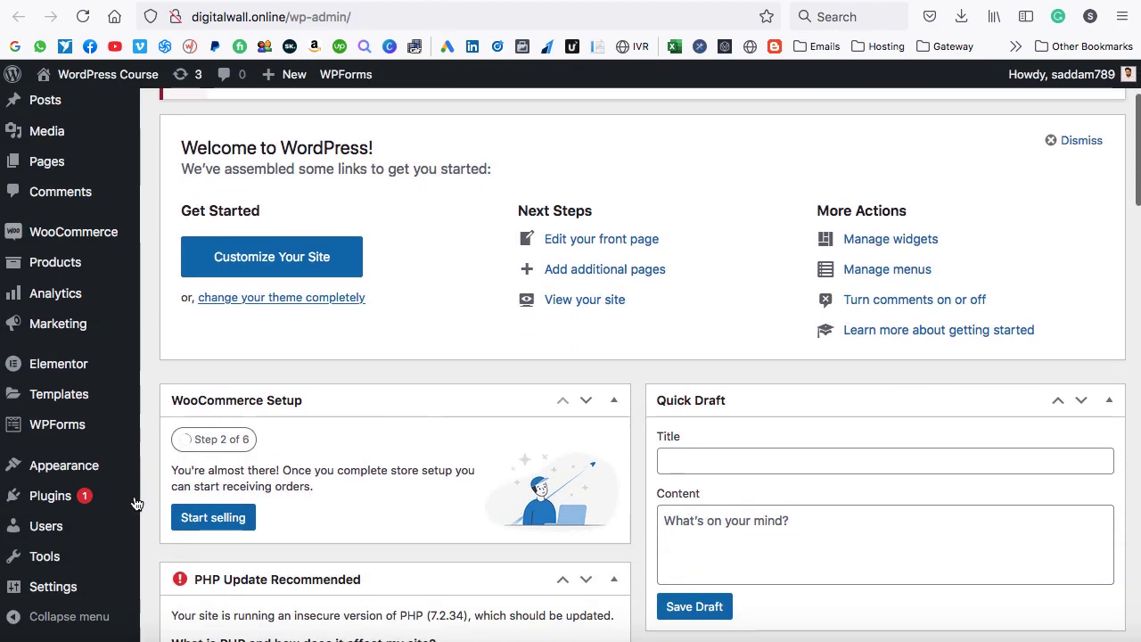
{"action": "mouse_move", "coordinate": [143, 495]}
{"action": "left_click", "coordinate": [174, 533]}
{"action": "left_click", "coordinate": [926, 300]}
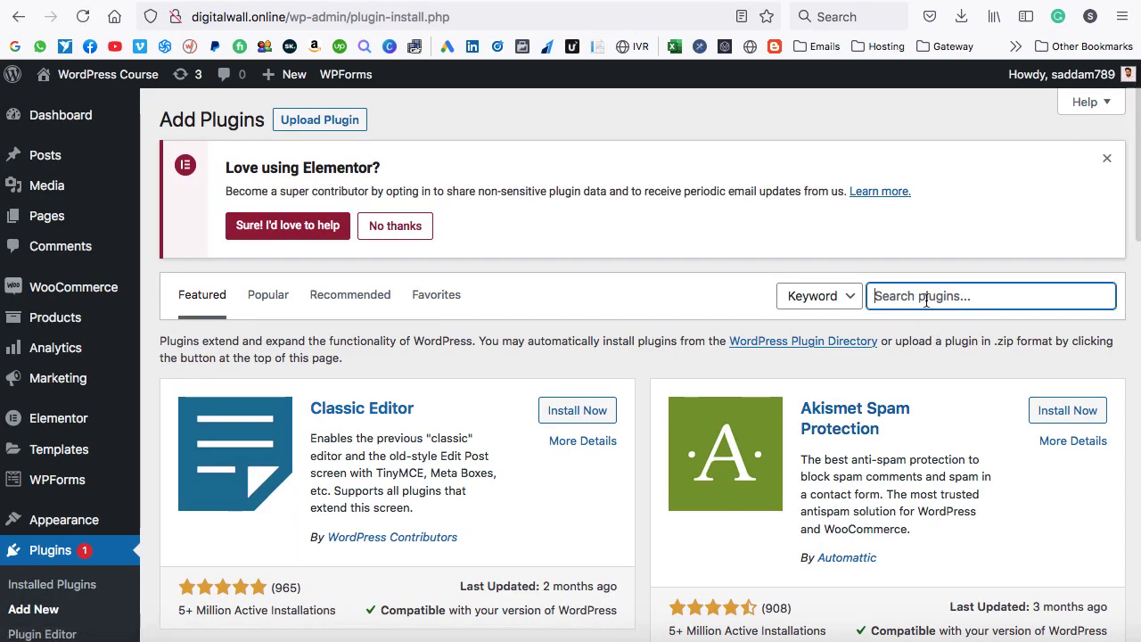
{"action": "type", "text": "css js"}
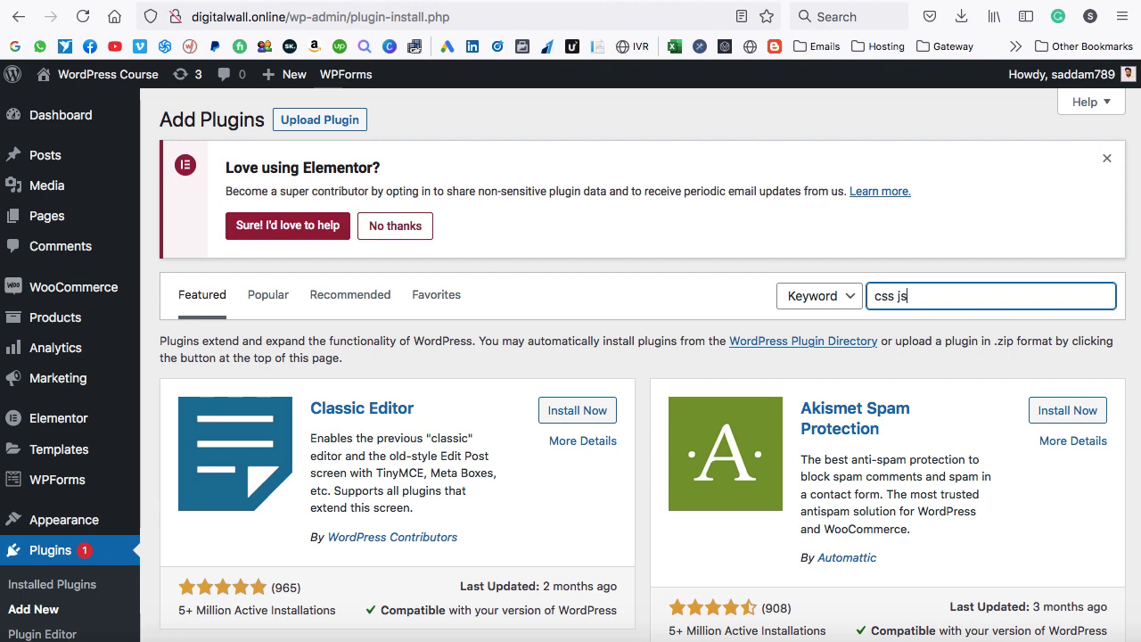
{"action": "scroll", "coordinate": [644, 331], "scroll_direction": "down", "scroll_amount": 5}
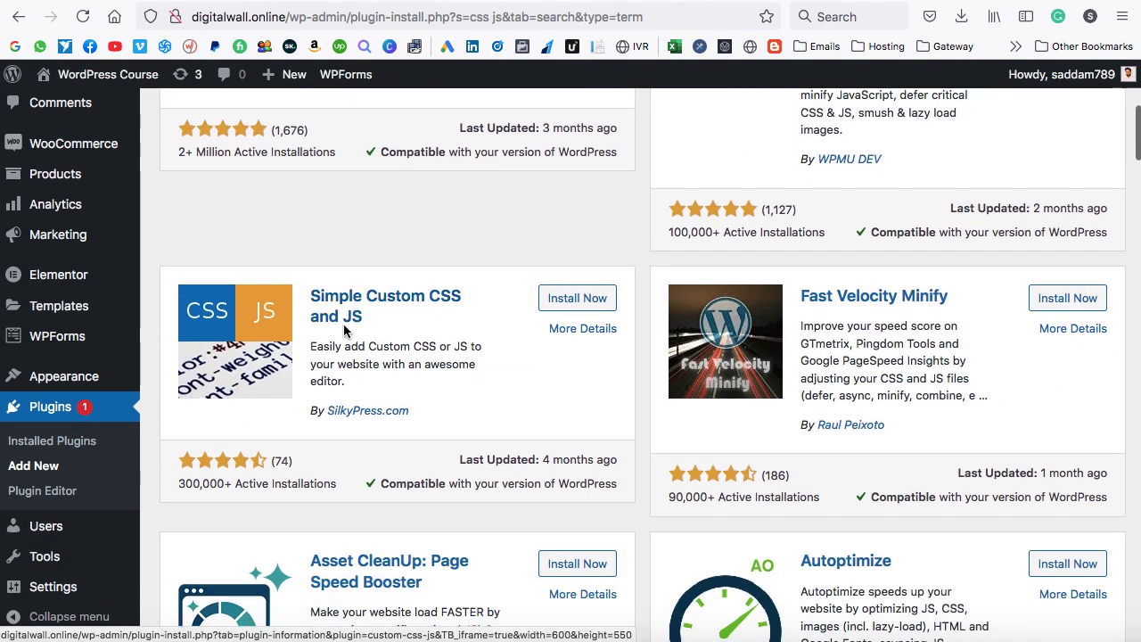
Install and activate the Simple Custom CSS and JS plugin.
{"action": "left_click", "coordinate": [584, 298]}
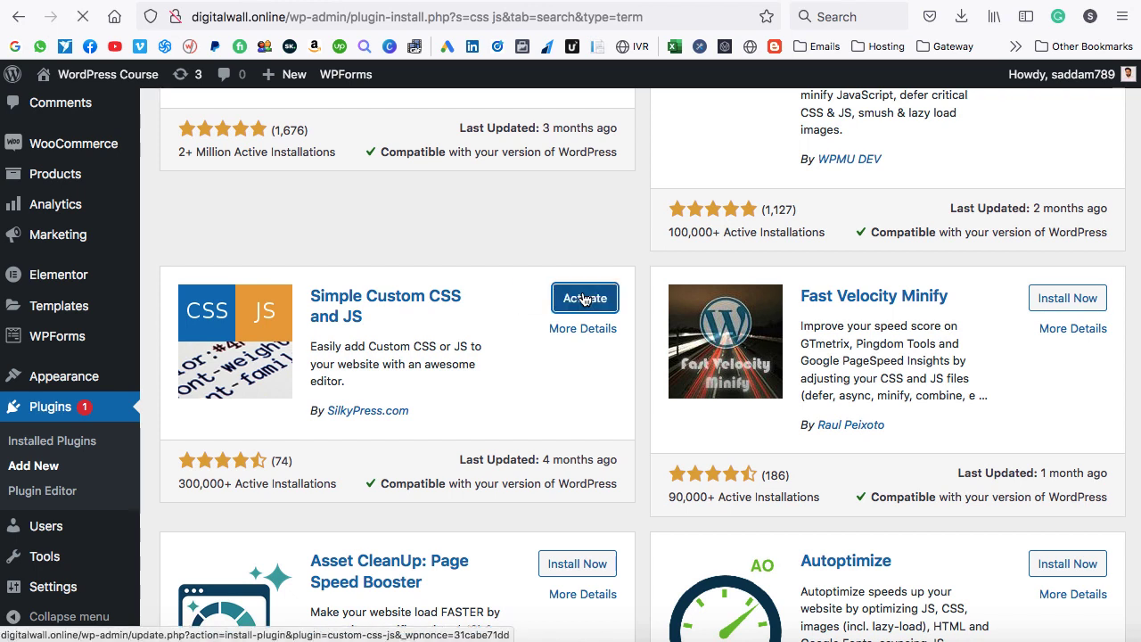
{"action": "left_click", "coordinate": [584, 298]}
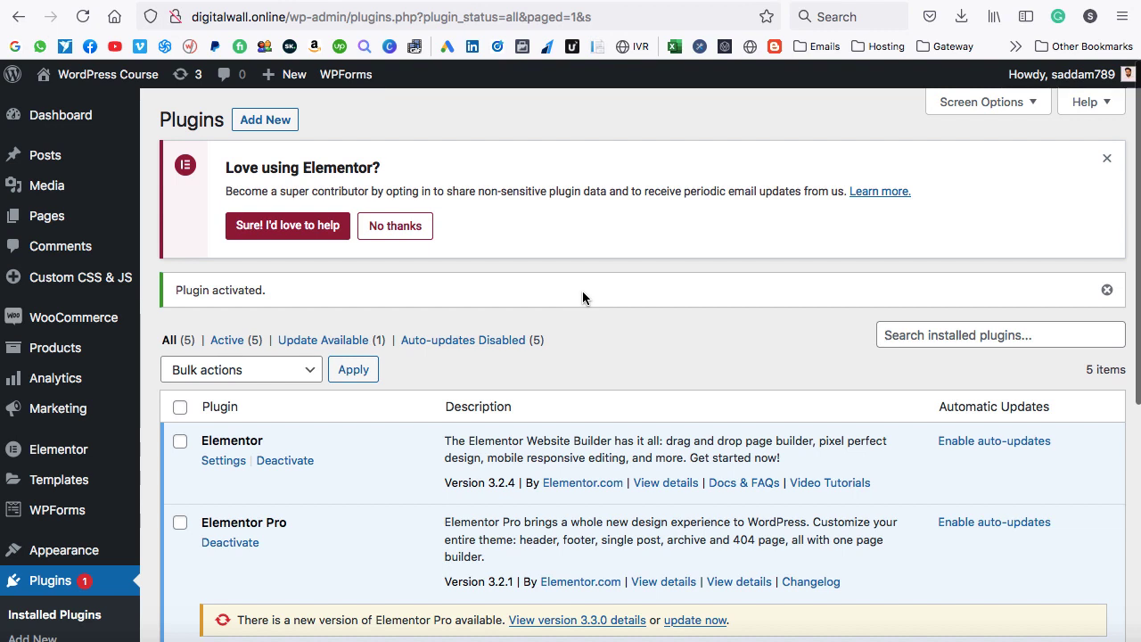
{"action": "mouse_move", "coordinate": [43, 287]}
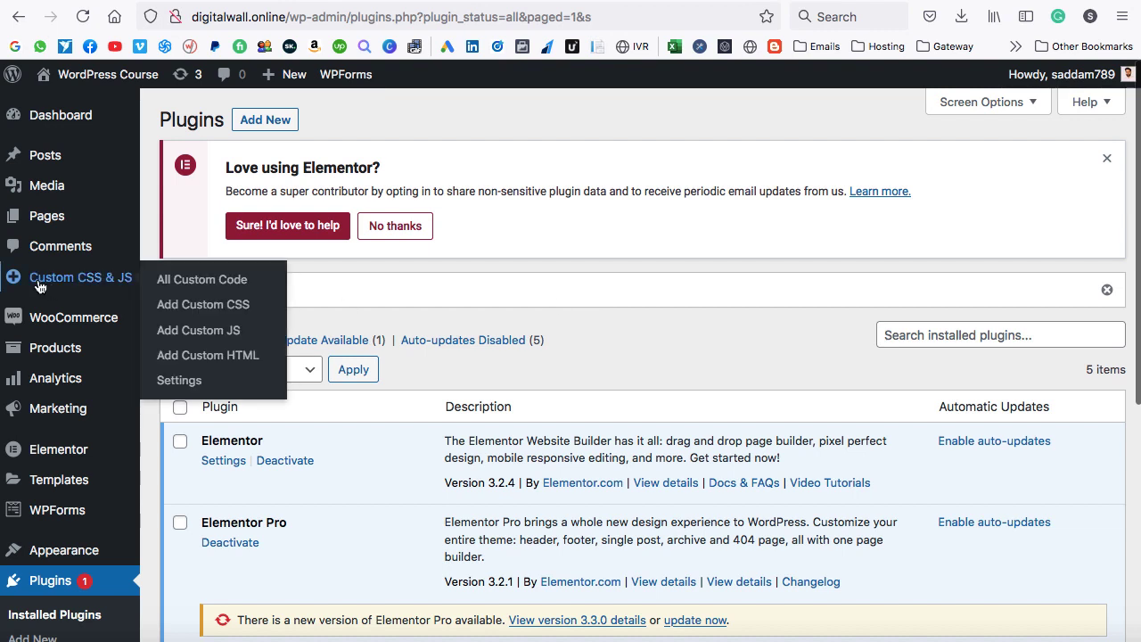
Start a new custom CSS snippet titled 'inquiry form css'.
{"action": "left_click", "coordinate": [214, 307]}
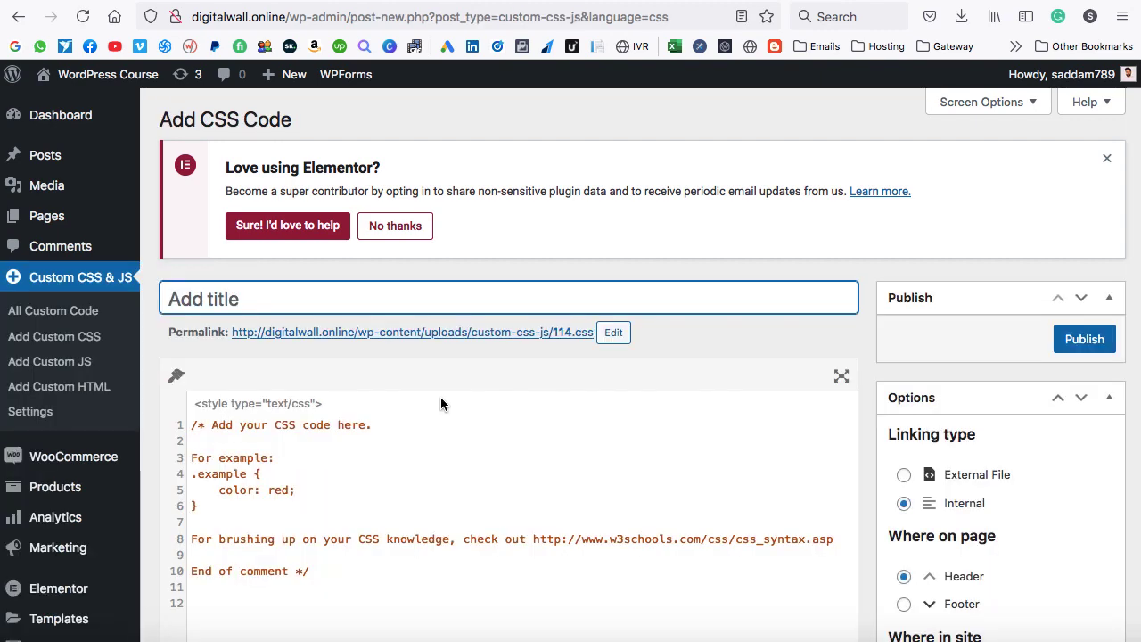
{"action": "type", "text": "inquiry form css"}
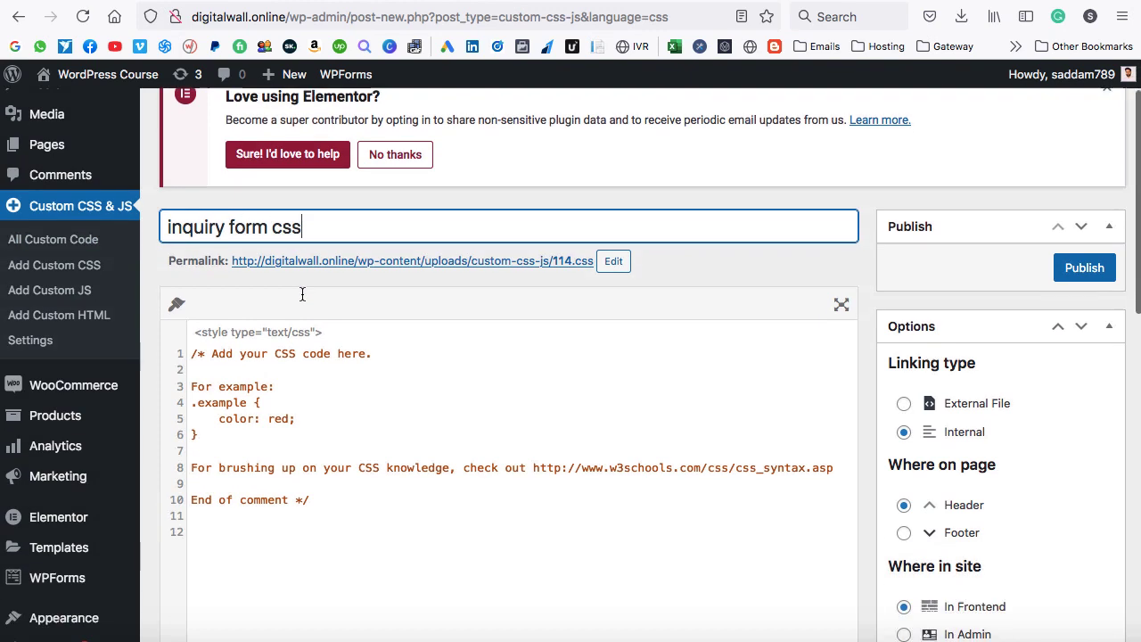
{"action": "scroll", "coordinate": [301, 294], "scroll_direction": "down", "scroll_amount": 2}
Replace the sample code with the pasted WPForms CSS and publish the snippet.
{"action": "left_click", "coordinate": [299, 387]}
{"action": "key", "text": "super+a"}
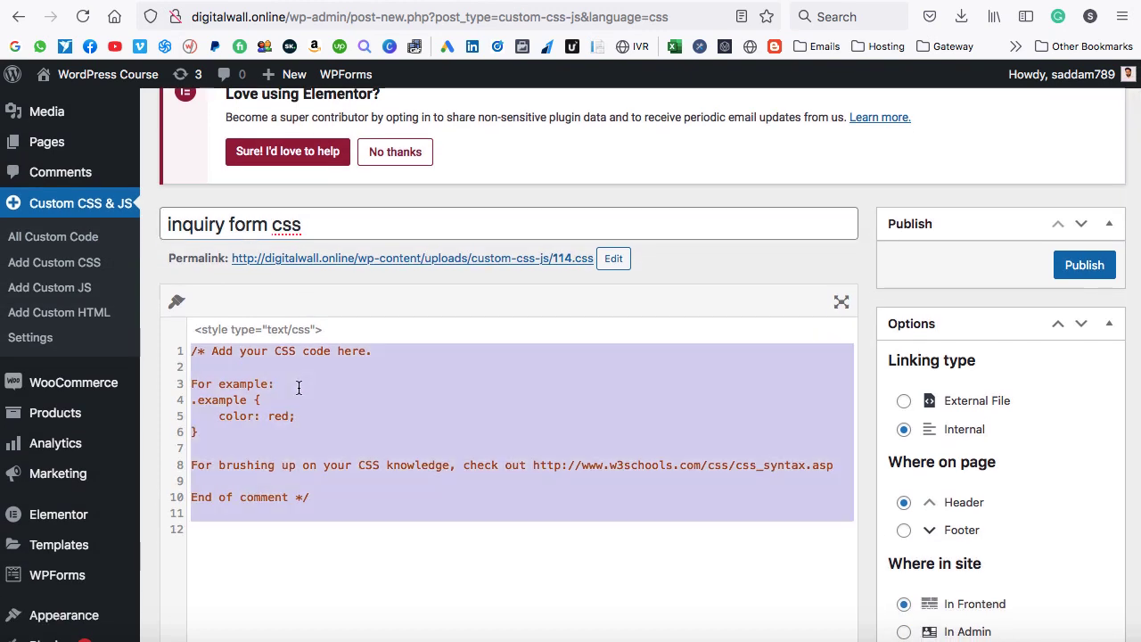
{"action": "key", "text": "BackSpace"}
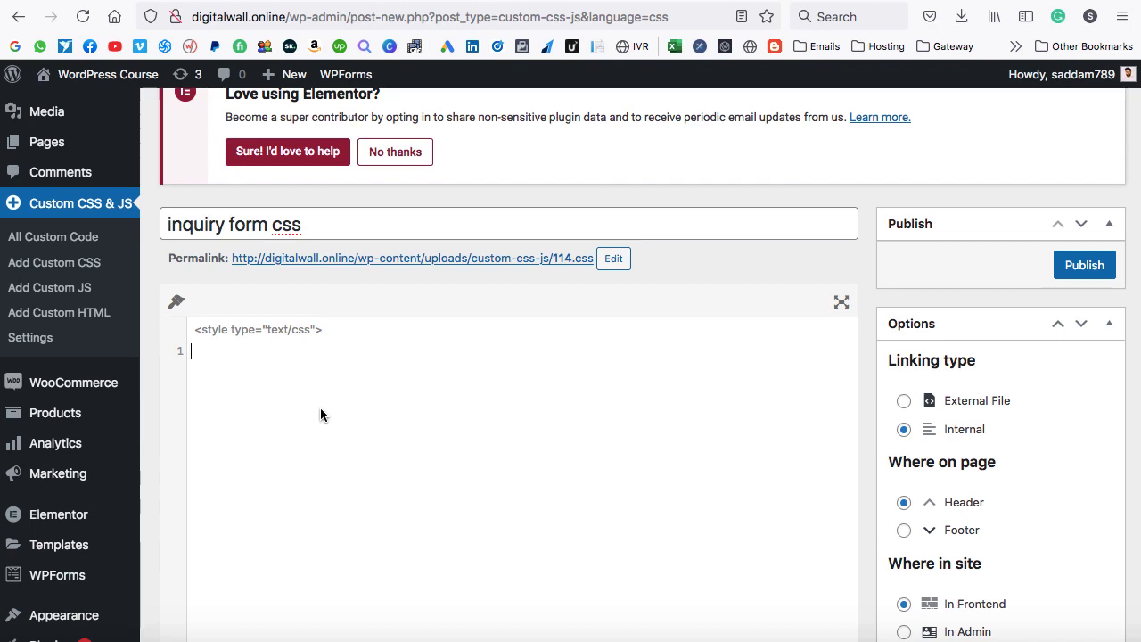
{"action": "key", "text": "super+v"}
{"action": "scroll", "coordinate": [418, 381], "scroll_direction": "up", "scroll_amount": 3}
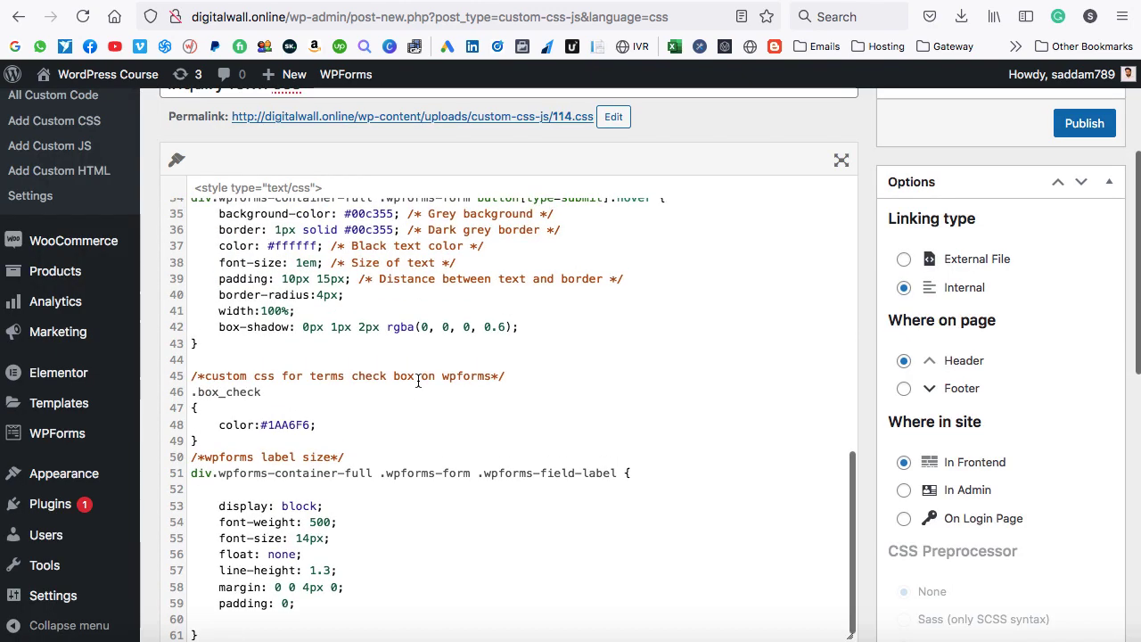
{"action": "scroll", "coordinate": [418, 380], "scroll_direction": "up", "scroll_amount": 10}
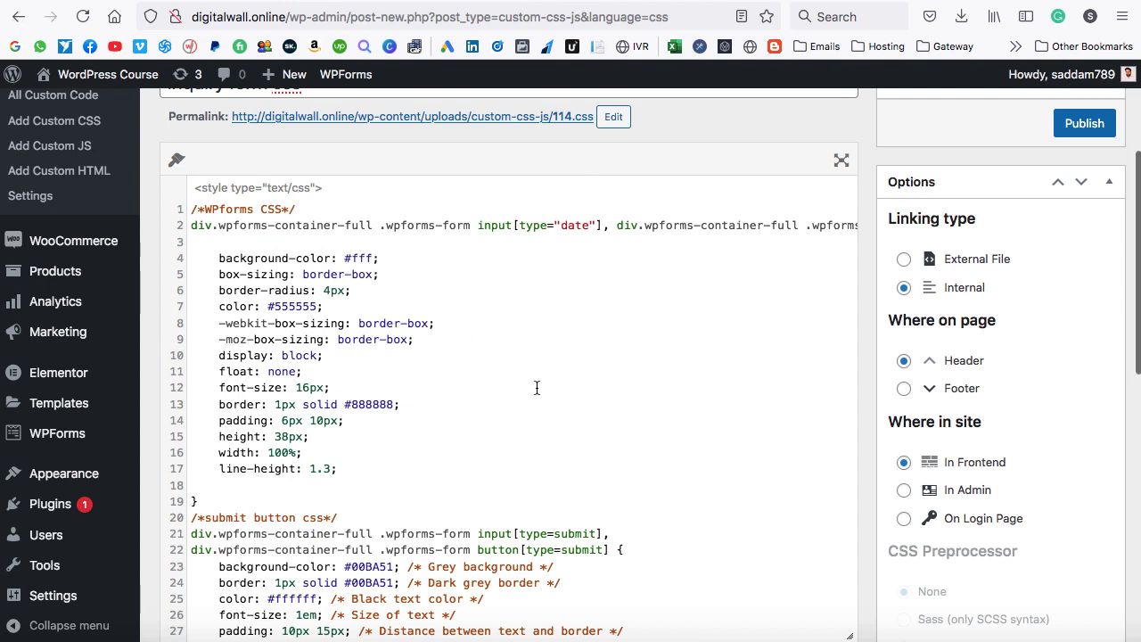
{"action": "scroll", "coordinate": [537, 388], "scroll_direction": "up", "scroll_amount": 3}
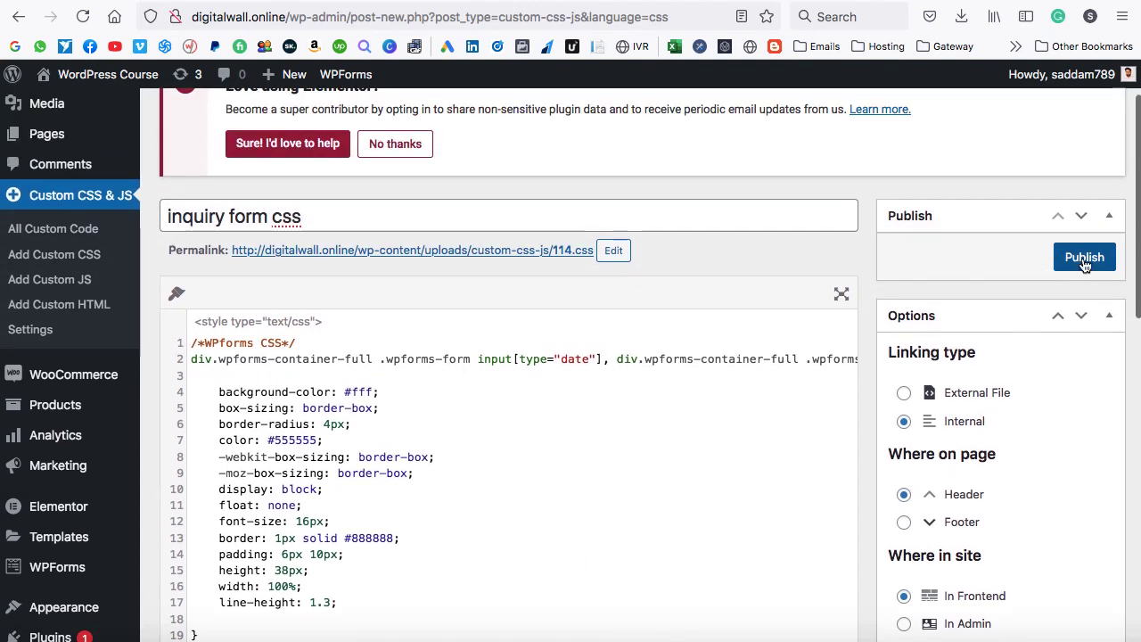
{"action": "left_click", "coordinate": [1084, 258]}
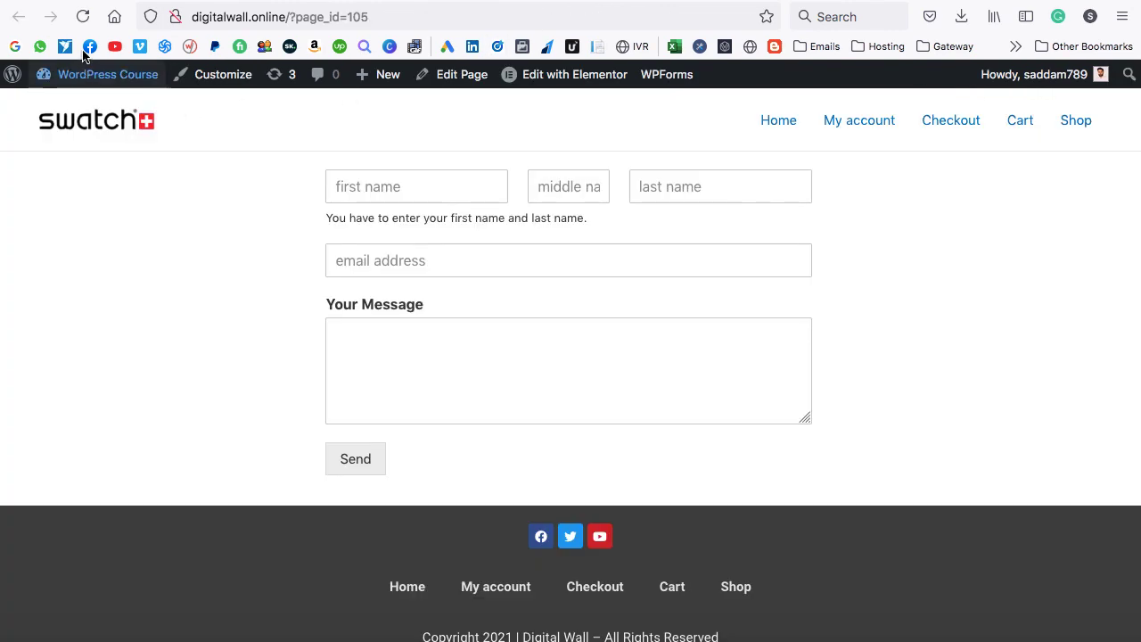
Reload the live Contact page to see the restyled form with its full-width green Send button.
{"action": "left_click", "coordinate": [82, 17]}
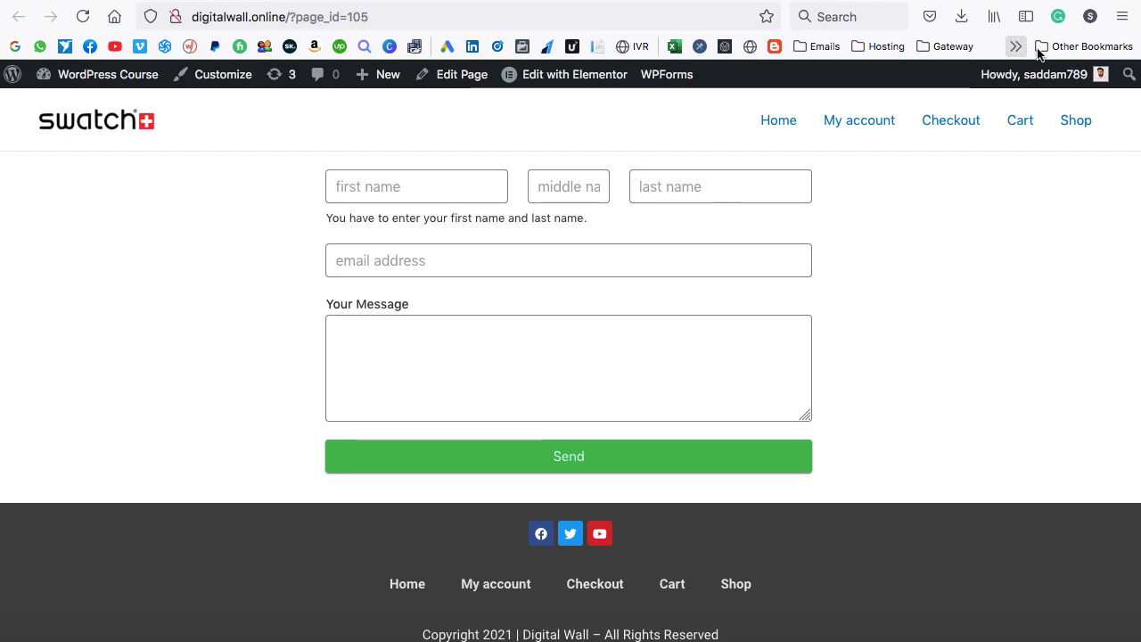
Search google.co.in for 'wpforms' in a new tab.
{"action": "key", "text": "ctrl+t"}
{"action": "type", "text": "google"}
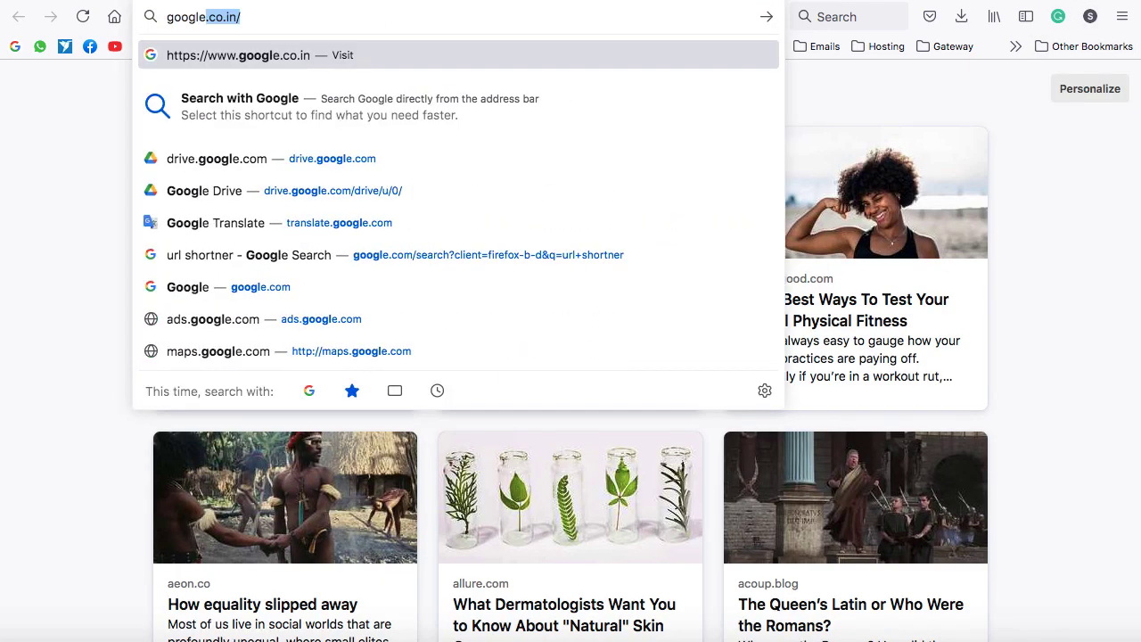
{"action": "key", "text": "Return"}
{"action": "type", "text": "wpforms"}
{"action": "key", "text": "Return"}
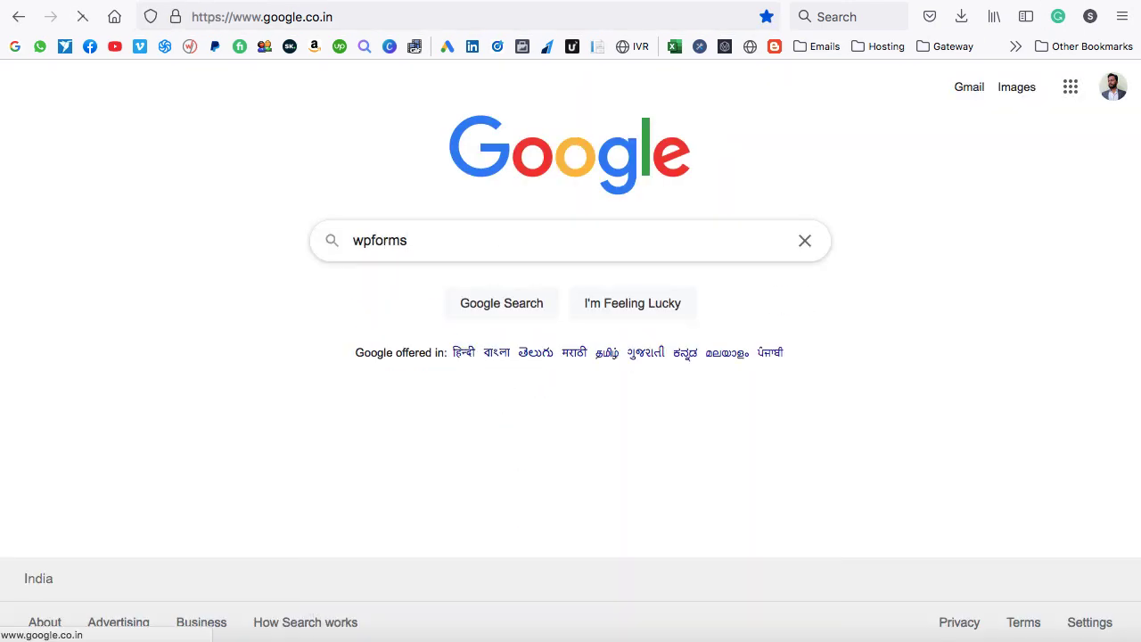
Open the WPForms pricing page and highlight the Basic $39.50 and Elite $299.50 prices.
{"action": "scroll", "coordinate": [224, 295], "scroll_direction": "down", "scroll_amount": 5}
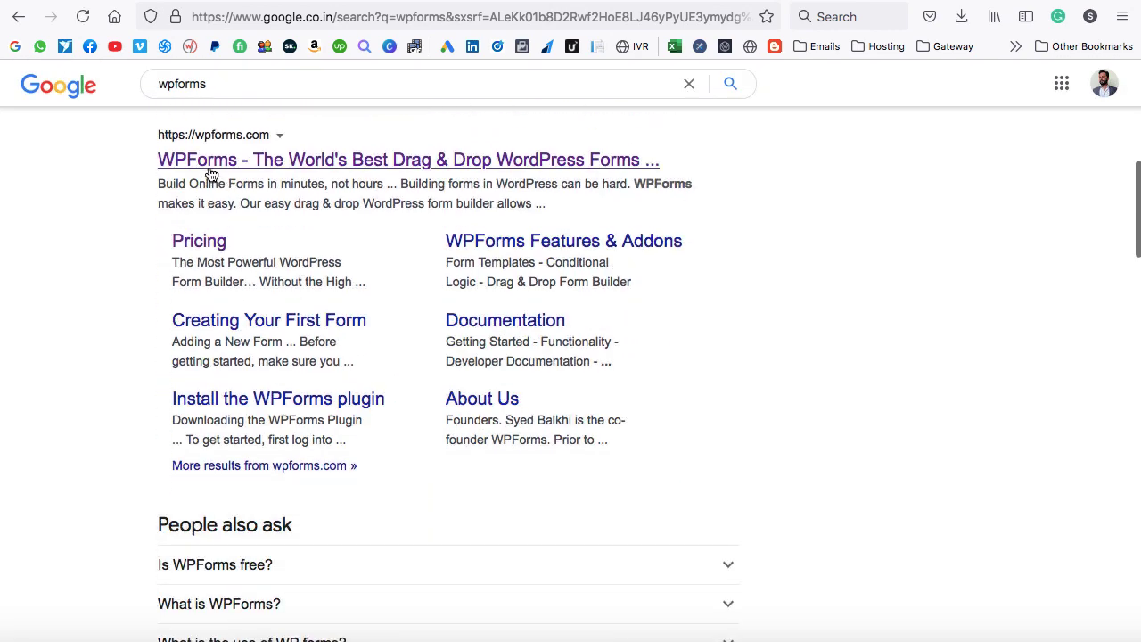
{"action": "left_click", "coordinate": [202, 248]}
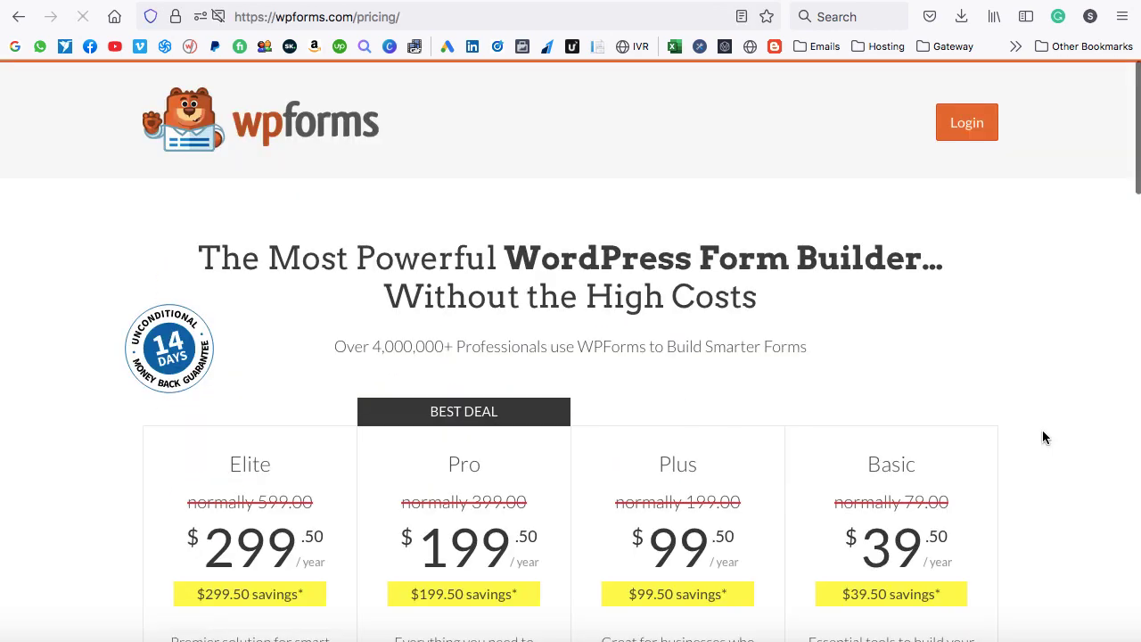
{"action": "scroll", "coordinate": [1044, 436], "scroll_direction": "down", "scroll_amount": 1}
{"action": "scroll", "coordinate": [1045, 437], "scroll_direction": "down", "scroll_amount": 4}
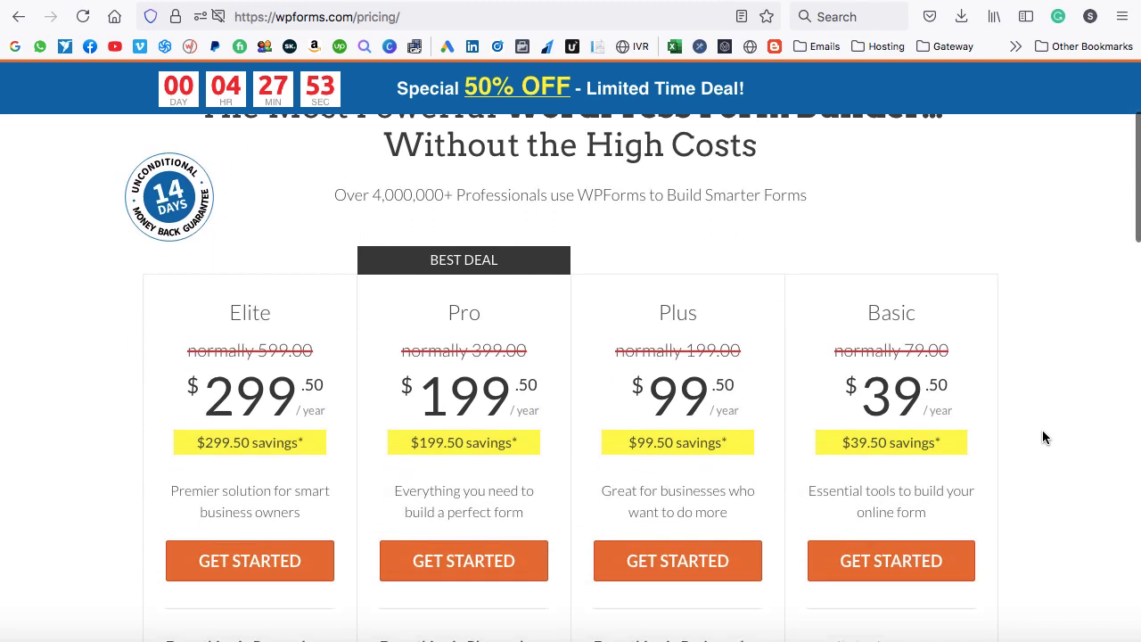
{"action": "left_click_drag", "start_coordinate": [873, 316], "coordinate": [947, 305]}
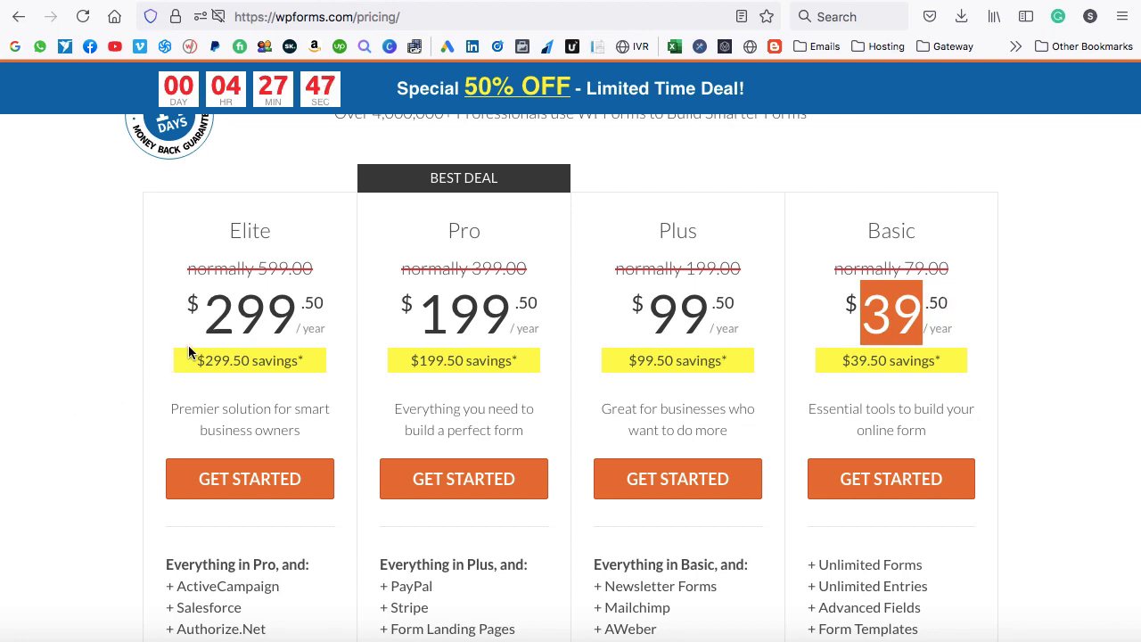
{"action": "left_click_drag", "start_coordinate": [202, 314], "coordinate": [327, 314]}
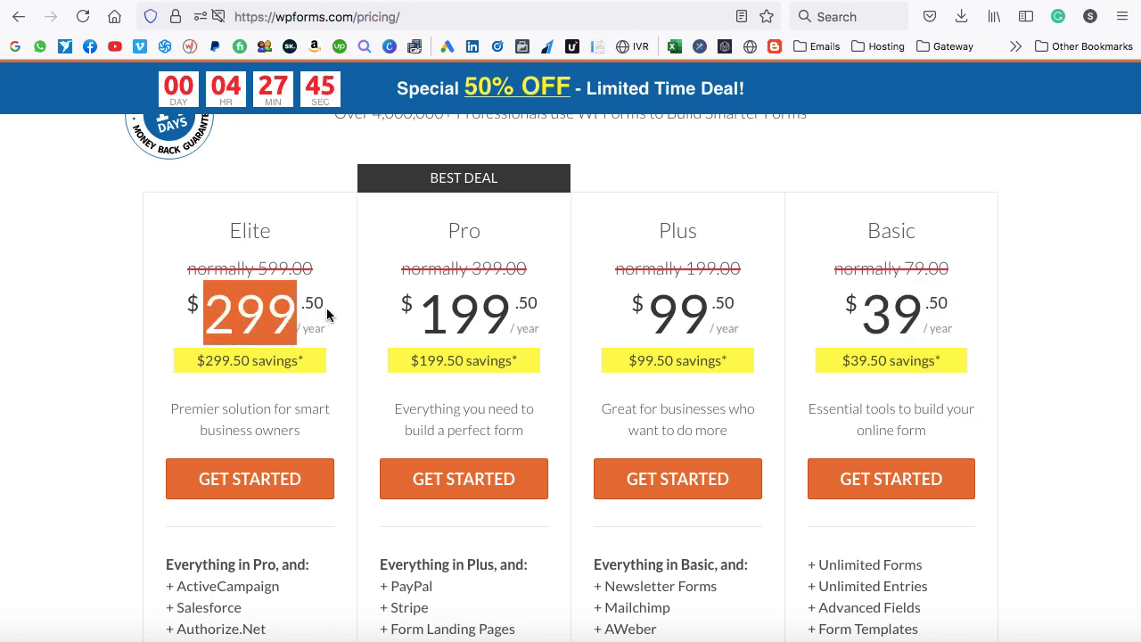
{"action": "scroll", "coordinate": [344, 317], "scroll_direction": "down", "scroll_amount": 1}
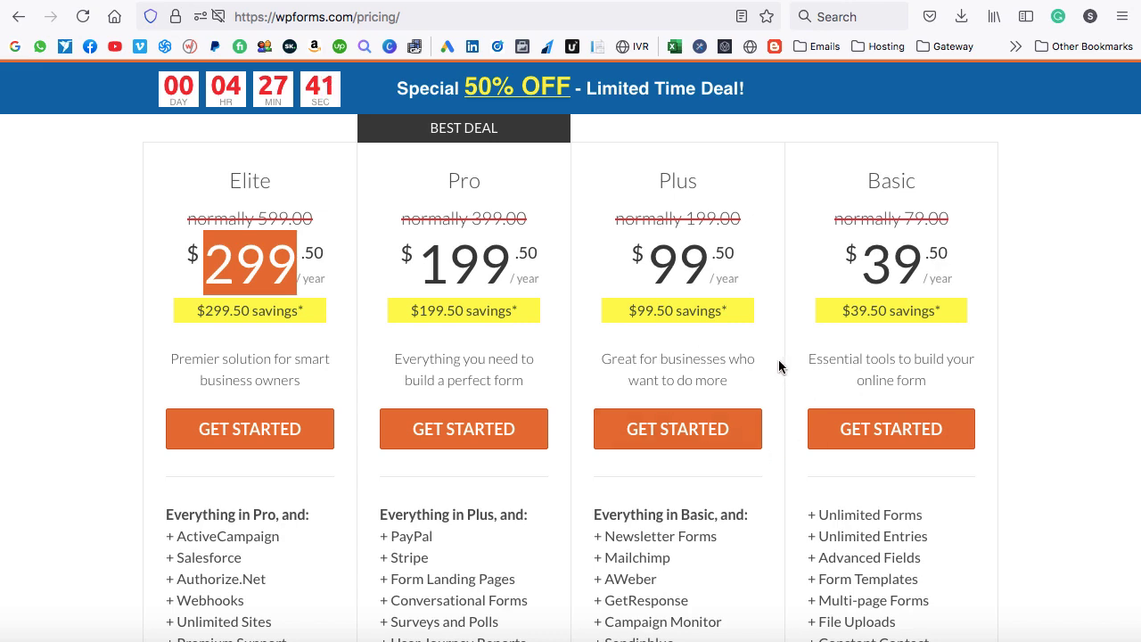
{"action": "scroll", "coordinate": [778, 366], "scroll_direction": "up", "scroll_amount": 6}
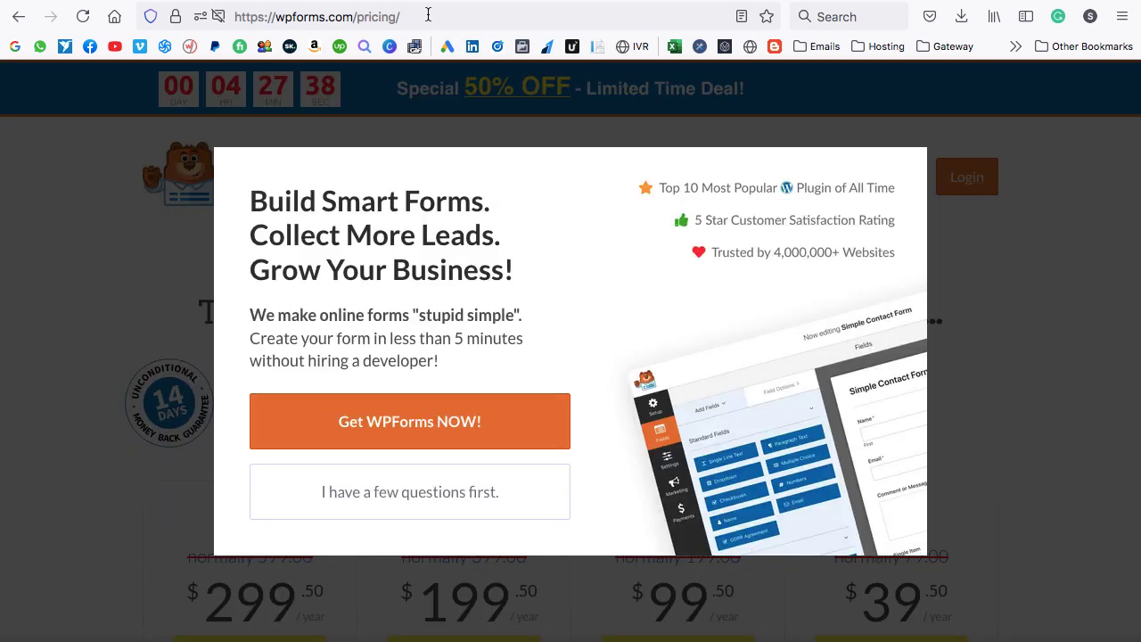
Go to wpscratch.com and open the WPForms – Contact Form Builder (All Addons) product page.
{"action": "left_click", "coordinate": [428, 14]}
{"action": "type", "text": "wps"}
{"action": "key", "text": "Return"}
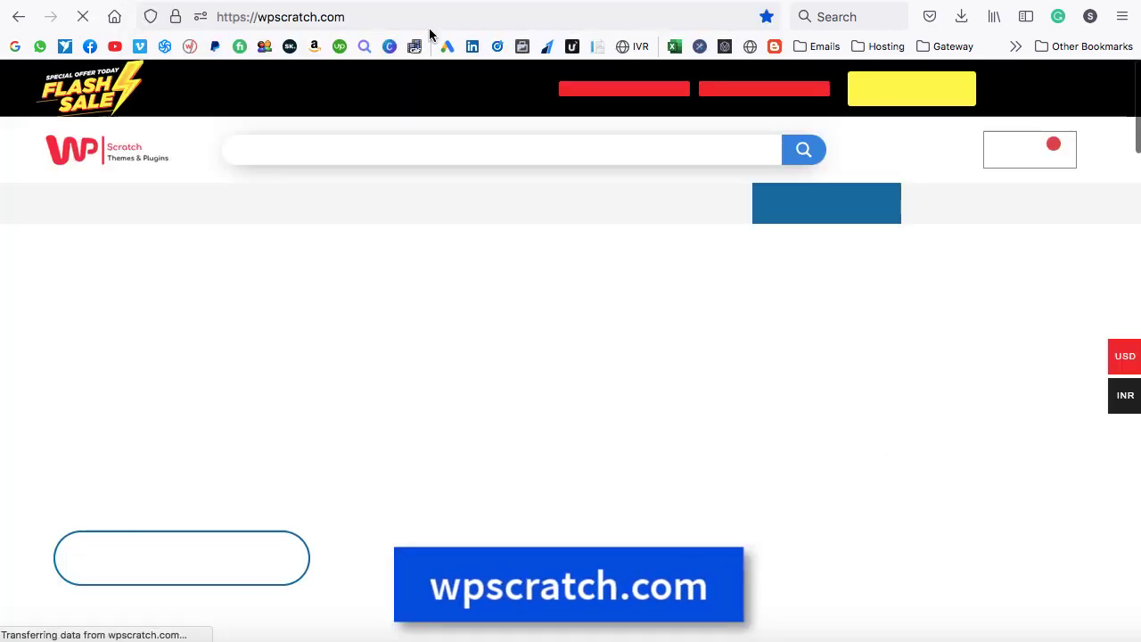
{"action": "left_click", "coordinate": [428, 155]}
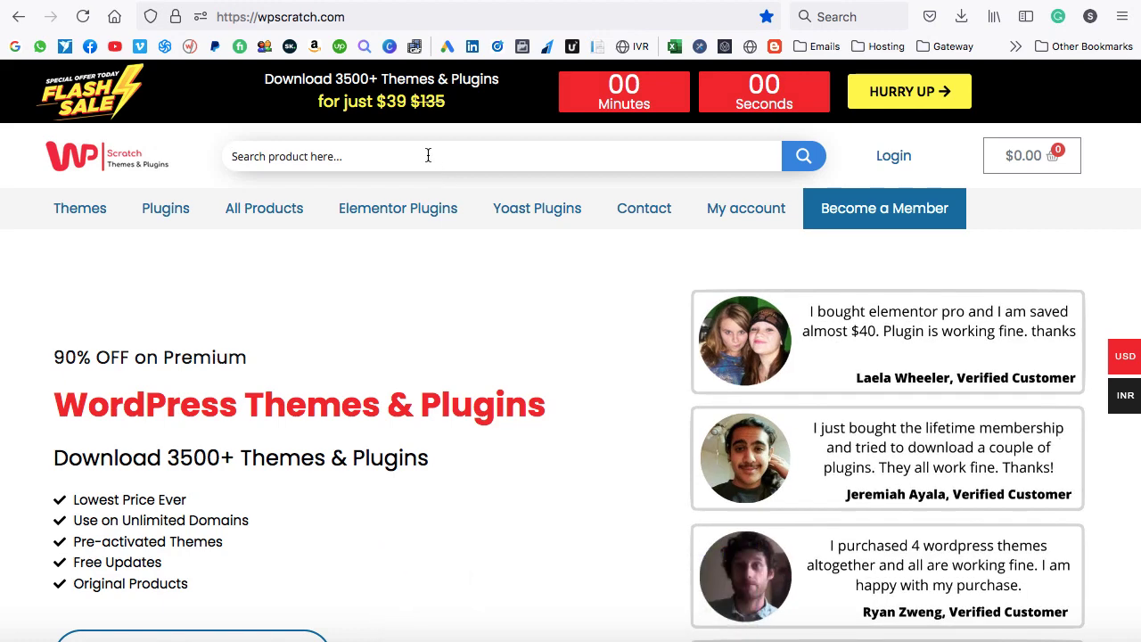
{"action": "type", "text": "wpforms"}
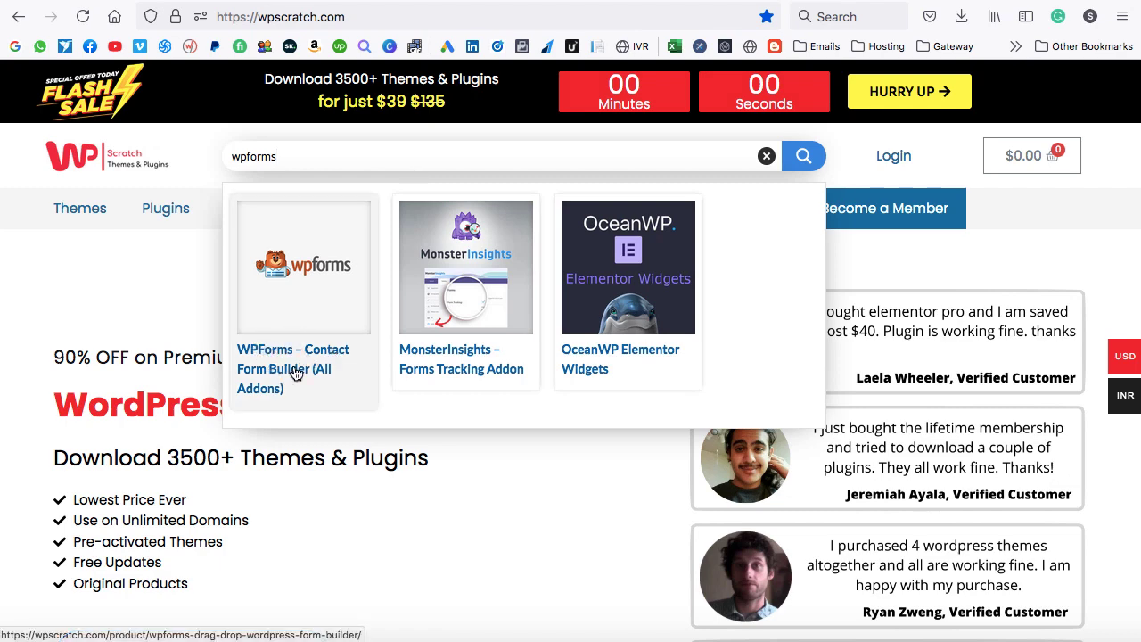
{"action": "left_click", "coordinate": [297, 373]}
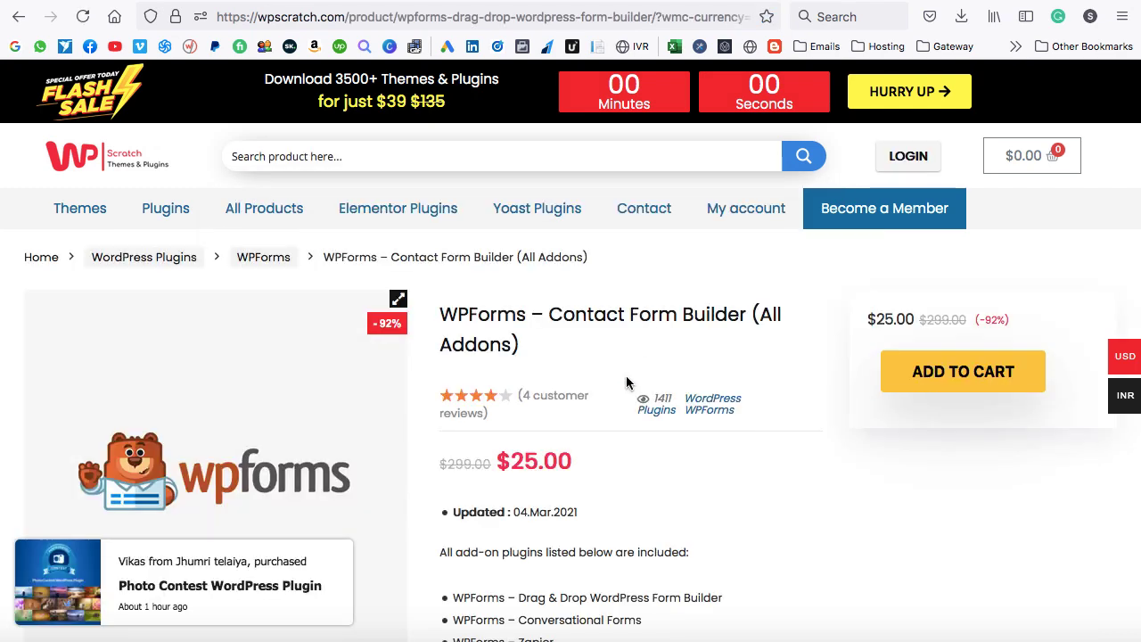
Scroll through the product page, highlighting the $25 sale price and the included addons.
{"action": "scroll", "coordinate": [621, 436], "scroll_direction": "down", "scroll_amount": 3}
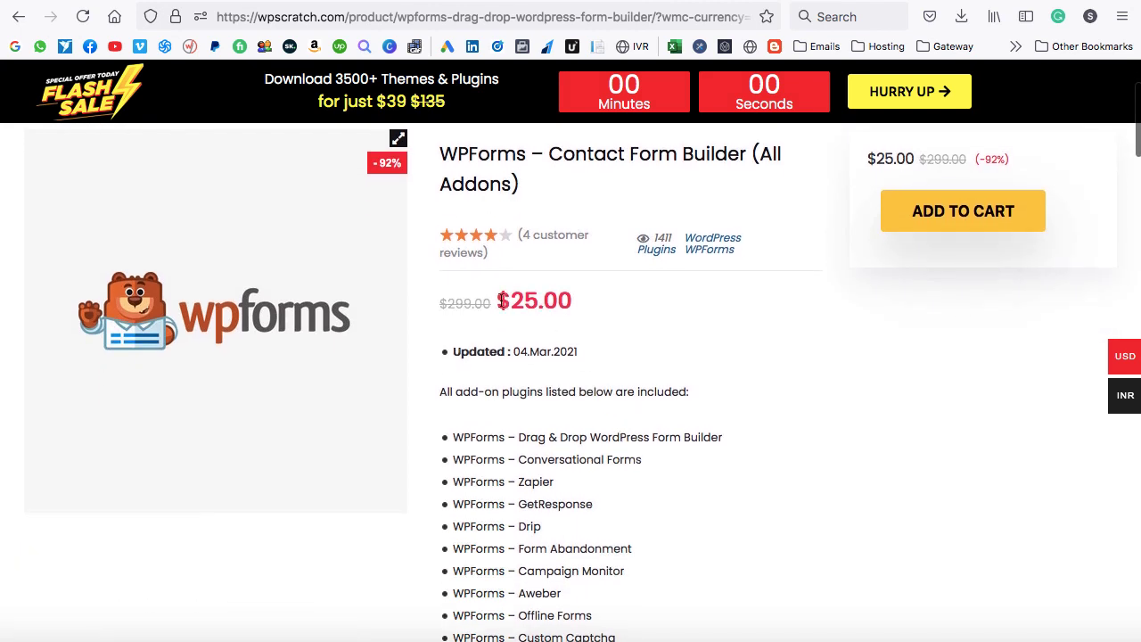
{"action": "left_click_drag", "start_coordinate": [501, 302], "coordinate": [545, 303]}
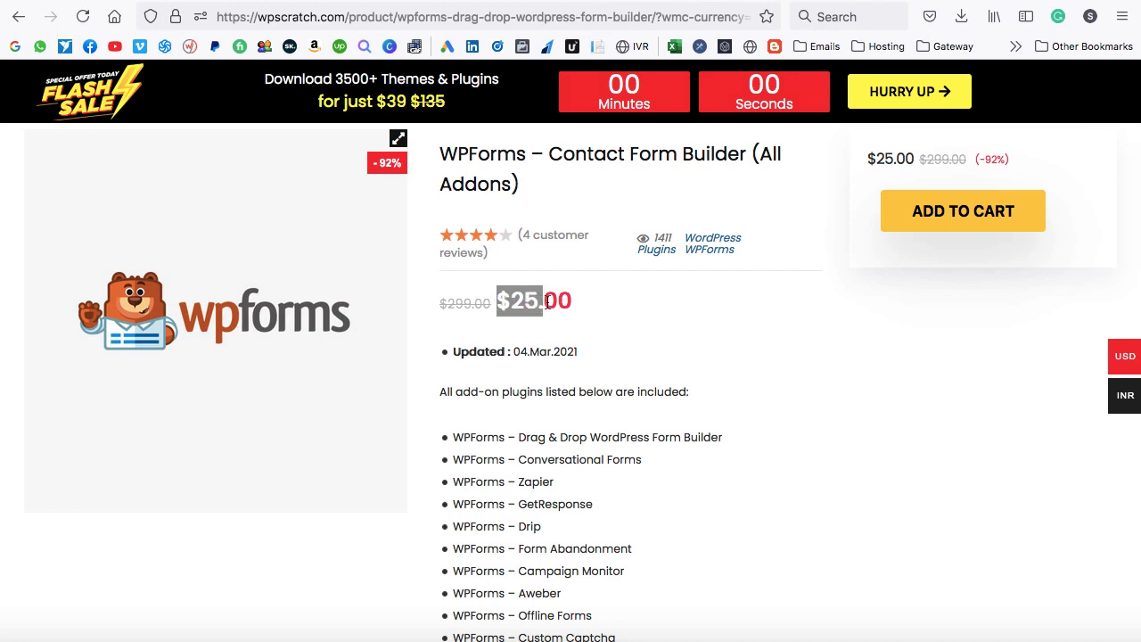
{"action": "scroll", "coordinate": [707, 357], "scroll_direction": "down", "scroll_amount": 5}
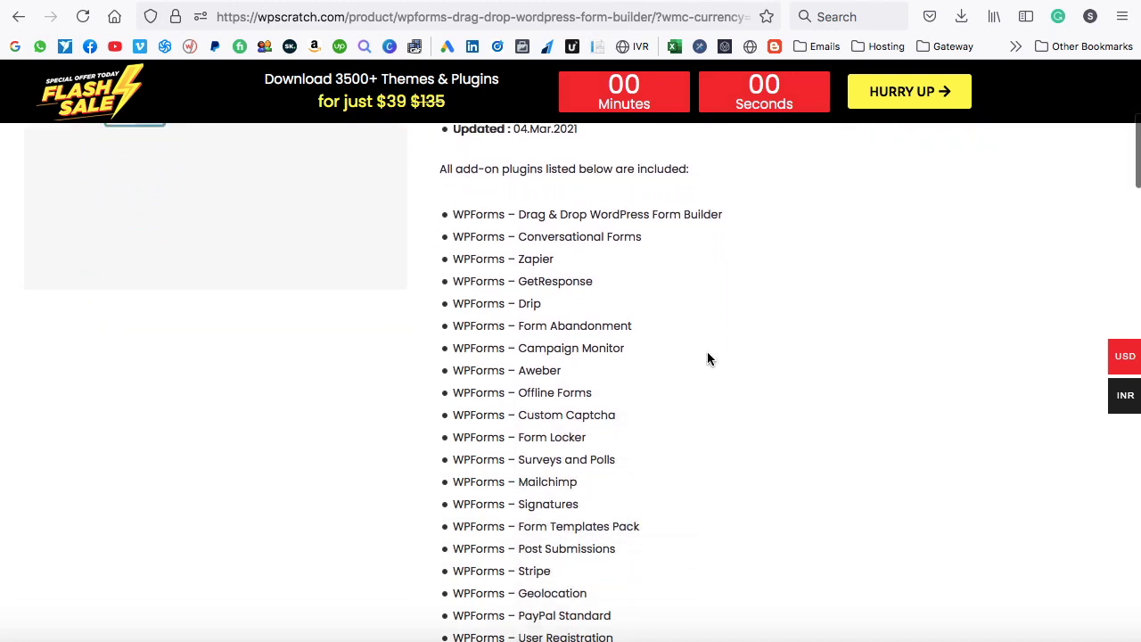
{"action": "scroll", "coordinate": [536, 535], "scroll_direction": "down", "scroll_amount": 1}
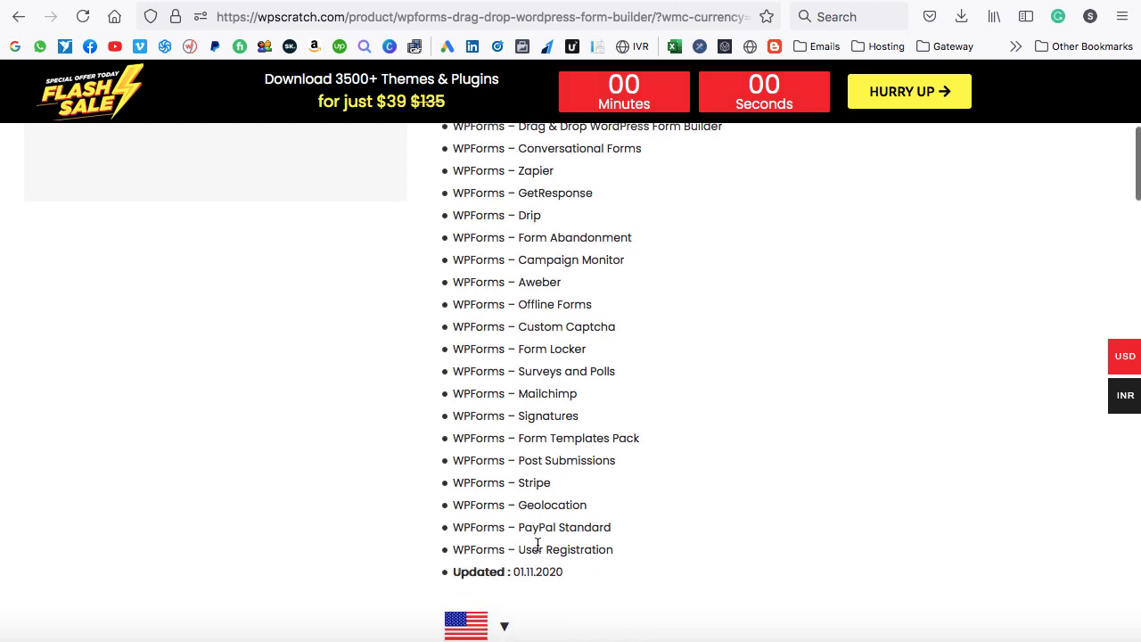
{"action": "scroll", "coordinate": [538, 545], "scroll_direction": "up", "scroll_amount": 3}
{"action": "scroll", "coordinate": [538, 544], "scroll_direction": "up", "scroll_amount": 3}
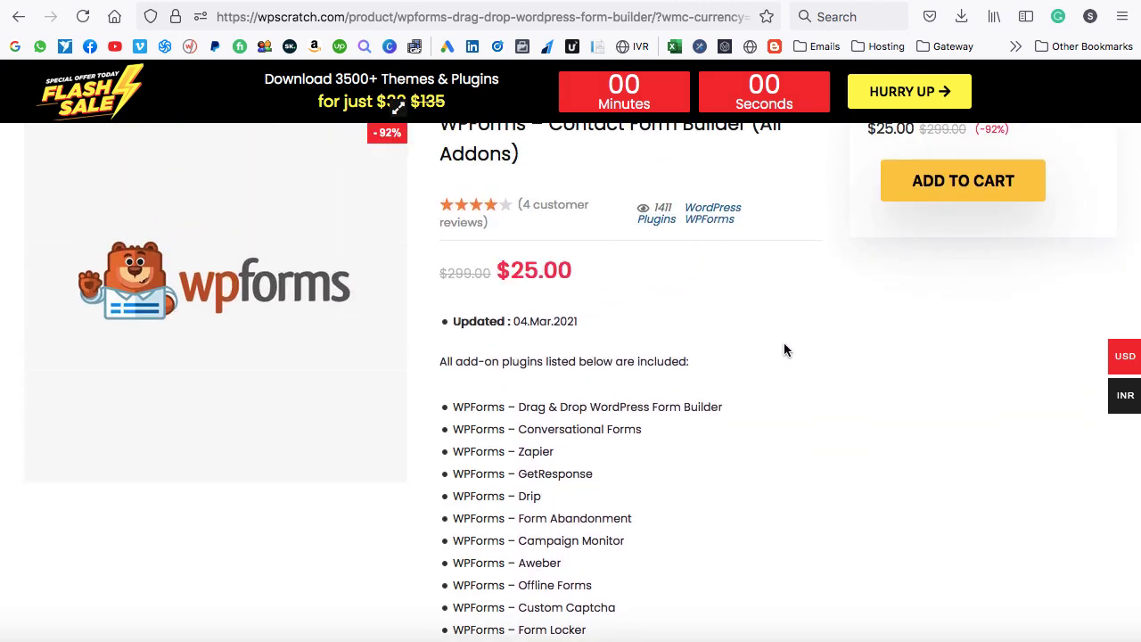
{"action": "scroll", "coordinate": [784, 350], "scroll_direction": "up", "scroll_amount": 4}
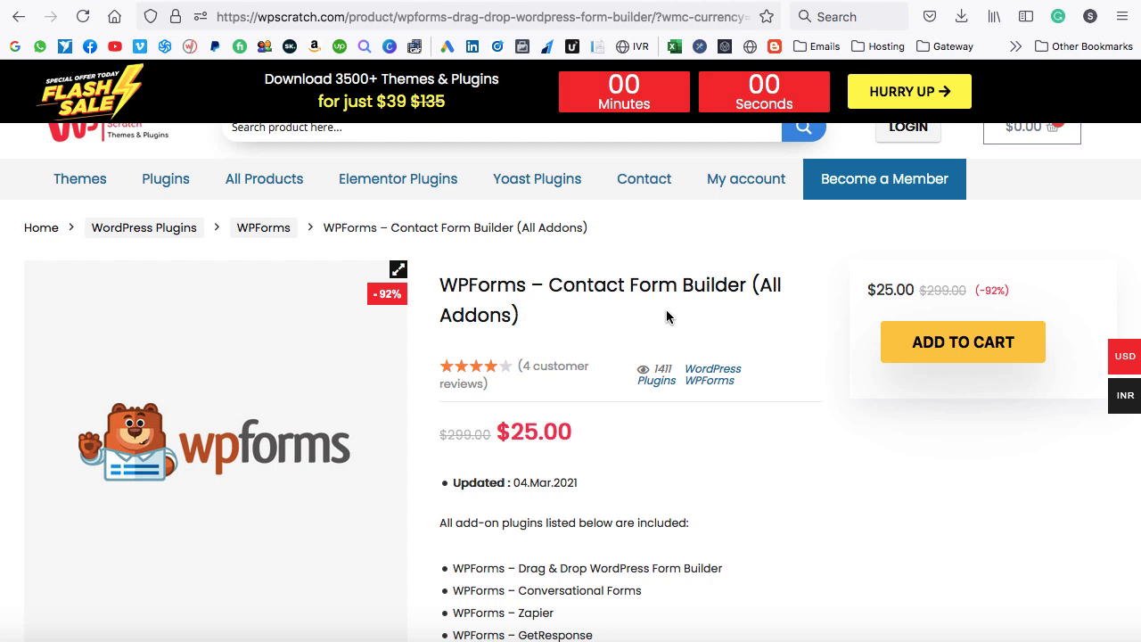
{"action": "scroll", "coordinate": [666, 317], "scroll_direction": "up", "scroll_amount": 1}
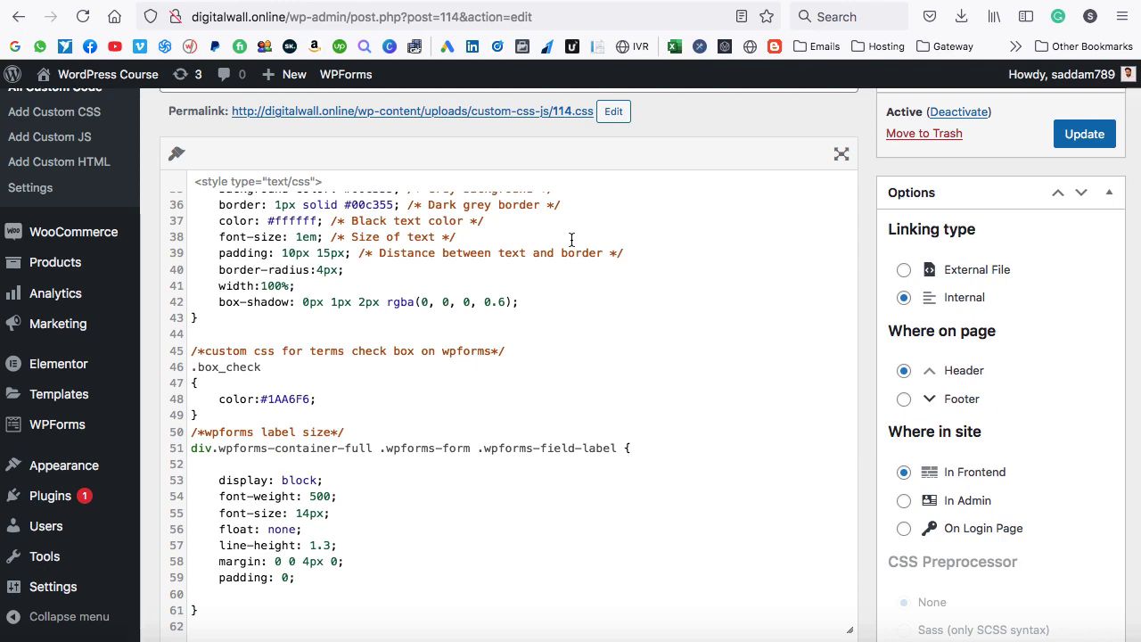
Upload wpforms-1.6.5.1.zip as a new plugin, install it and activate it.
{"action": "mouse_move", "coordinate": [105, 474]}
{"action": "scroll", "coordinate": [105, 474], "scroll_direction": "down", "scroll_amount": 2}
{"action": "mouse_move", "coordinate": [85, 497]}
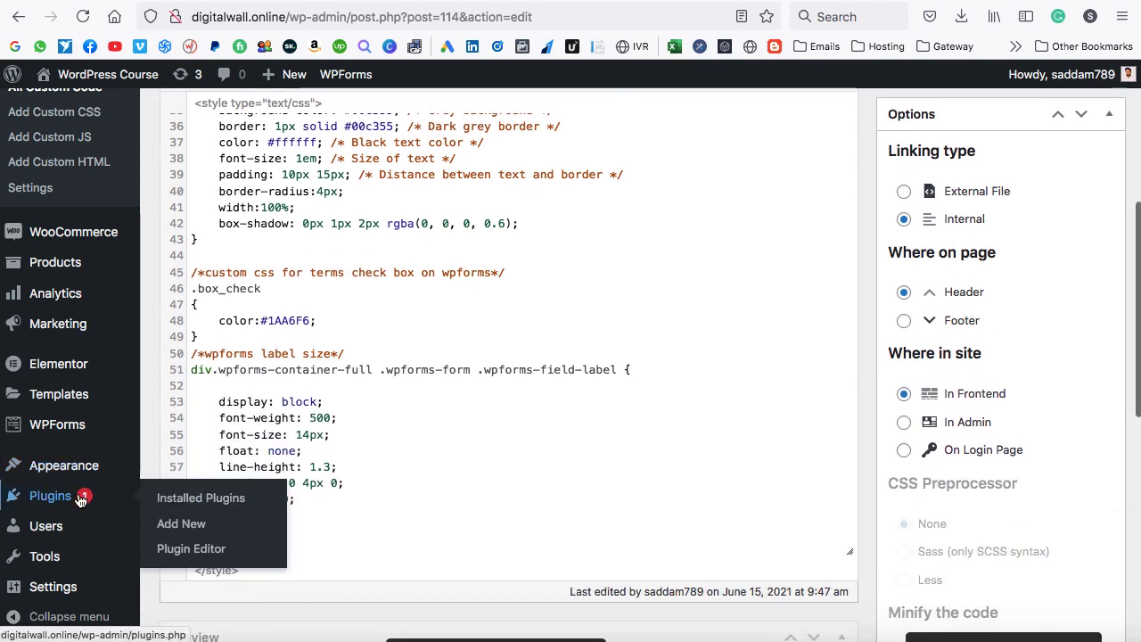
{"action": "left_click", "coordinate": [179, 525]}
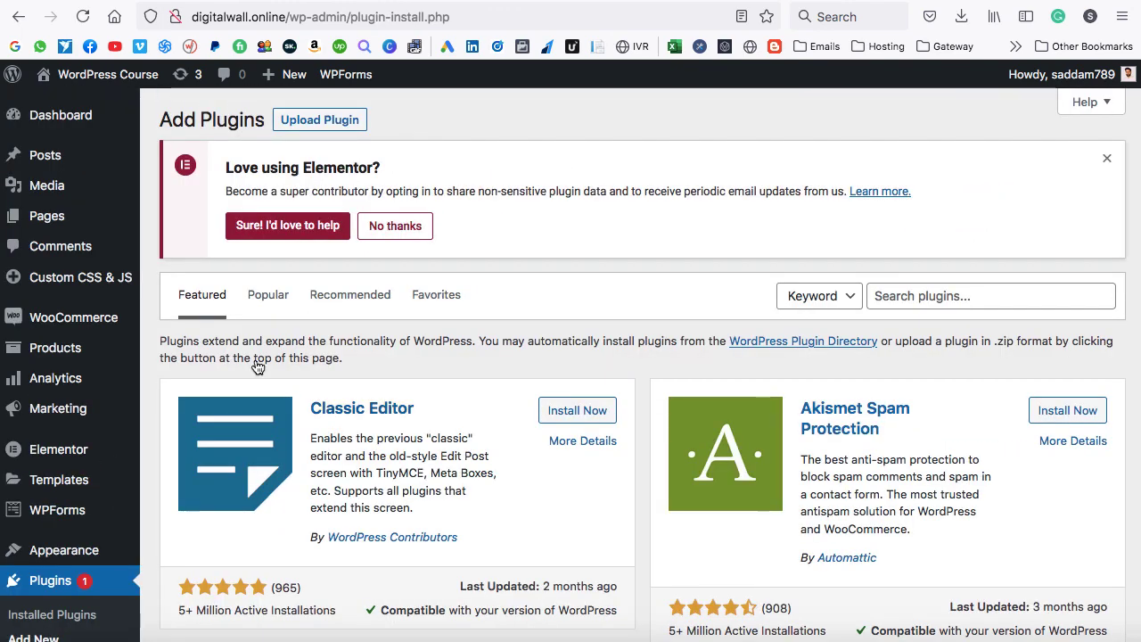
{"action": "left_click", "coordinate": [322, 125]}
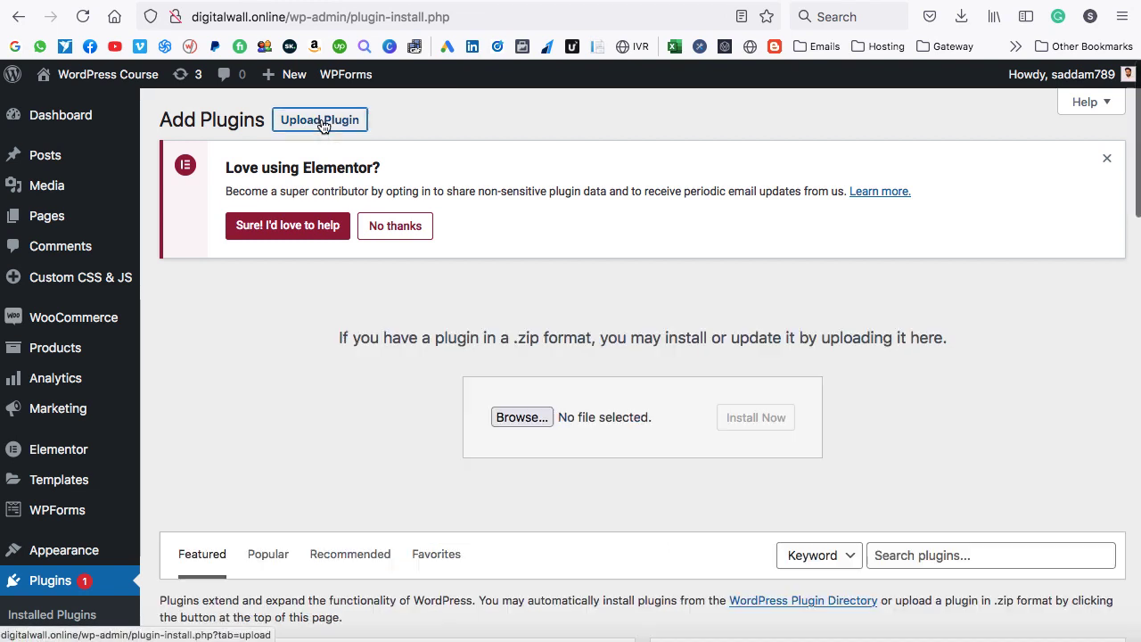
{"action": "left_click", "coordinate": [520, 416]}
{"action": "left_click", "coordinate": [787, 310]}
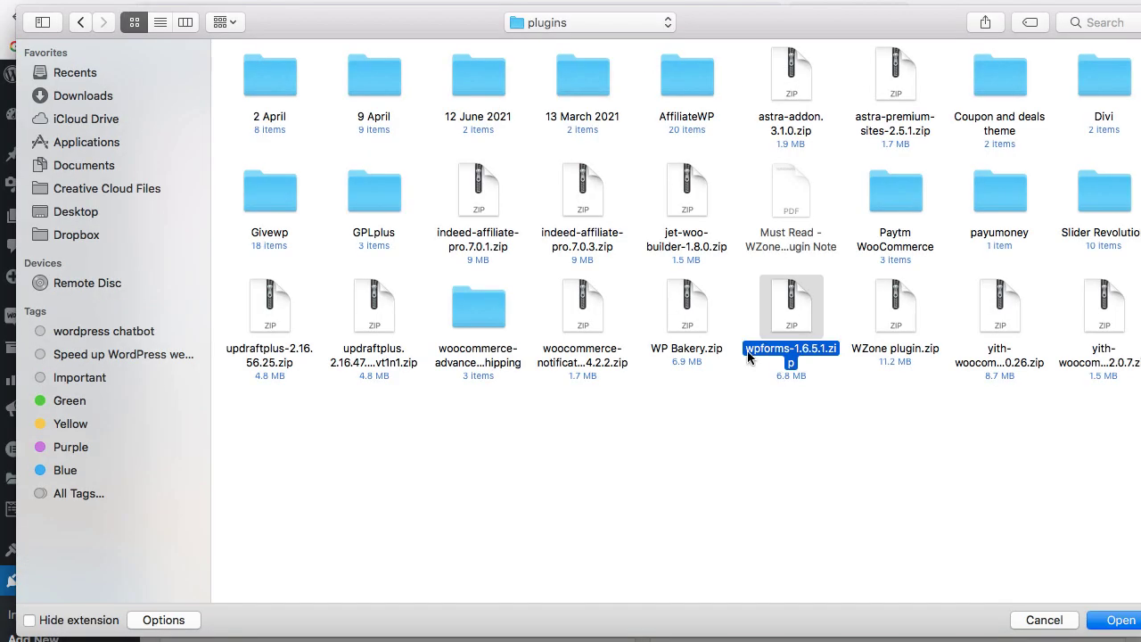
{"action": "left_click", "coordinate": [1113, 622]}
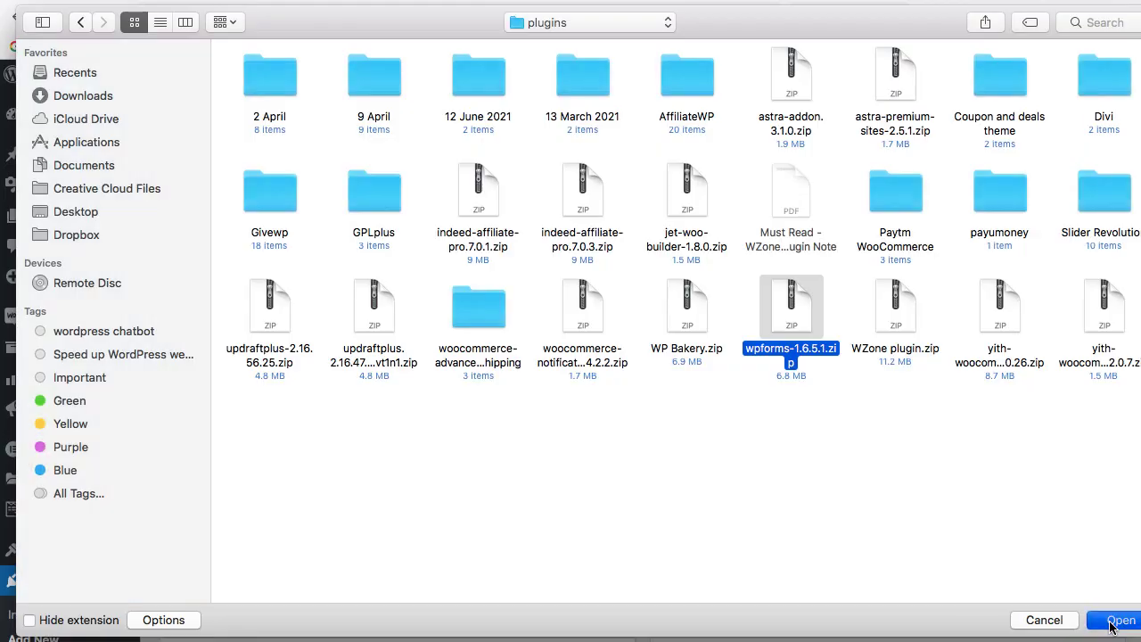
{"action": "left_click", "coordinate": [765, 419]}
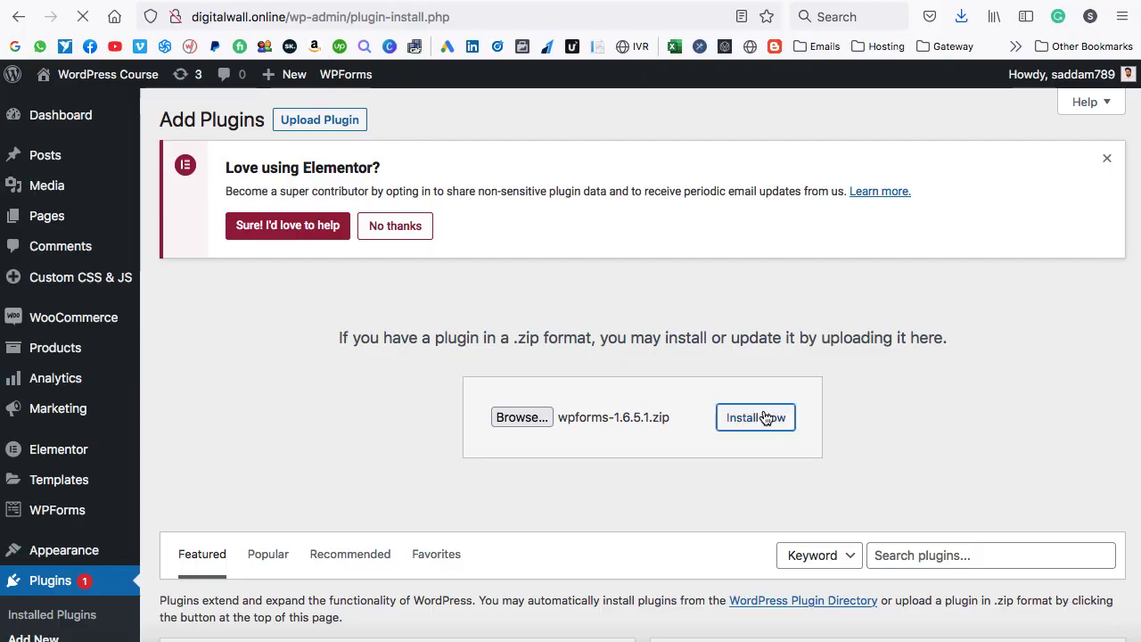
{"action": "left_click", "coordinate": [227, 385]}
{"action": "scroll", "coordinate": [225, 381], "scroll_direction": "down", "scroll_amount": 10}
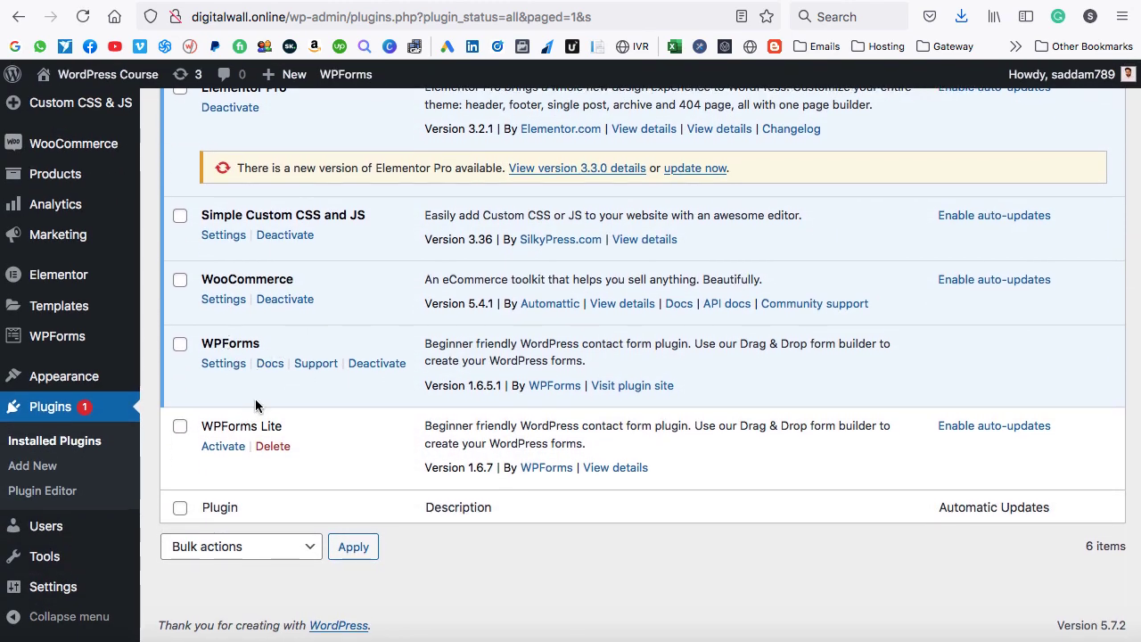
Delete the inactive WPForms Lite plugin from the Plugins list, confirming with OK.
{"action": "left_click_drag", "start_coordinate": [203, 343], "coordinate": [254, 344]}
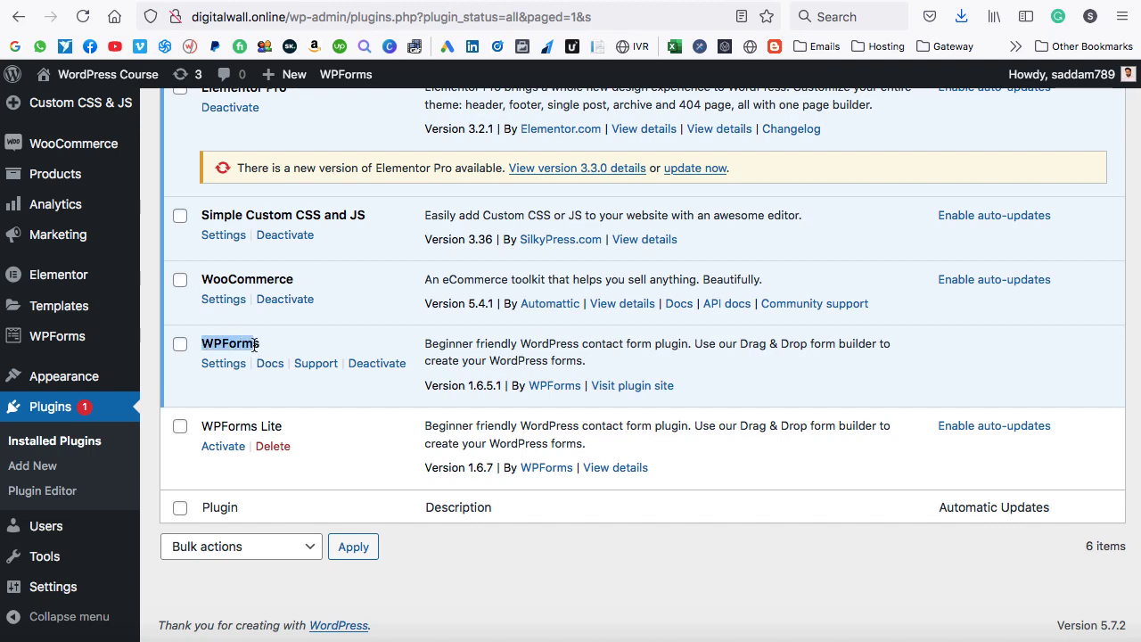
{"action": "left_click", "coordinate": [267, 448]}
{"action": "left_click", "coordinate": [700, 381]}
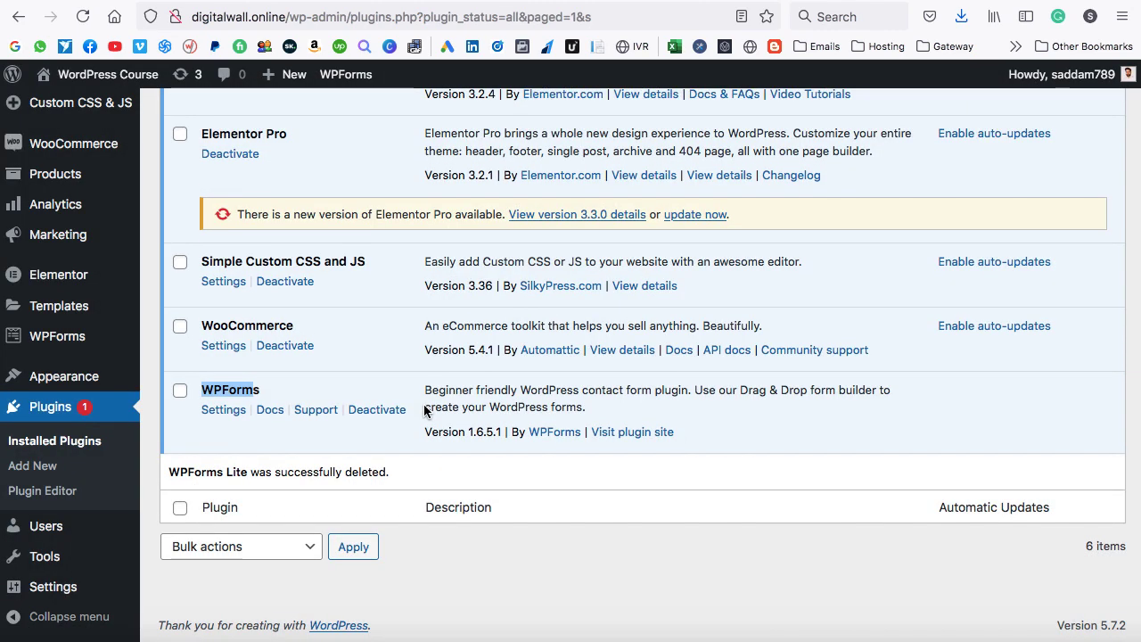
{"action": "left_click", "coordinate": [357, 443]}
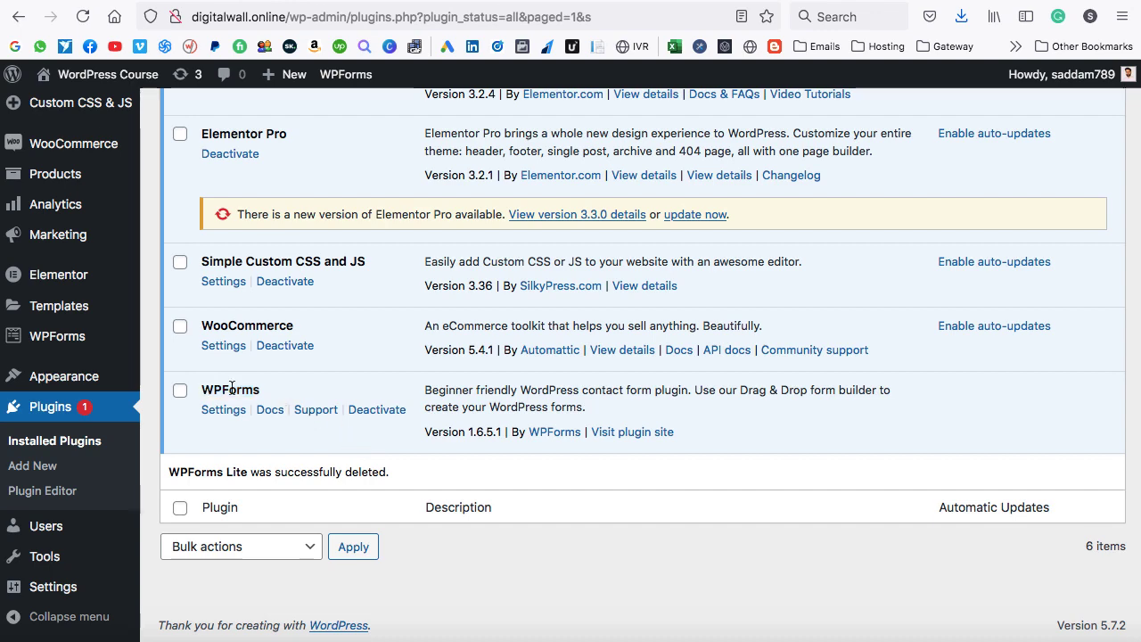
{"action": "scroll", "coordinate": [231, 388], "scroll_direction": "up", "scroll_amount": 3}
{"action": "scroll", "coordinate": [231, 389], "scroll_direction": "down", "scroll_amount": 3}
{"action": "mouse_move", "coordinate": [62, 410]}
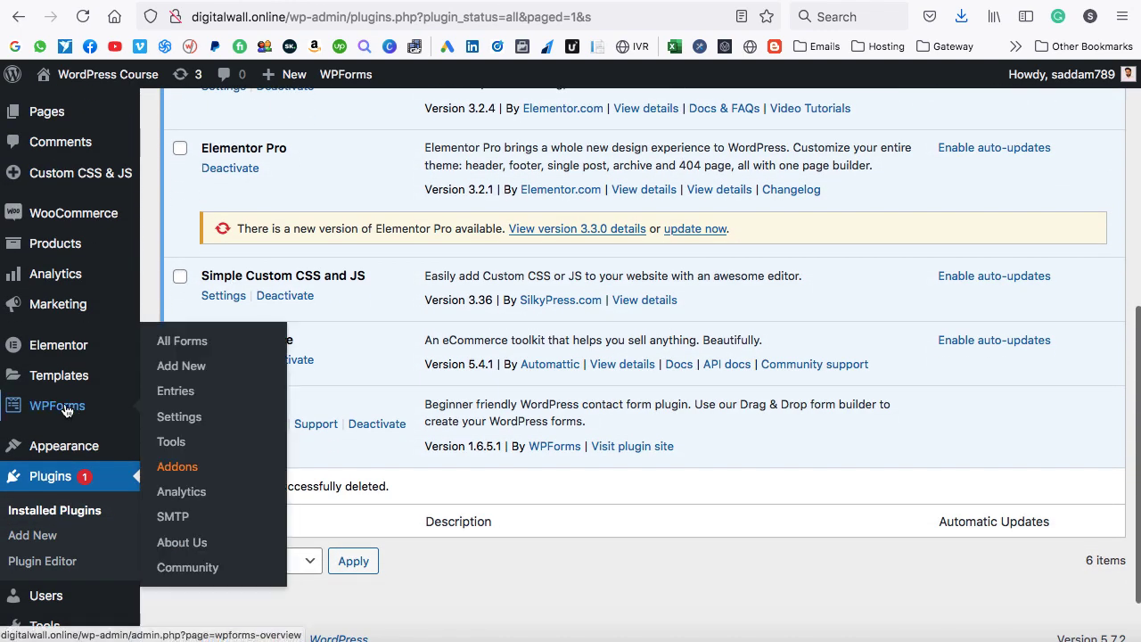
Open the Inquiry form from All Forms and browse the Add Fields panel's field types.
{"action": "left_click", "coordinate": [179, 347]}
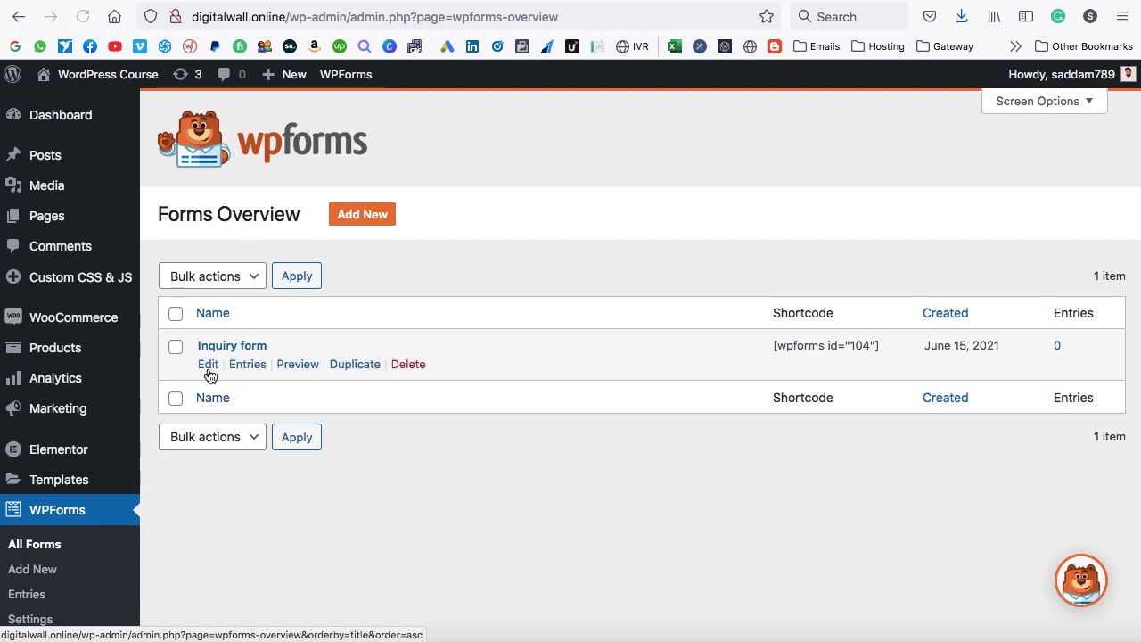
{"action": "left_click", "coordinate": [207, 365]}
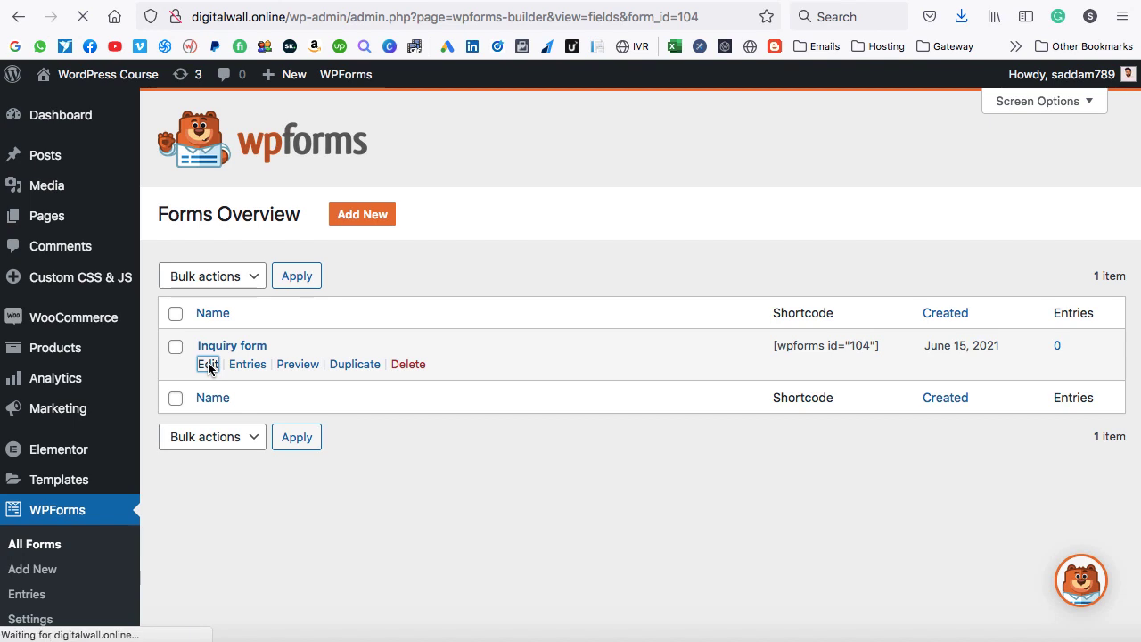
{"action": "scroll", "coordinate": [254, 348], "scroll_direction": "down", "scroll_amount": 5}
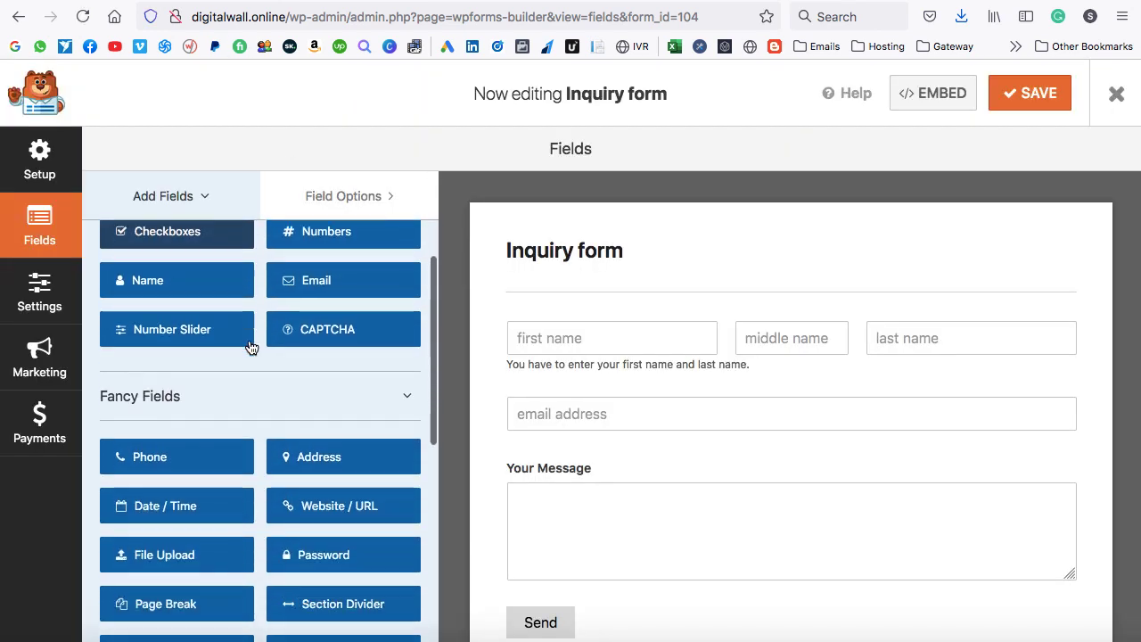
{"action": "scroll", "coordinate": [265, 383], "scroll_direction": "down", "scroll_amount": 2}
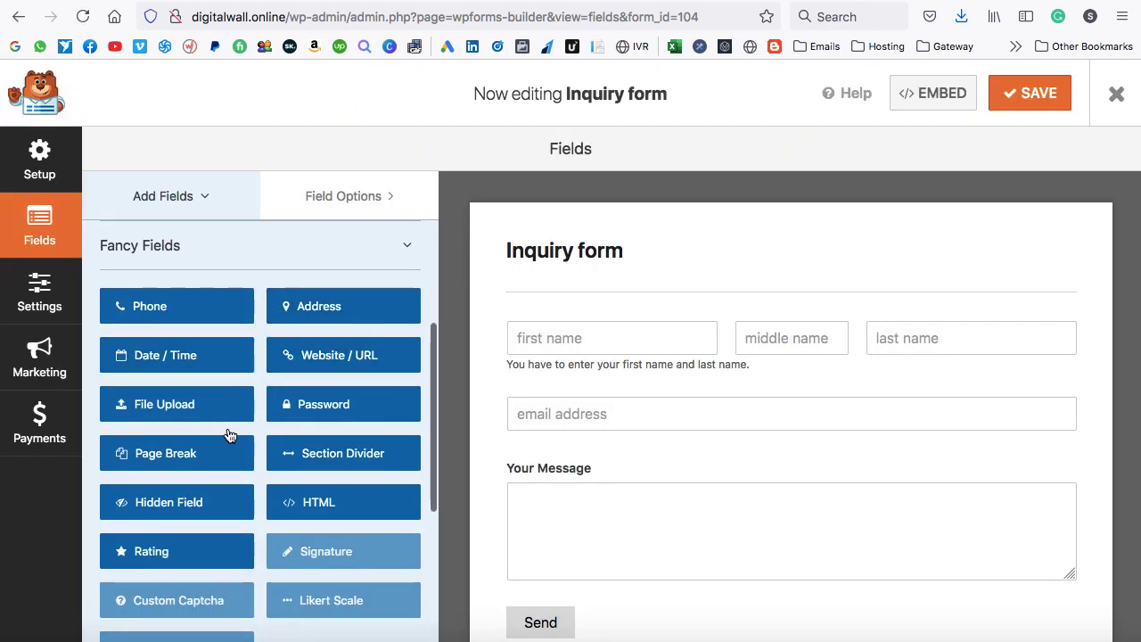
{"action": "scroll", "coordinate": [267, 428], "scroll_direction": "down", "scroll_amount": 1}
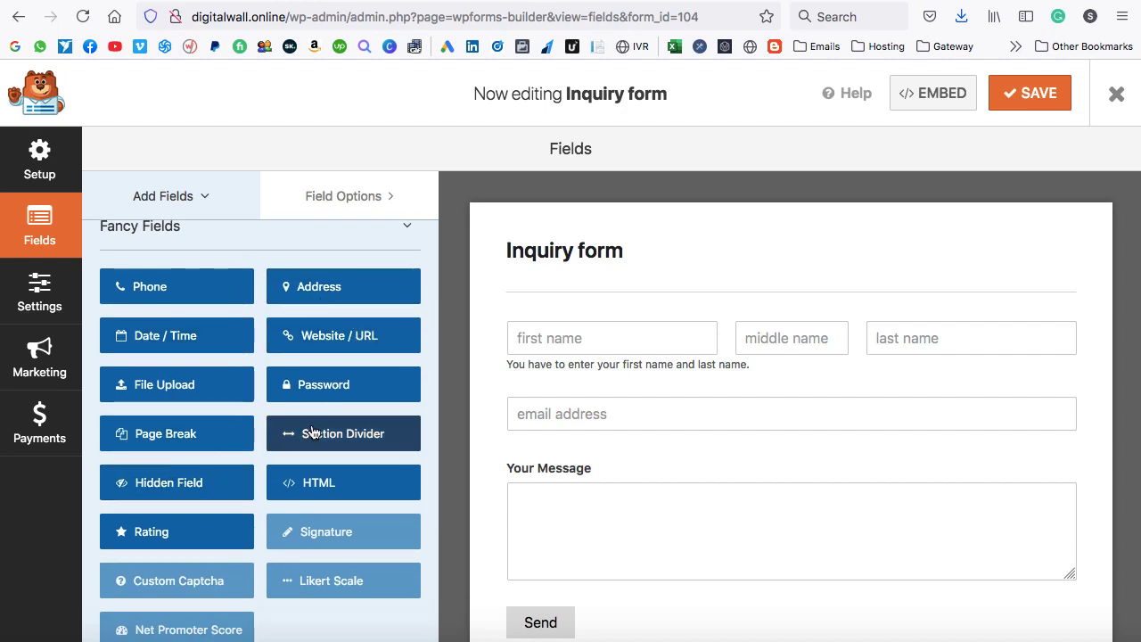
{"action": "scroll", "coordinate": [313, 435], "scroll_direction": "down", "scroll_amount": 5}
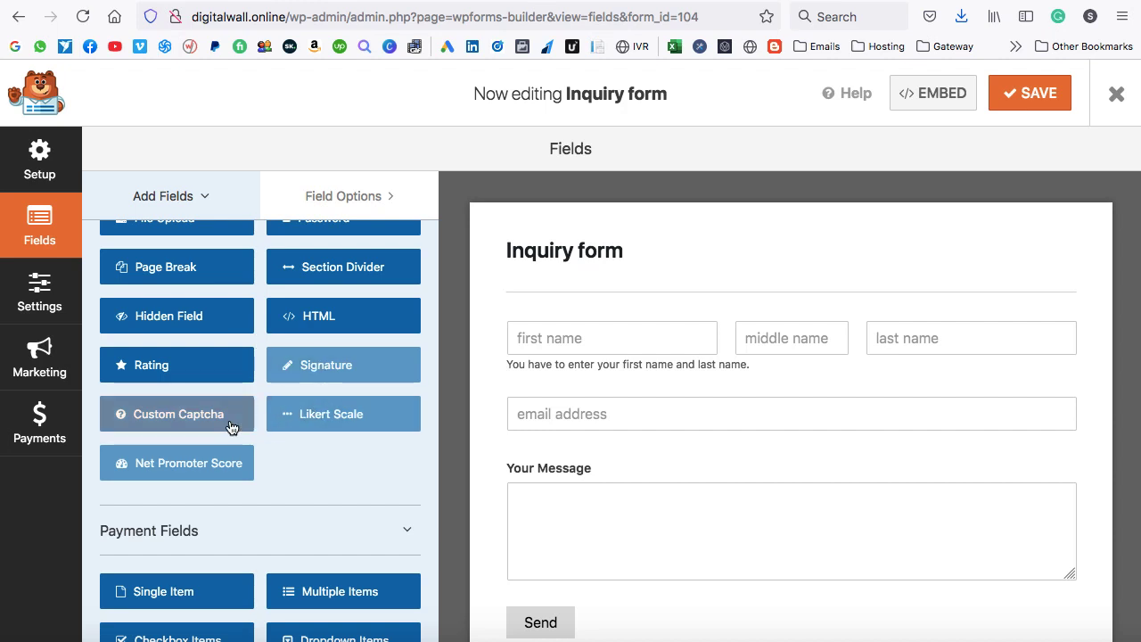
{"action": "scroll", "coordinate": [225, 472], "scroll_direction": "up", "scroll_amount": 5}
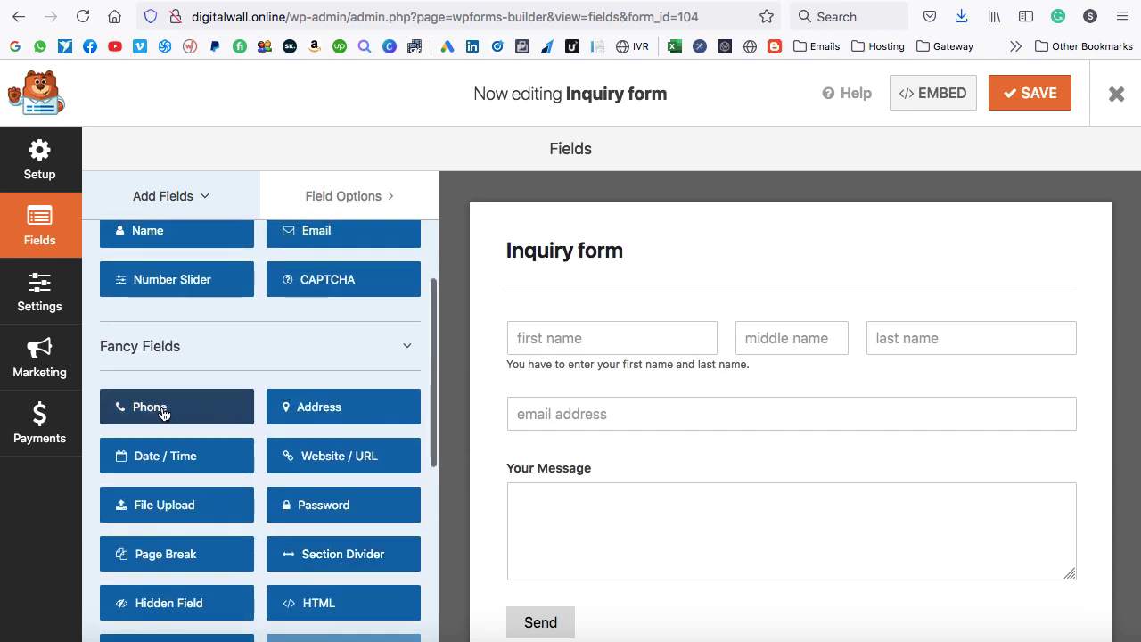
Add a Phone field below the email address, set to US format and required.
{"action": "left_click_drag", "start_coordinate": [214, 404], "coordinate": [592, 340]}
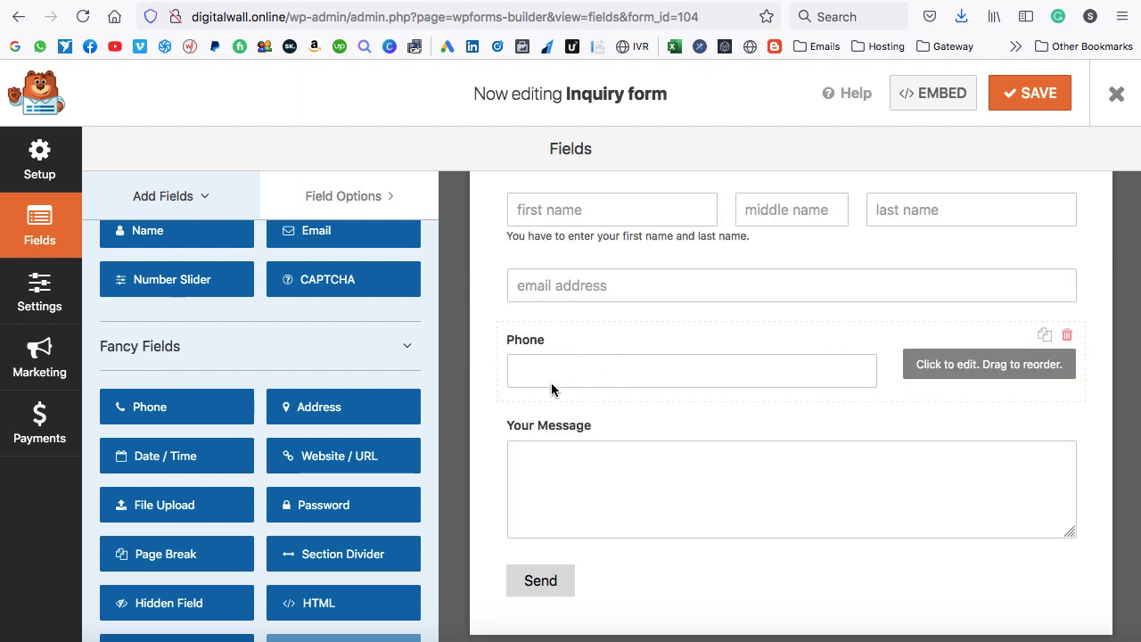
{"action": "left_click", "coordinate": [958, 369]}
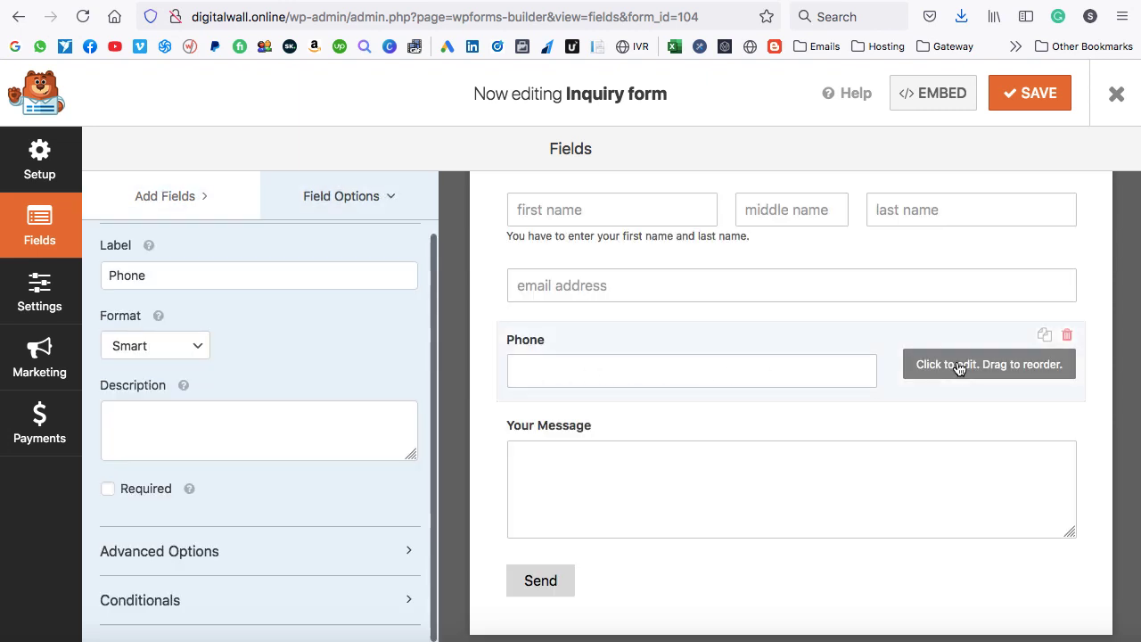
{"action": "left_click", "coordinate": [148, 349]}
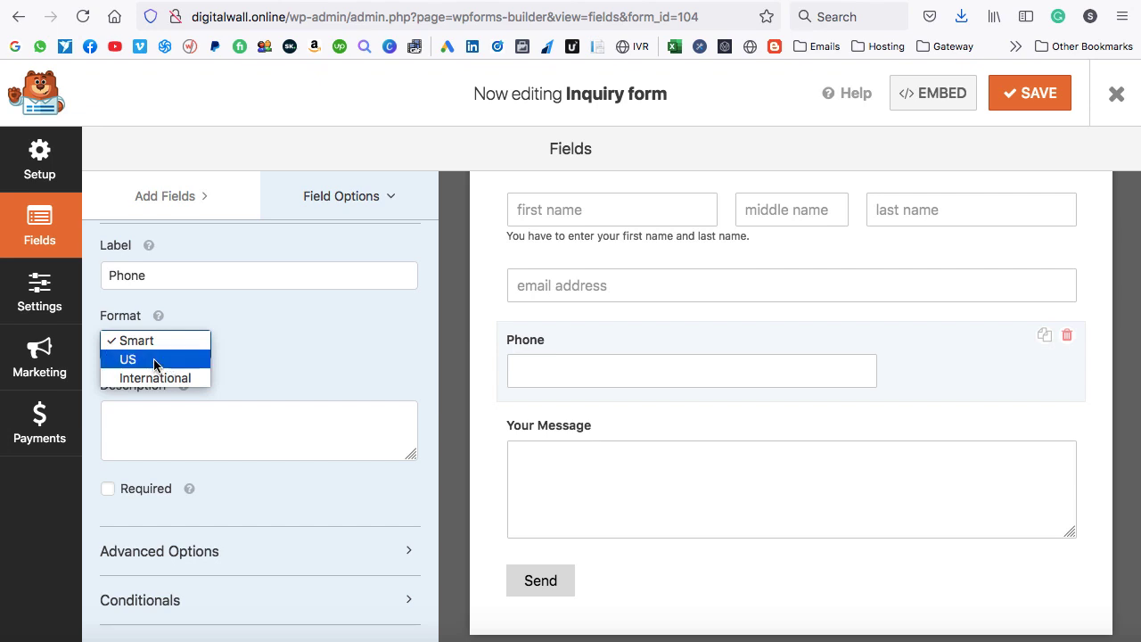
{"action": "left_click", "coordinate": [154, 360]}
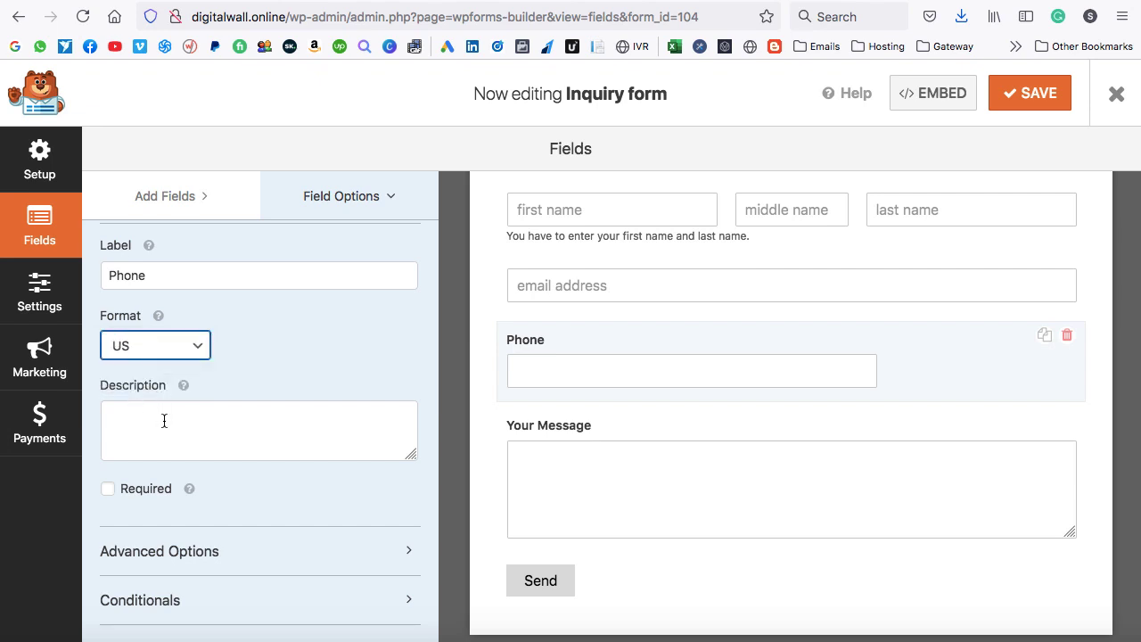
{"action": "left_click", "coordinate": [108, 490]}
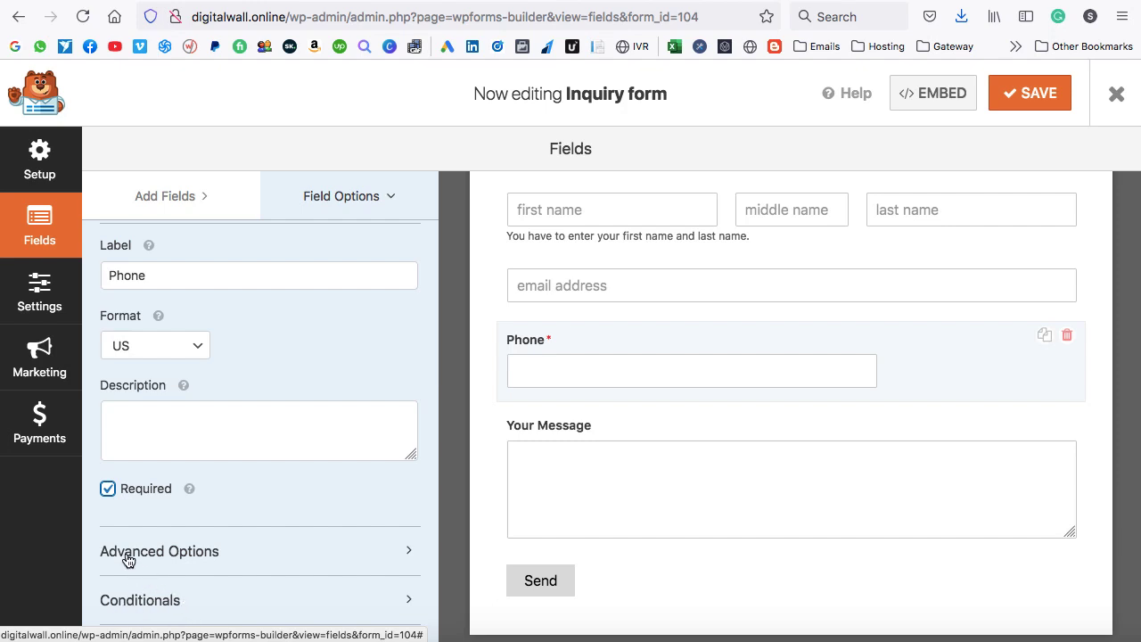
Set the Phone field's size to Large under Advanced Options.
{"action": "left_click", "coordinate": [238, 553]}
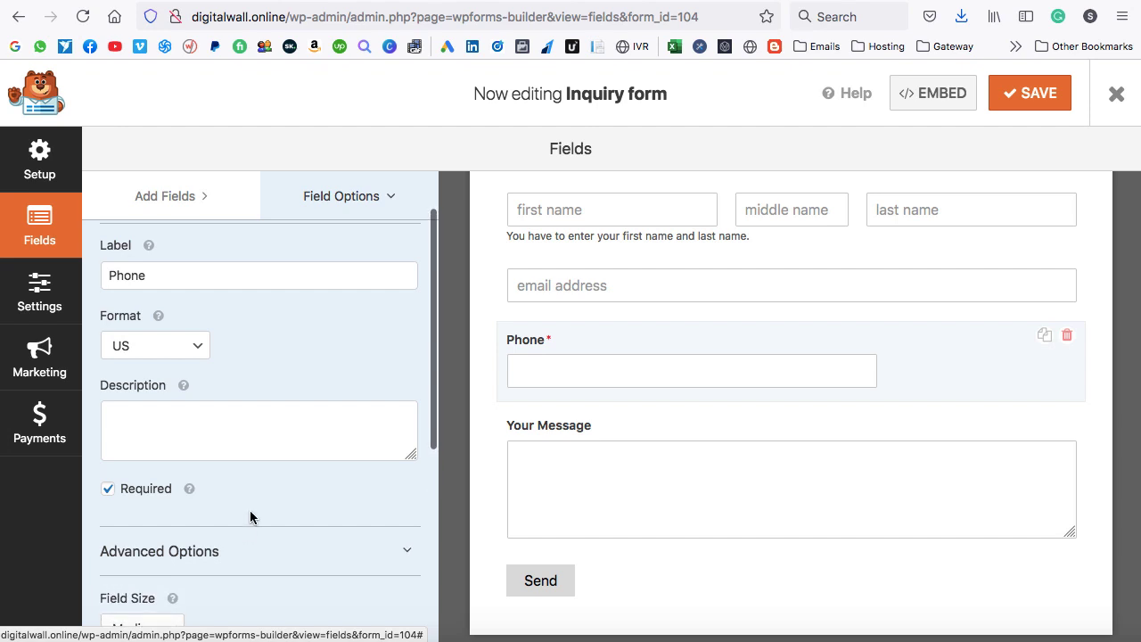
{"action": "scroll", "coordinate": [250, 512], "scroll_direction": "down", "scroll_amount": 5}
{"action": "left_click", "coordinate": [170, 289]}
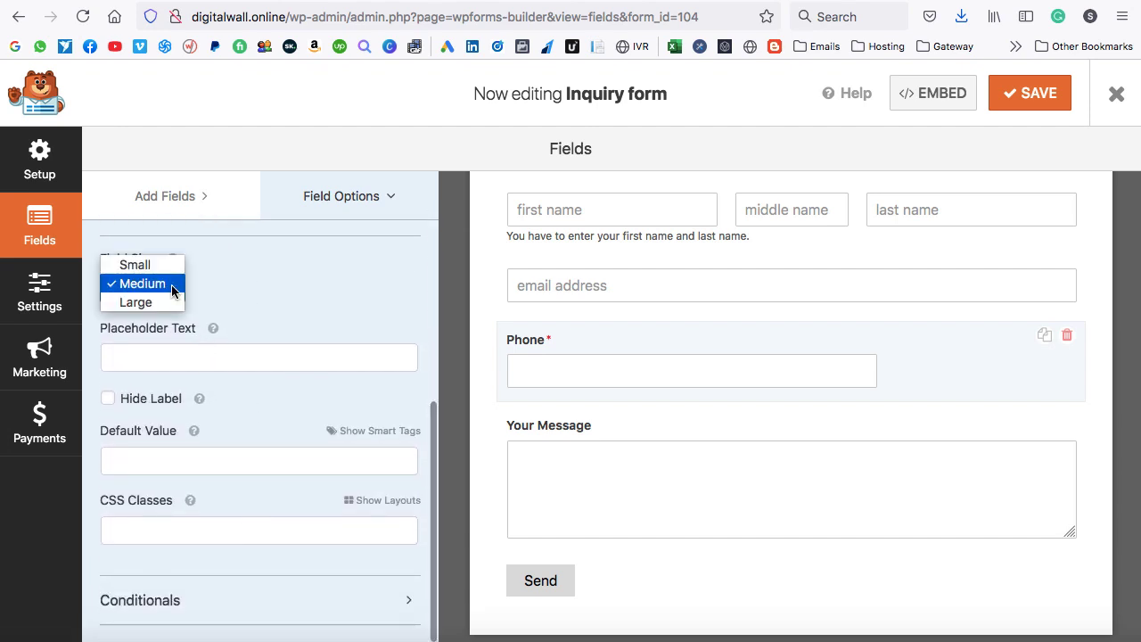
{"action": "left_click", "coordinate": [156, 302]}
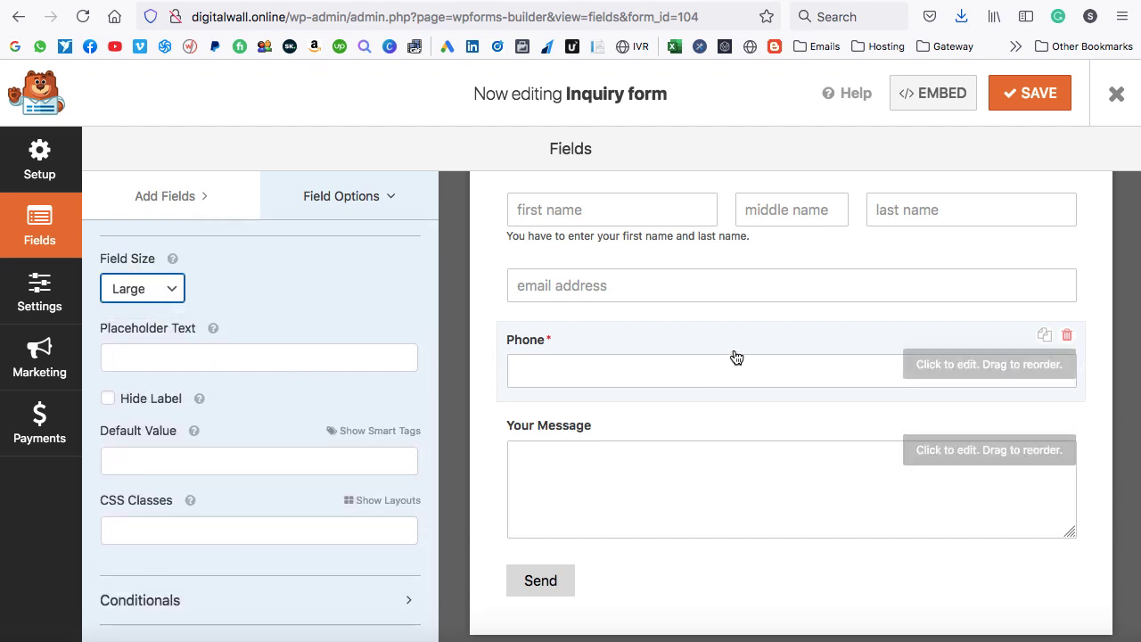
{"action": "scroll", "coordinate": [736, 356], "scroll_direction": "up", "scroll_amount": 1}
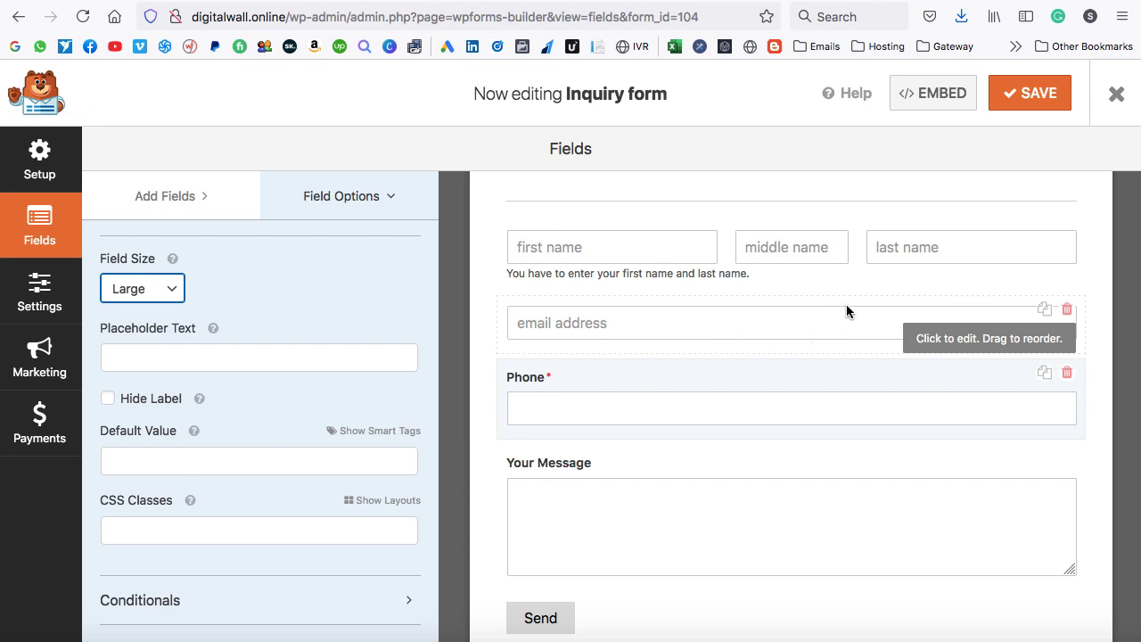
{"action": "left_click", "coordinate": [927, 340]}
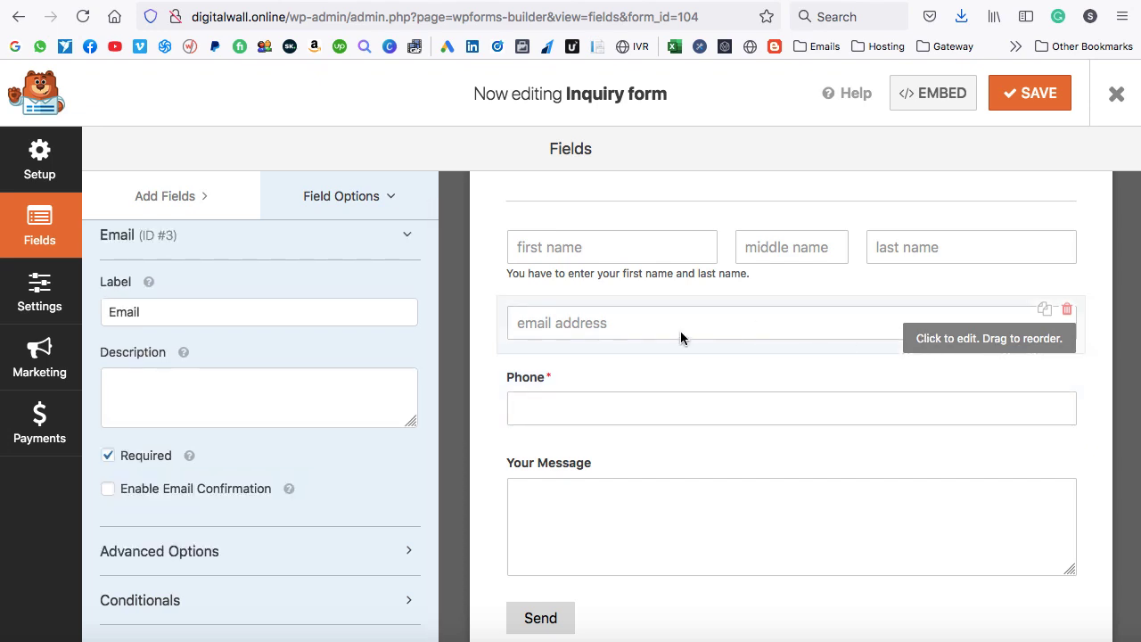
Place the email field in the first half of a two-column layout.
{"action": "left_click", "coordinate": [249, 552]}
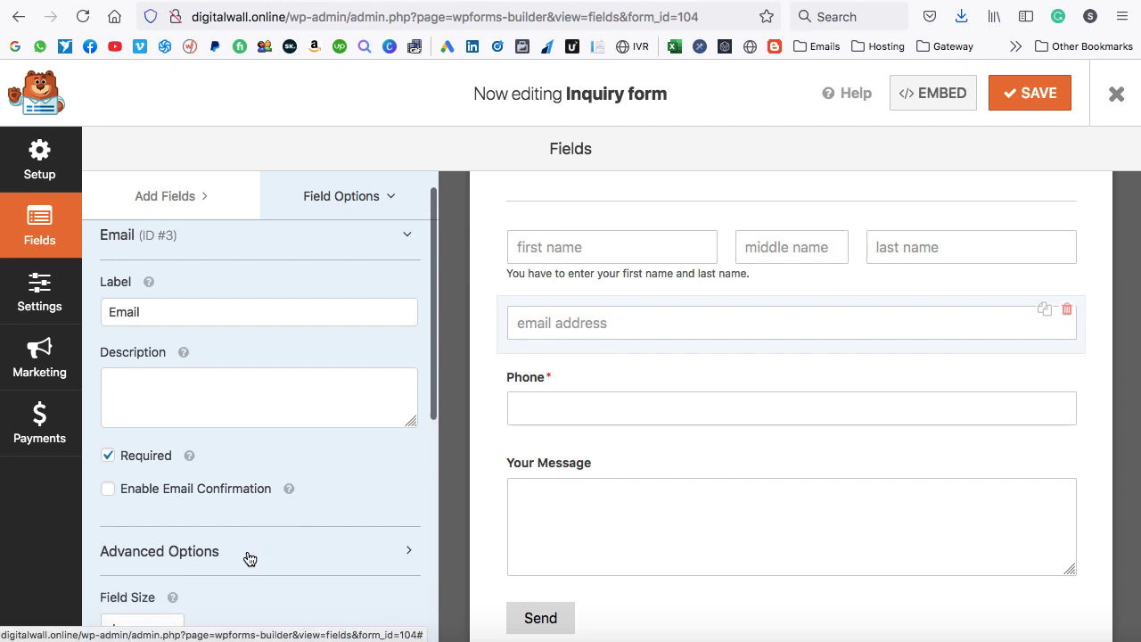
{"action": "scroll", "coordinate": [248, 551], "scroll_direction": "down", "scroll_amount": 8}
{"action": "scroll", "coordinate": [248, 552], "scroll_direction": "down", "scroll_amount": 1}
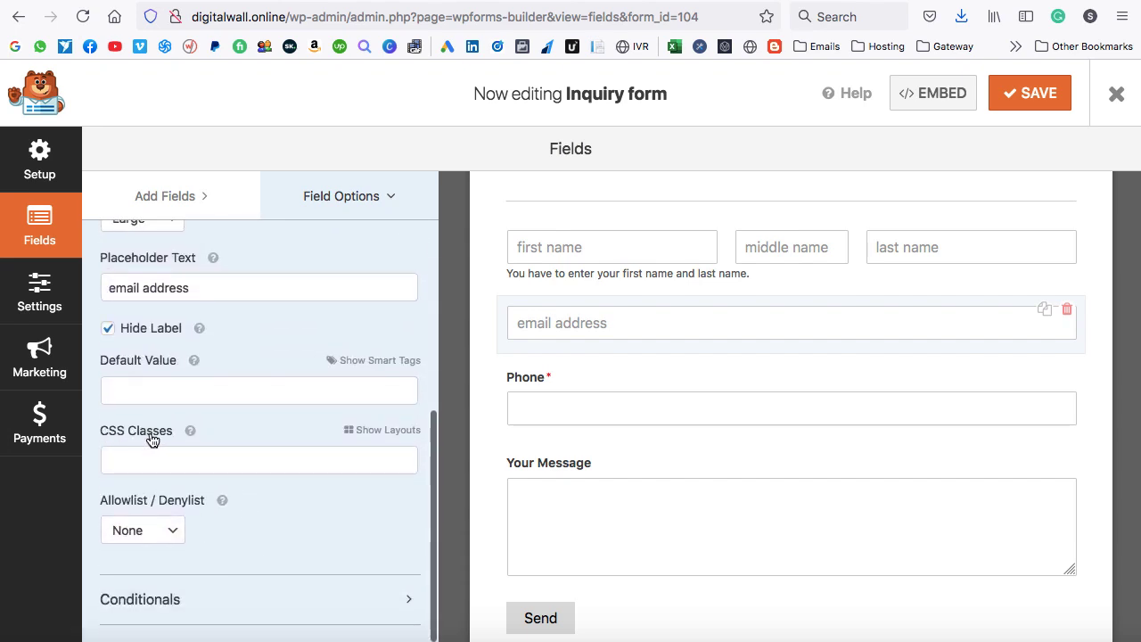
{"action": "left_click", "coordinate": [384, 432]}
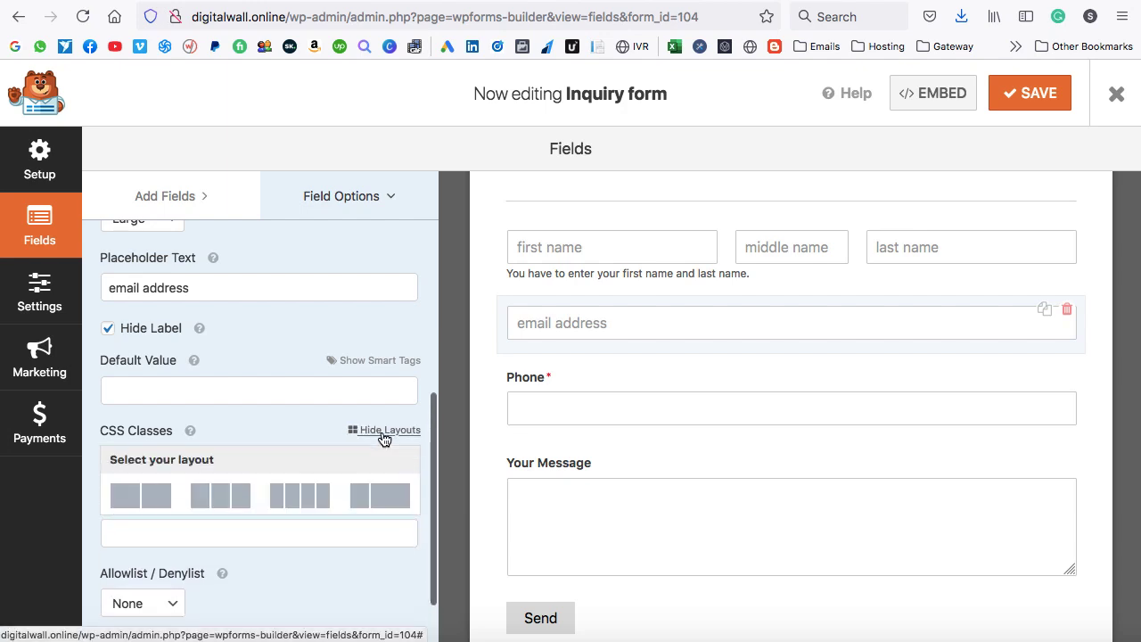
{"action": "scroll", "coordinate": [280, 464], "scroll_direction": "down", "scroll_amount": 1}
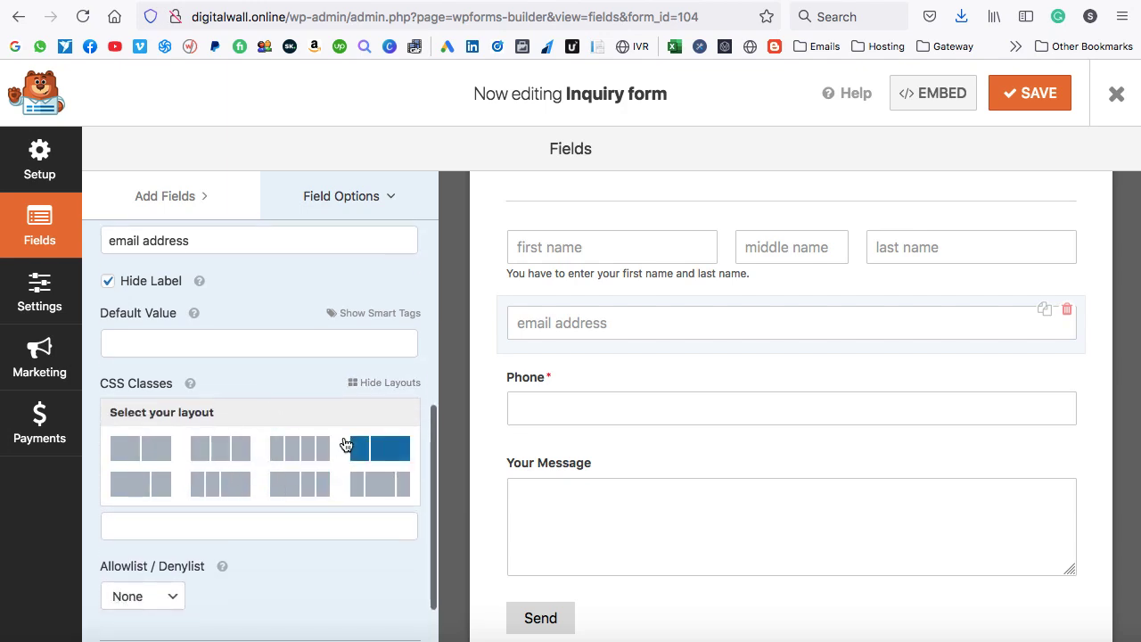
{"action": "left_click", "coordinate": [140, 453]}
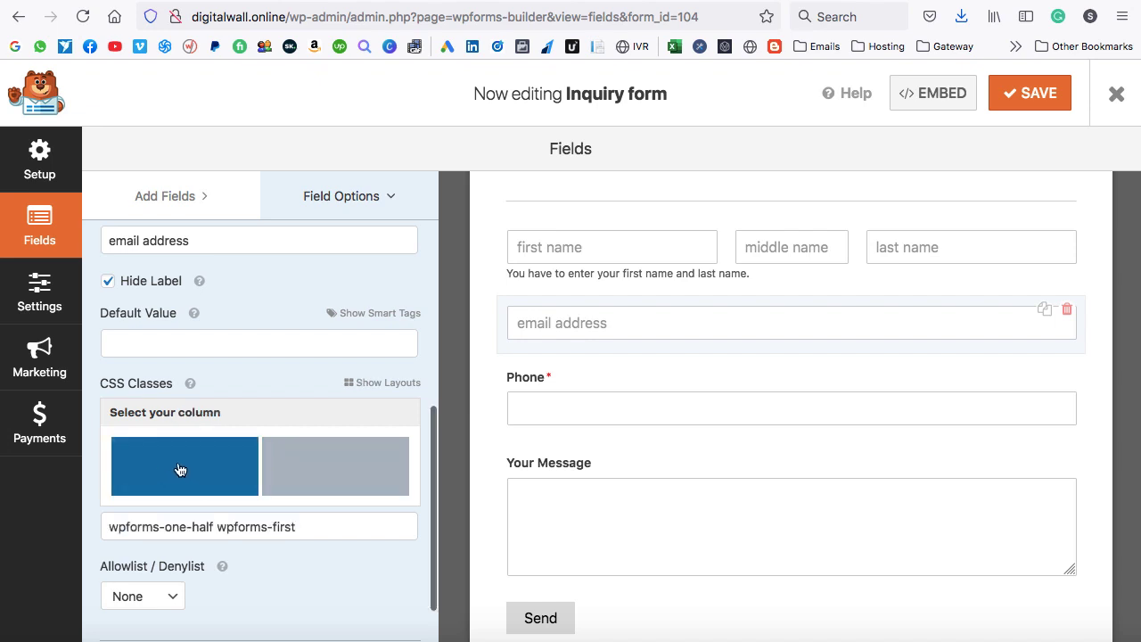
{"action": "left_click", "coordinate": [179, 469]}
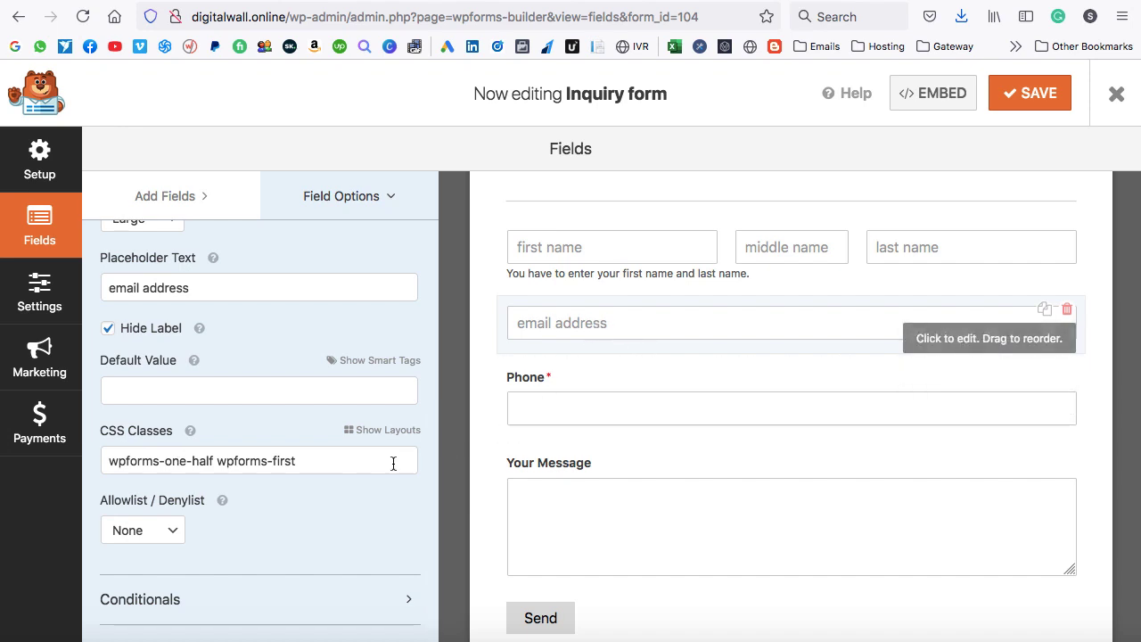
{"action": "left_click_drag", "start_coordinate": [319, 461], "coordinate": [98, 468]}
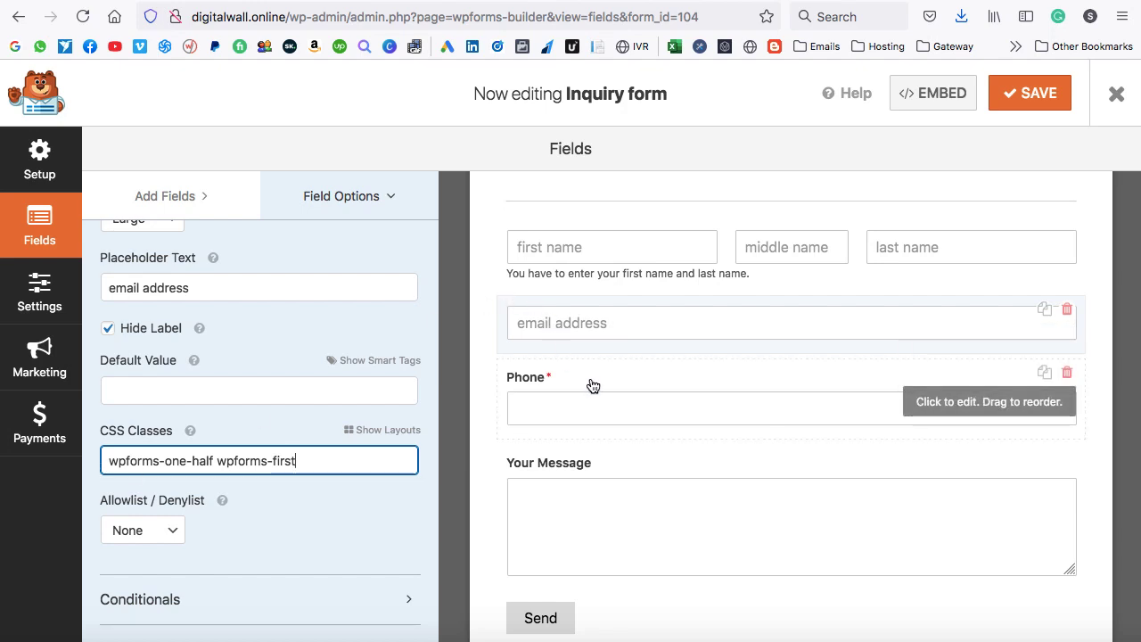
Place the Phone field in the second column, hide its label, and save the form.
{"action": "left_click", "coordinate": [936, 404]}
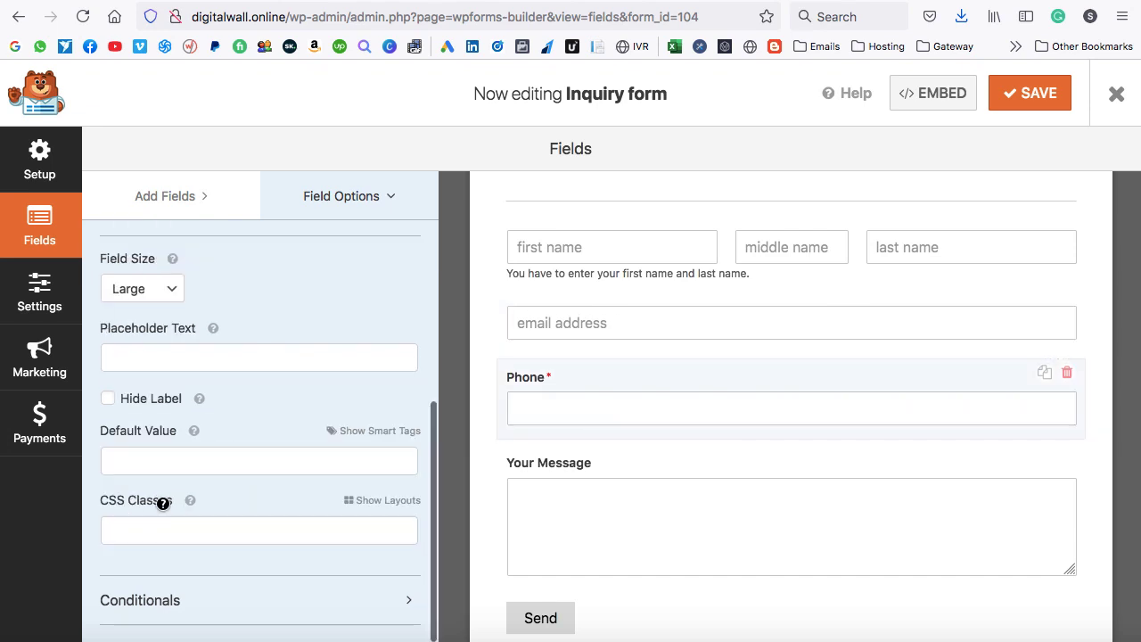
{"action": "left_click", "coordinate": [385, 502]}
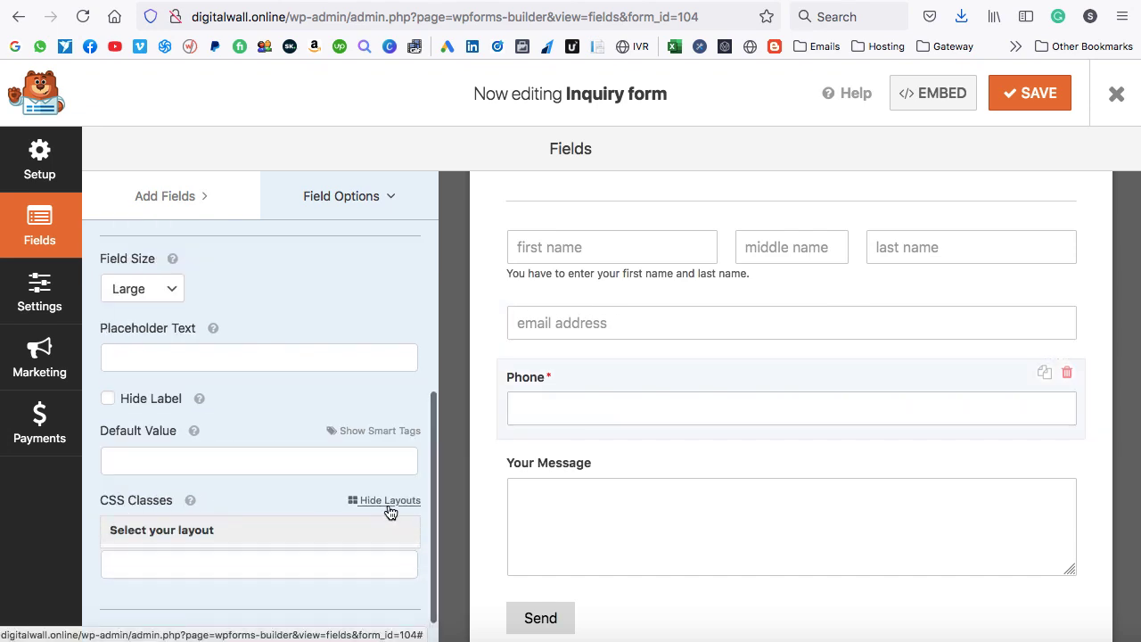
{"action": "scroll", "coordinate": [265, 522], "scroll_direction": "down", "scroll_amount": 1}
{"action": "left_click", "coordinate": [142, 486]}
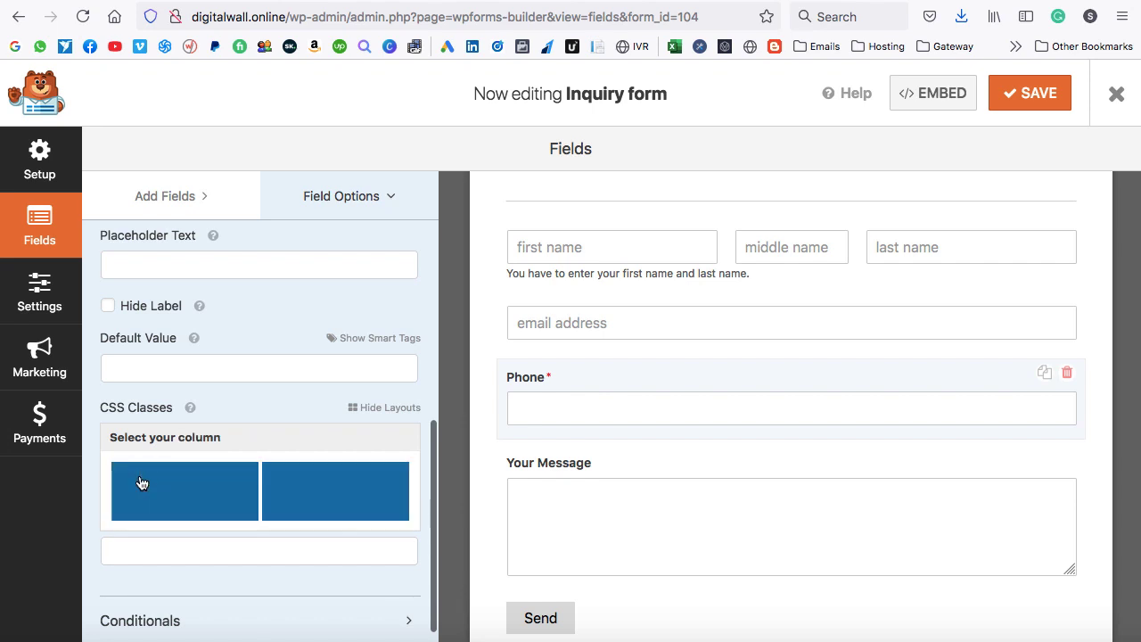
{"action": "left_click", "coordinate": [335, 495]}
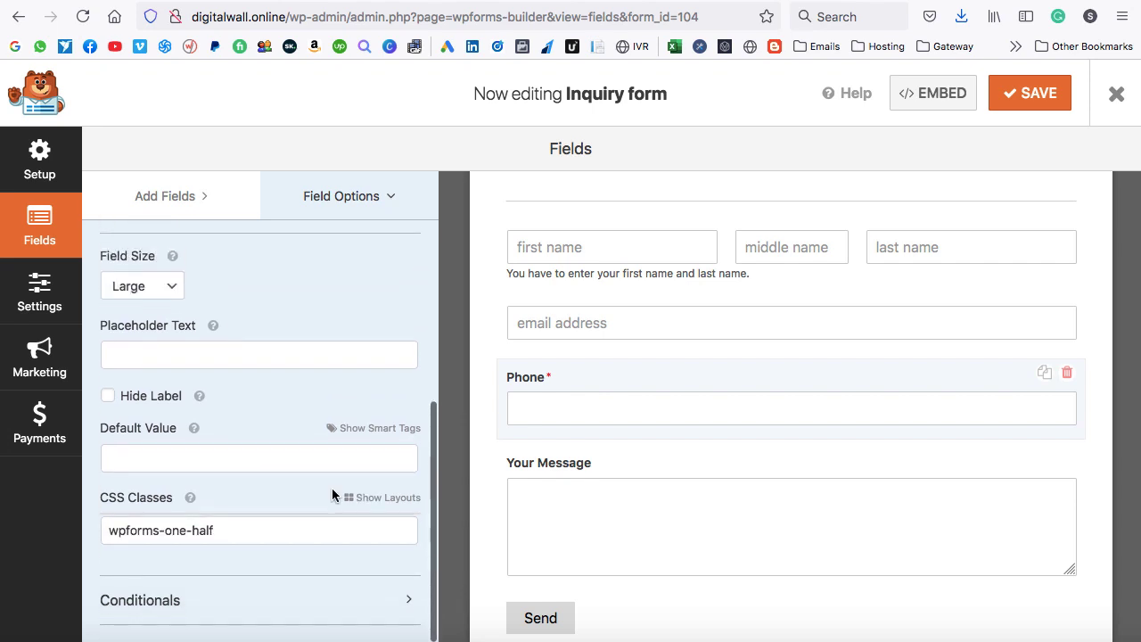
{"action": "left_click_drag", "start_coordinate": [221, 531], "coordinate": [120, 531]}
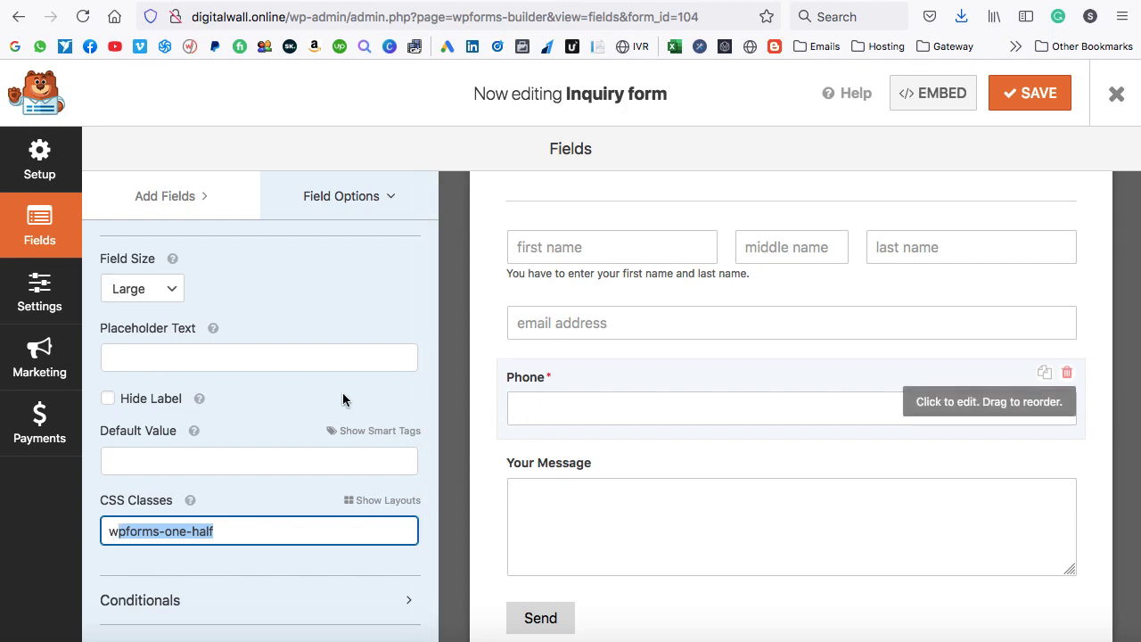
{"action": "scroll", "coordinate": [245, 393], "scroll_direction": "up", "scroll_amount": 1}
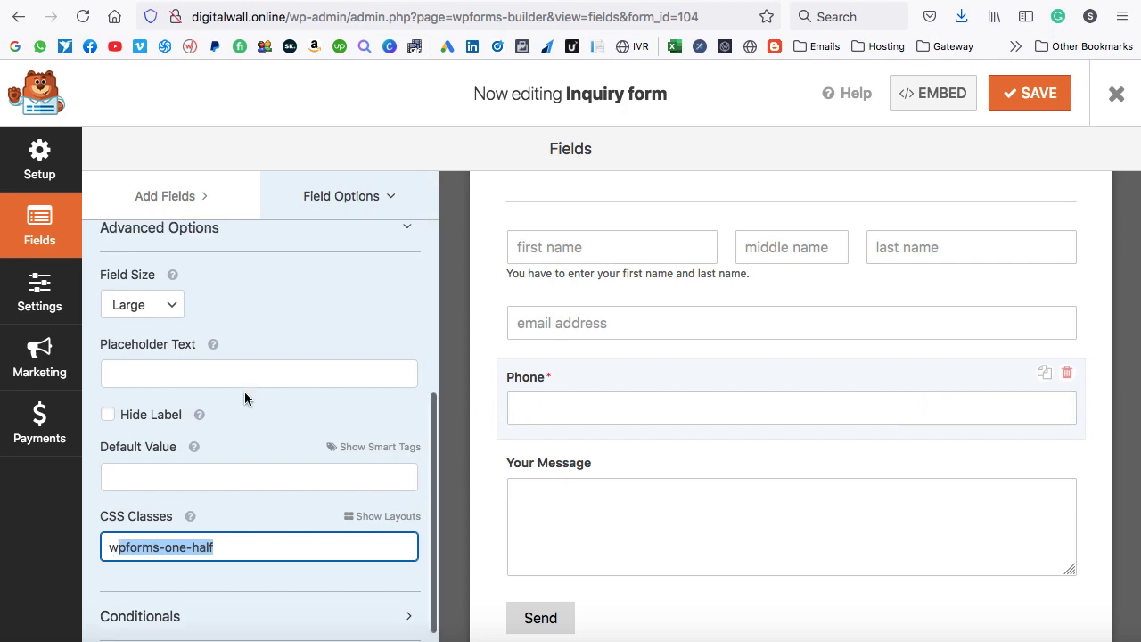
{"action": "left_click", "coordinate": [108, 419]}
{"action": "left_click", "coordinate": [1030, 92]}
{"action": "left_click", "coordinate": [374, 1]}
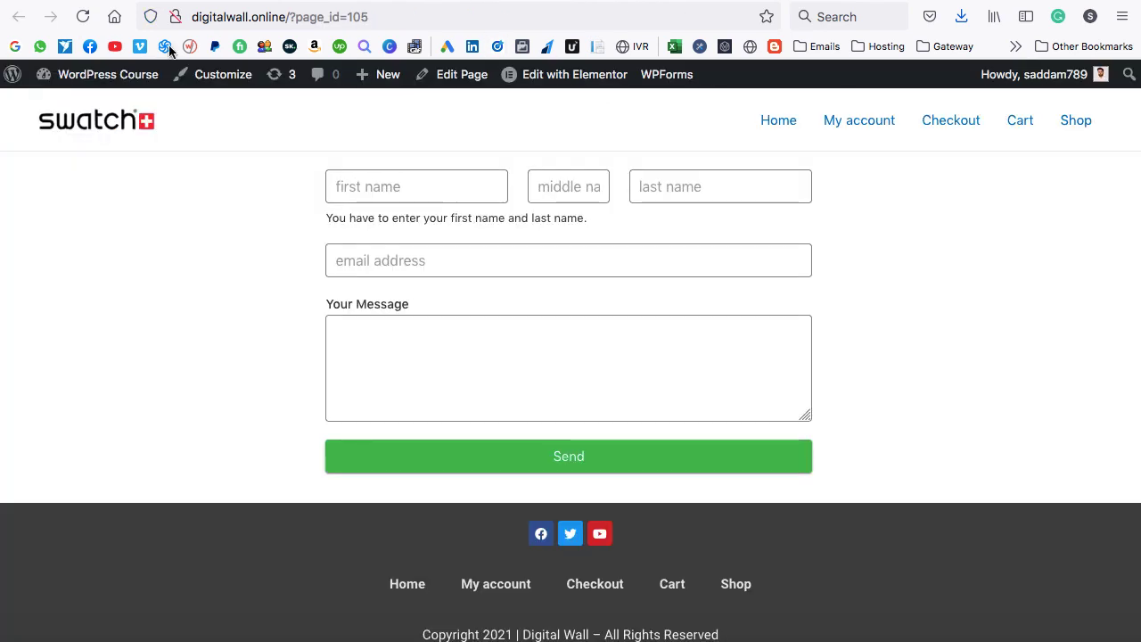
{"action": "left_click", "coordinate": [83, 17]}
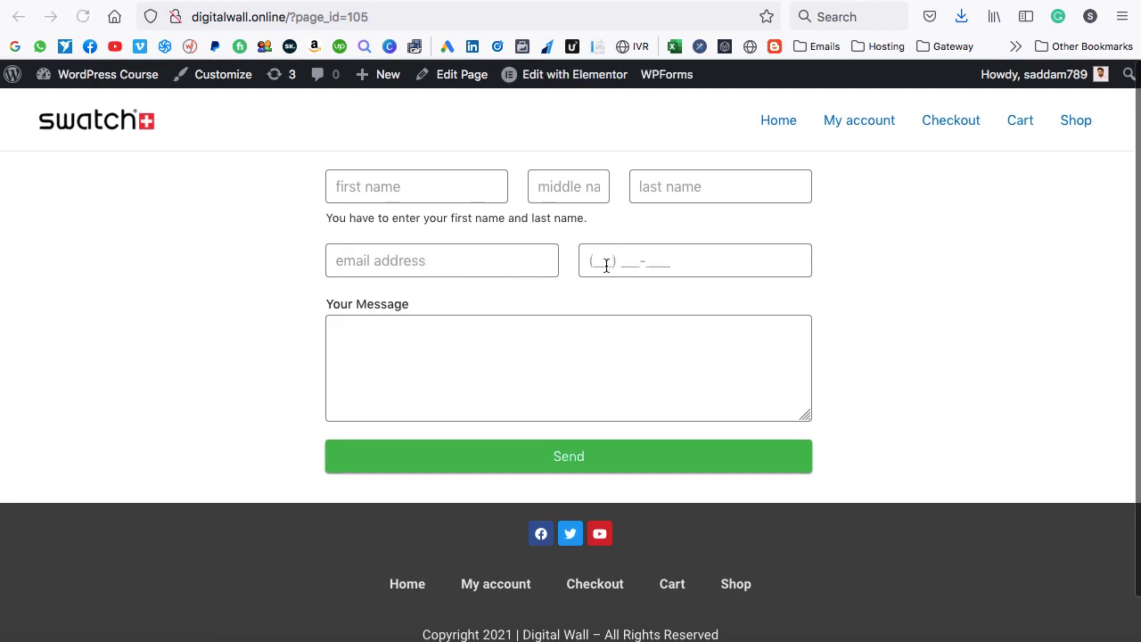
{"action": "left_click", "coordinate": [678, 260]}
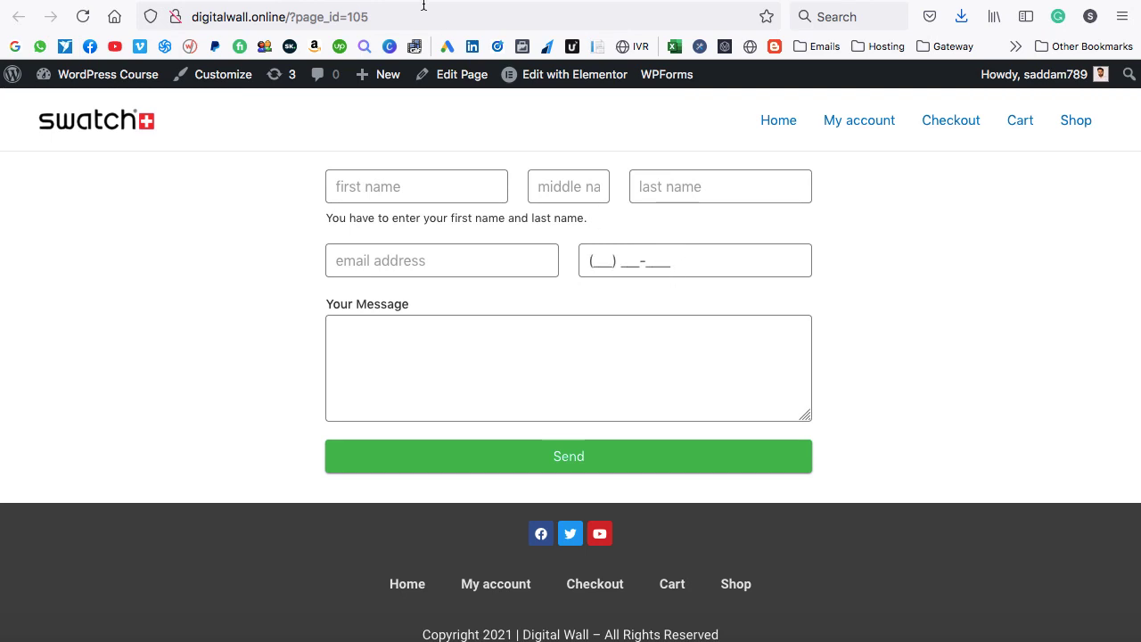
{"action": "left_click", "coordinate": [268, 2]}
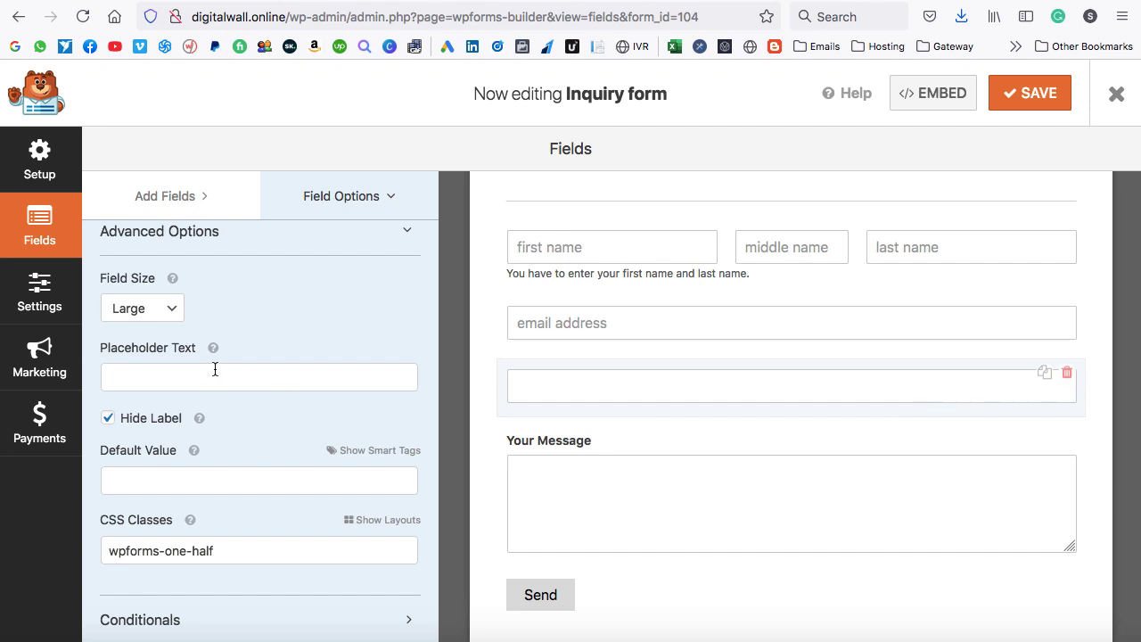
Set the Phone field's placeholder text to 'phone number' and save the form.
{"action": "scroll", "coordinate": [252, 366], "scroll_direction": "up", "scroll_amount": 3}
{"action": "scroll", "coordinate": [252, 368], "scroll_direction": "down", "scroll_amount": 1}
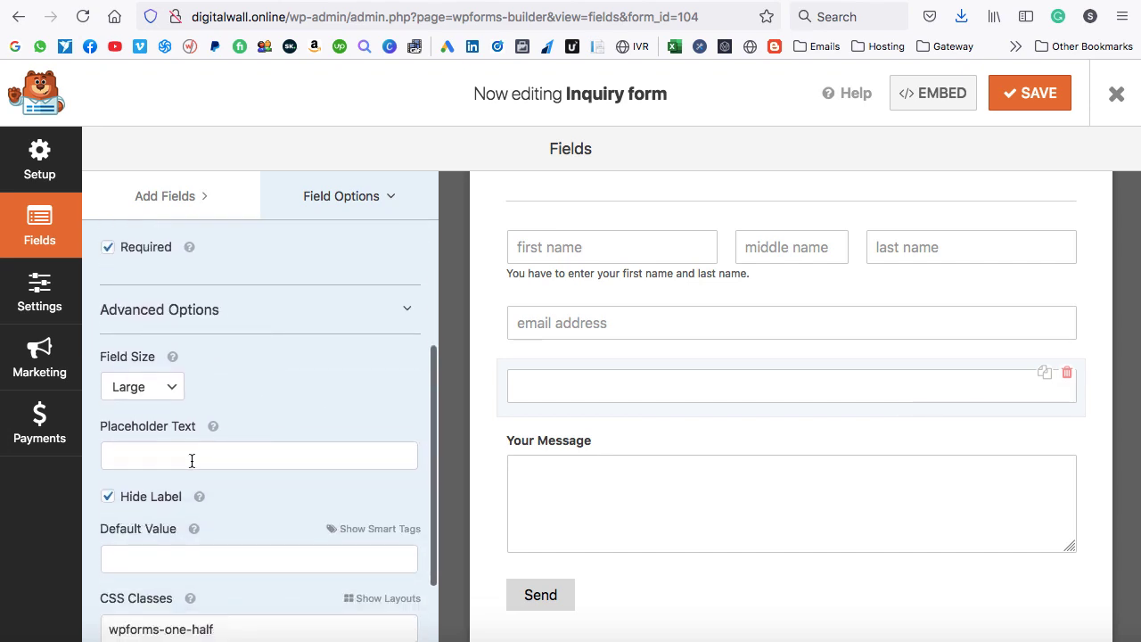
{"action": "left_click", "coordinate": [192, 458]}
{"action": "type", "text": "phone number"}
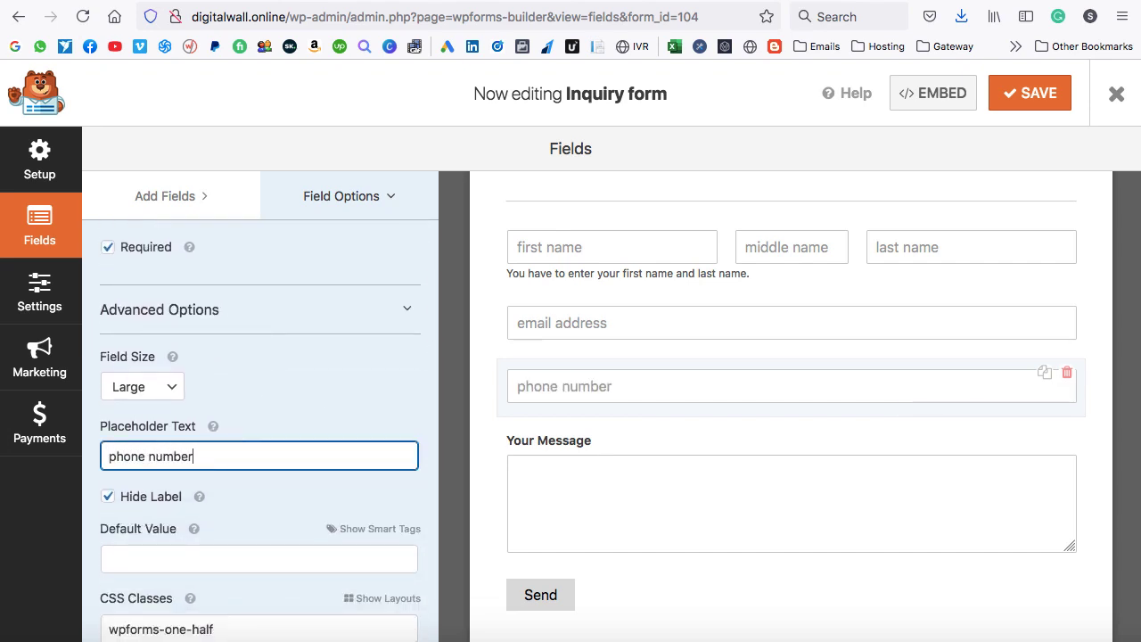
{"action": "left_click", "coordinate": [1043, 93]}
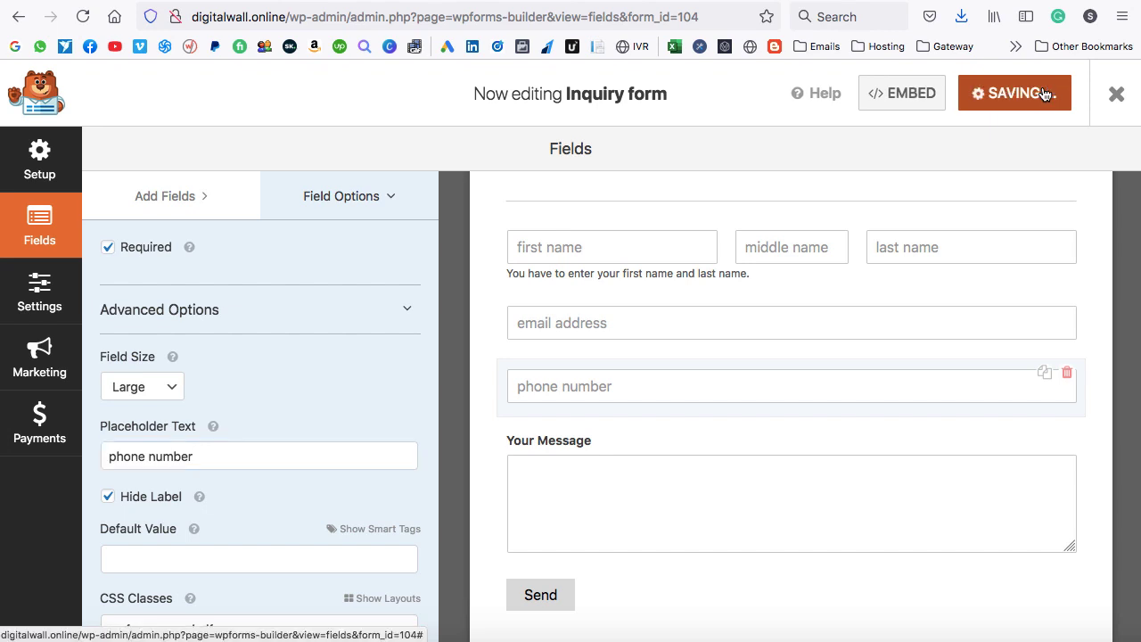
Reload the live Contact page to confirm the placeholder, then return to the builder.
{"action": "left_click", "coordinate": [465, 2]}
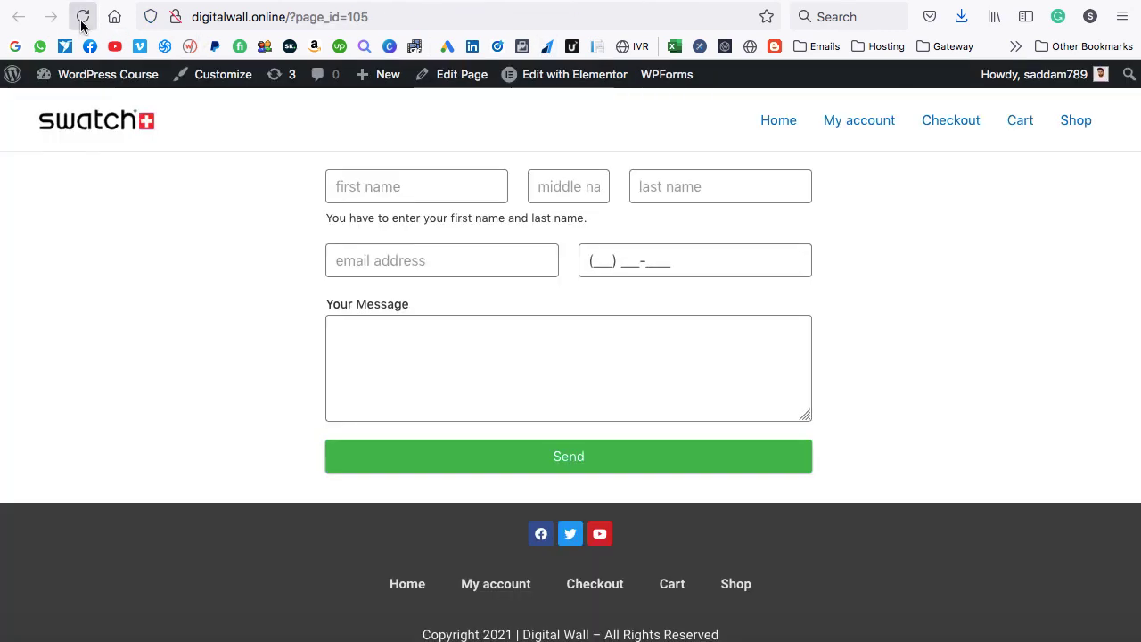
{"action": "left_click", "coordinate": [82, 20]}
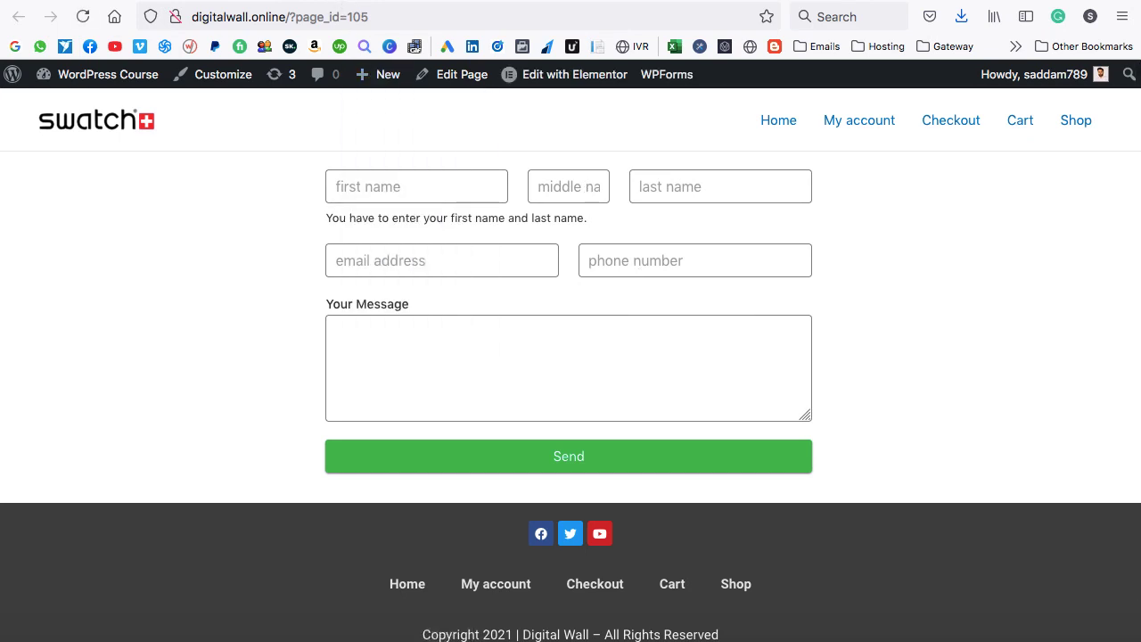
{"action": "left_click", "coordinate": [326, 1]}
{"action": "scroll", "coordinate": [674, 267], "scroll_direction": "up", "scroll_amount": 2}
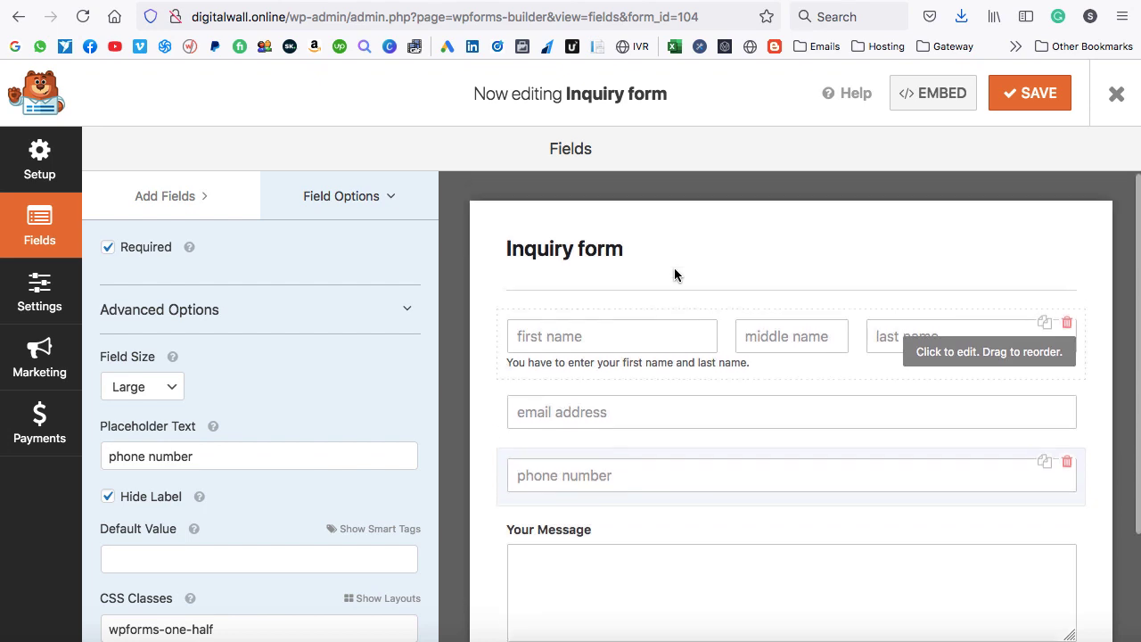
Add a Multiple Choice field labelled Gender below phone, with choices Male, Female, Transgender.
{"action": "left_click", "coordinate": [169, 201]}
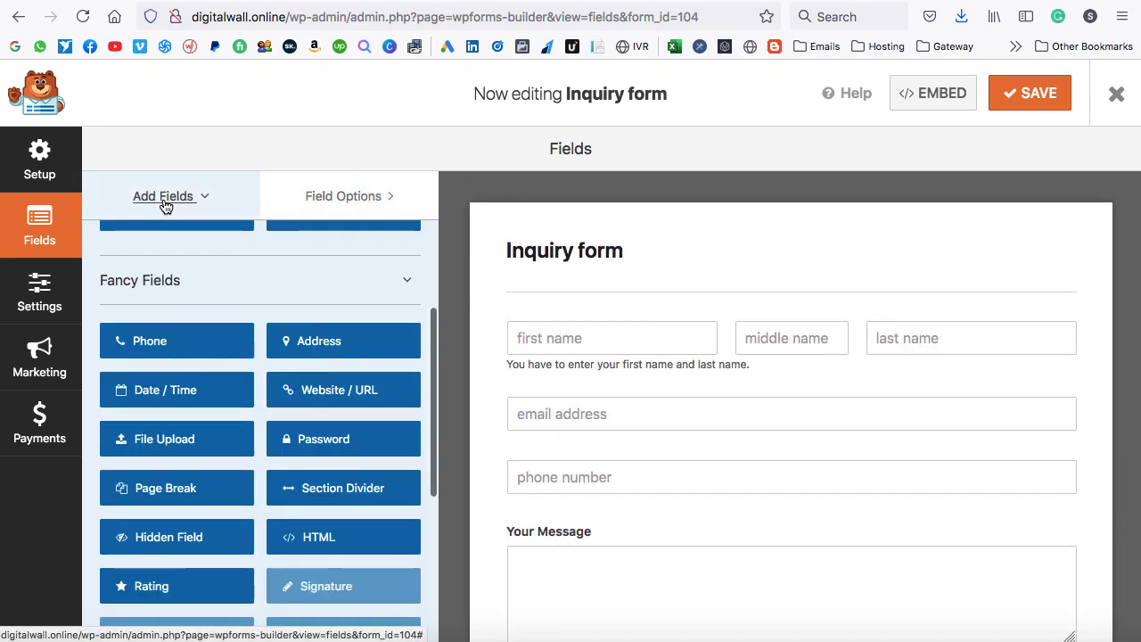
{"action": "scroll", "coordinate": [298, 388], "scroll_direction": "up", "scroll_amount": 5}
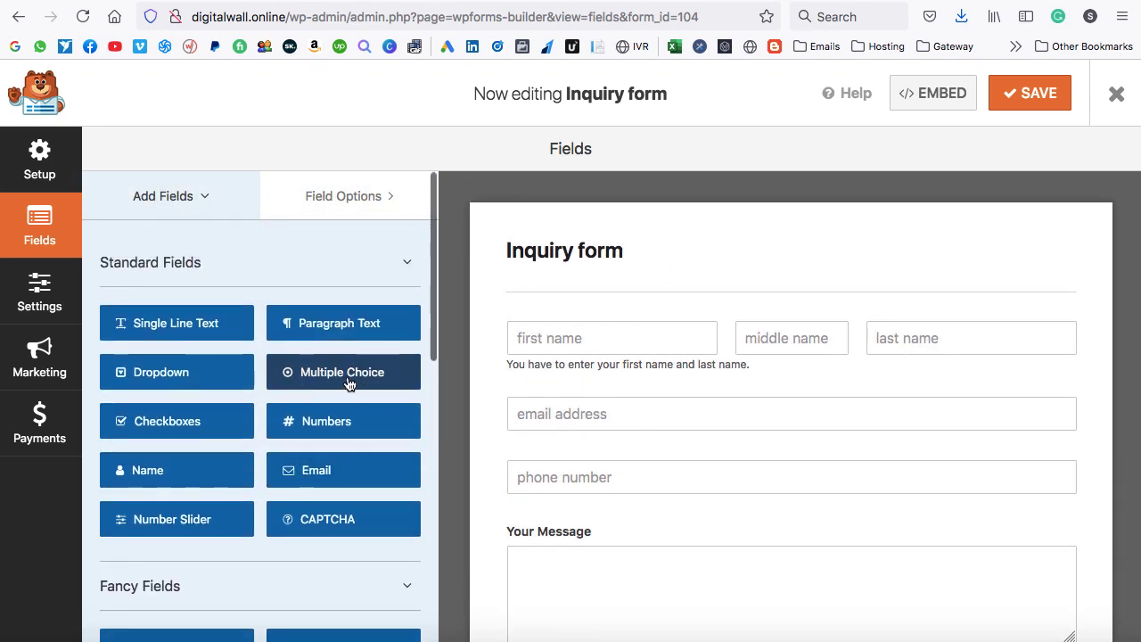
{"action": "left_click_drag", "start_coordinate": [333, 380], "coordinate": [572, 529]}
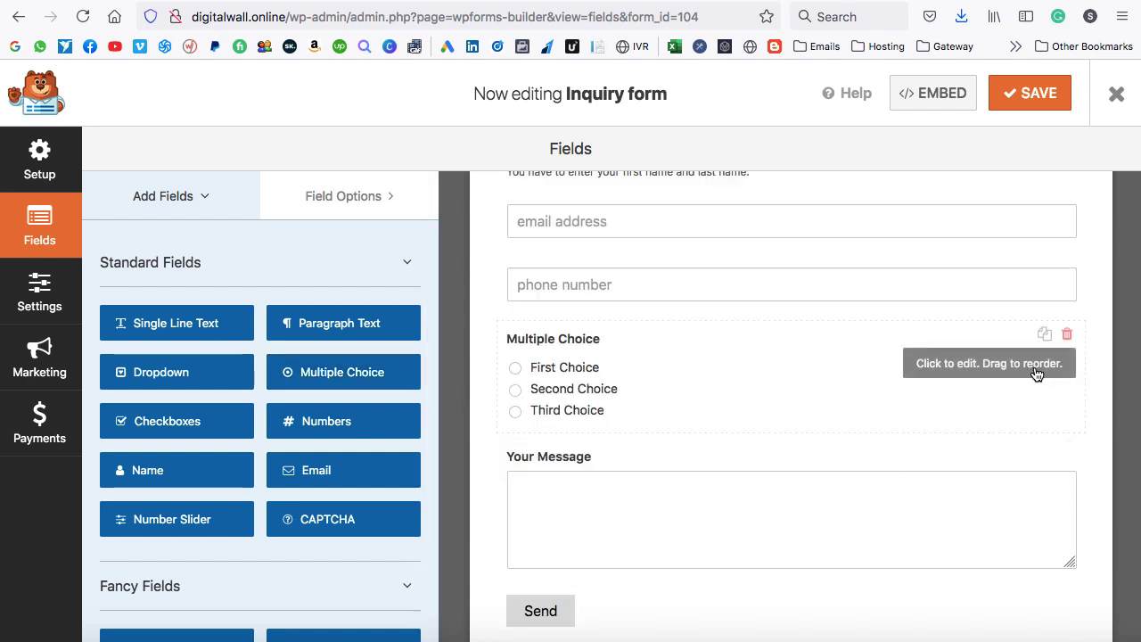
{"action": "left_click", "coordinate": [967, 372]}
{"action": "left_click_drag", "start_coordinate": [210, 340], "coordinate": [100, 338]}
{"action": "type", "text": "Gender"}
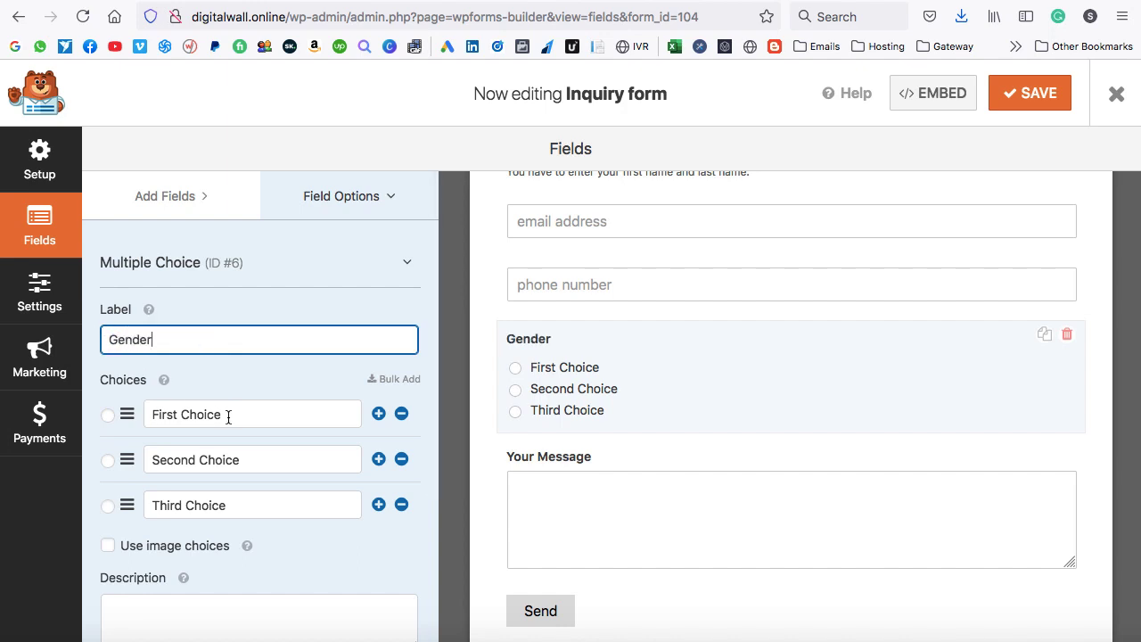
{"action": "left_click_drag", "start_coordinate": [228, 417], "coordinate": [150, 416]}
{"action": "type", "text": "Male"}
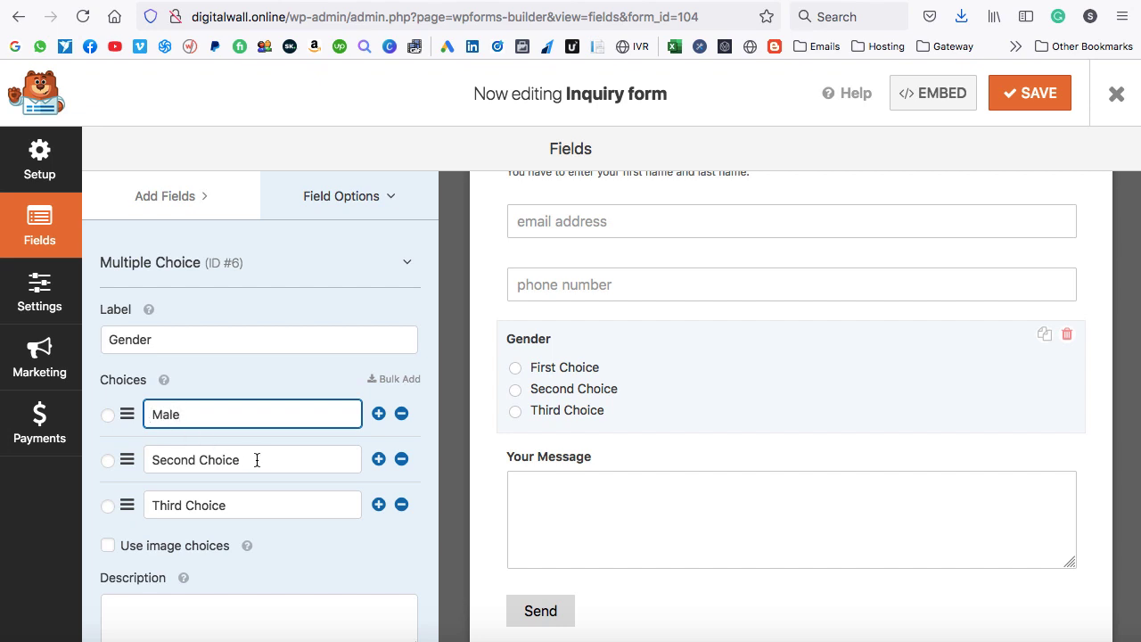
{"action": "left_click_drag", "start_coordinate": [257, 459], "coordinate": [151, 460]}
{"action": "type", "text": "Female"}
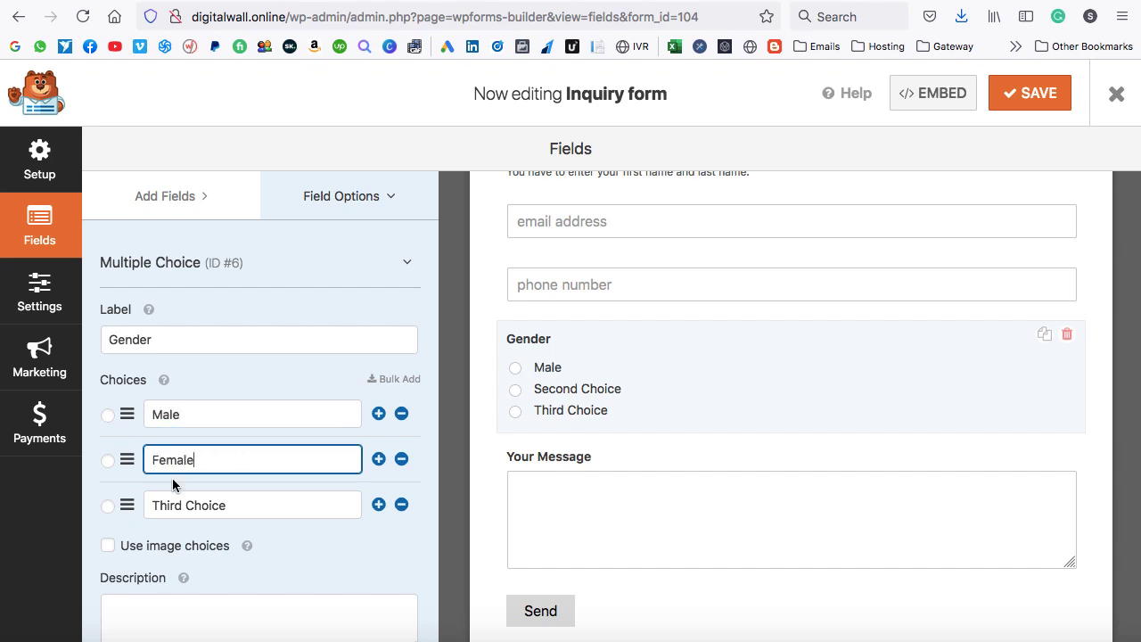
{"action": "left_click_drag", "start_coordinate": [235, 510], "coordinate": [154, 503]}
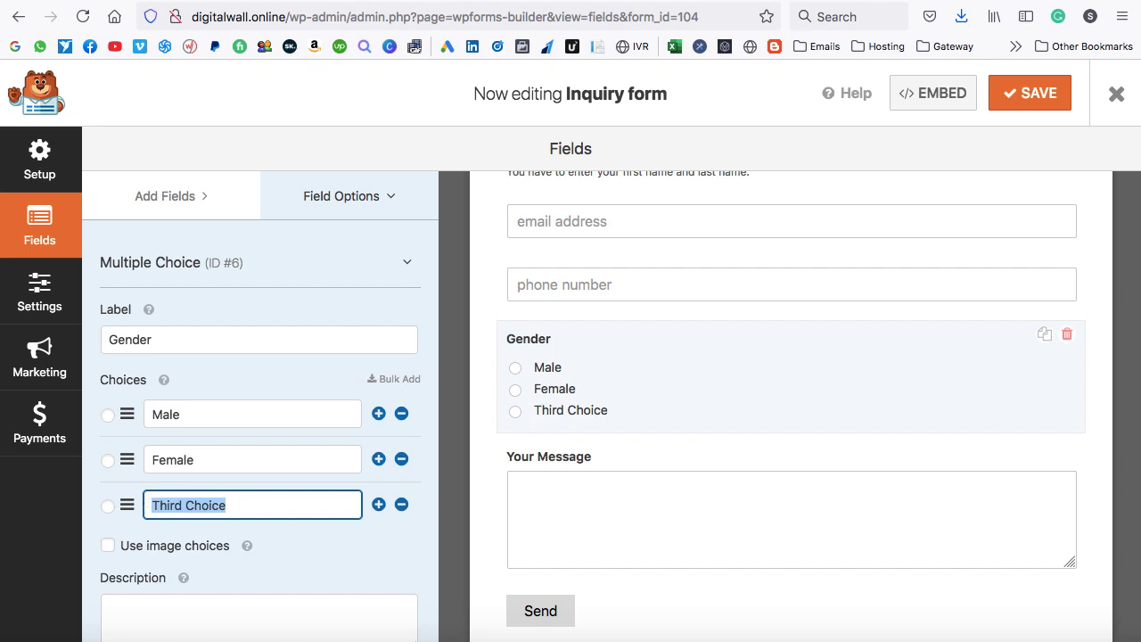
{"action": "type", "text": "Transgender"}
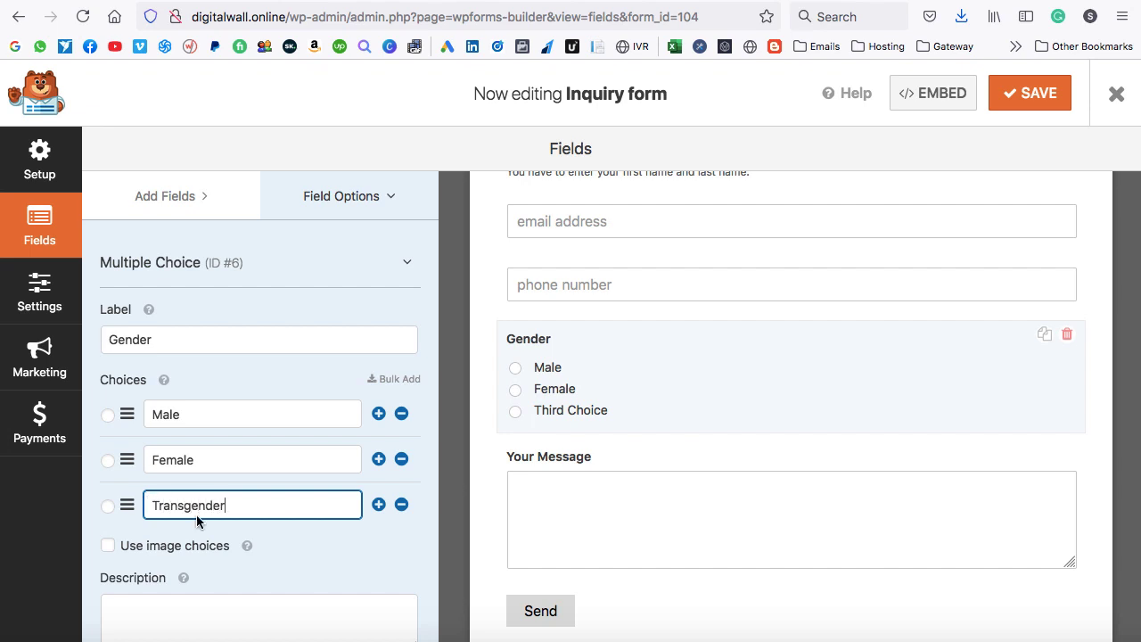
Set the Gender field's Choice Layout to Three Columns and save the form.
{"action": "scroll", "coordinate": [262, 543], "scroll_direction": "down", "scroll_amount": 5}
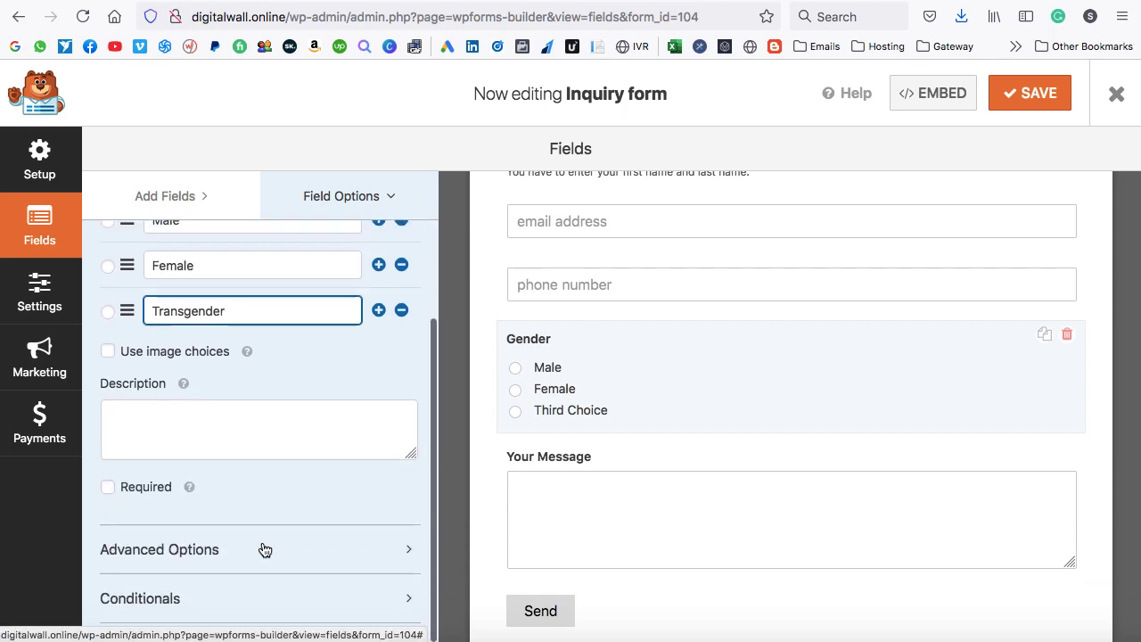
{"action": "left_click", "coordinate": [211, 550]}
{"action": "scroll", "coordinate": [212, 557], "scroll_direction": "down", "scroll_amount": 3}
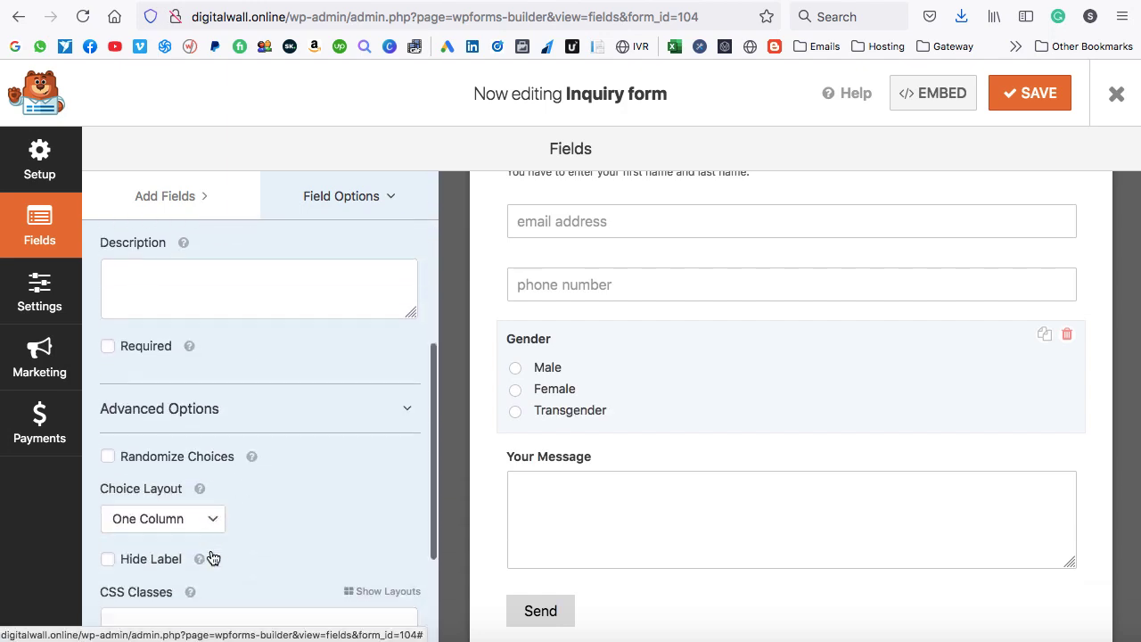
{"action": "scroll", "coordinate": [211, 553], "scroll_direction": "down", "scroll_amount": 5}
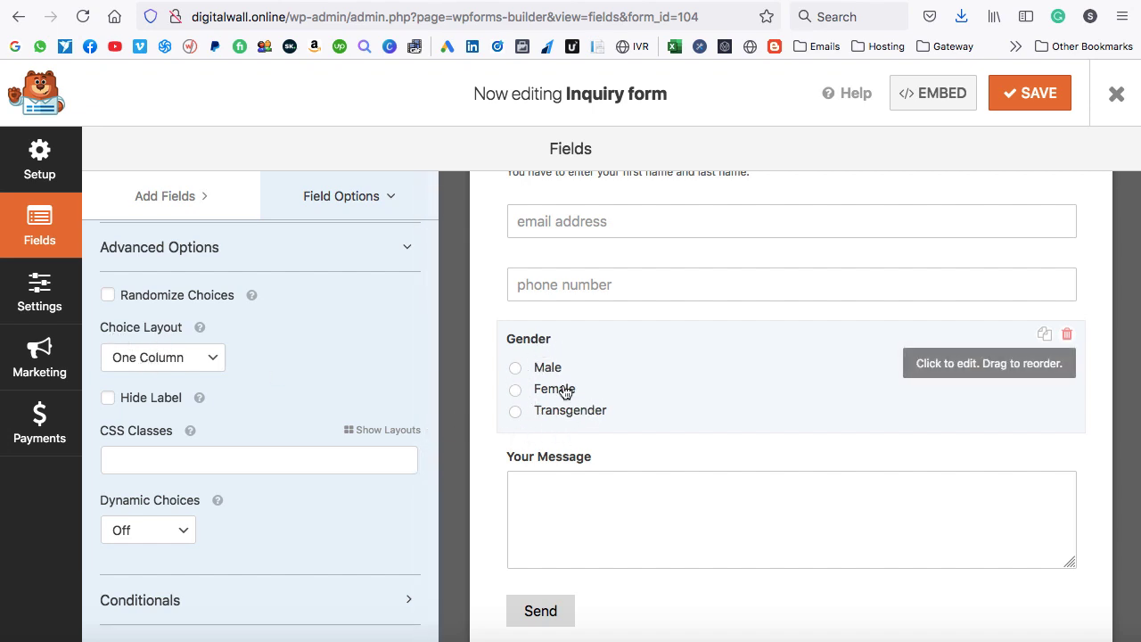
{"action": "left_click", "coordinate": [219, 360]}
{"action": "left_click", "coordinate": [198, 372]}
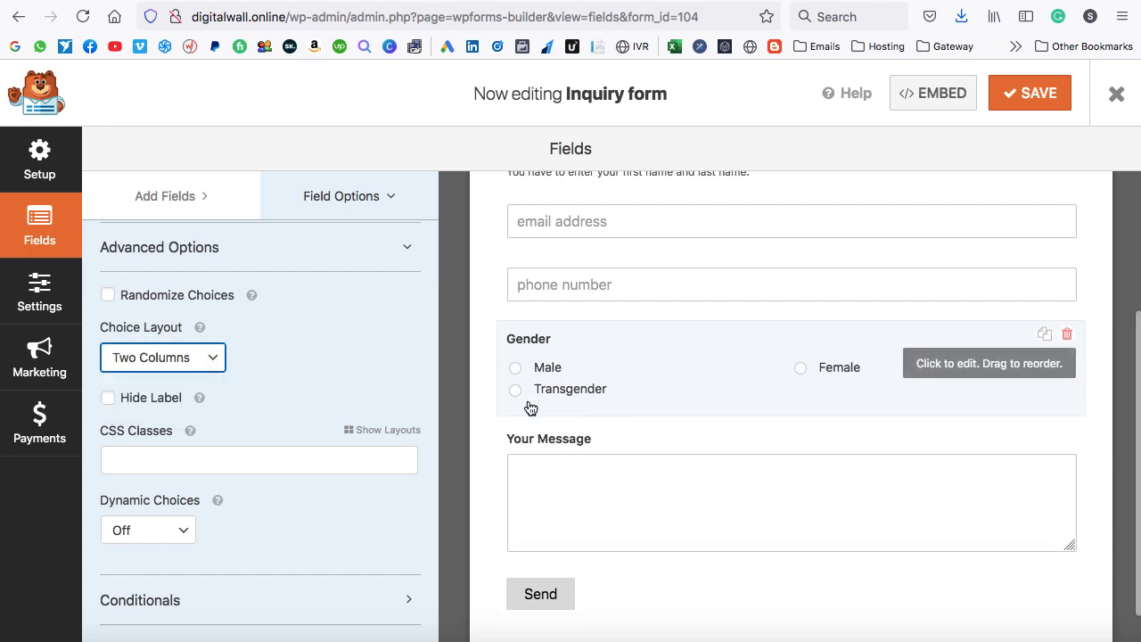
{"action": "left_click", "coordinate": [185, 368]}
{"action": "left_click", "coordinate": [180, 371]}
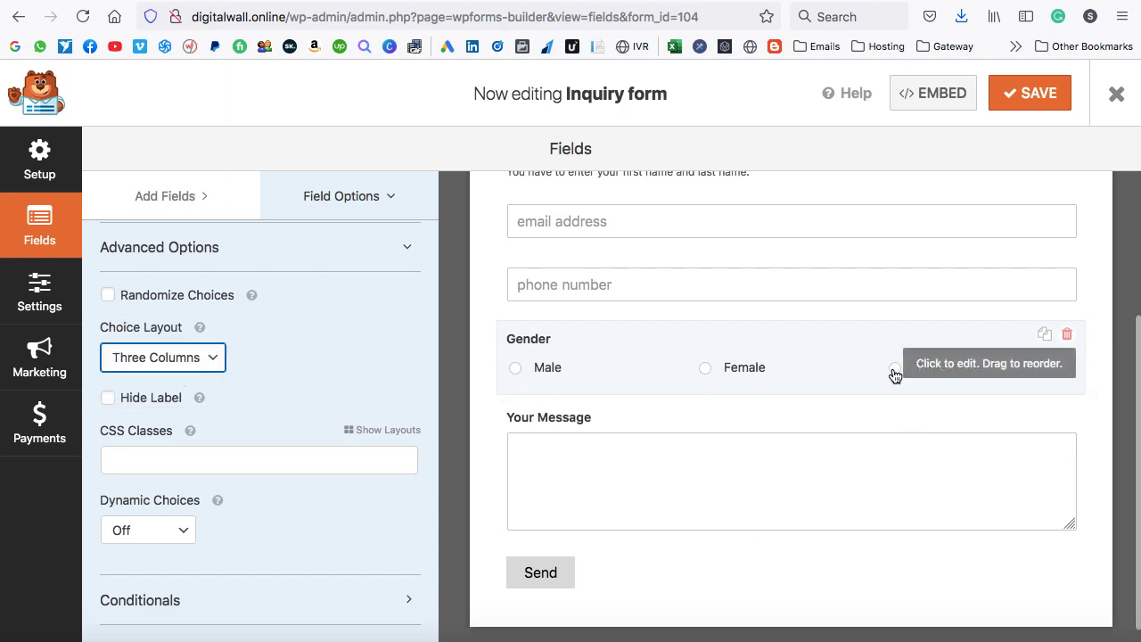
{"action": "left_click", "coordinate": [1031, 94]}
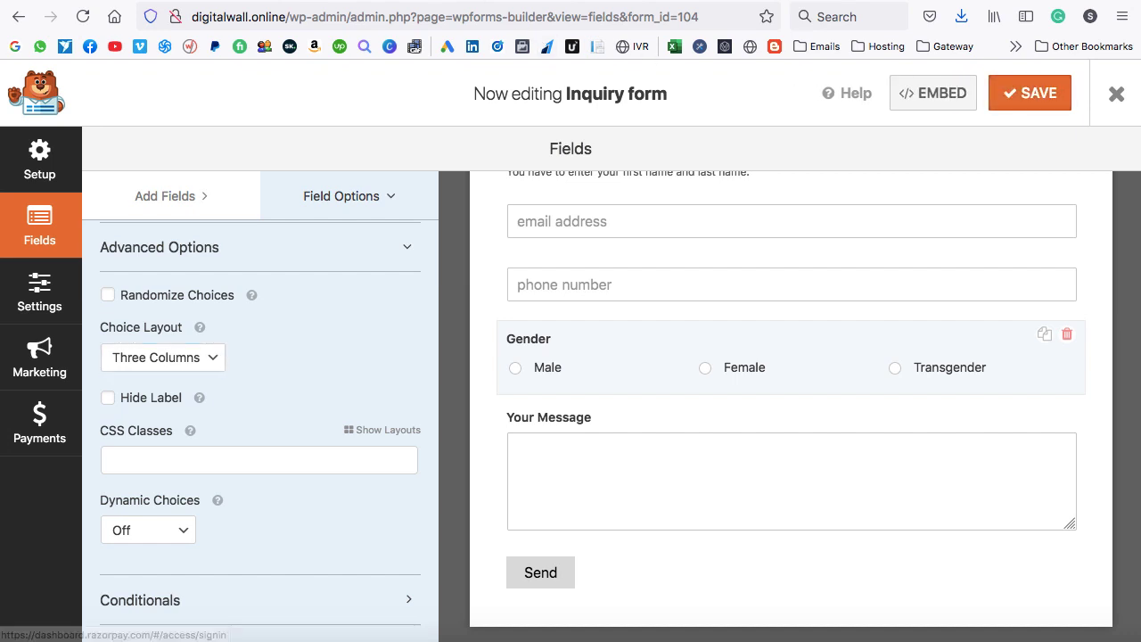
{"action": "left_click", "coordinate": [485, 2]}
Reload the live form and test the Male and Female Gender options shown in one row.
{"action": "left_click", "coordinate": [82, 17]}
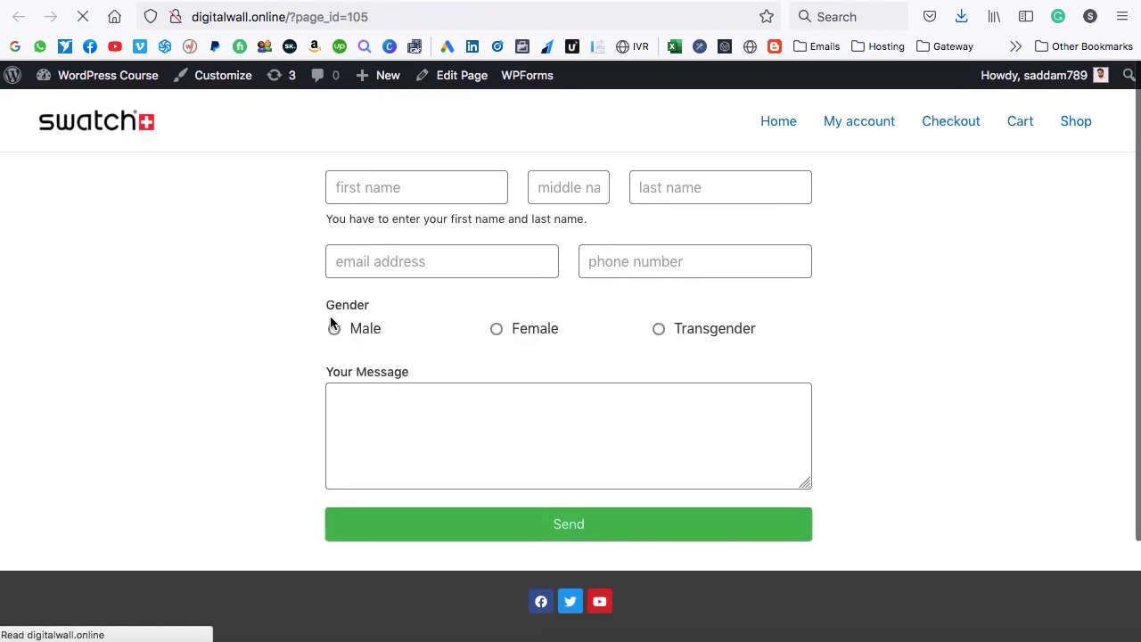
{"action": "left_click", "coordinate": [333, 329]}
{"action": "left_click", "coordinate": [497, 328]}
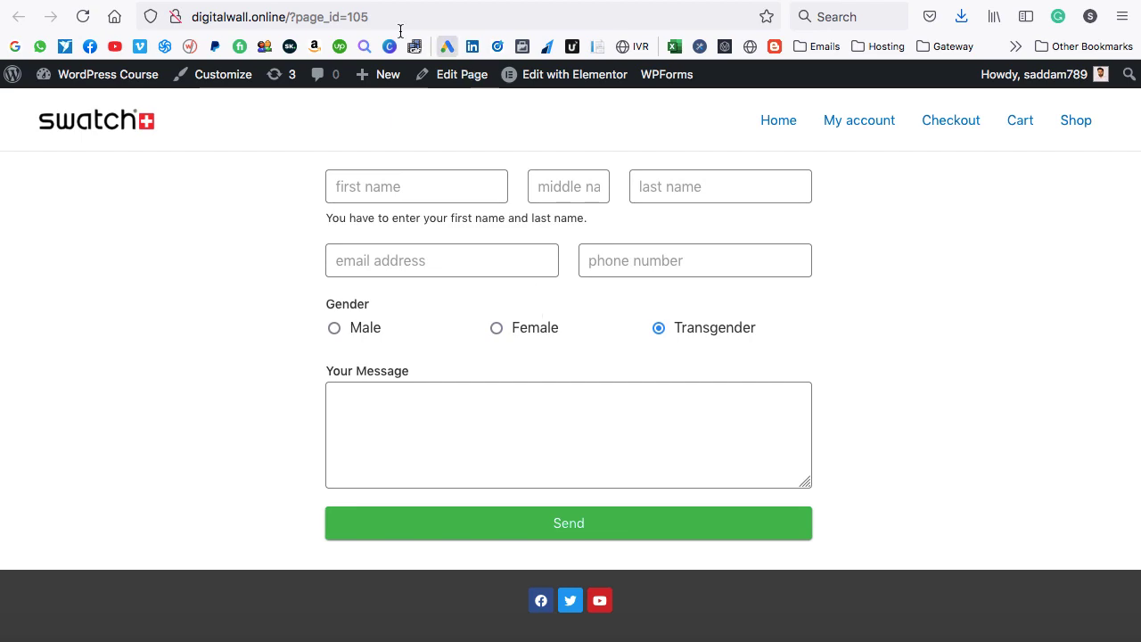
{"action": "left_click", "coordinate": [329, 1]}
Add a Dropdown field below Gender, label it Country, and remove its First Choice option.
{"action": "scroll", "coordinate": [618, 285], "scroll_direction": "up", "scroll_amount": 3}
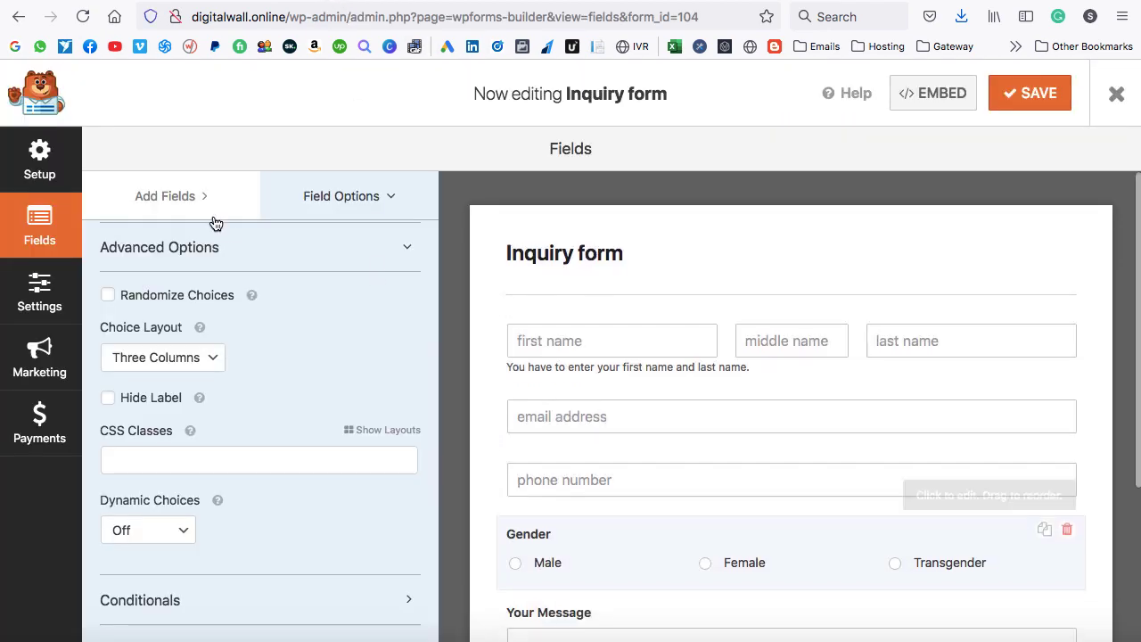
{"action": "left_click", "coordinate": [204, 200]}
{"action": "scroll", "coordinate": [357, 357], "scroll_direction": "up", "scroll_amount": 5}
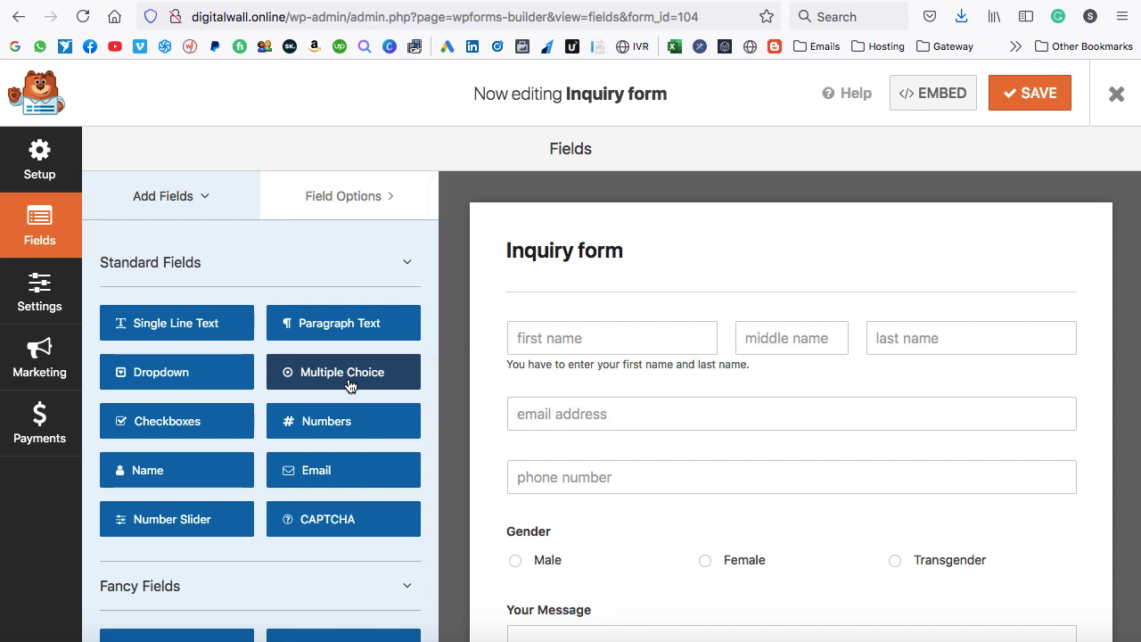
{"action": "scroll", "coordinate": [595, 426], "scroll_direction": "down", "scroll_amount": 3}
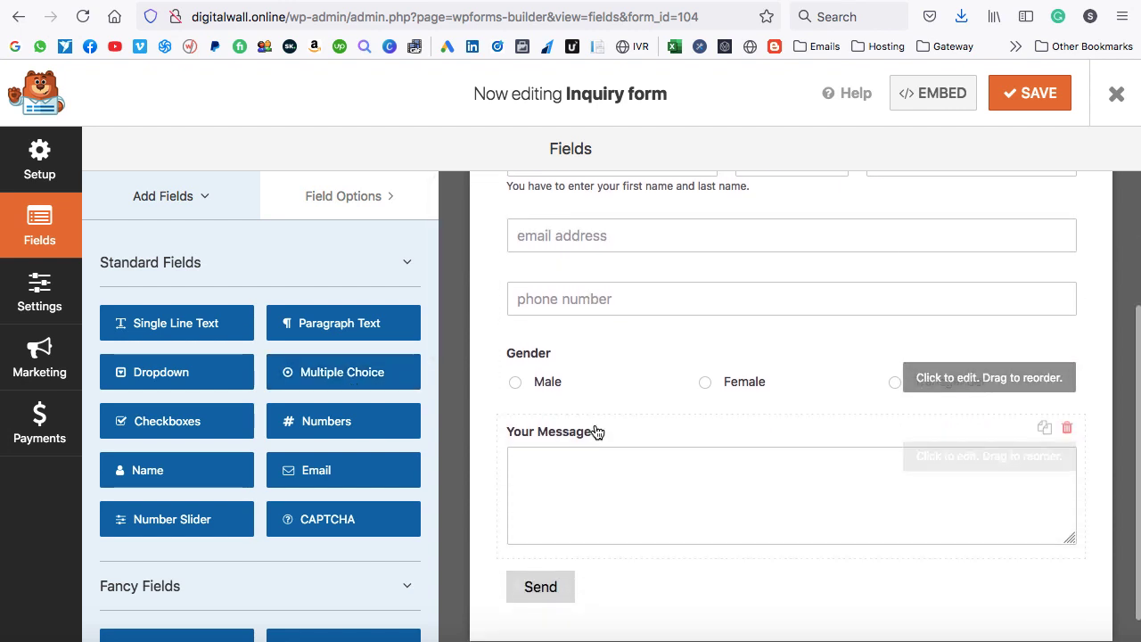
{"action": "left_click_drag", "start_coordinate": [138, 374], "coordinate": [538, 429]}
{"action": "left_click", "coordinate": [956, 461]}
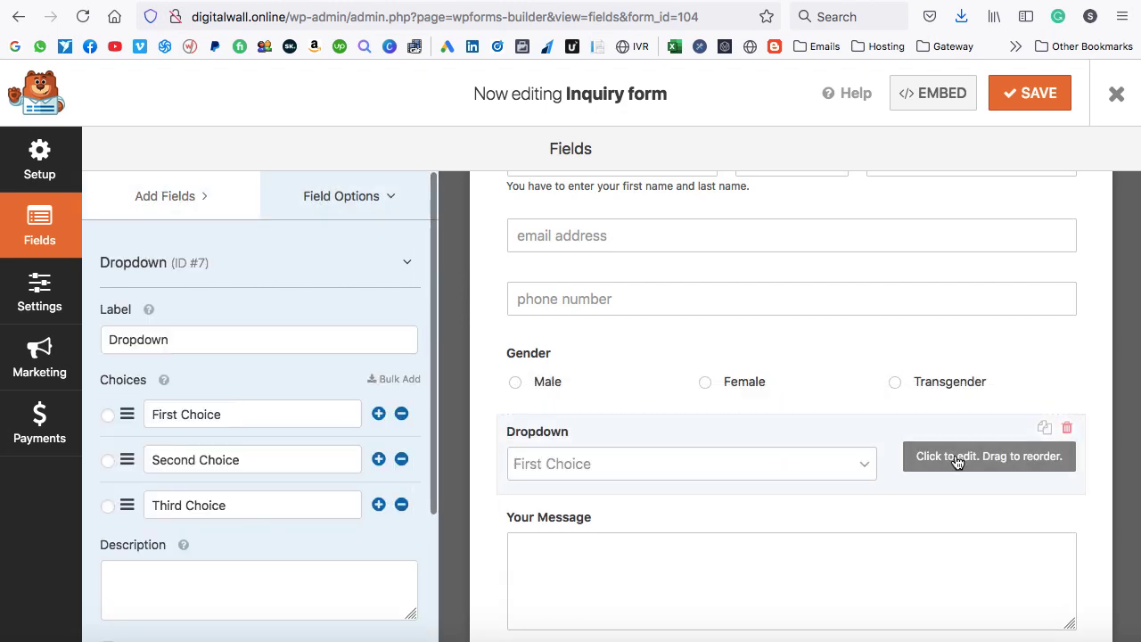
{"action": "left_click_drag", "start_coordinate": [187, 338], "coordinate": [95, 336]}
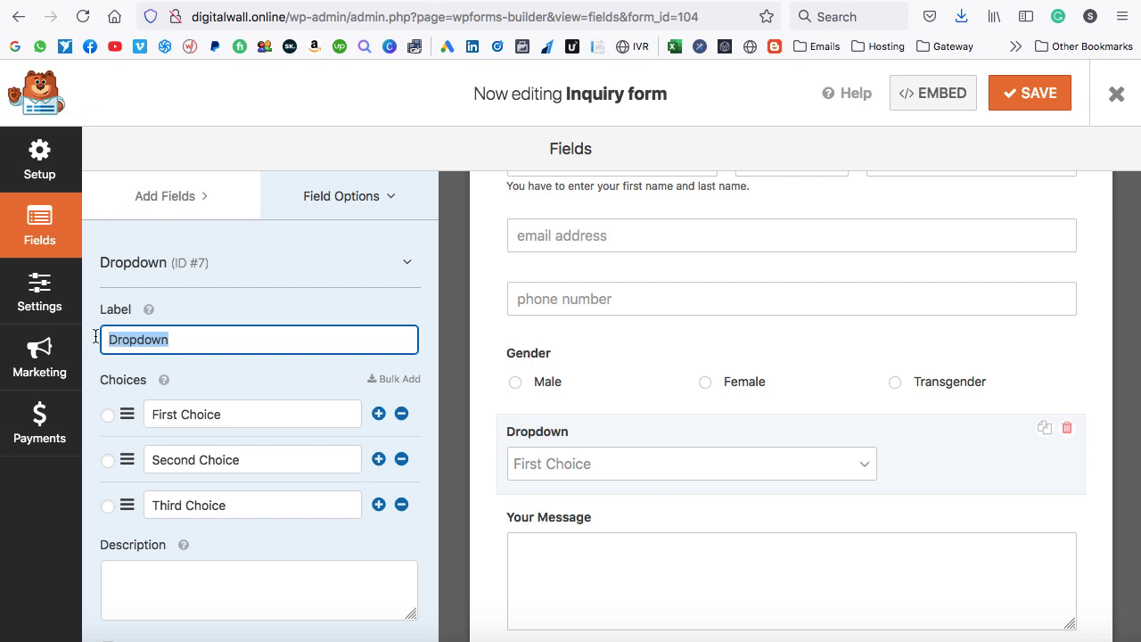
{"action": "type", "text": "Country"}
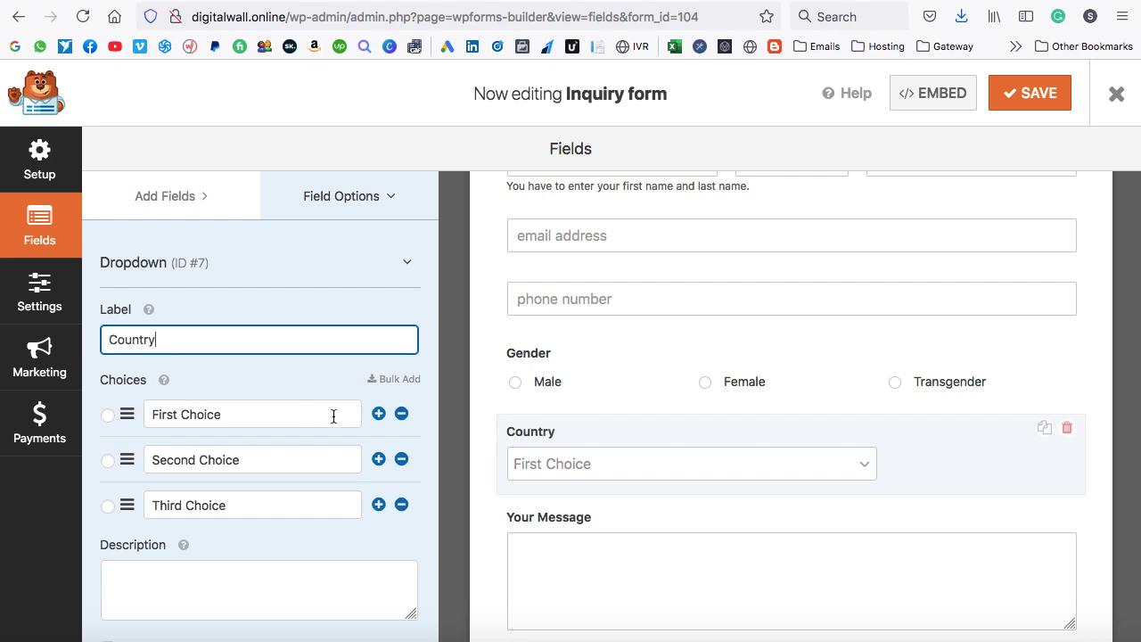
{"action": "left_click", "coordinate": [402, 415]}
Delete the Second Choice option and dismiss the warning that one choice must remain.
{"action": "left_click", "coordinate": [402, 415]}
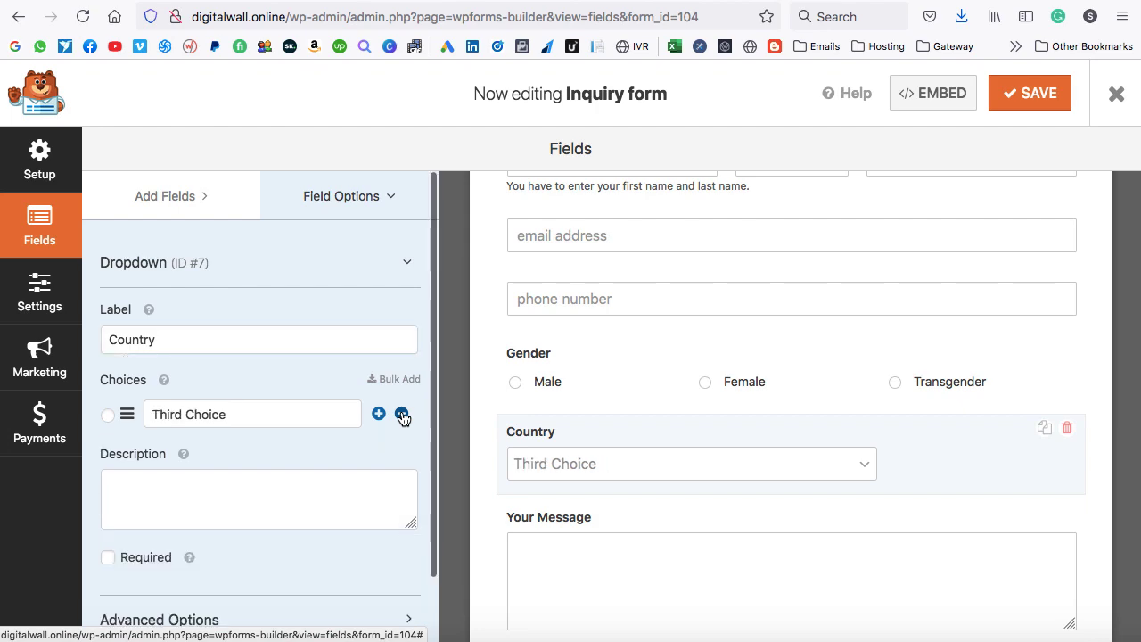
{"action": "left_click", "coordinate": [402, 415]}
{"action": "left_click", "coordinate": [568, 408]}
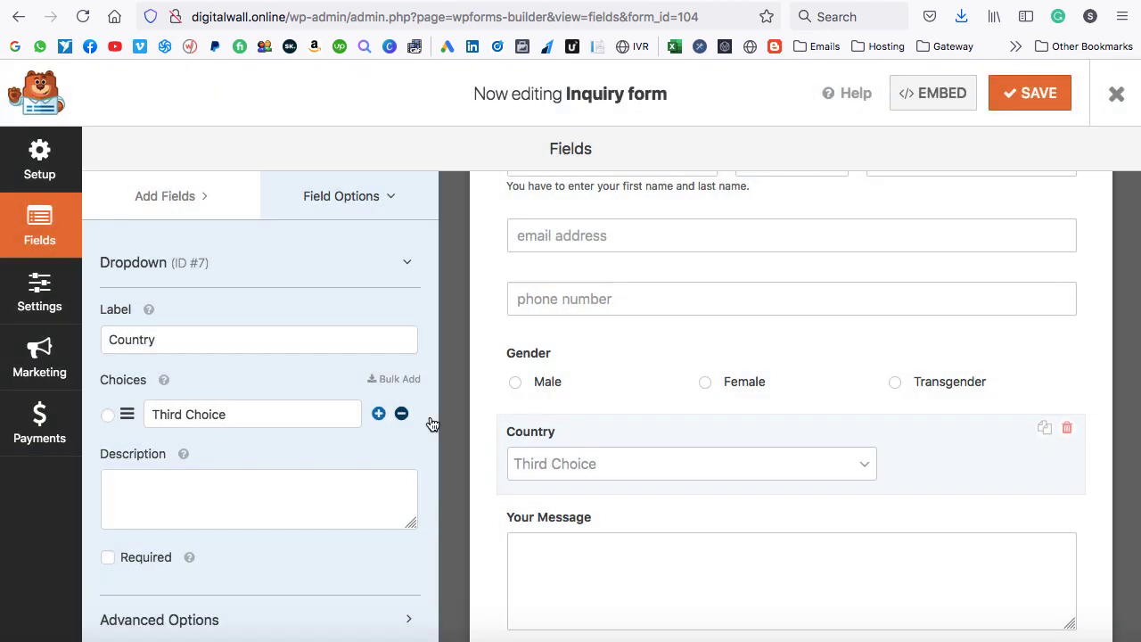
Bulk-add the Countries preset list as the Country dropdown's choices.
{"action": "left_click", "coordinate": [401, 382]}
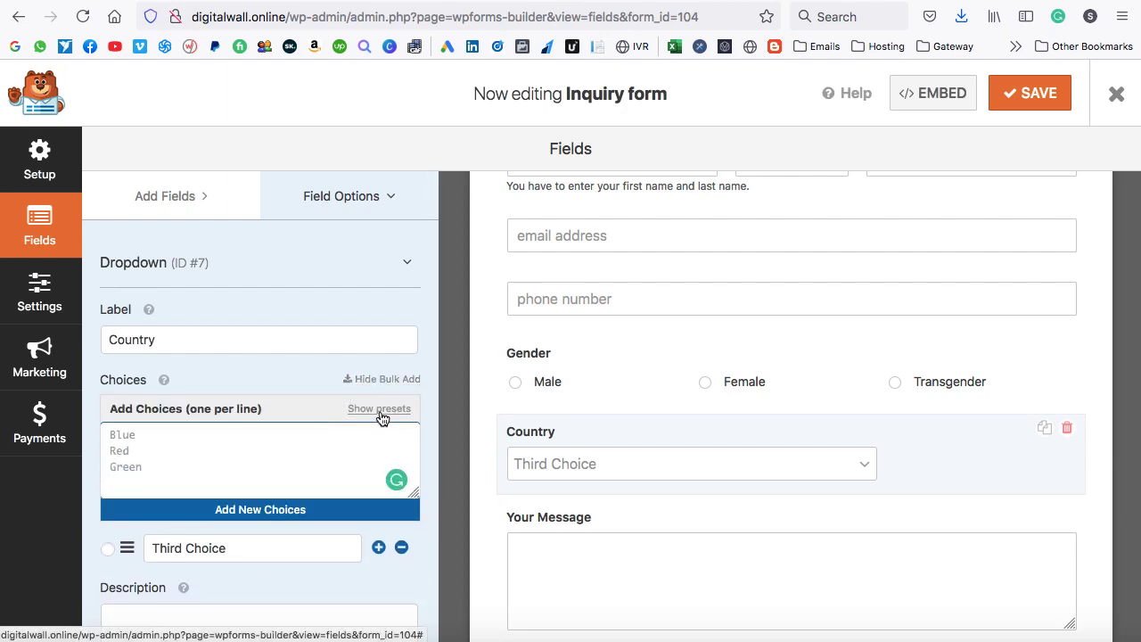
{"action": "left_click", "coordinate": [379, 408]}
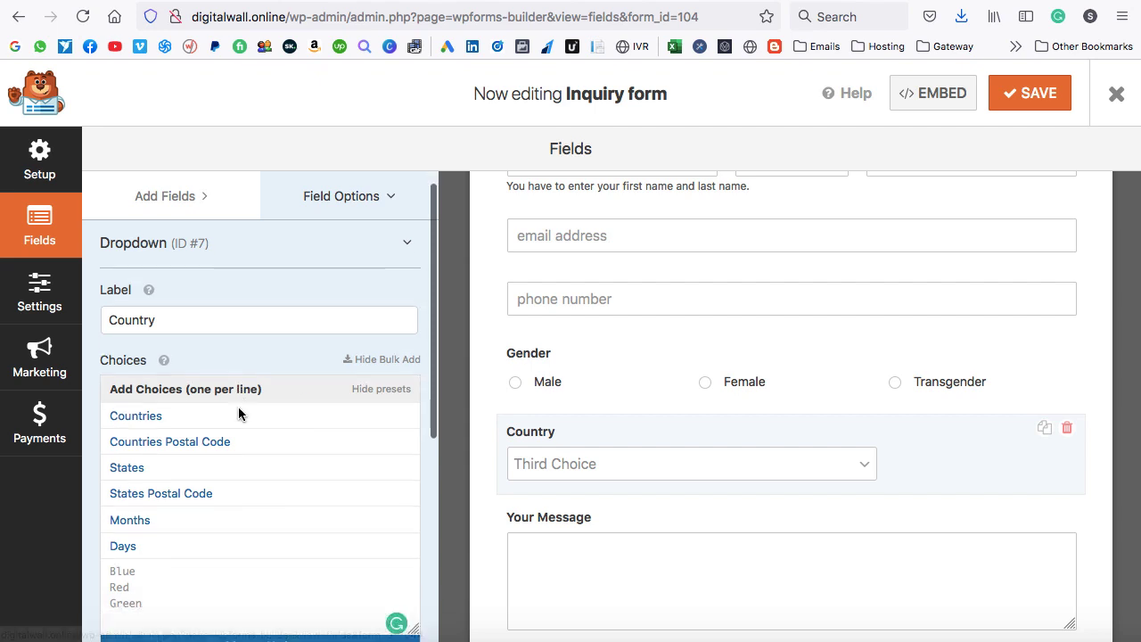
{"action": "scroll", "coordinate": [238, 407], "scroll_direction": "down", "scroll_amount": 2}
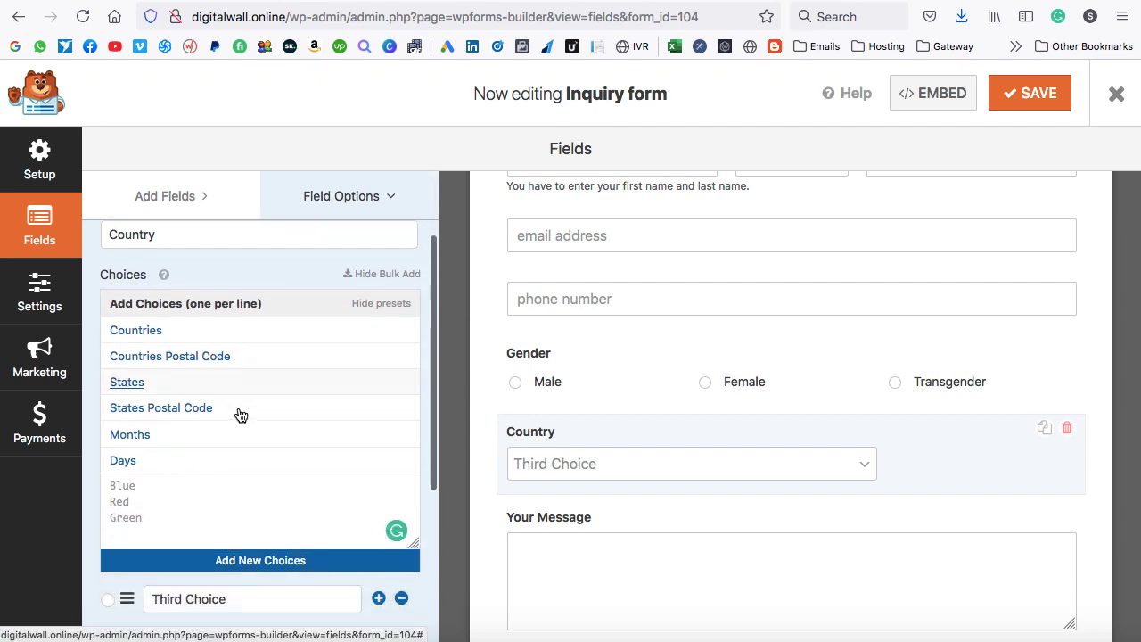
{"action": "left_click", "coordinate": [135, 315]}
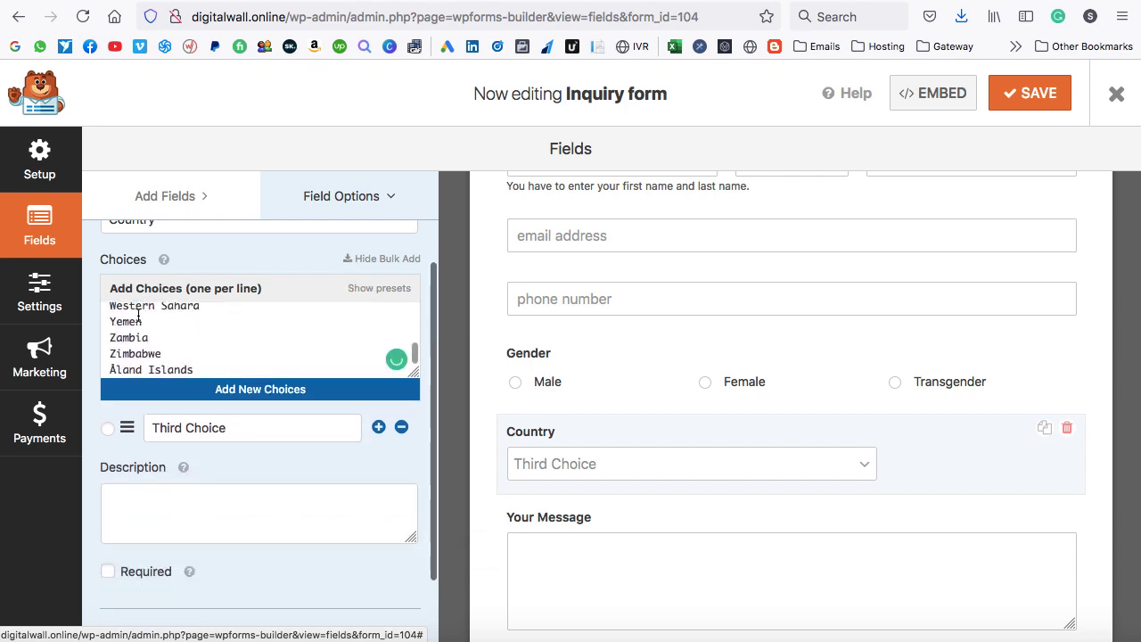
{"action": "scroll", "coordinate": [219, 352], "scroll_direction": "up", "scroll_amount": 2}
{"action": "scroll", "coordinate": [219, 352], "scroll_direction": "down", "scroll_amount": 2}
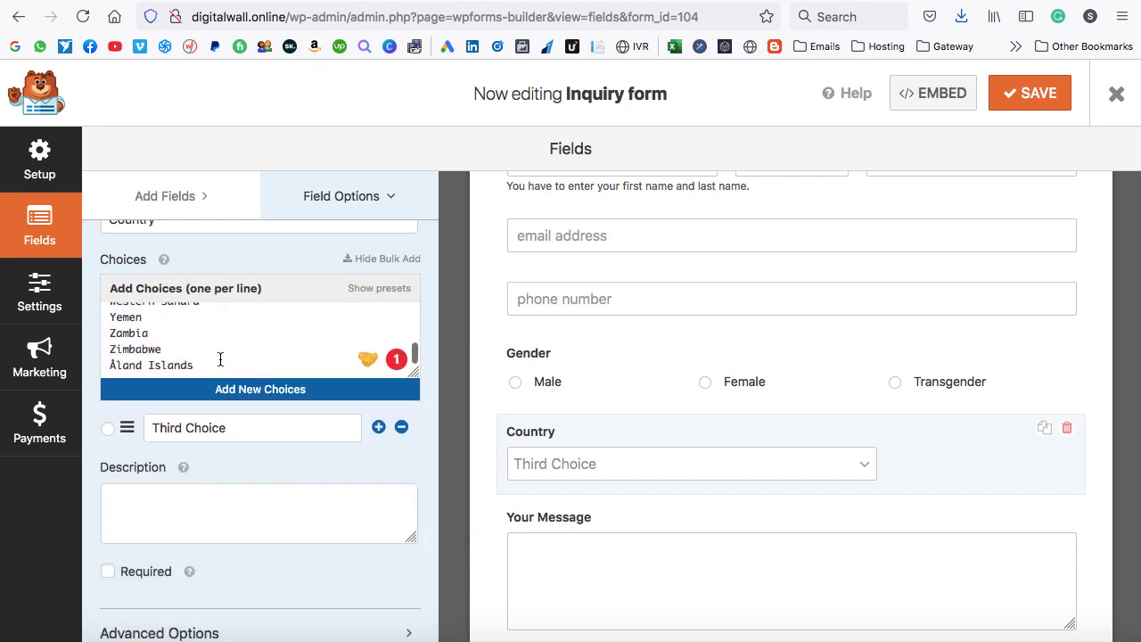
{"action": "left_click", "coordinate": [260, 390]}
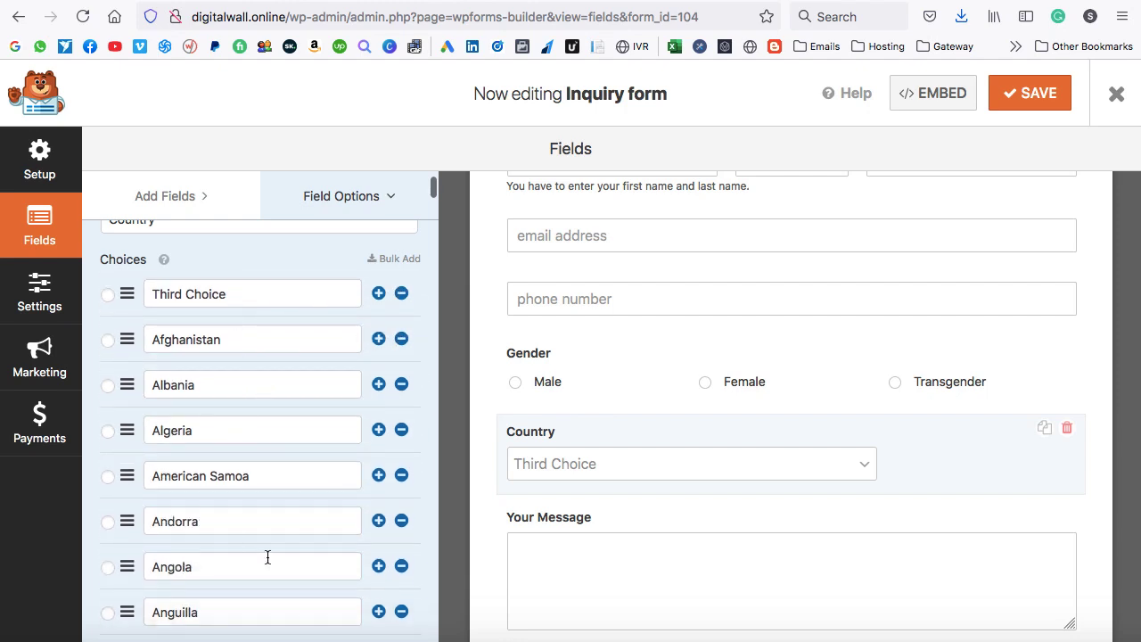
{"action": "scroll", "coordinate": [268, 556], "scroll_direction": "down", "scroll_amount": 6}
{"action": "scroll", "coordinate": [268, 556], "scroll_direction": "up", "scroll_amount": 9}
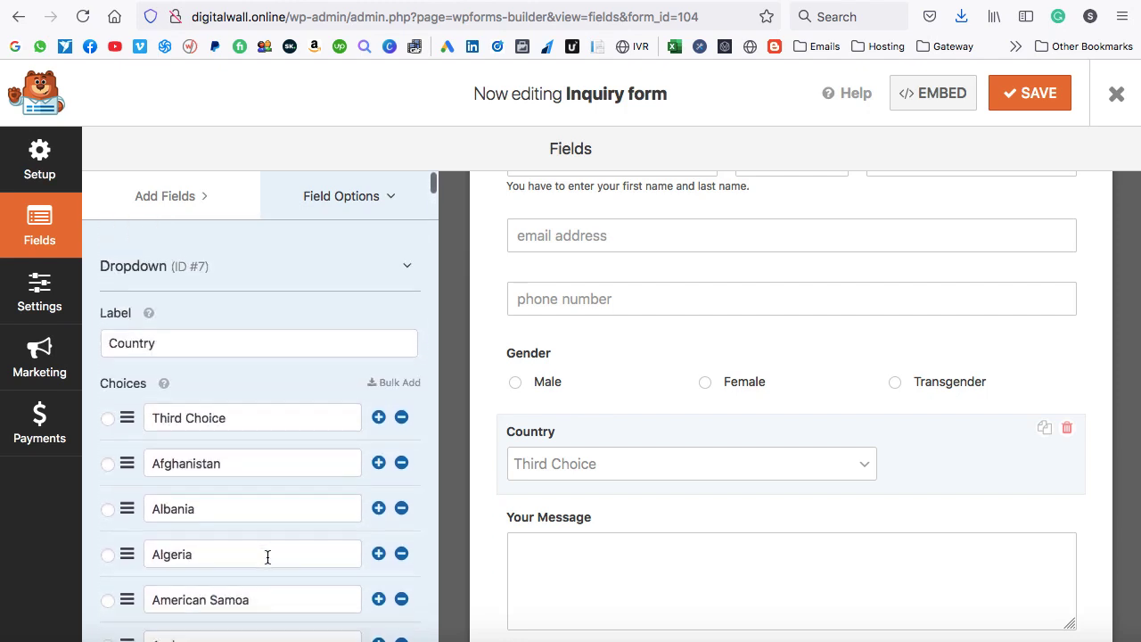
Remove Third Choice, then set the Country dropdown's Field Size to Large and Style to Modern.
{"action": "left_click", "coordinate": [401, 416]}
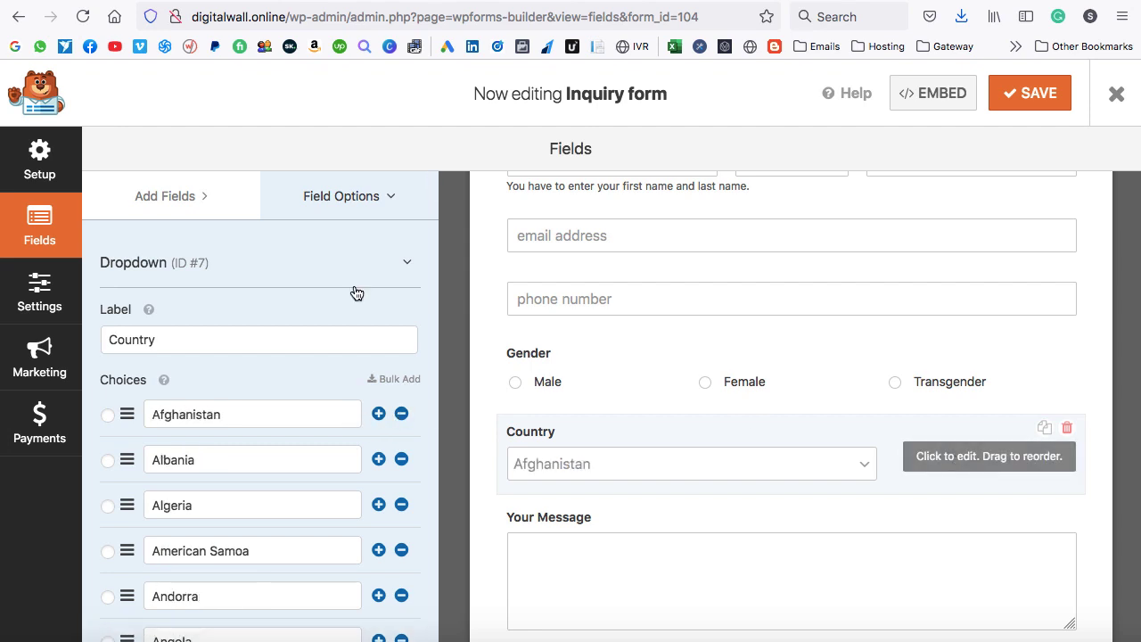
{"action": "left_click", "coordinate": [403, 267]}
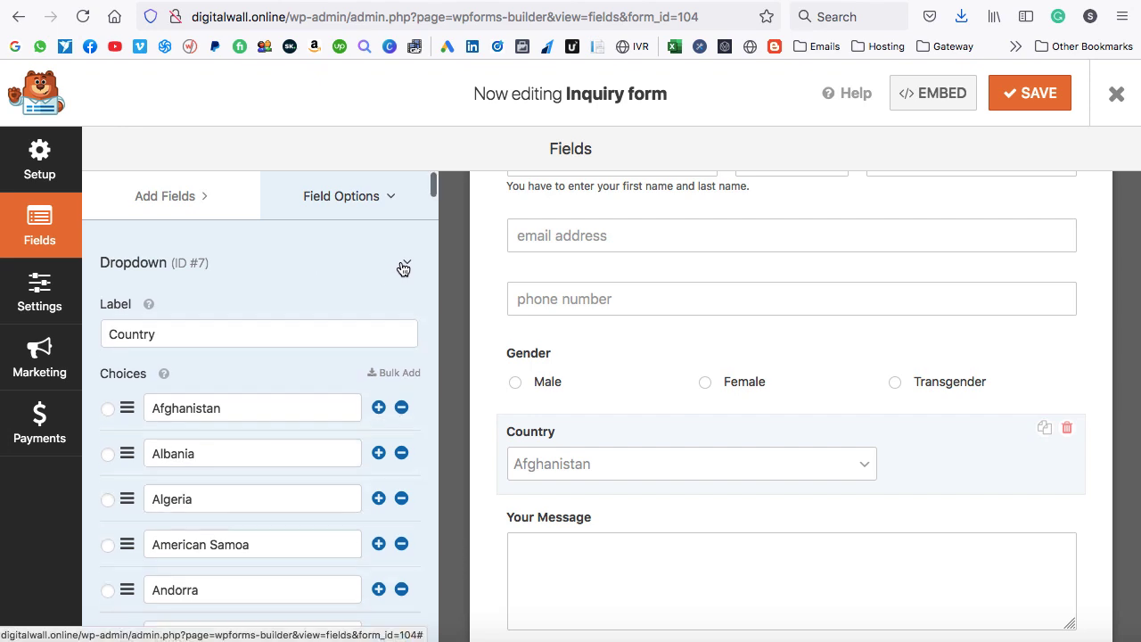
{"action": "left_click", "coordinate": [247, 323]}
{"action": "scroll", "coordinate": [165, 405], "scroll_direction": "down", "scroll_amount": 2}
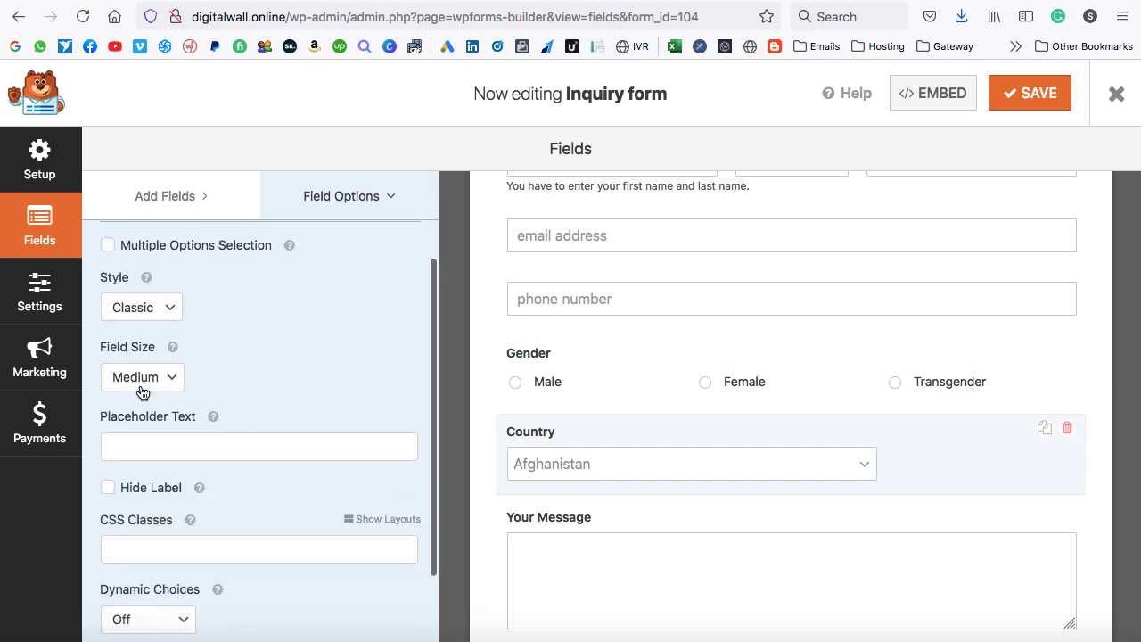
{"action": "left_click", "coordinate": [155, 377]}
{"action": "left_click", "coordinate": [156, 391]}
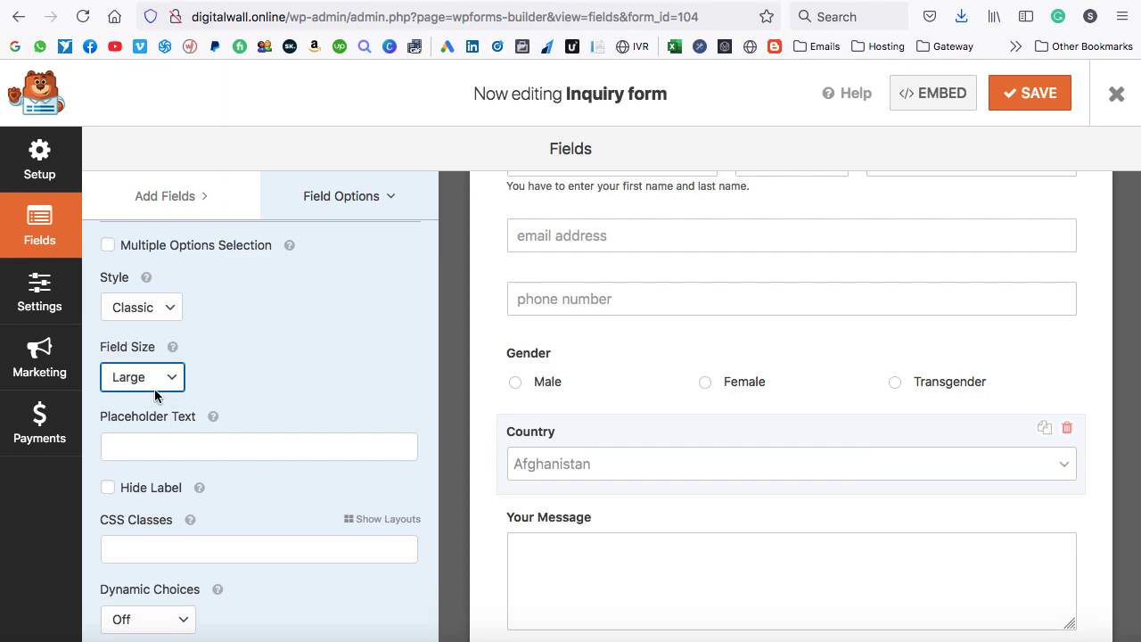
{"action": "left_click", "coordinate": [151, 307]}
{"action": "left_click", "coordinate": [155, 322]}
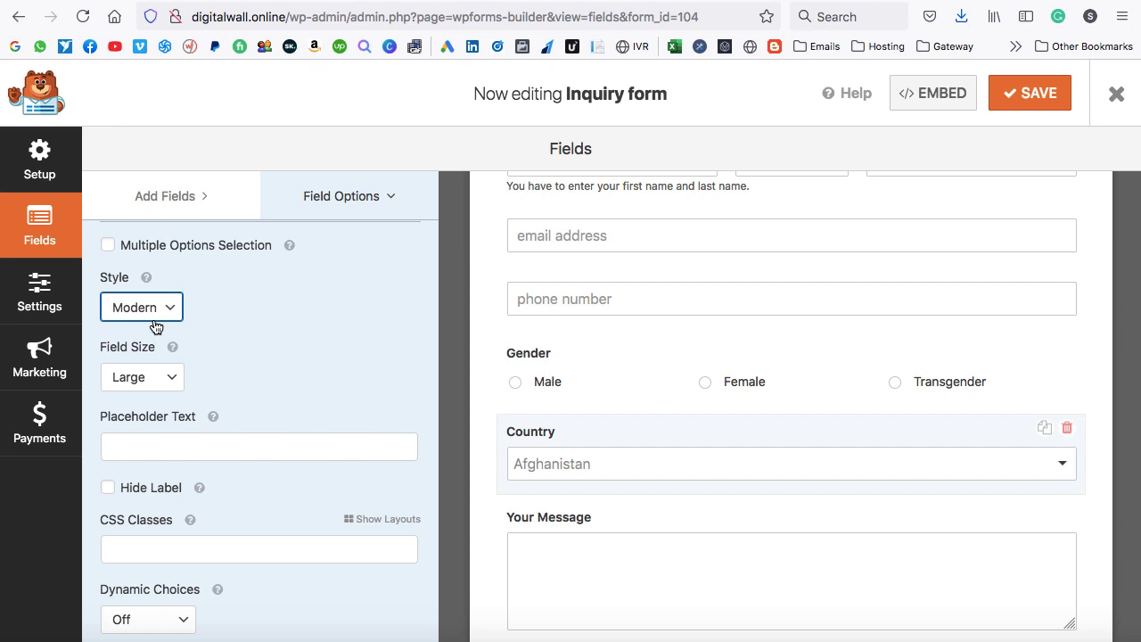
{"action": "left_click", "coordinate": [256, 312]}
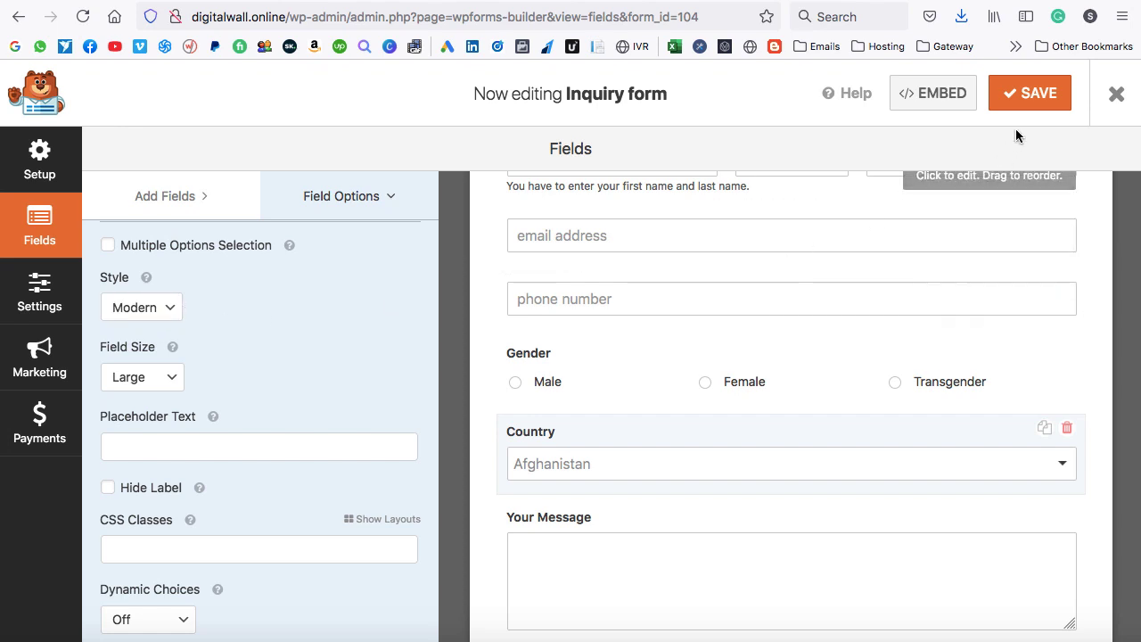
Save the form and reload the live Contact page.
{"action": "left_click", "coordinate": [1029, 94]}
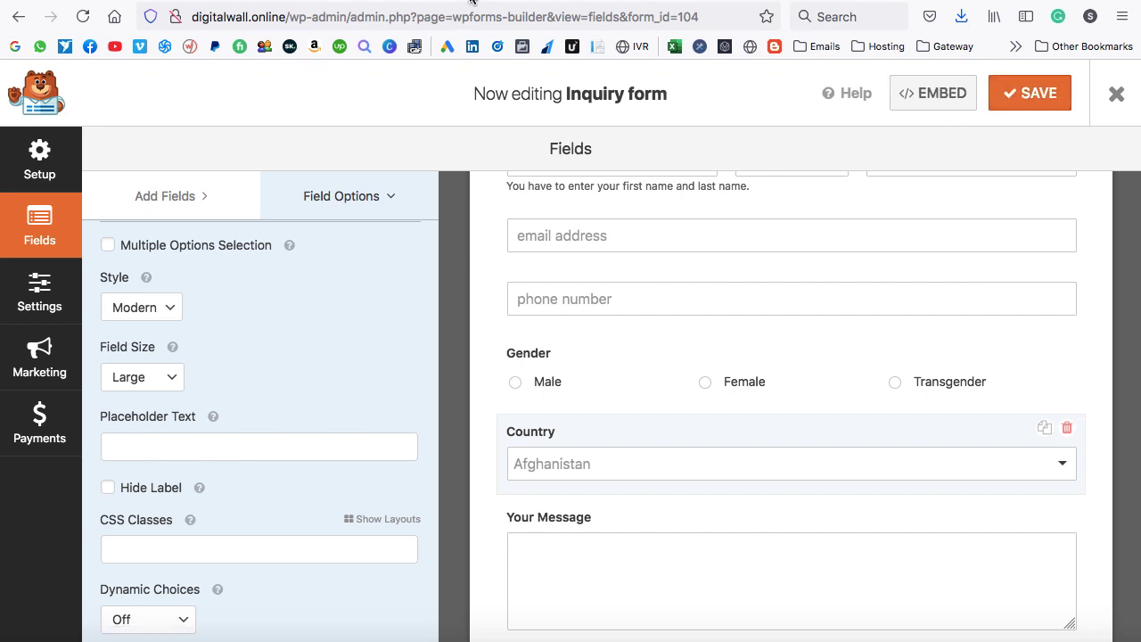
{"action": "key", "text": "ctrl+Tab"}
{"action": "left_click", "coordinate": [81, 16]}
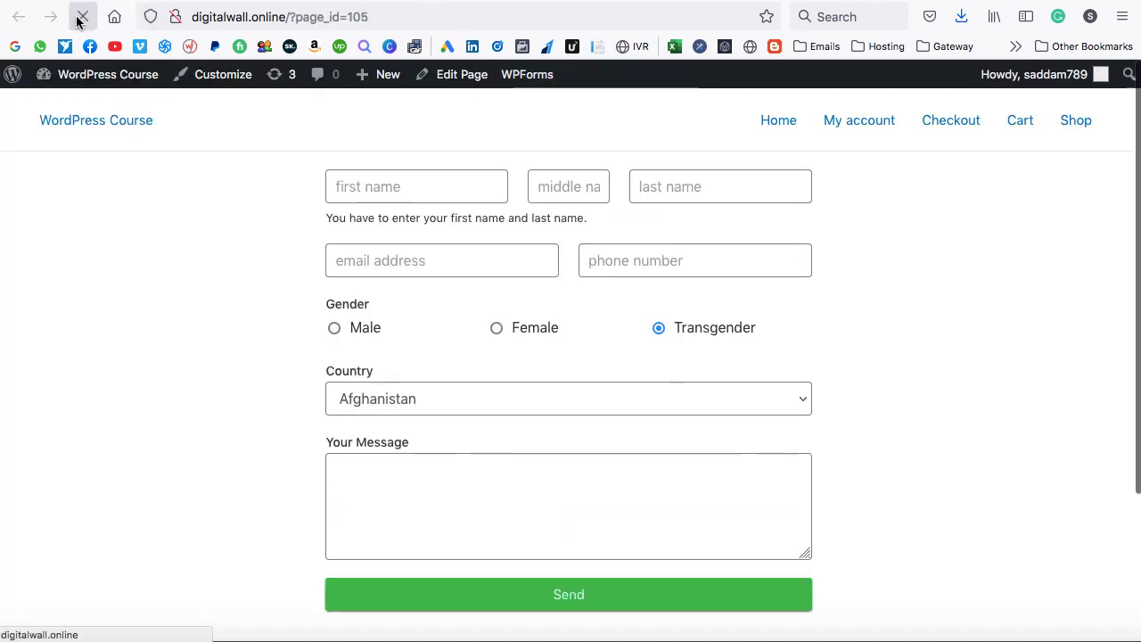
Open the Country dropdown, scroll through the countries from Afghanistan, and close it unselected.
{"action": "left_click", "coordinate": [787, 399]}
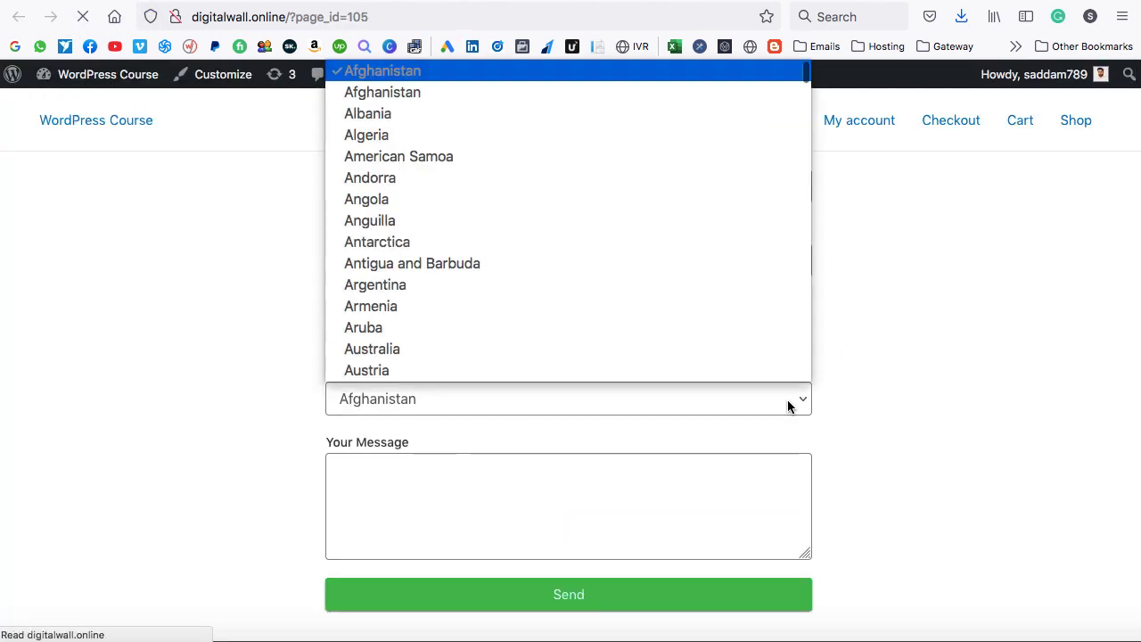
{"action": "left_click", "coordinate": [629, 390]}
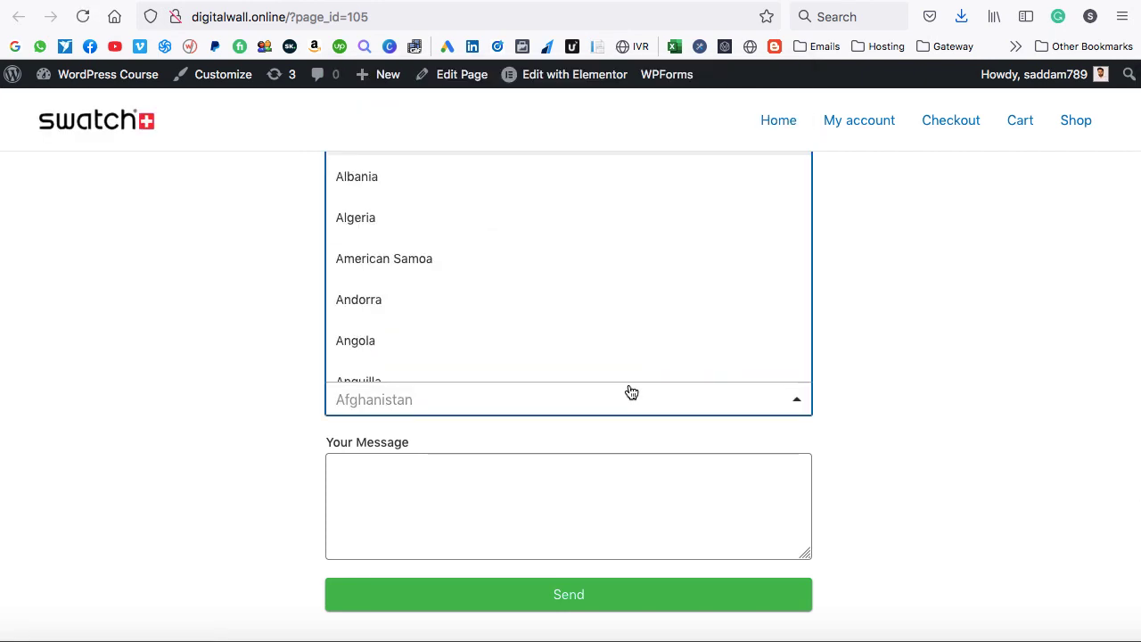
{"action": "scroll", "coordinate": [569, 295], "scroll_direction": "down", "scroll_amount": 2}
{"action": "scroll", "coordinate": [569, 295], "scroll_direction": "up", "scroll_amount": 2}
{"action": "scroll", "coordinate": [570, 295], "scroll_direction": "up", "scroll_amount": 1}
{"action": "scroll", "coordinate": [570, 295], "scroll_direction": "down", "scroll_amount": 3}
{"action": "scroll", "coordinate": [569, 295], "scroll_direction": "down", "scroll_amount": 1}
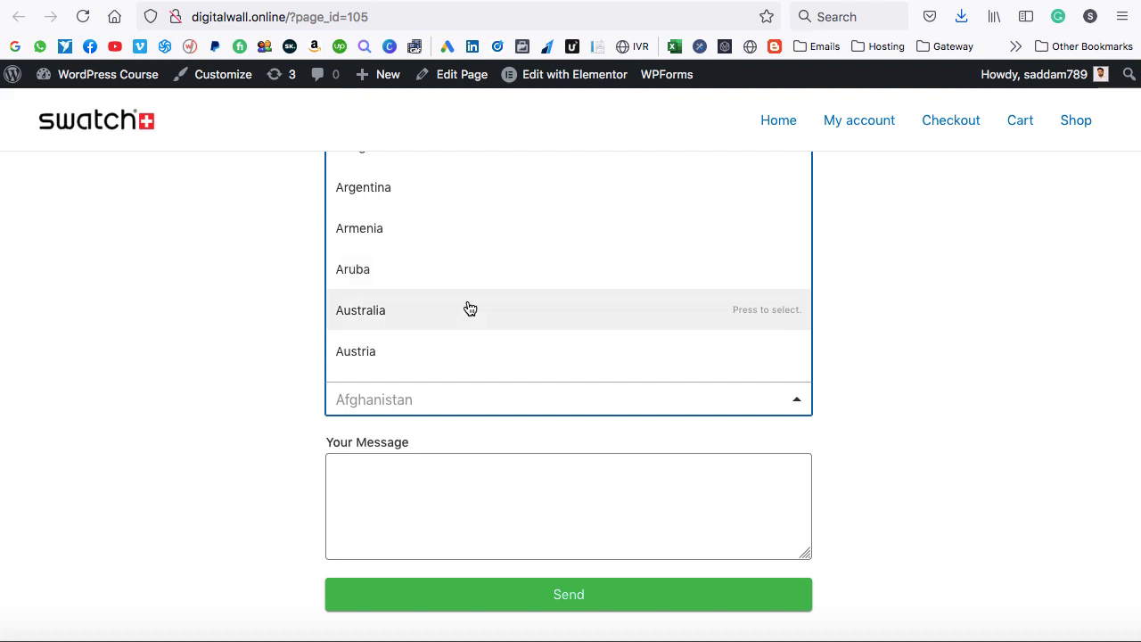
{"action": "left_click", "coordinate": [275, 322]}
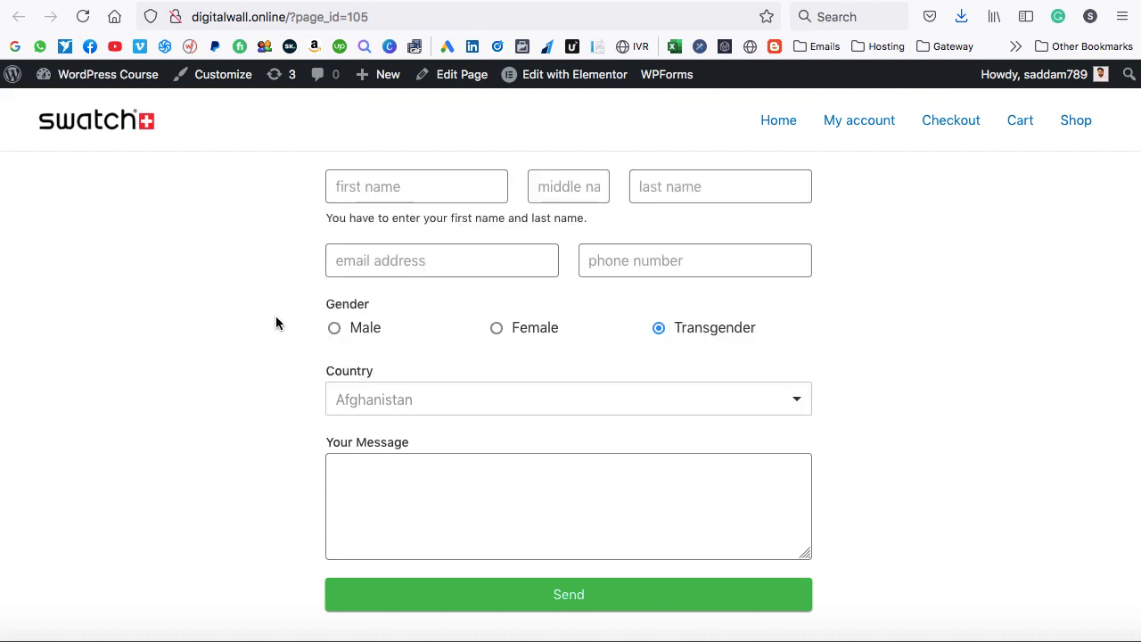
Back in the builder, add a Multiple Choice field below Country.
{"action": "left_click", "coordinate": [317, 1]}
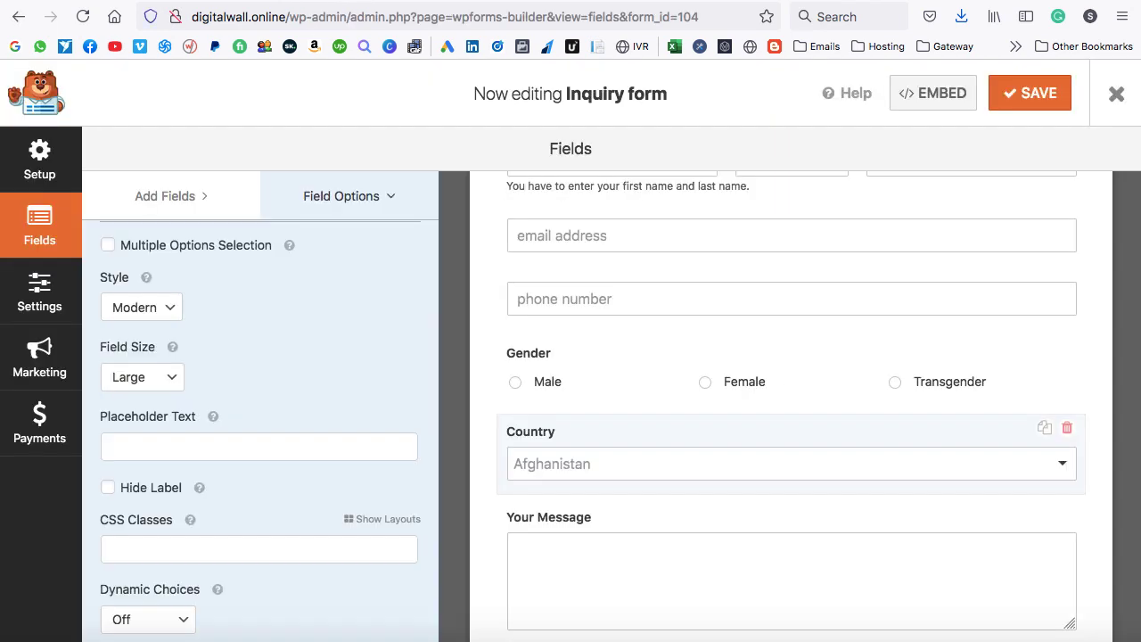
{"action": "scroll", "coordinate": [284, 312], "scroll_direction": "up", "scroll_amount": 3}
{"action": "left_click", "coordinate": [332, 319]}
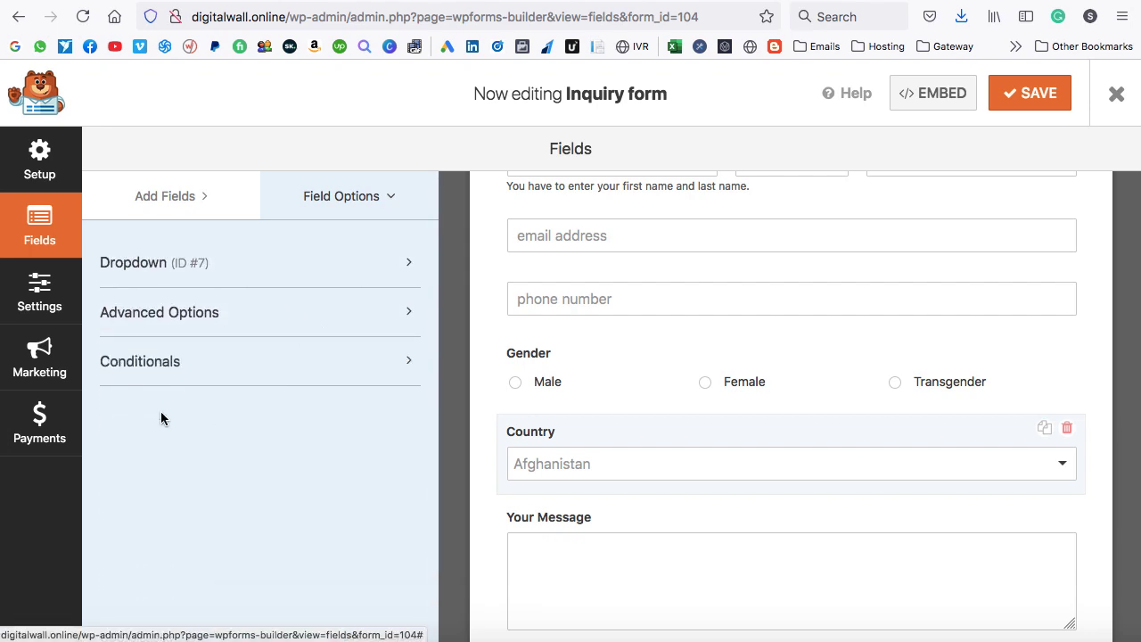
{"action": "left_click", "coordinate": [400, 365]}
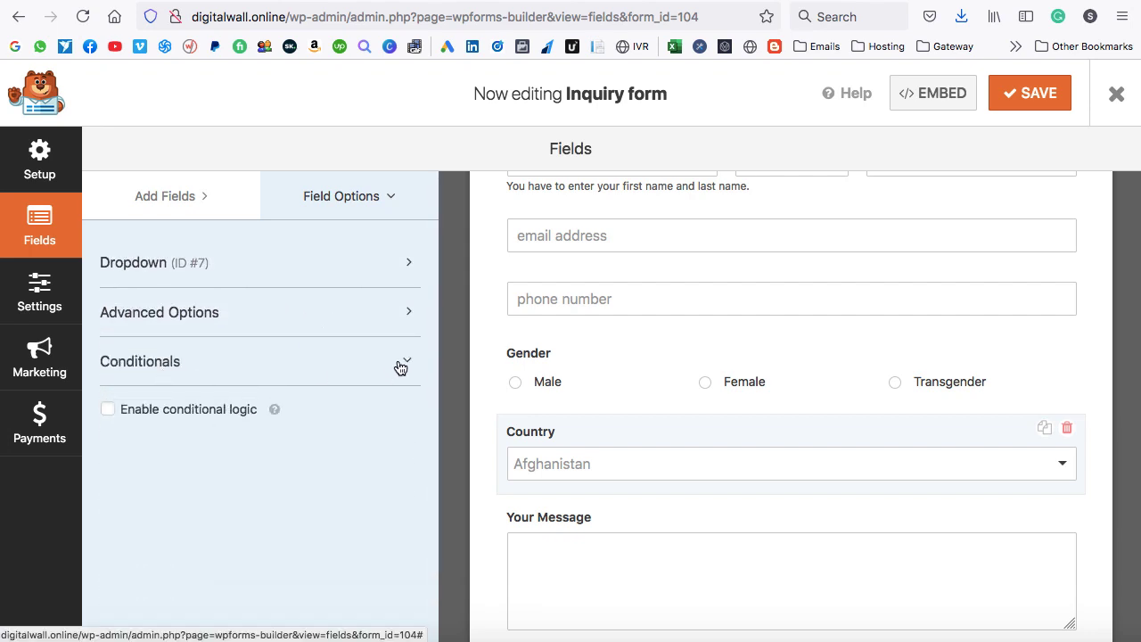
{"action": "left_click", "coordinate": [400, 366]}
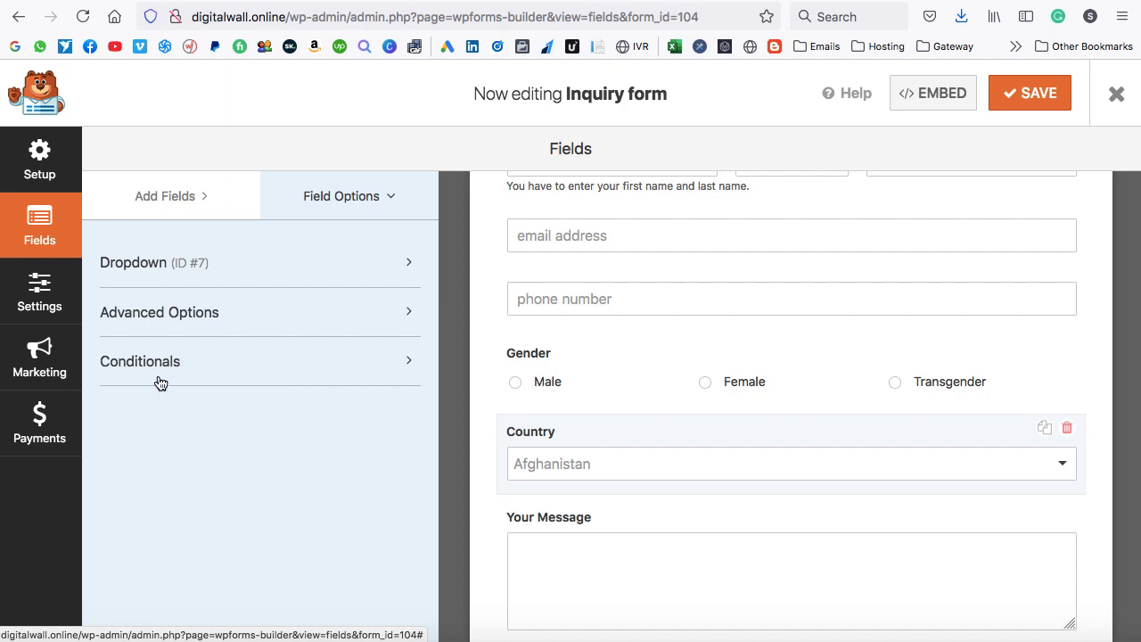
{"action": "left_click", "coordinate": [181, 201]}
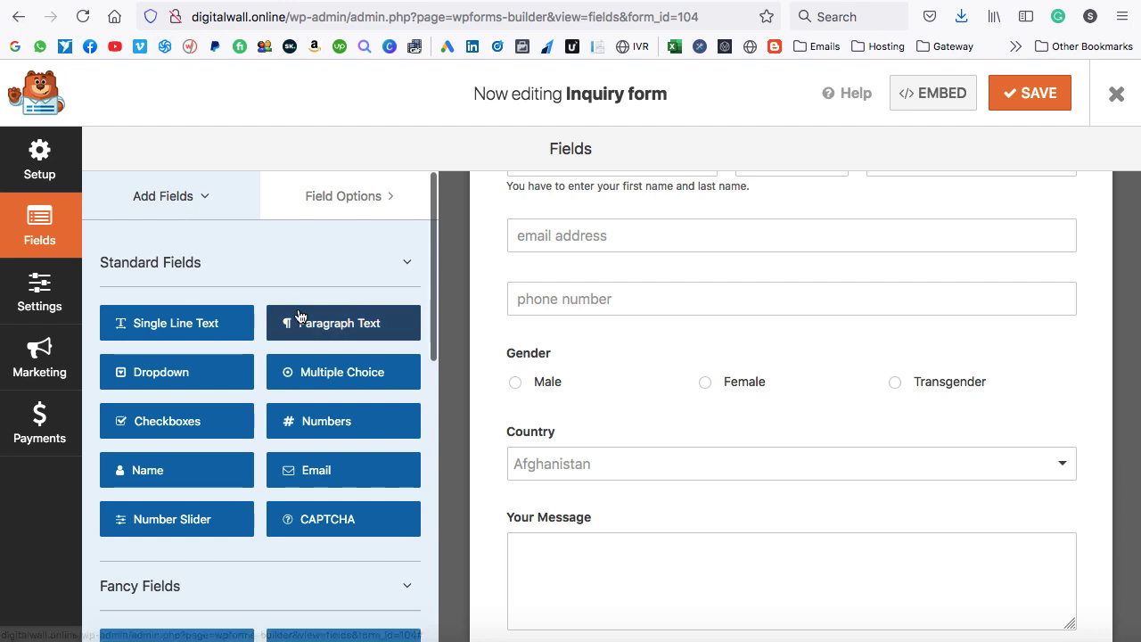
{"action": "left_click_drag", "start_coordinate": [303, 374], "coordinate": [551, 509]}
Label the field Status with choices New Customer and Existing Customer.
{"action": "scroll", "coordinate": [551, 509], "scroll_direction": "down", "scroll_amount": 2}
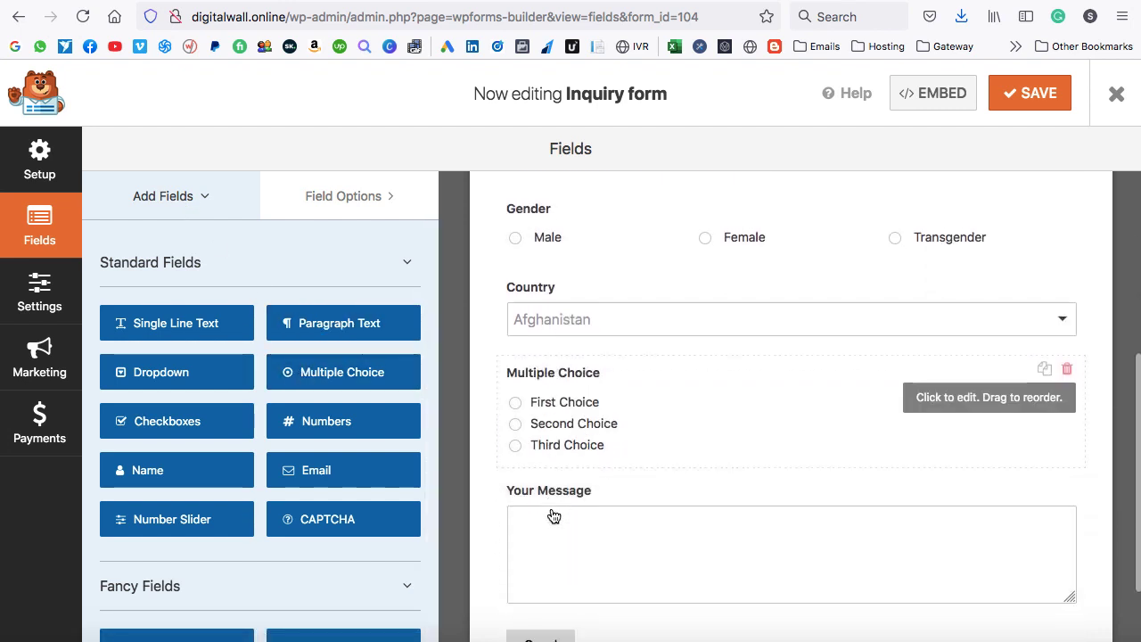
{"action": "left_click", "coordinate": [923, 379]}
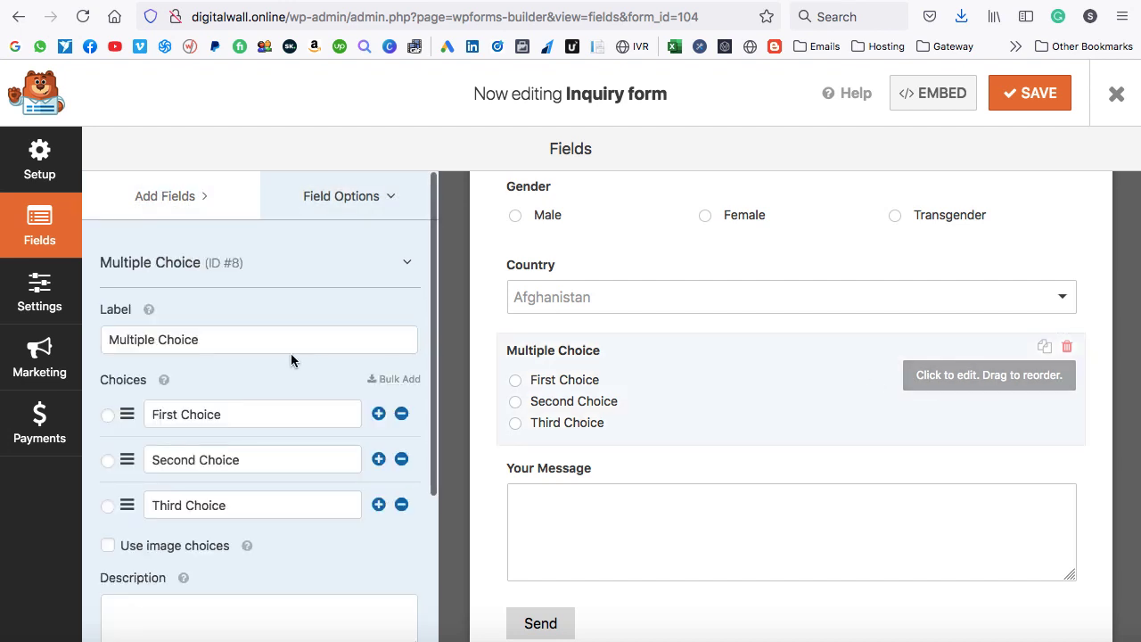
{"action": "left_click_drag", "start_coordinate": [237, 342], "coordinate": [98, 338]}
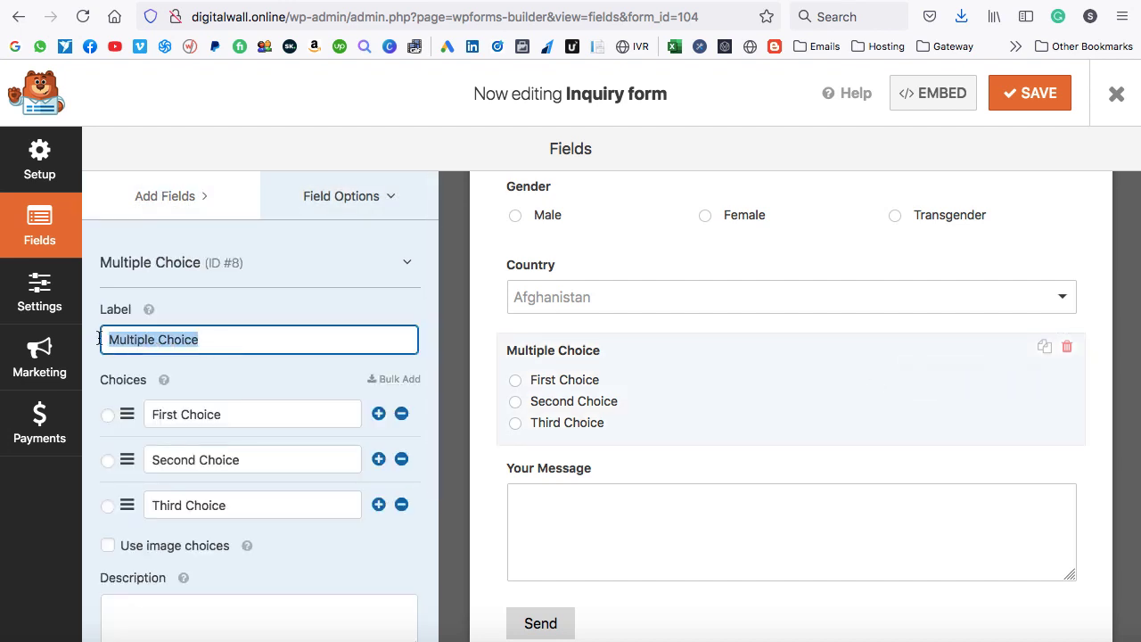
{"action": "type", "text": "Status"}
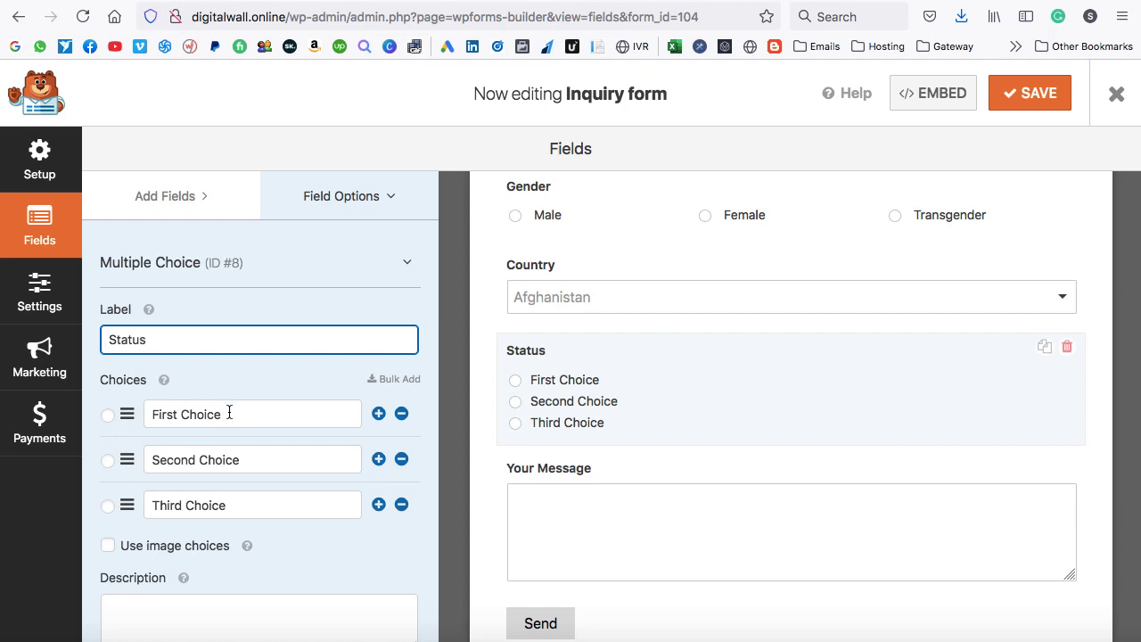
{"action": "left_click_drag", "start_coordinate": [229, 413], "coordinate": [165, 415]}
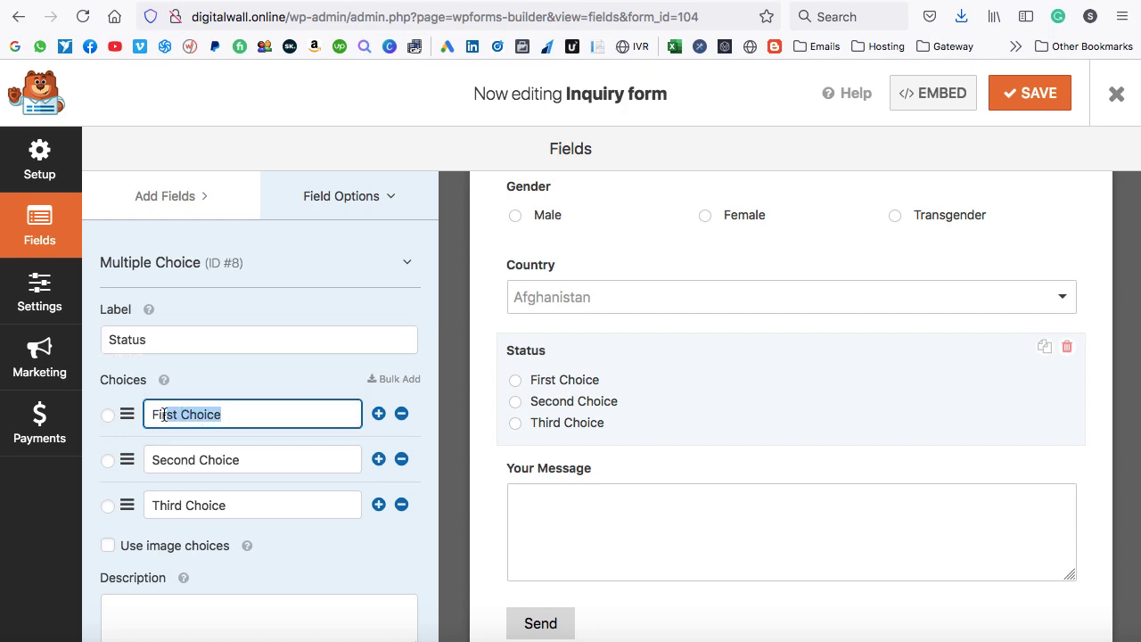
{"action": "type", "text": "New Customer"}
{"action": "left_click_drag", "start_coordinate": [246, 460], "coordinate": [147, 460]}
{"action": "type", "text": "Existing Customer"}
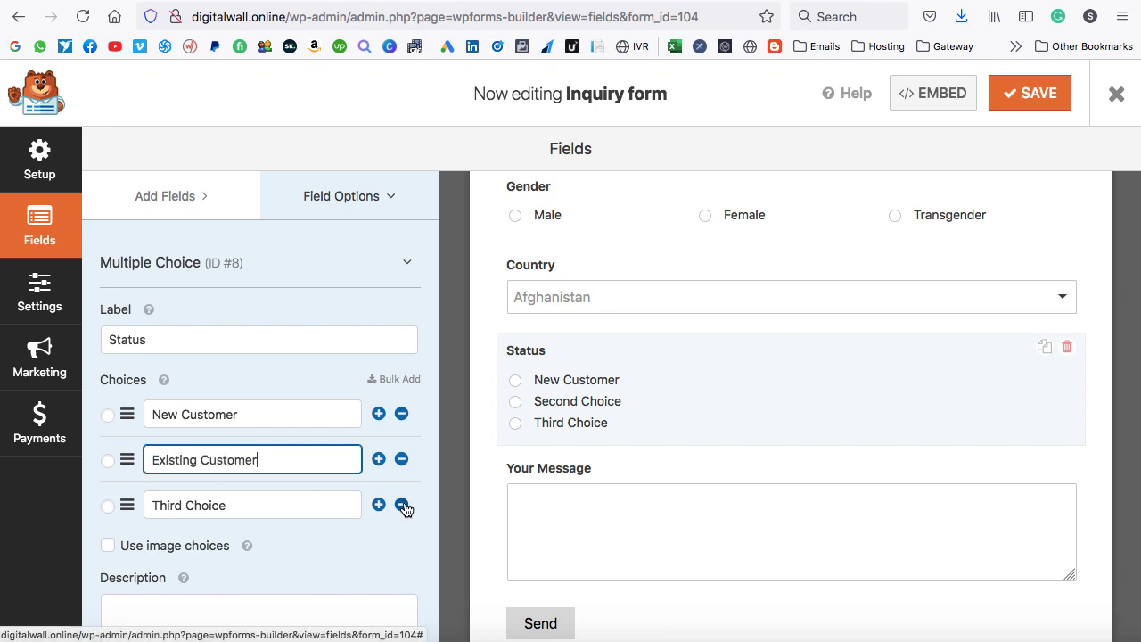
Delete the third choice and set the Status Choice Layout to Two Columns.
{"action": "left_click", "coordinate": [402, 504]}
{"action": "scroll", "coordinate": [236, 486], "scroll_direction": "down", "scroll_amount": 3}
{"action": "left_click", "coordinate": [191, 544]}
{"action": "scroll", "coordinate": [190, 541], "scroll_direction": "down", "scroll_amount": 5}
{"action": "left_click", "coordinate": [153, 413]}
{"action": "left_click", "coordinate": [153, 421]}
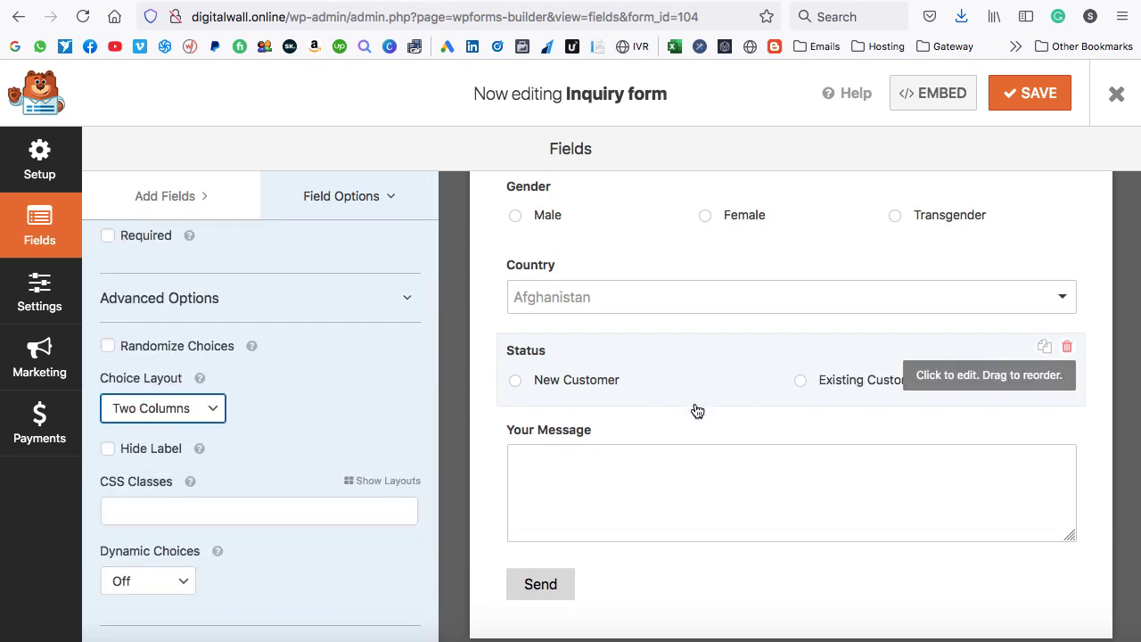
{"action": "scroll", "coordinate": [726, 397], "scroll_direction": "up", "scroll_amount": 1}
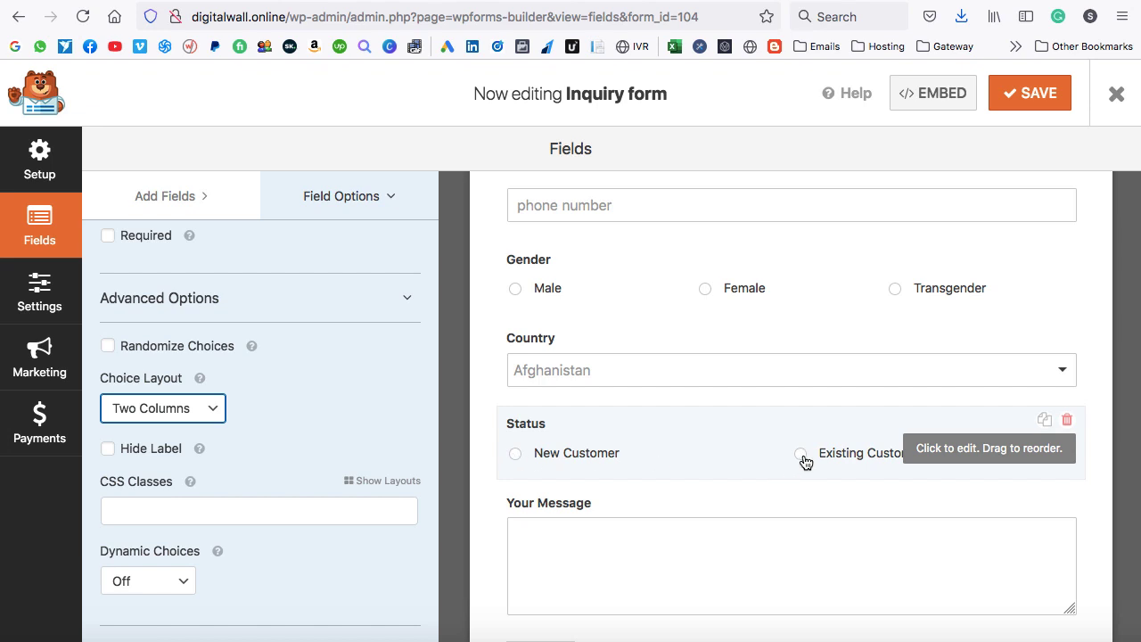
{"action": "scroll", "coordinate": [677, 486], "scroll_direction": "down", "scroll_amount": 1}
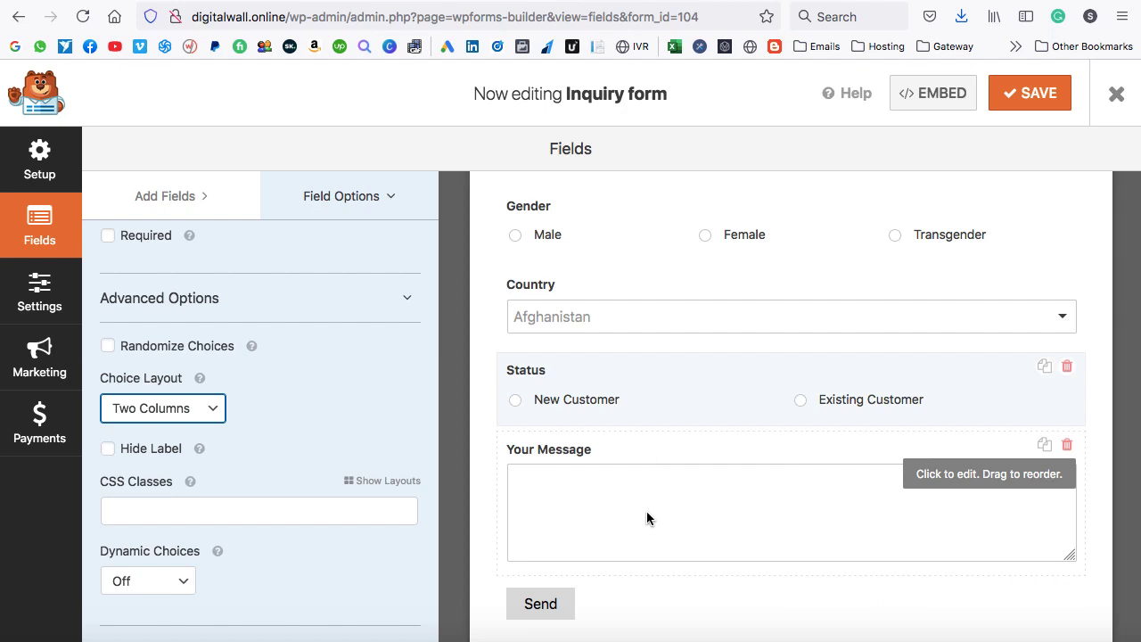
Add a Single Line Text field labelled 'Order ID' directly below Status.
{"action": "left_click", "coordinate": [188, 204]}
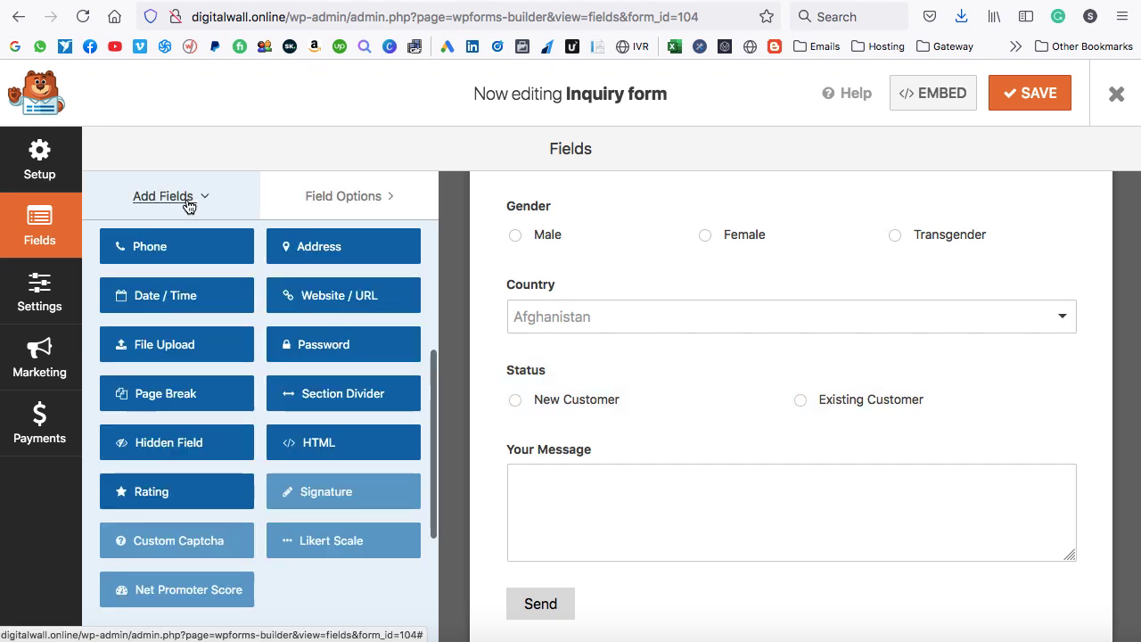
{"action": "scroll", "coordinate": [237, 294], "scroll_direction": "up", "scroll_amount": 5}
{"action": "left_click_drag", "start_coordinate": [157, 323], "coordinate": [571, 448]}
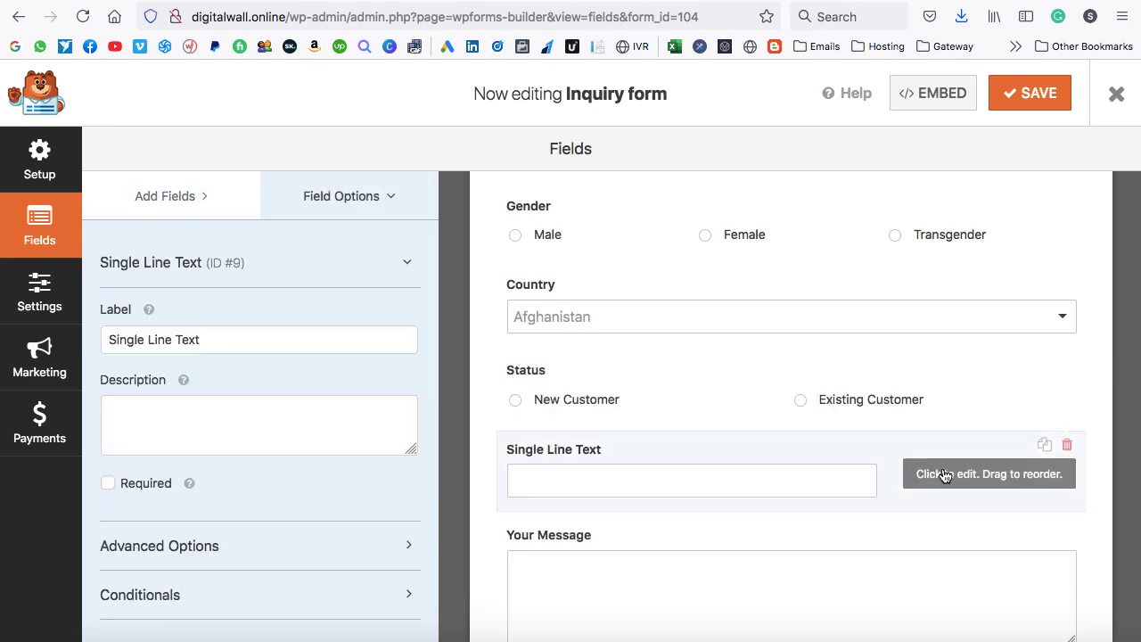
{"action": "left_click_drag", "start_coordinate": [198, 340], "coordinate": [100, 341]}
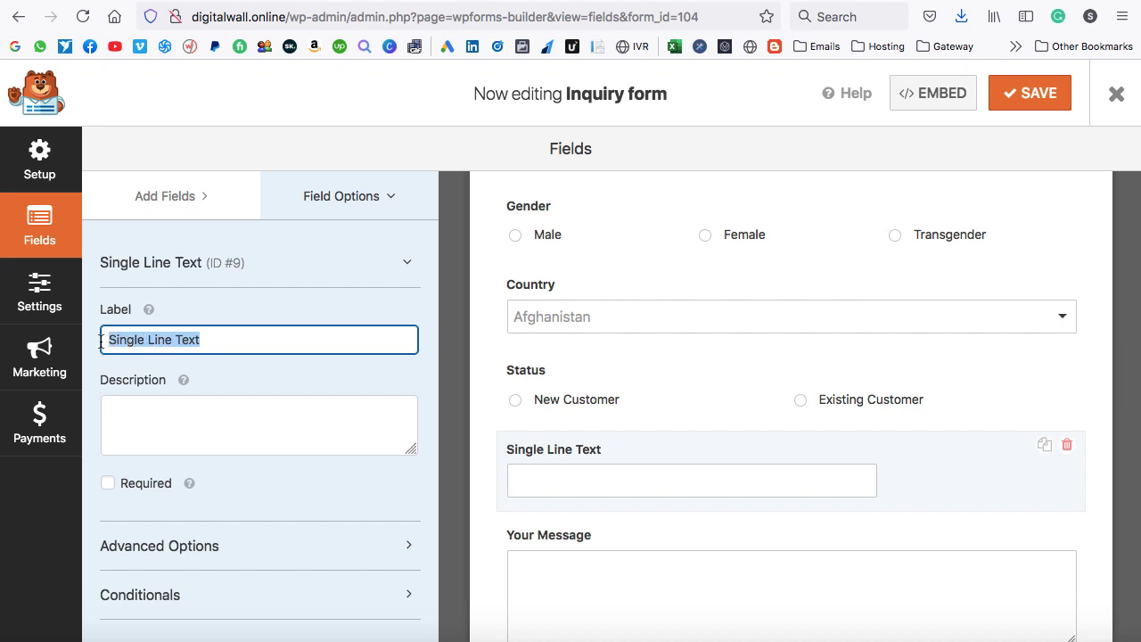
{"action": "type", "text": "Order ID"}
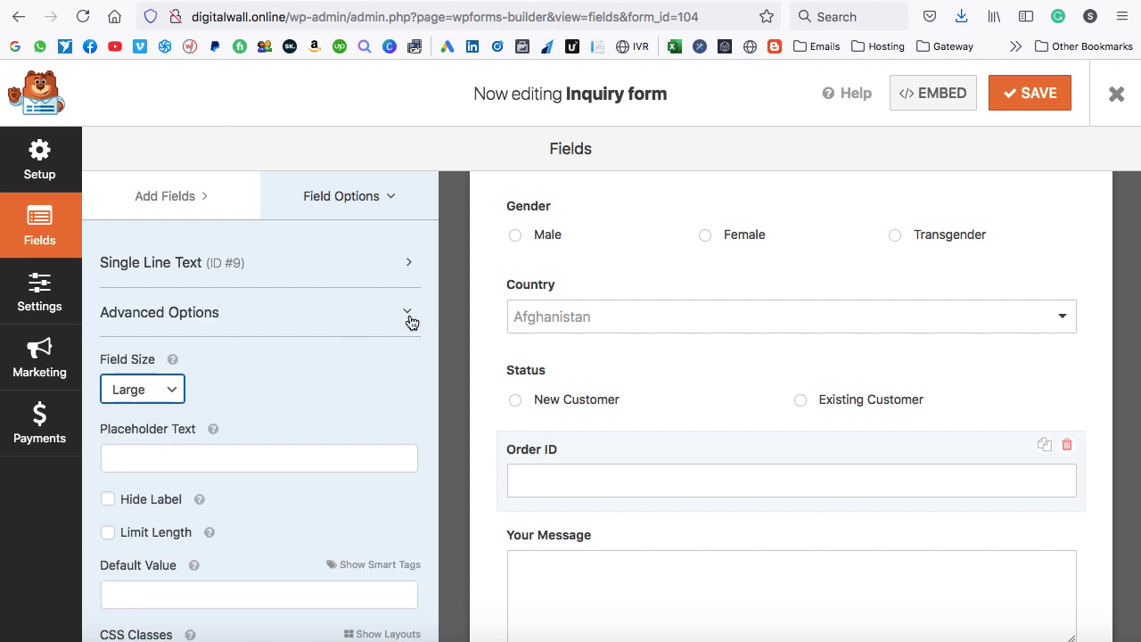
{"action": "left_click", "coordinate": [409, 314]}
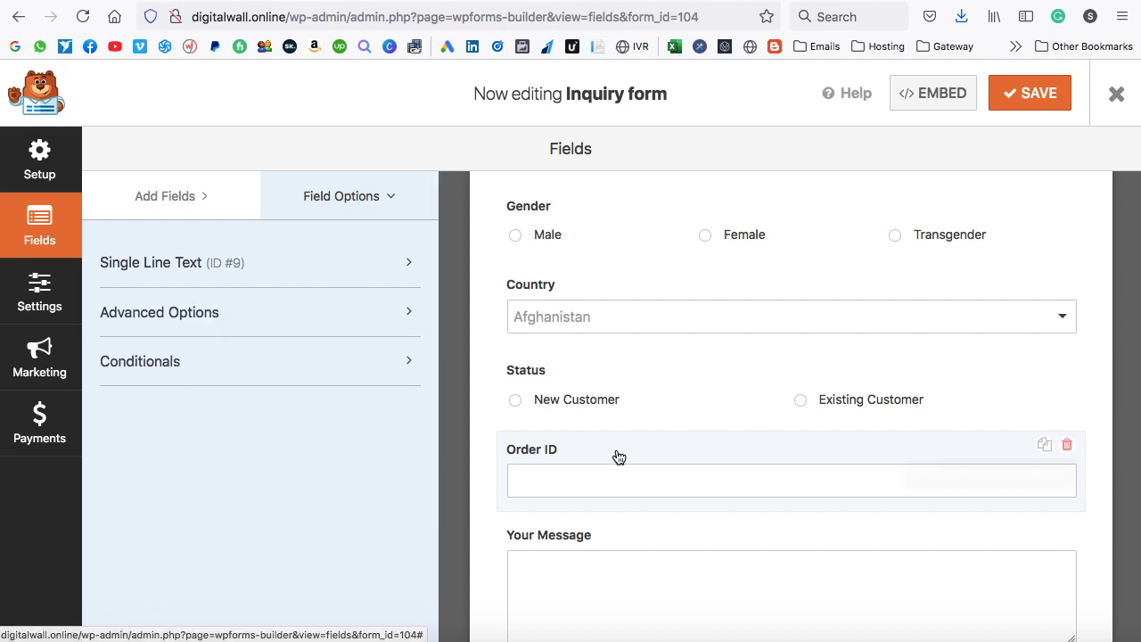
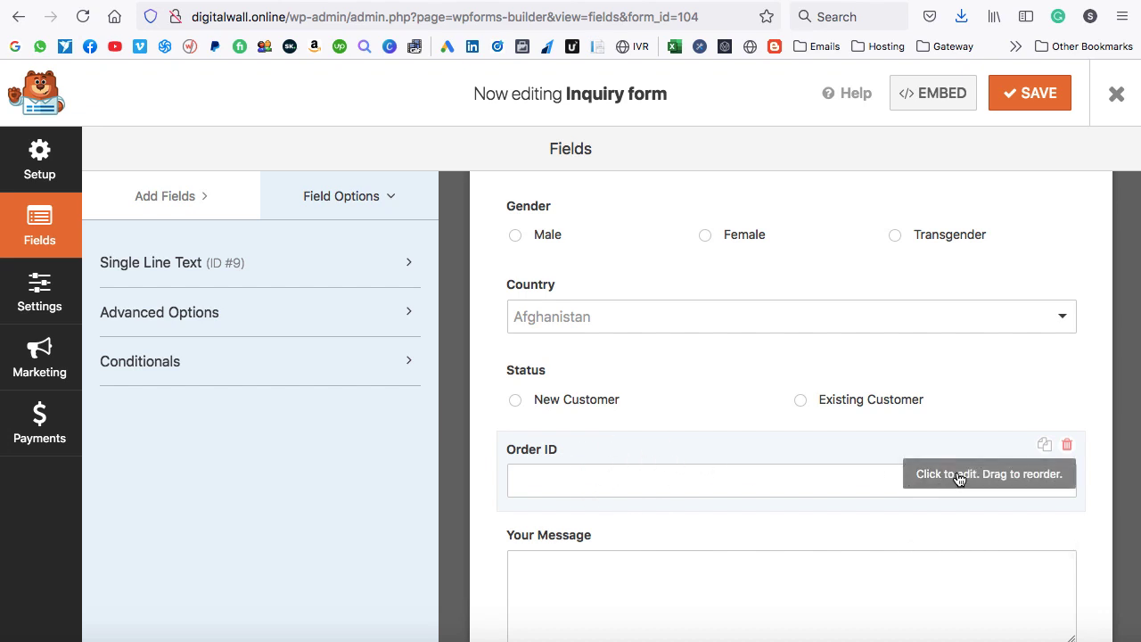
Show the Order ID field only when Status is Existing Customer, then save the form.
{"action": "left_click", "coordinate": [176, 365]}
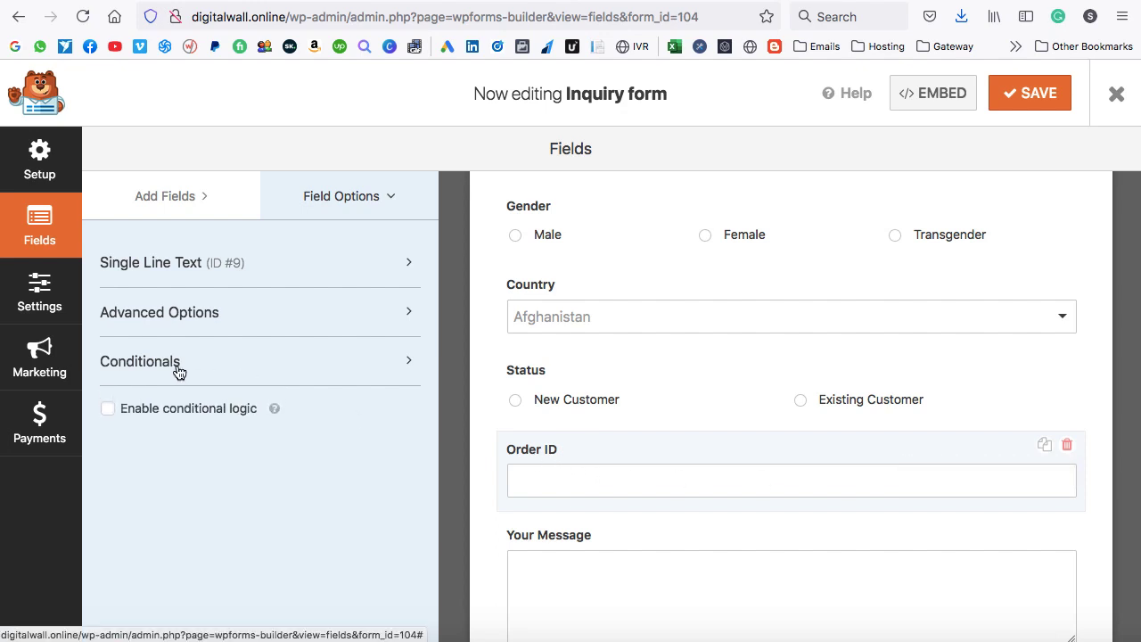
{"action": "left_click", "coordinate": [107, 410]}
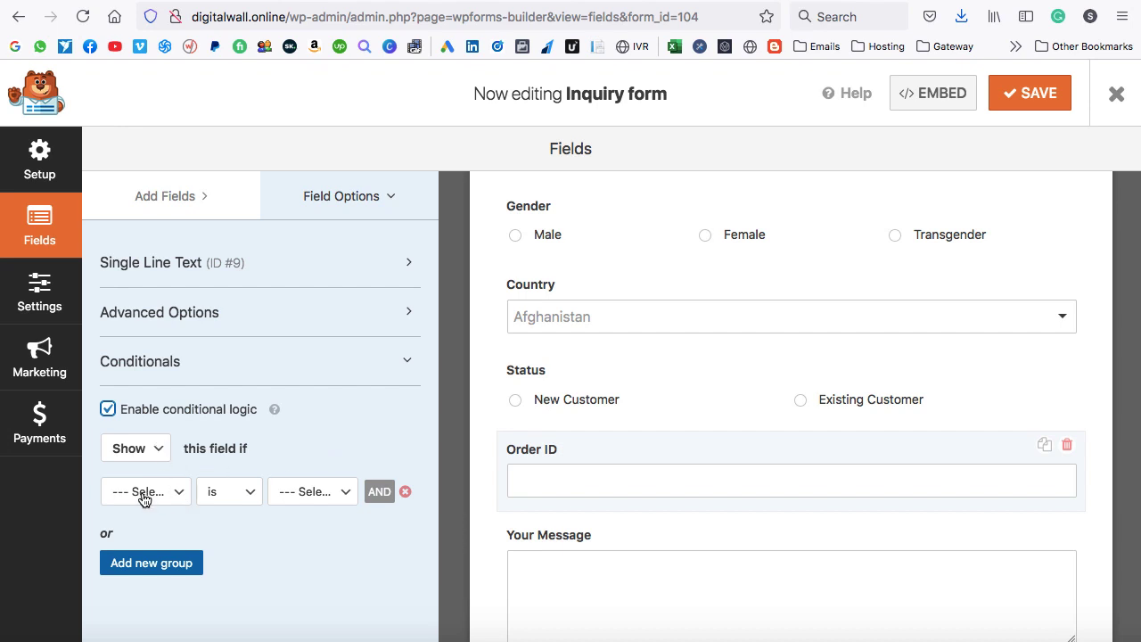
{"action": "left_click", "coordinate": [182, 491]}
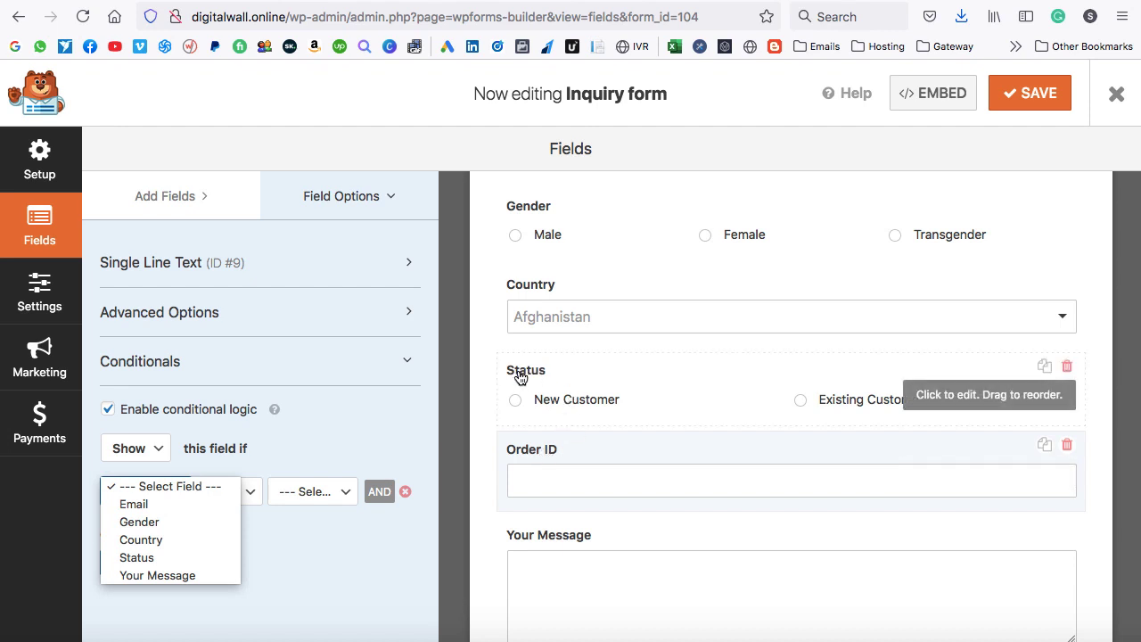
{"action": "left_click", "coordinate": [163, 558]}
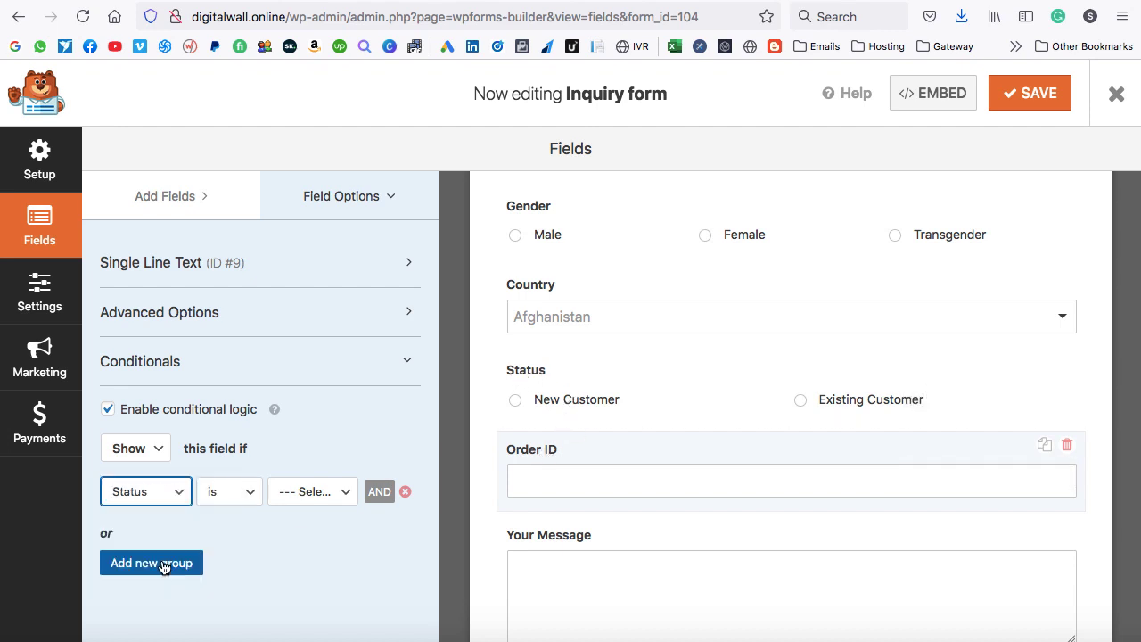
{"action": "left_click", "coordinate": [319, 491]}
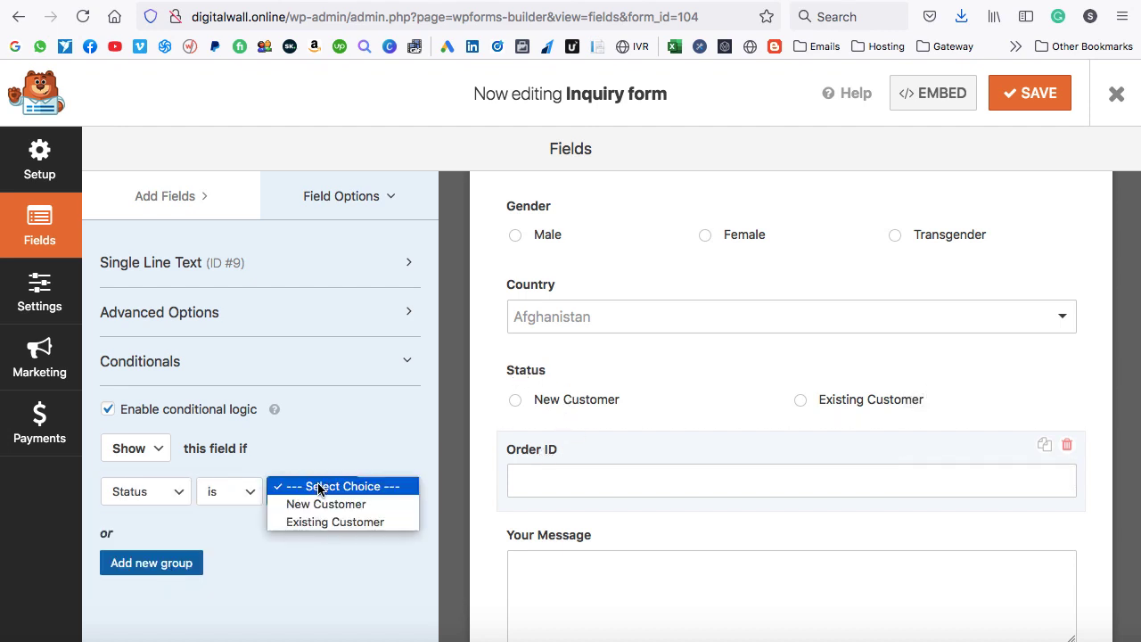
{"action": "left_click", "coordinate": [317, 524]}
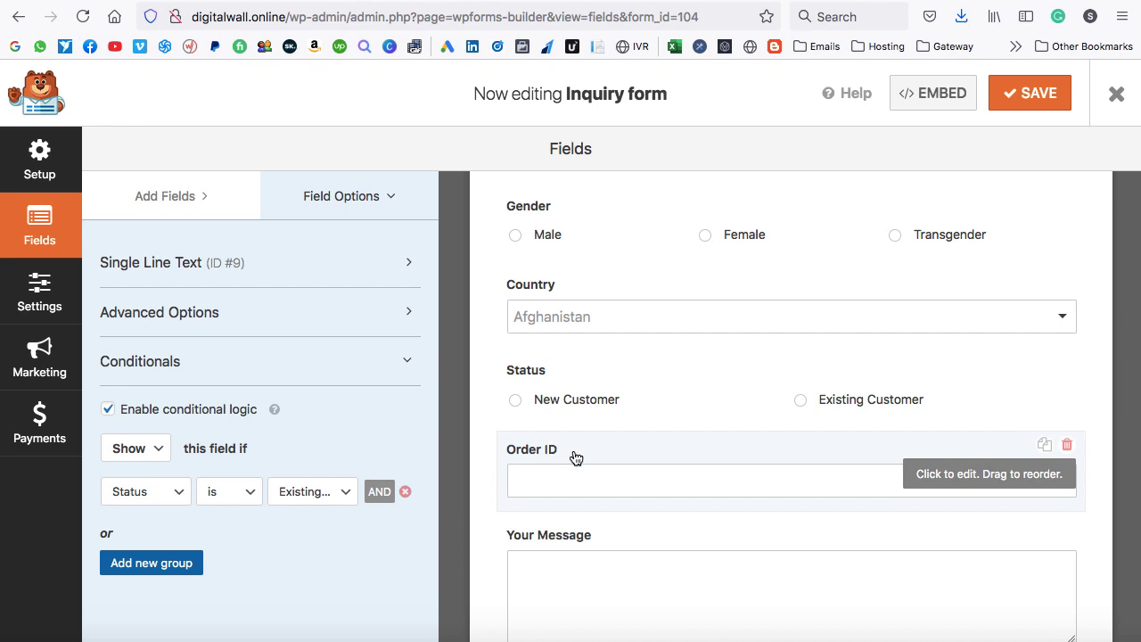
{"action": "left_click", "coordinate": [1036, 91]}
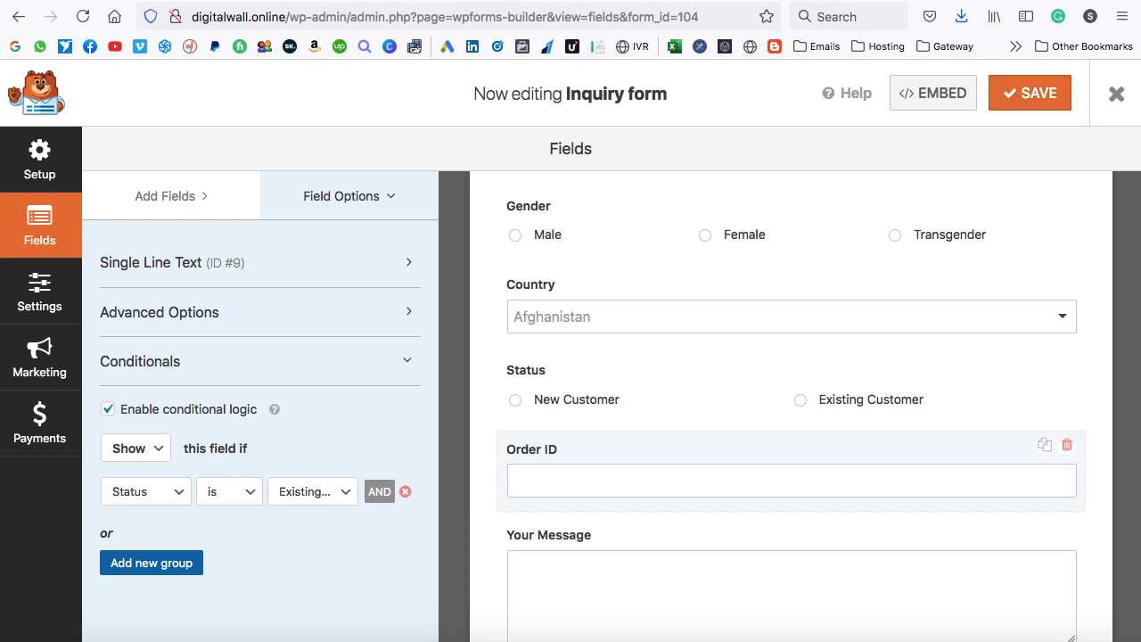
{"action": "left_click", "coordinate": [134, 2]}
{"action": "left_click", "coordinate": [81, 18]}
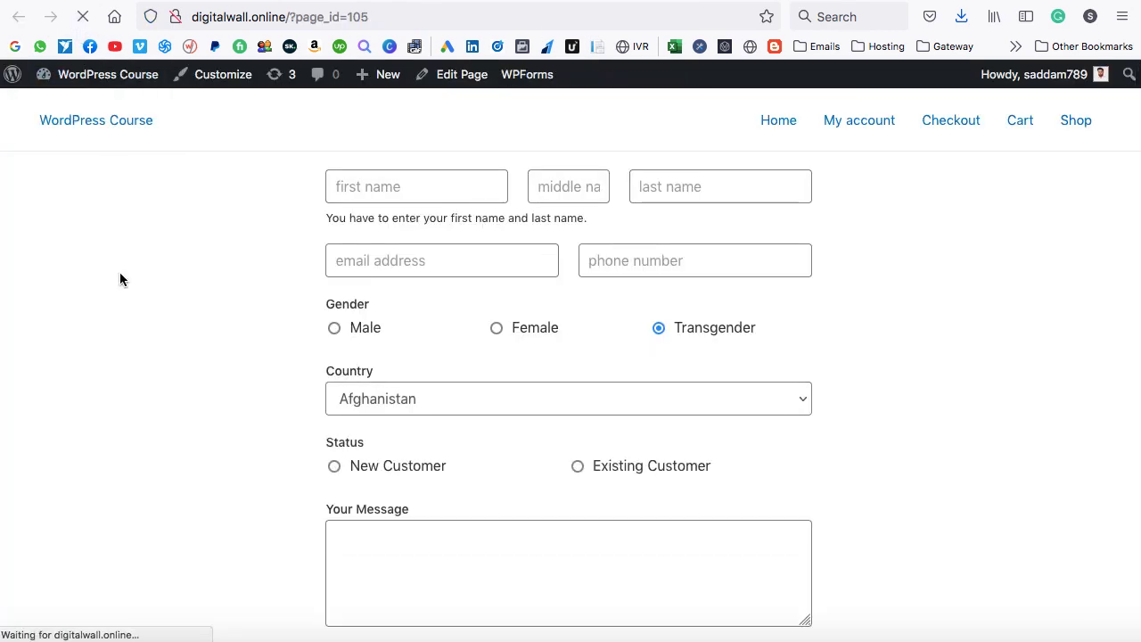
{"action": "left_click", "coordinate": [334, 467]}
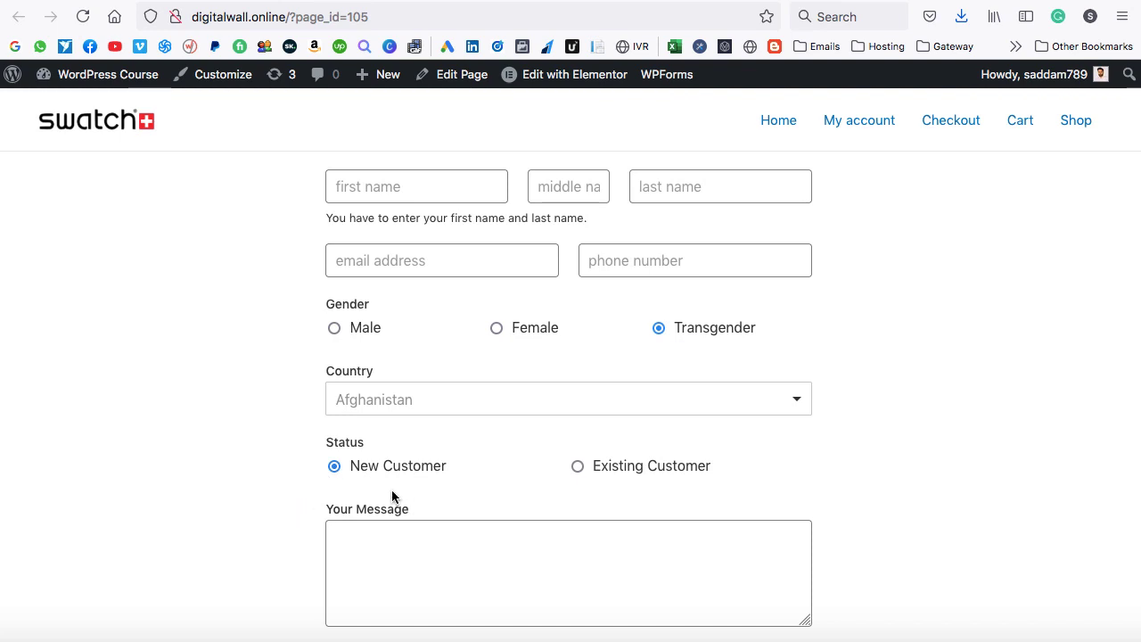
{"action": "left_click", "coordinate": [576, 466]}
{"action": "scroll", "coordinate": [488, 465], "scroll_direction": "down", "scroll_amount": 2}
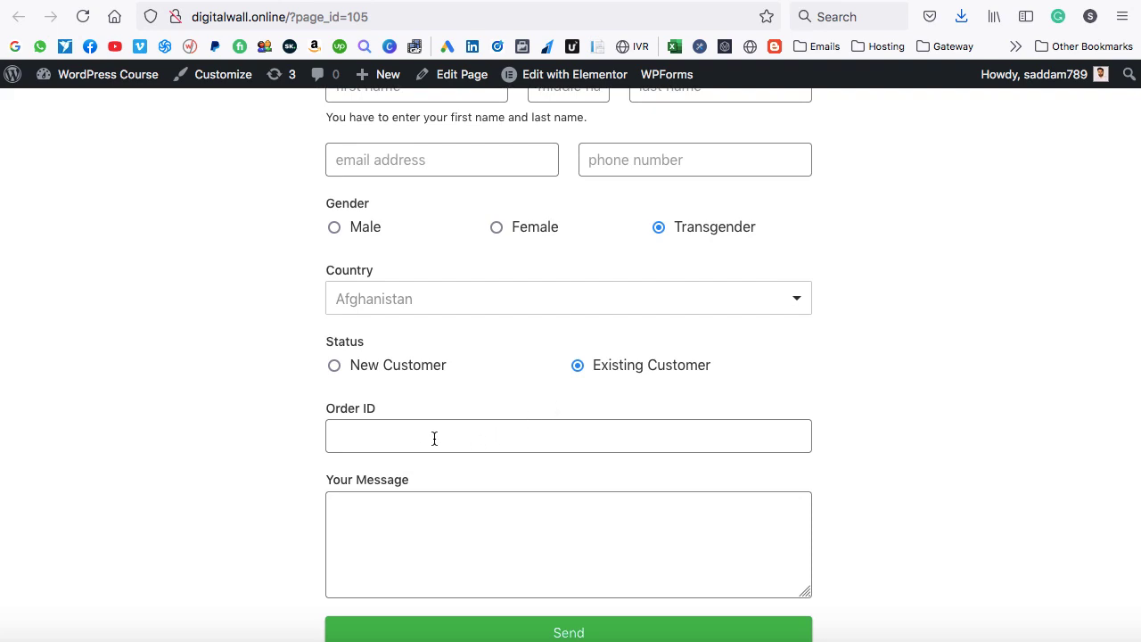
{"action": "scroll", "coordinate": [501, 356], "scroll_direction": "up", "scroll_amount": 2}
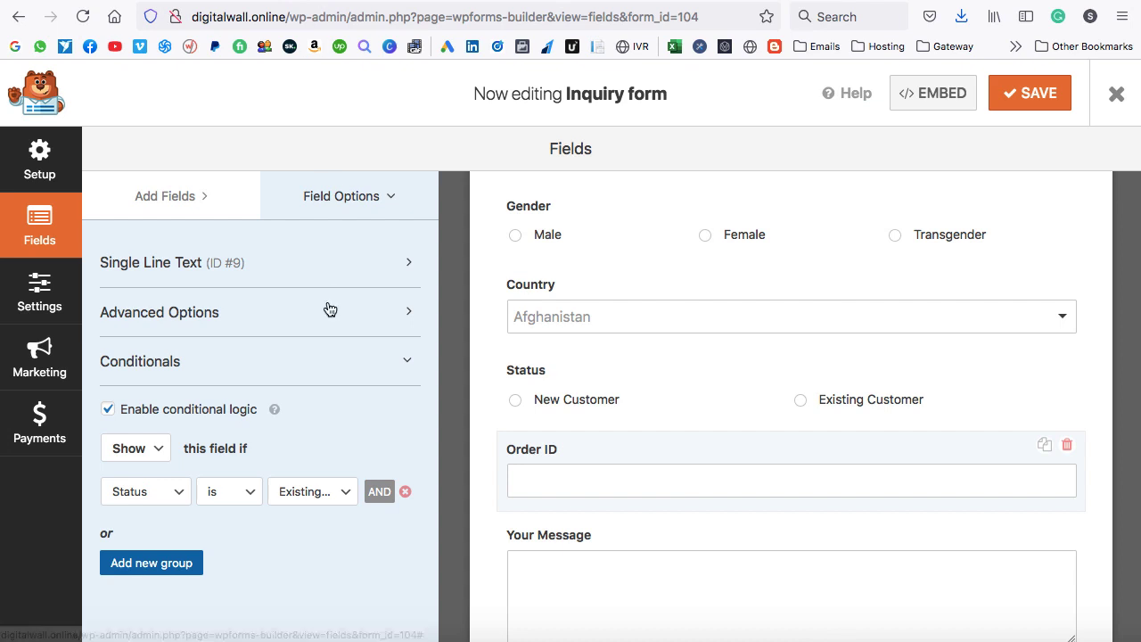
Add a Date / Time field below Order ID and label it 'Order Date'.
{"action": "left_click", "coordinate": [171, 195]}
{"action": "scroll", "coordinate": [305, 419], "scroll_direction": "down", "scroll_amount": 8}
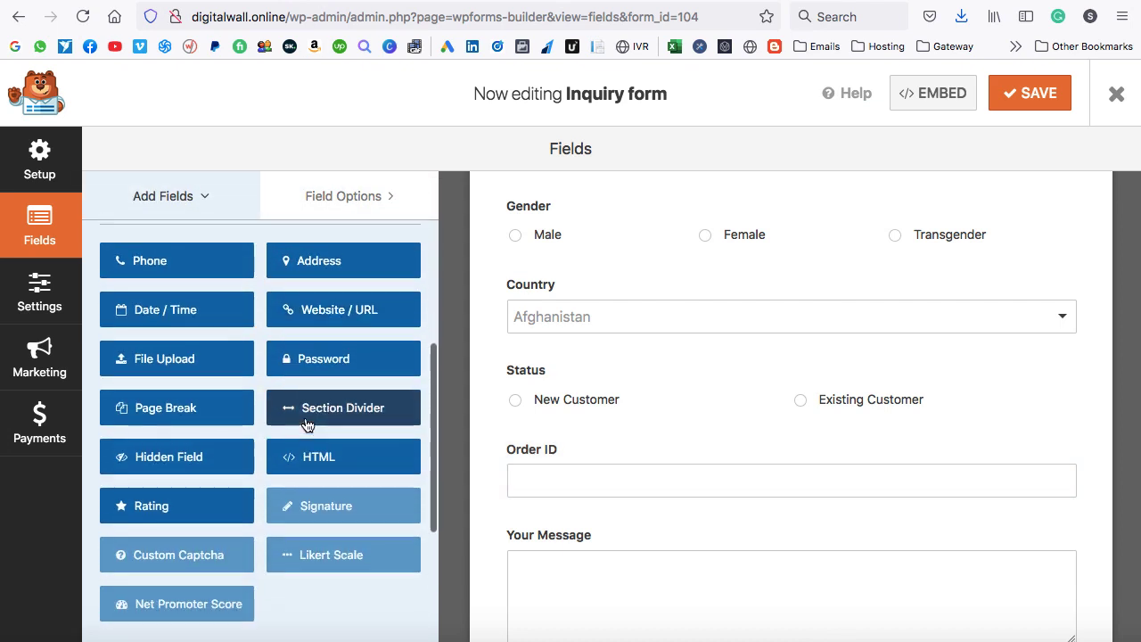
{"action": "scroll", "coordinate": [572, 394], "scroll_direction": "down", "scroll_amount": 3}
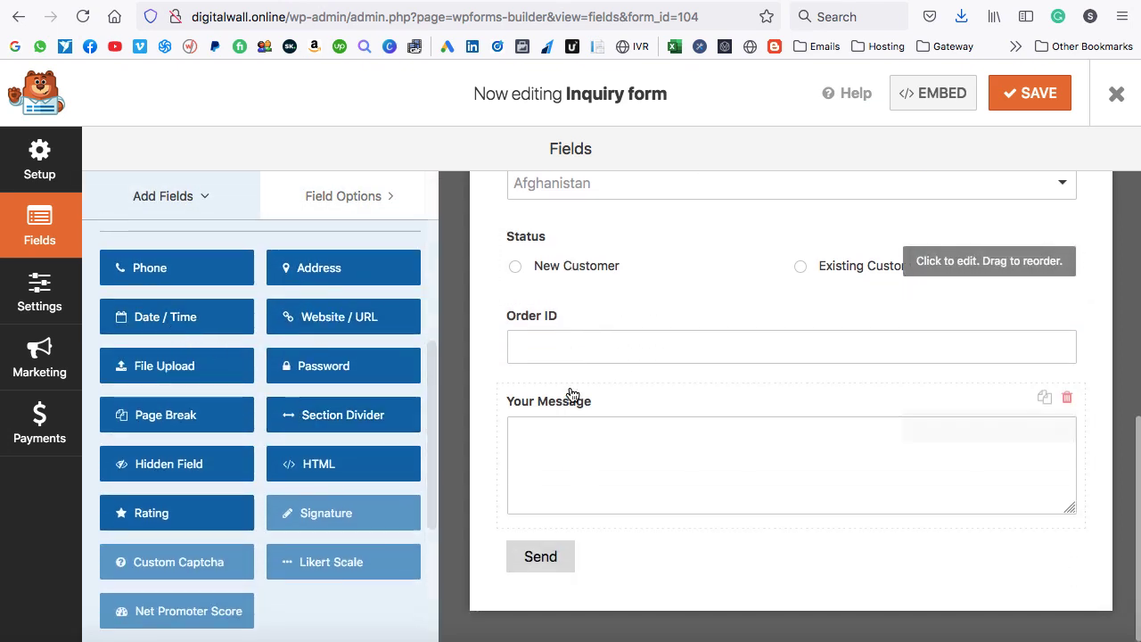
{"action": "left_click_drag", "start_coordinate": [199, 318], "coordinate": [568, 400]}
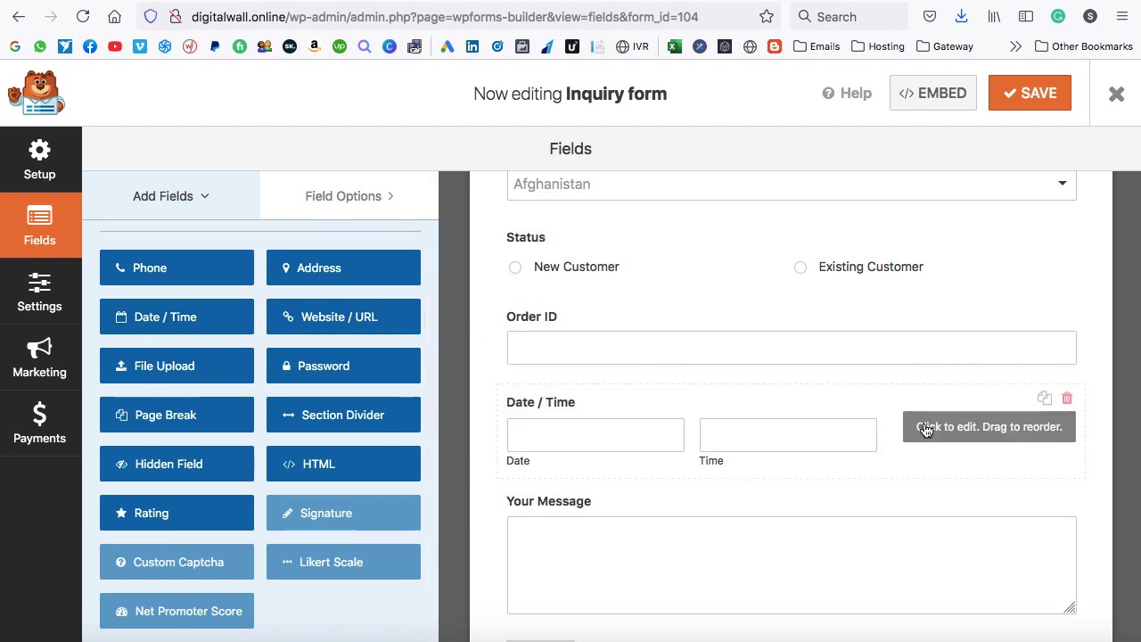
{"action": "left_click", "coordinate": [568, 410]}
{"action": "left_click_drag", "start_coordinate": [194, 275], "coordinate": [110, 275]}
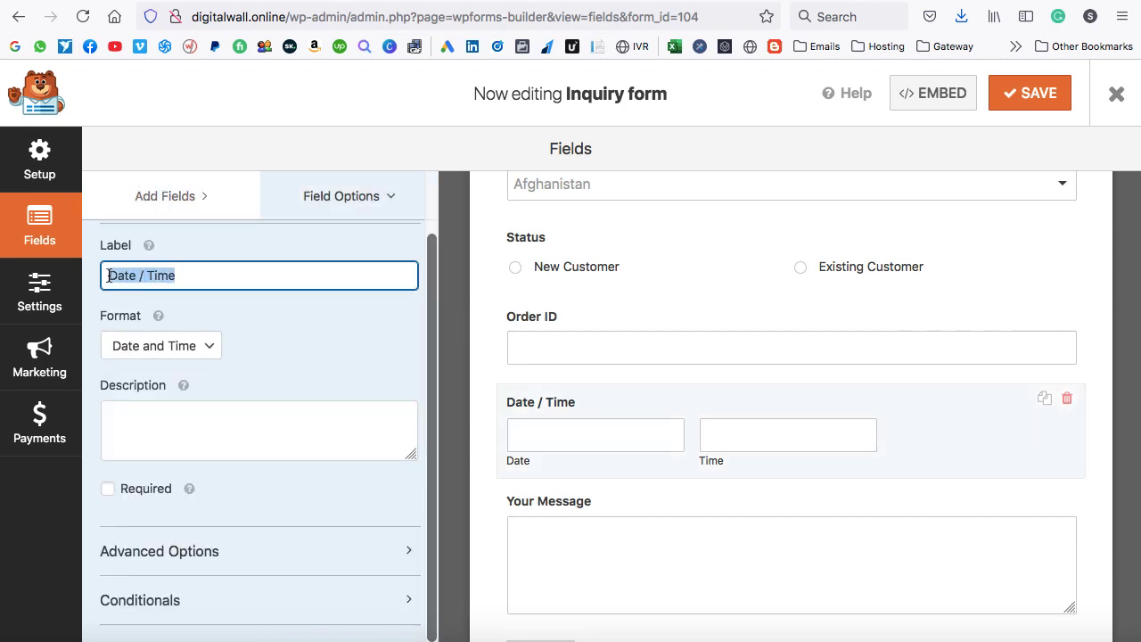
{"action": "type", "text": "Order Date"}
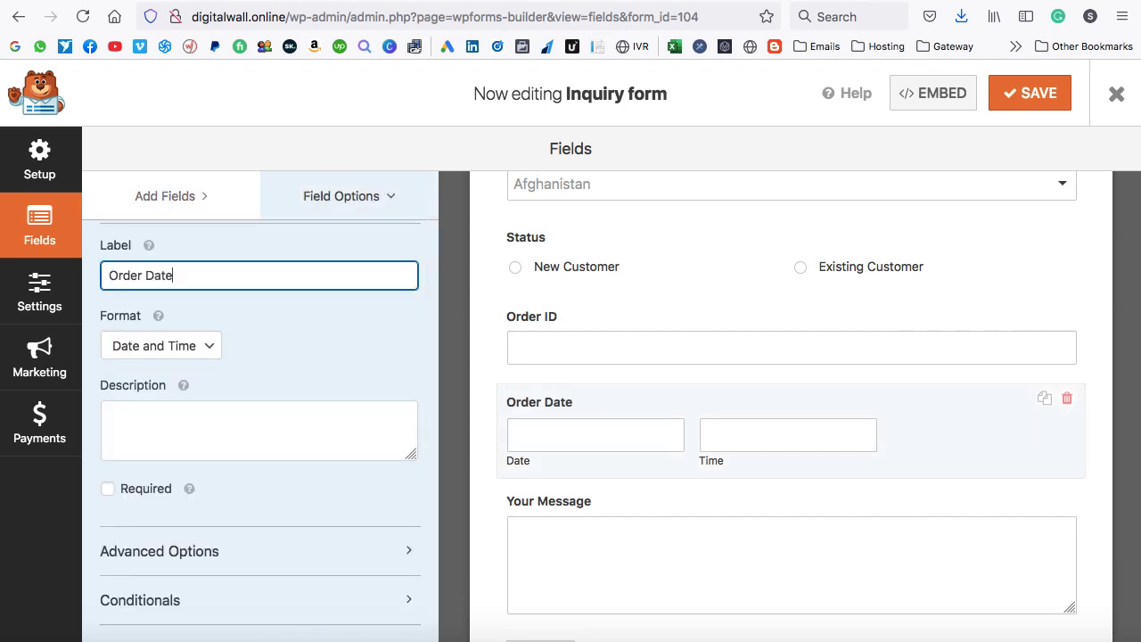
Set the Order Date format to Date only, using the Date Picker input type.
{"action": "left_click", "coordinate": [169, 343]}
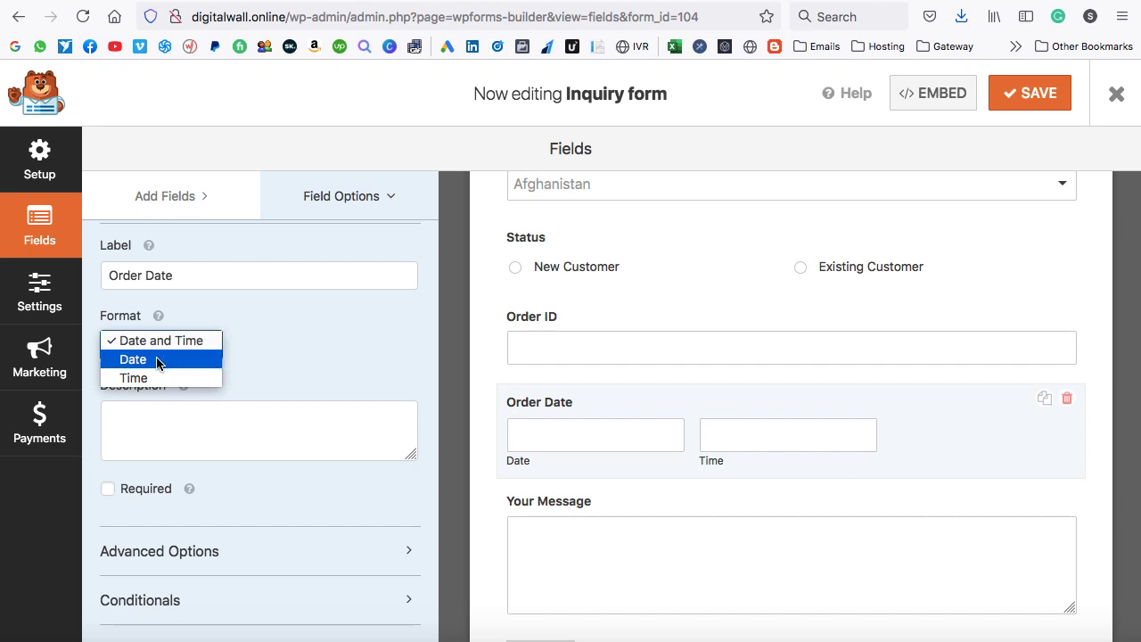
{"action": "left_click", "coordinate": [157, 360]}
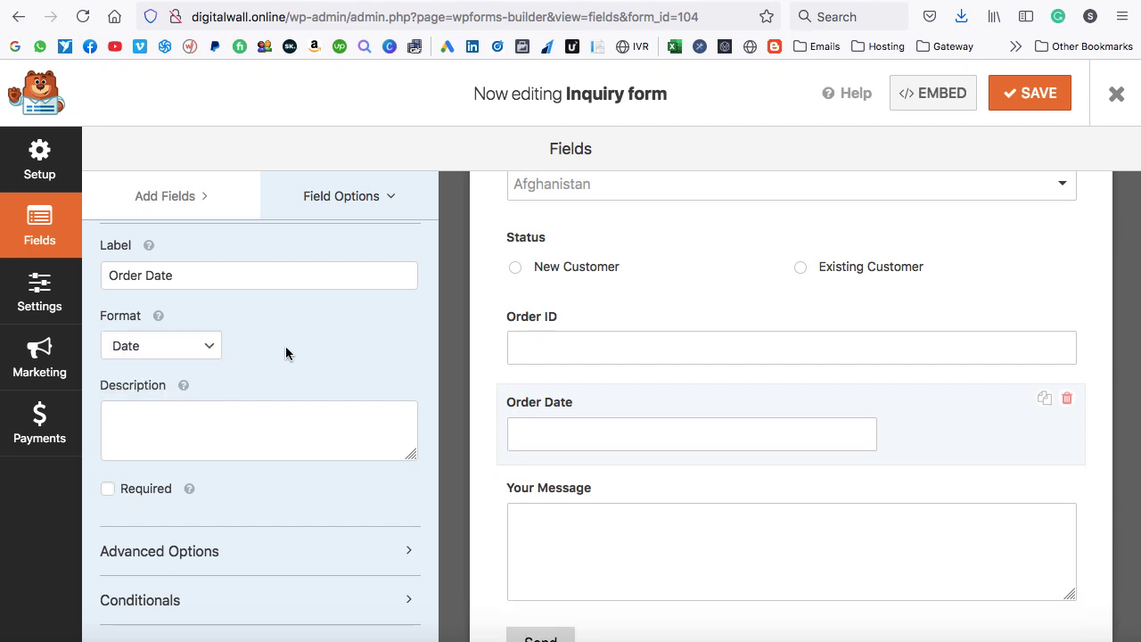
{"action": "scroll", "coordinate": [407, 280], "scroll_direction": "up", "scroll_amount": 2}
{"action": "left_click", "coordinate": [408, 266]}
{"action": "left_click", "coordinate": [350, 316]}
{"action": "scroll", "coordinate": [299, 425], "scroll_direction": "down", "scroll_amount": 2}
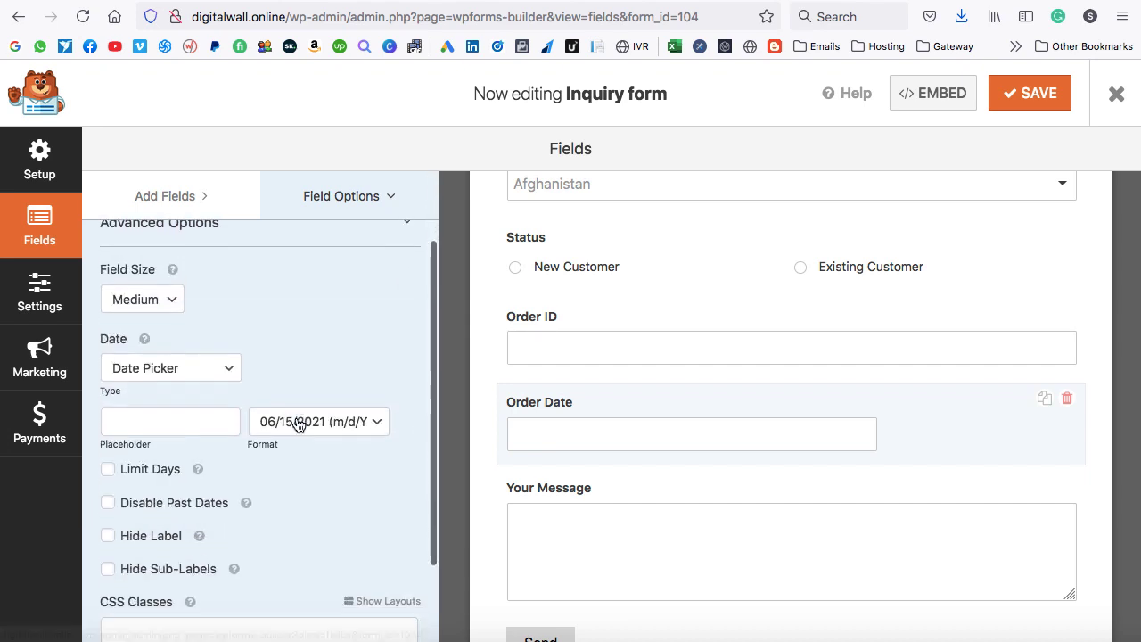
{"action": "left_click", "coordinate": [172, 367]}
{"action": "left_click", "coordinate": [150, 362]}
Give Order Date the placeholder 'select date' and a Large field size.
{"action": "left_click", "coordinate": [170, 421]}
{"action": "type", "text": "select da"}
{"action": "scroll", "coordinate": [237, 359], "scroll_direction": "up", "scroll_amount": 1}
{"action": "left_click", "coordinate": [170, 326]}
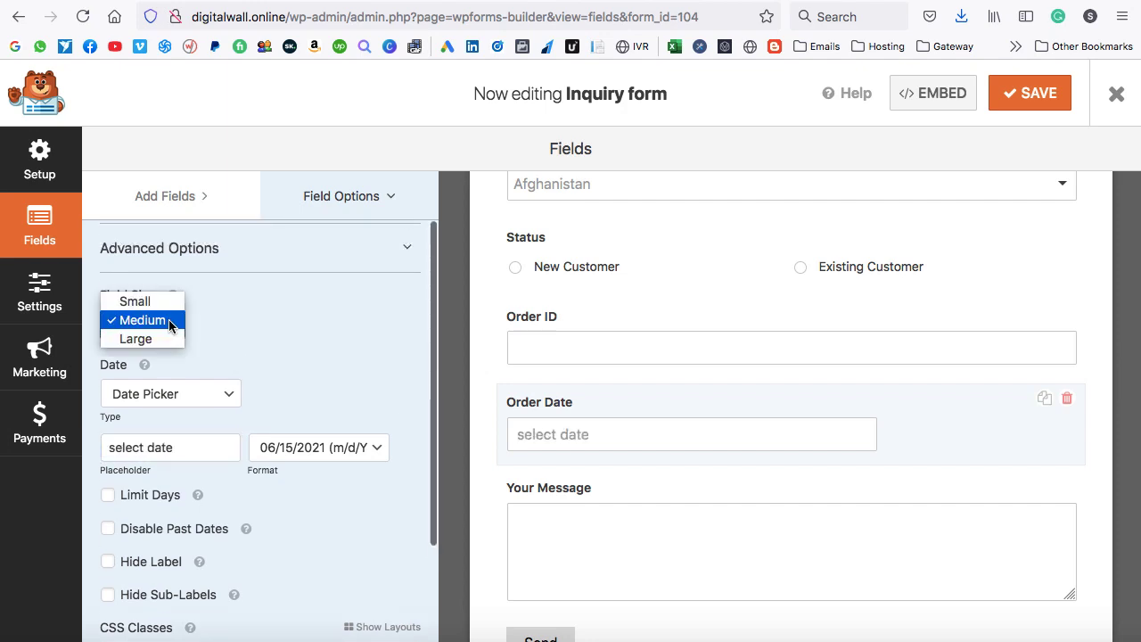
{"action": "left_click", "coordinate": [160, 339]}
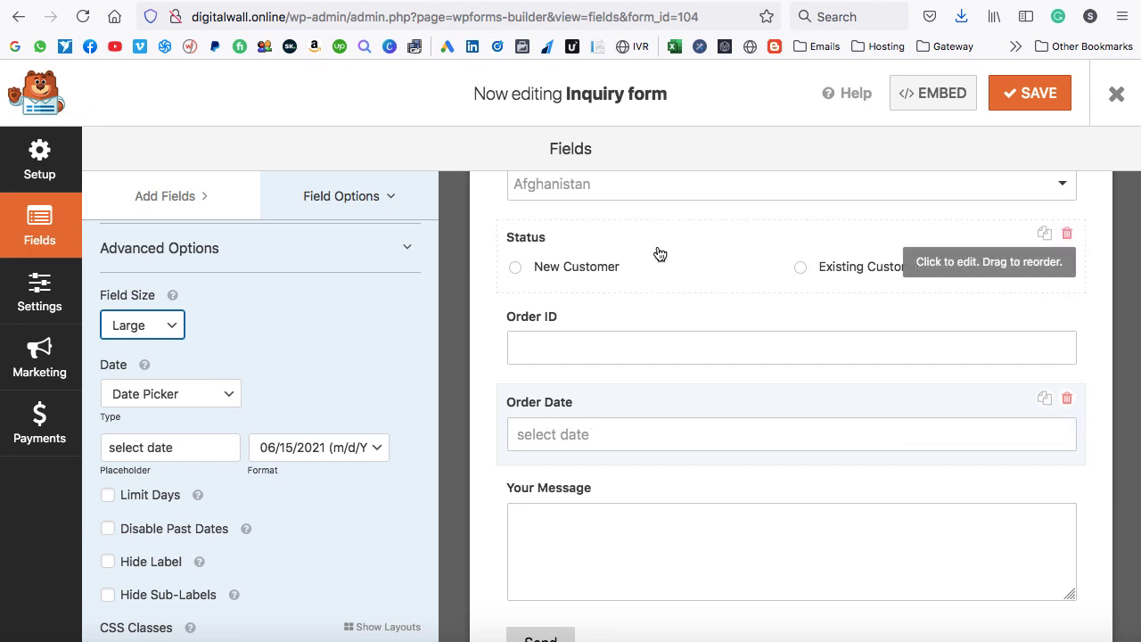
{"action": "left_click", "coordinate": [369, 253]}
Show Order Date only when Status is Existing Customer and save the form.
{"action": "left_click", "coordinate": [321, 360]}
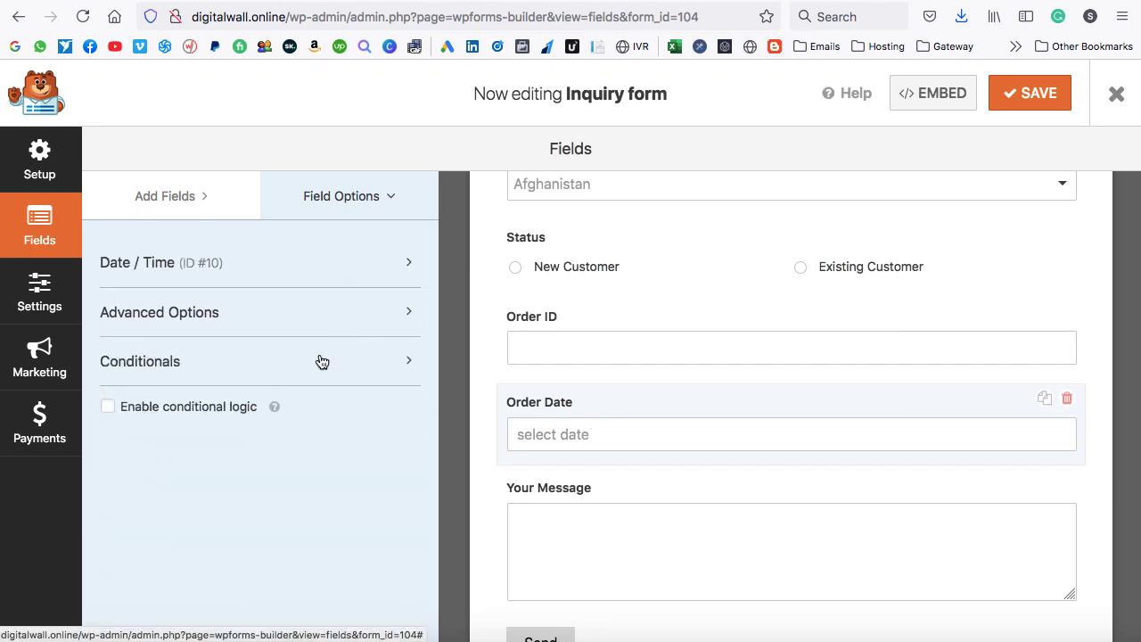
{"action": "left_click", "coordinate": [107, 409]}
{"action": "left_click", "coordinate": [168, 492]}
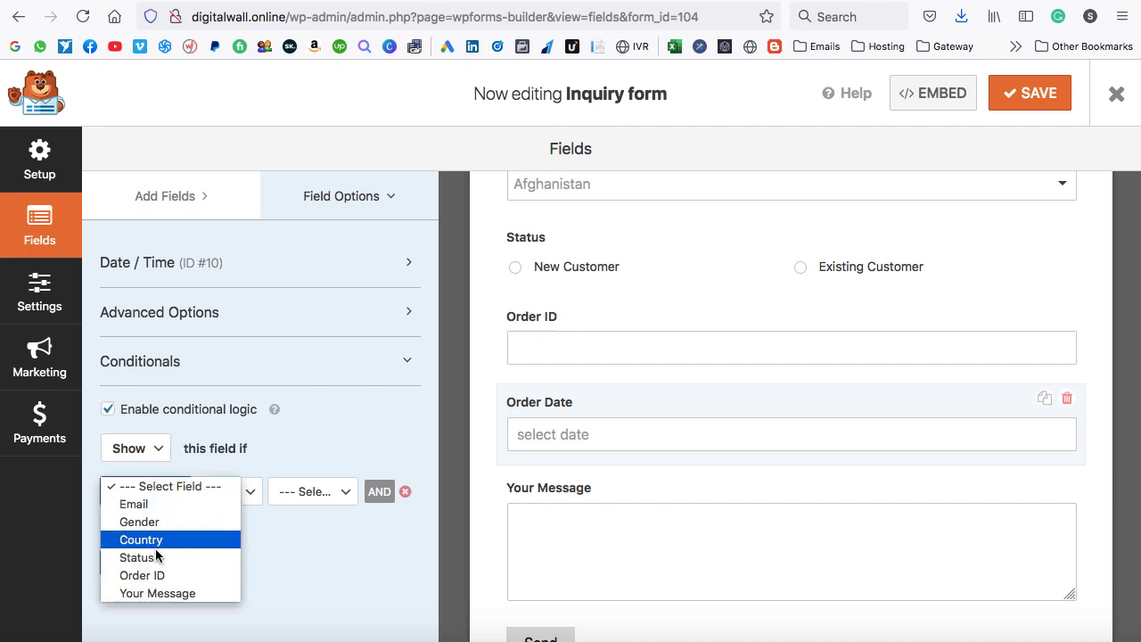
{"action": "left_click", "coordinate": [152, 555]}
{"action": "left_click", "coordinate": [311, 491]}
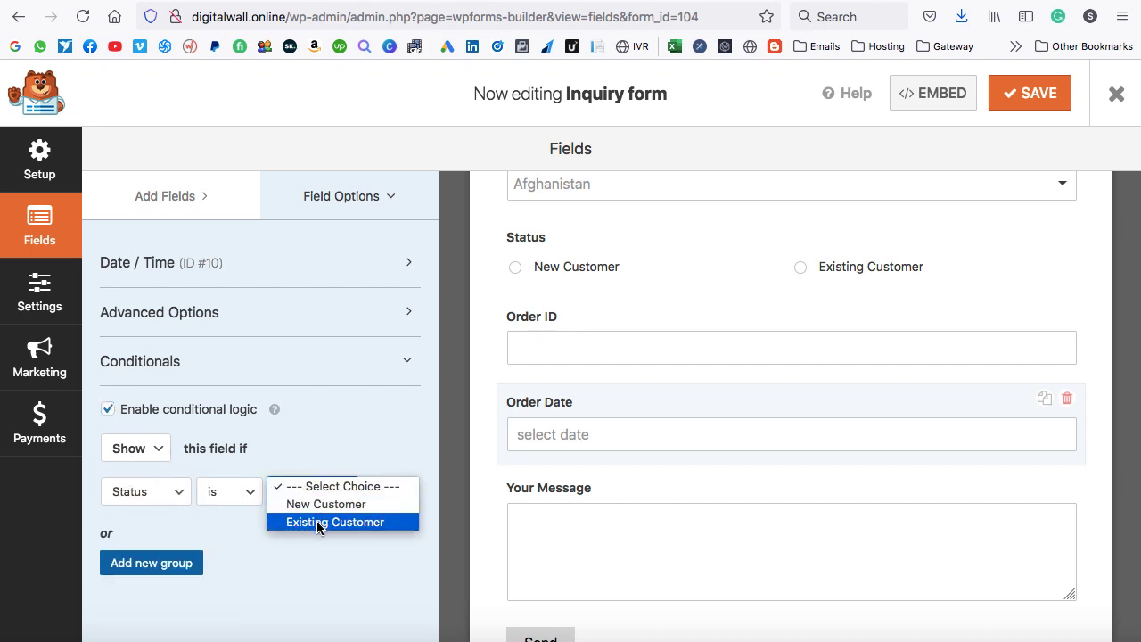
{"action": "left_click", "coordinate": [317, 521]}
{"action": "left_click", "coordinate": [485, 405]}
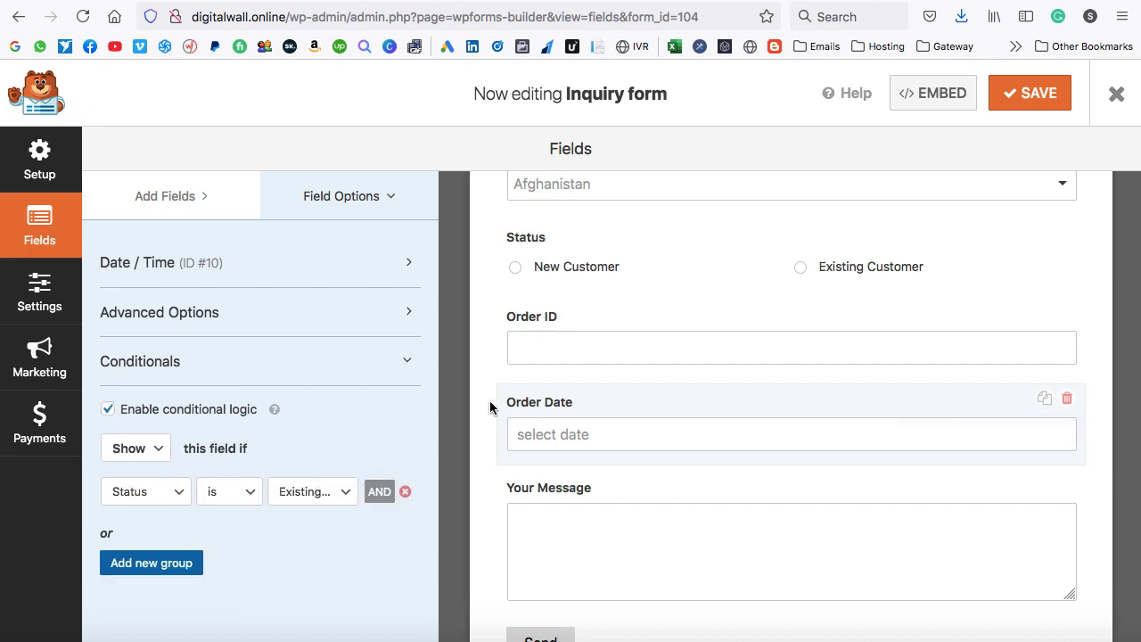
{"action": "left_click", "coordinate": [1025, 98]}
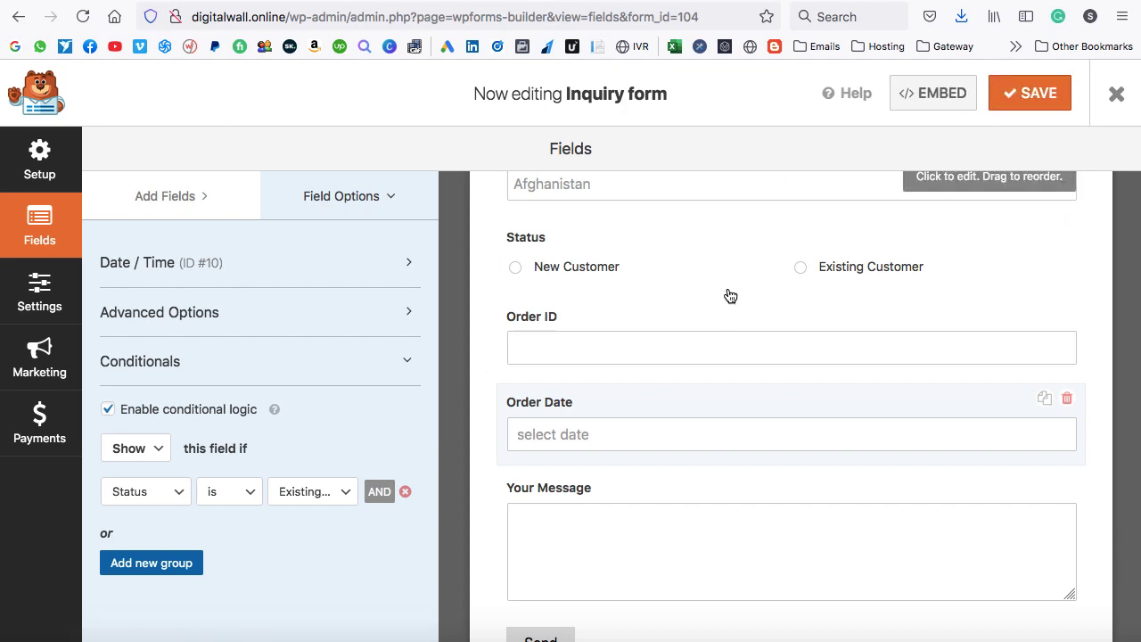
{"action": "scroll", "coordinate": [710, 349], "scroll_direction": "down", "scroll_amount": 1}
{"action": "scroll", "coordinate": [711, 349], "scroll_direction": "up", "scroll_amount": 1}
{"action": "scroll", "coordinate": [709, 348], "scroll_direction": "down", "scroll_amount": 1}
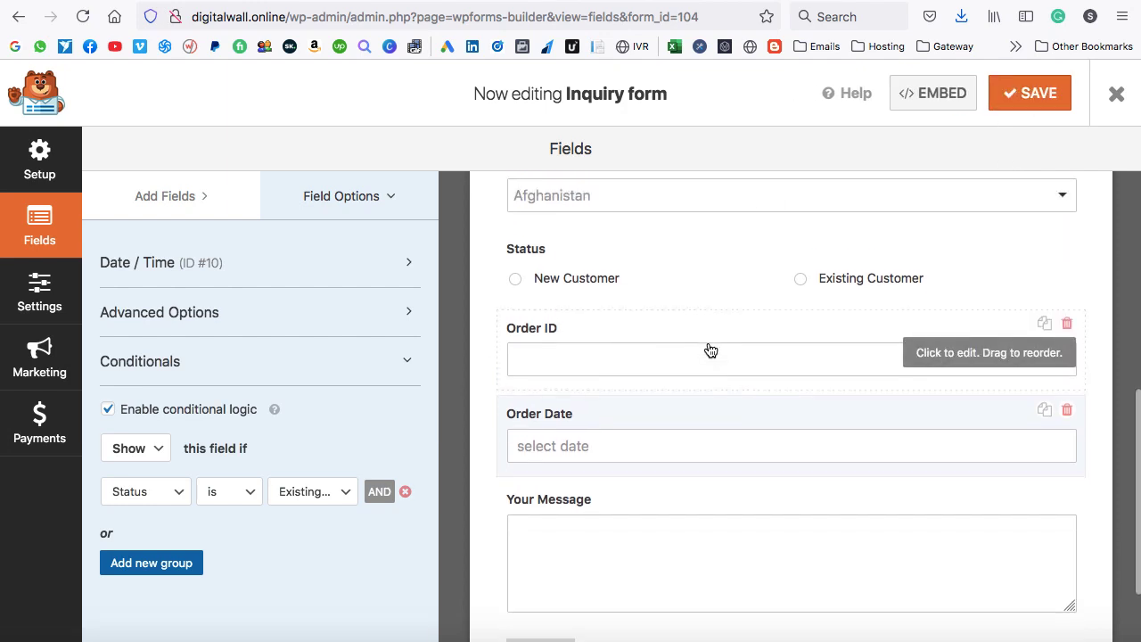
Add a File Upload field between Order Date and Your Message.
{"action": "left_click", "coordinate": [166, 197]}
{"action": "scroll", "coordinate": [209, 438], "scroll_direction": "down", "scroll_amount": 5}
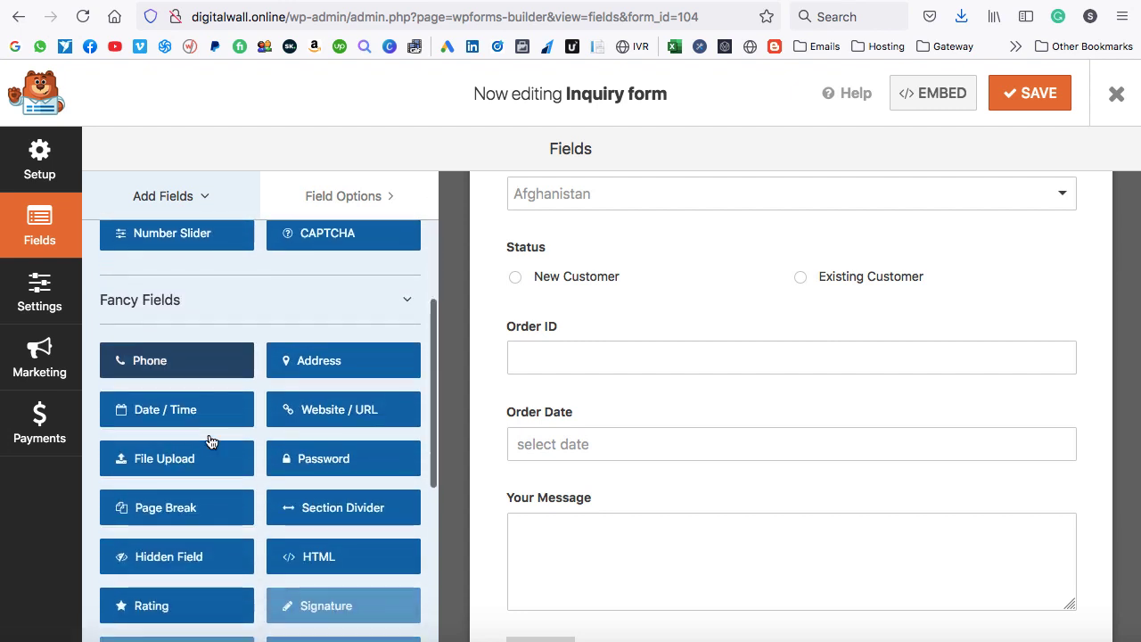
{"action": "left_click_drag", "start_coordinate": [148, 404], "coordinate": [734, 417]}
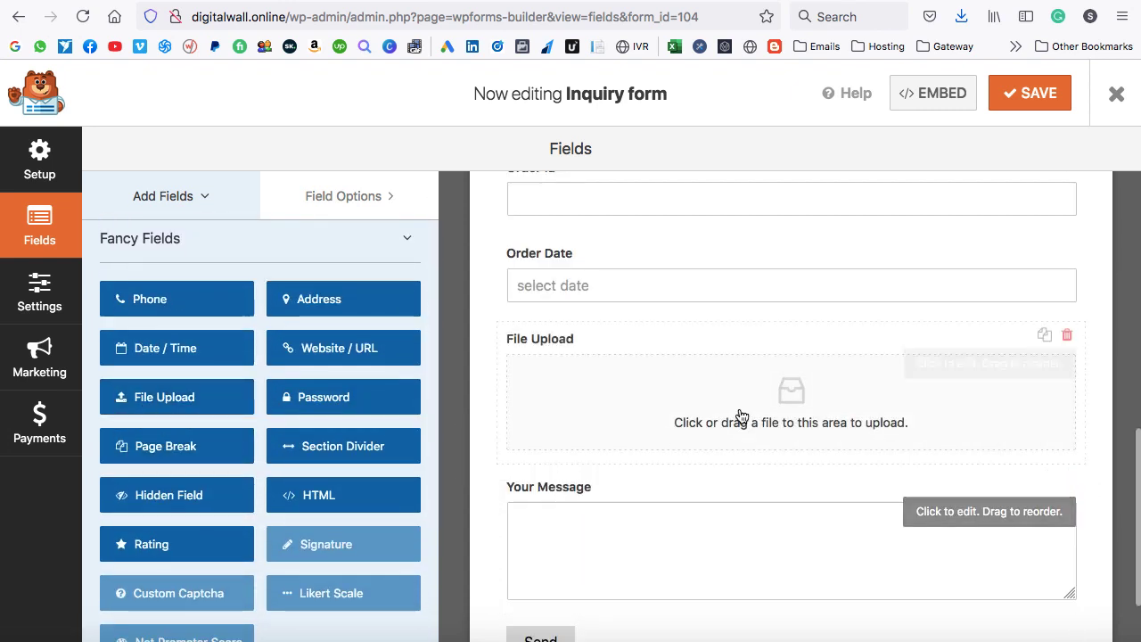
{"action": "scroll", "coordinate": [742, 416], "scroll_direction": "up", "scroll_amount": 2}
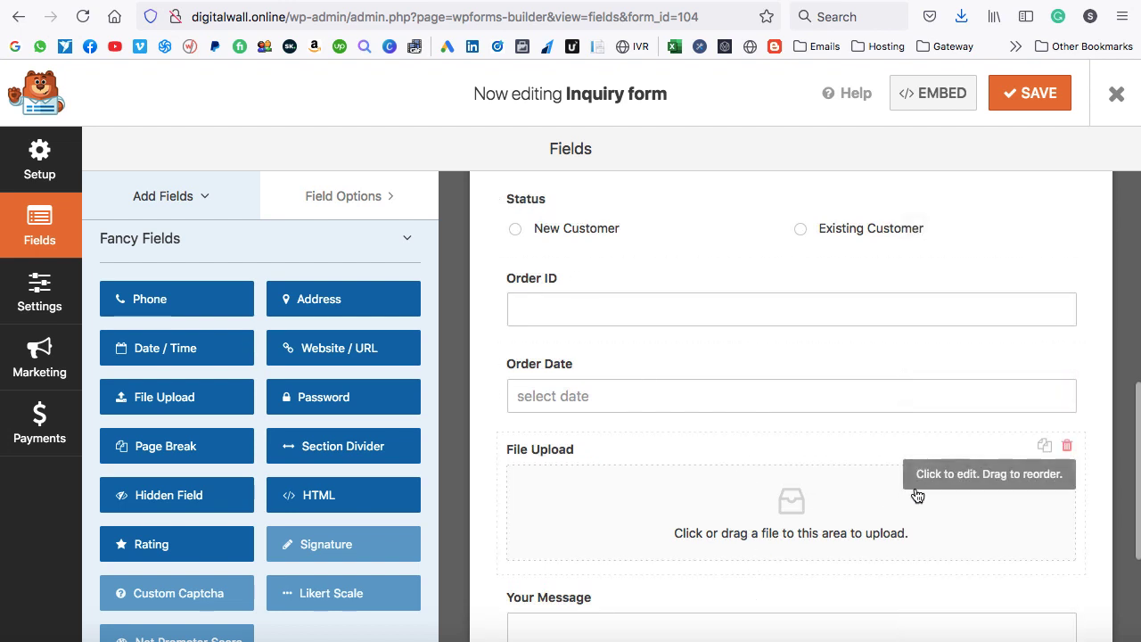
{"action": "left_click", "coordinate": [947, 477]}
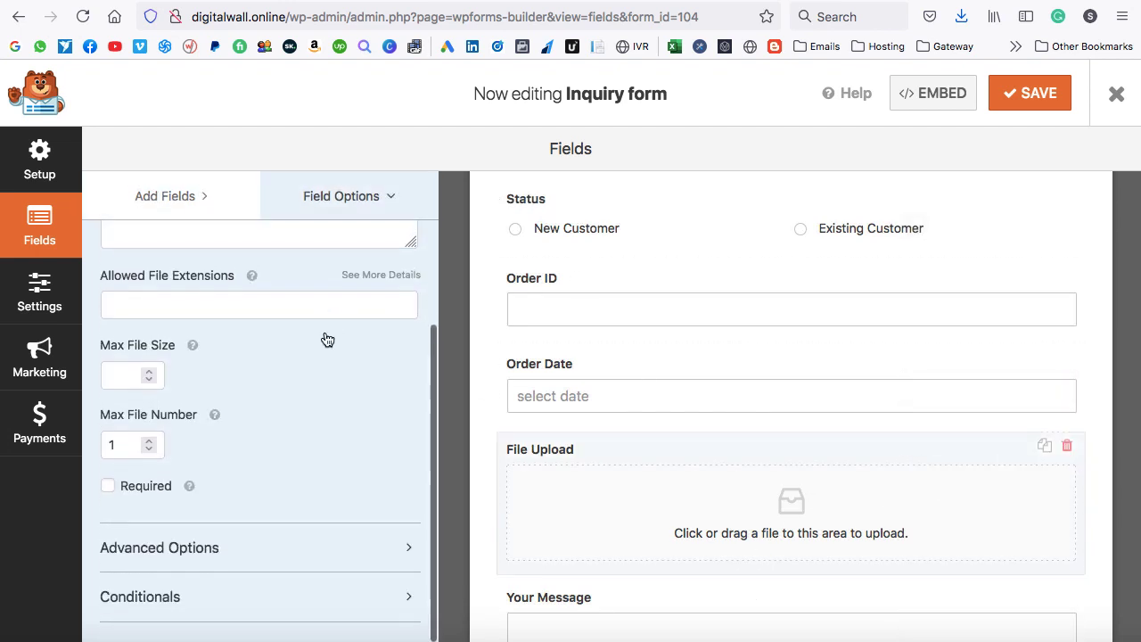
Show the upload field only when Status is Existing Customer.
{"action": "left_click", "coordinate": [244, 599]}
{"action": "left_click", "coordinate": [108, 582]}
{"action": "scroll", "coordinate": [223, 535], "scroll_direction": "down", "scroll_amount": 3}
{"action": "left_click", "coordinate": [178, 516]}
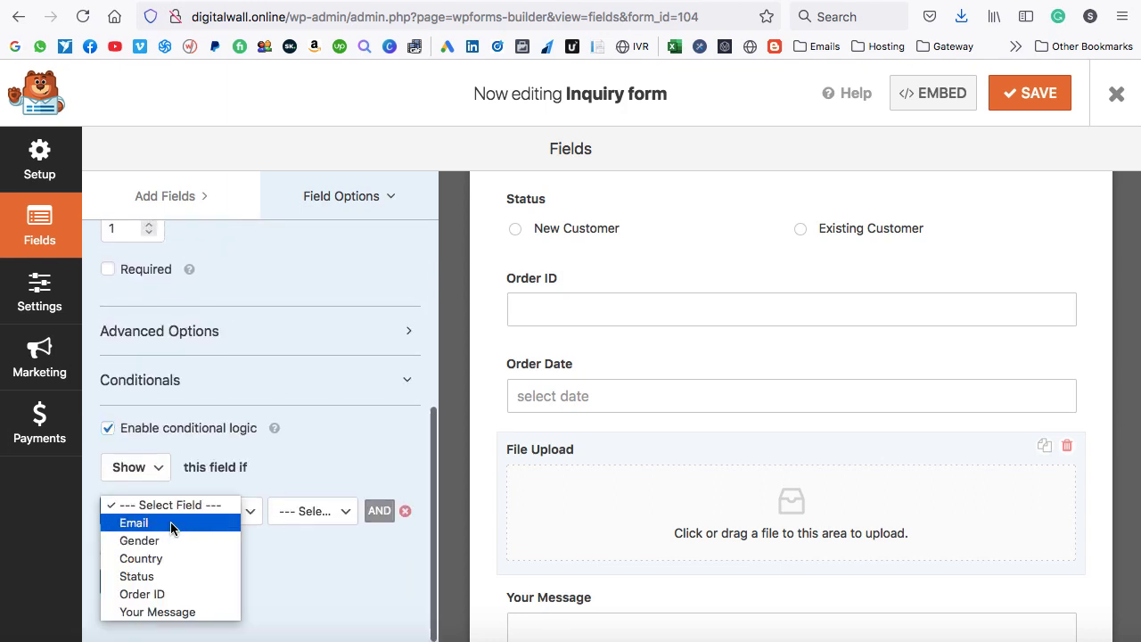
{"action": "left_click", "coordinate": [157, 576]}
{"action": "left_click", "coordinate": [329, 504]}
{"action": "left_click", "coordinate": [319, 540]}
{"action": "scroll", "coordinate": [337, 474], "scroll_direction": "up", "scroll_amount": 5}
{"action": "scroll", "coordinate": [337, 478], "scroll_direction": "down", "scroll_amount": 1}
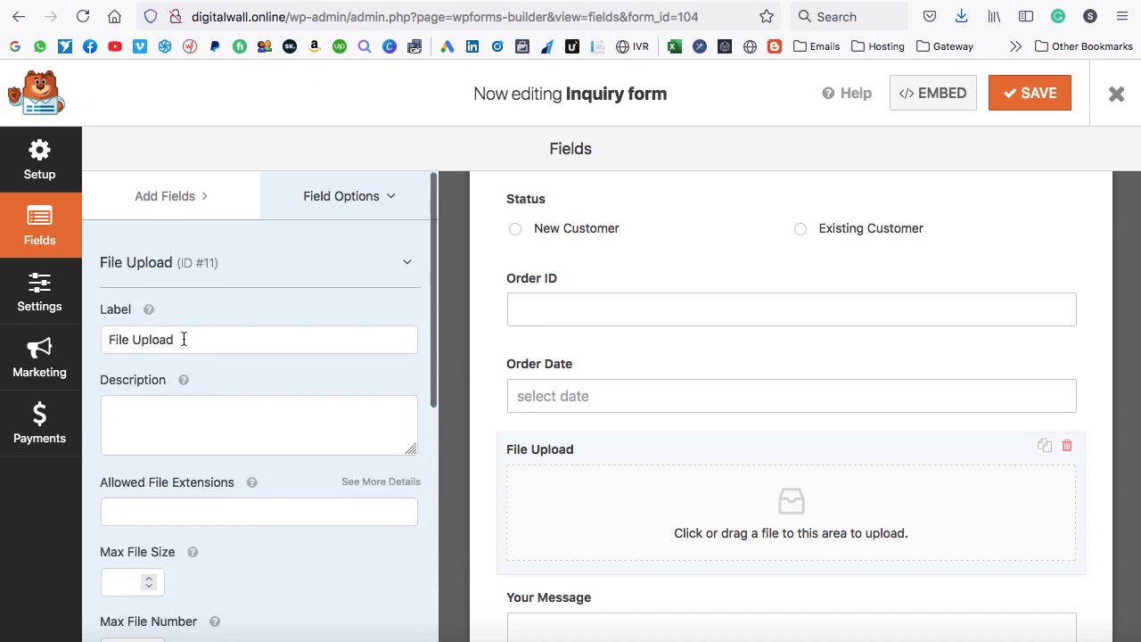
Relabel the field 'Upload Error Snapshot' and open the allowed file-types guide.
{"action": "left_click_drag", "start_coordinate": [183, 339], "coordinate": [104, 339]}
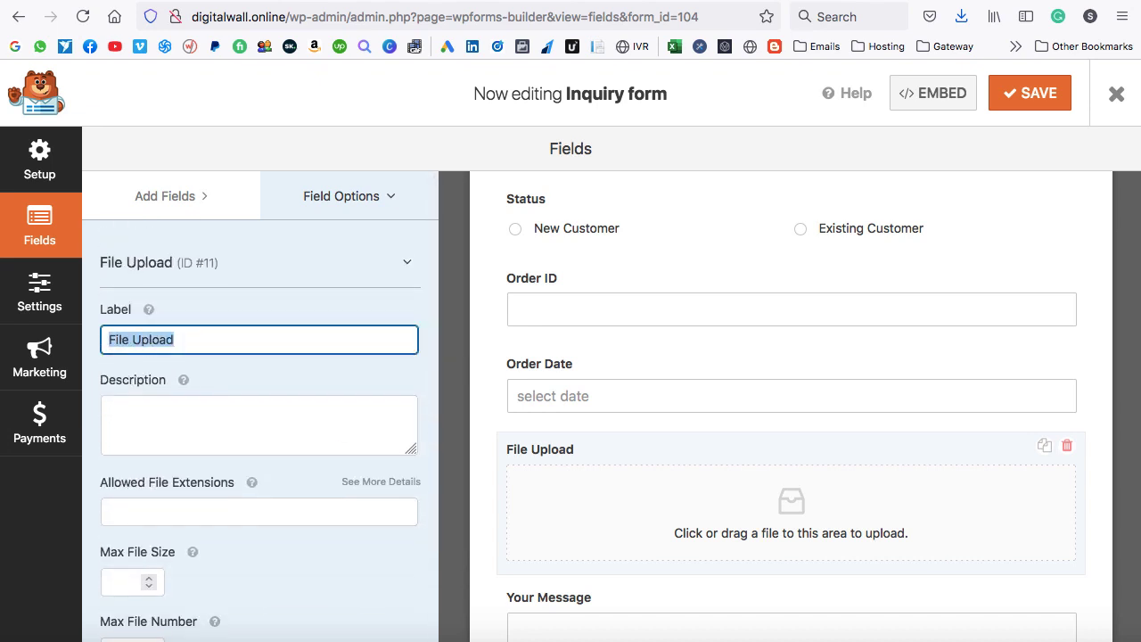
{"action": "type", "text": "Upl"}
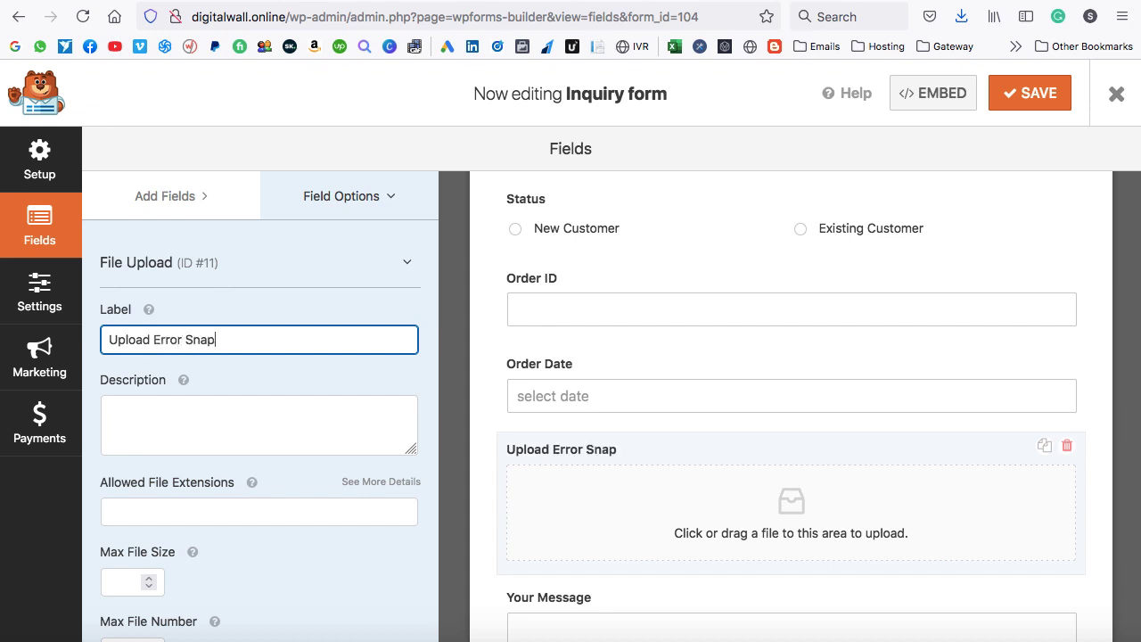
{"action": "scroll", "coordinate": [199, 440], "scroll_direction": "down", "scroll_amount": 2}
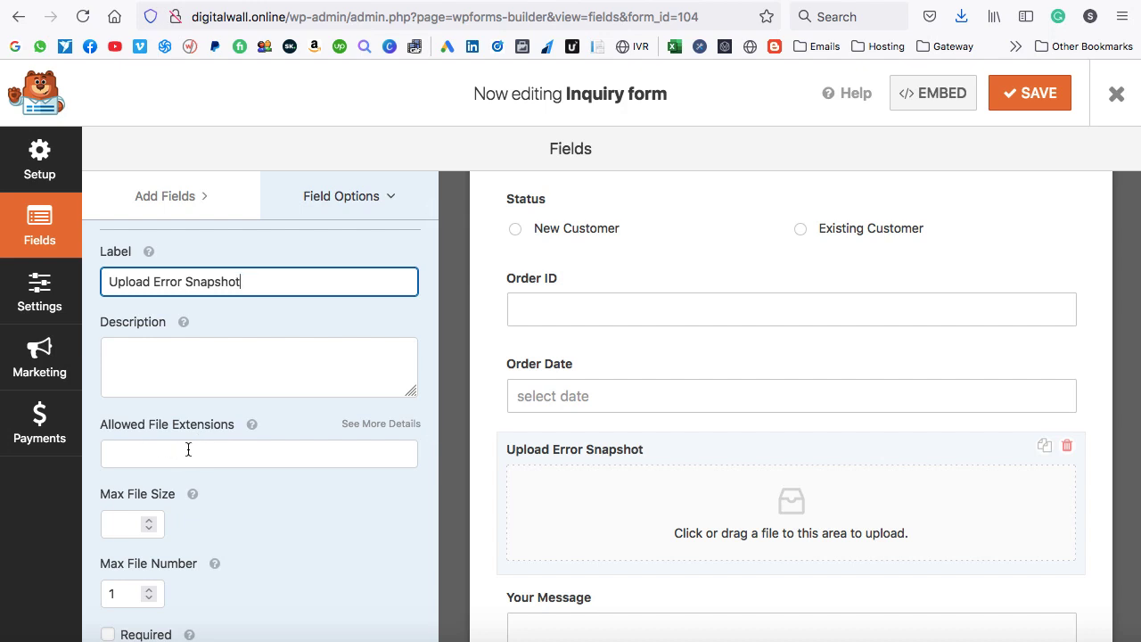
{"action": "left_click", "coordinate": [373, 426]}
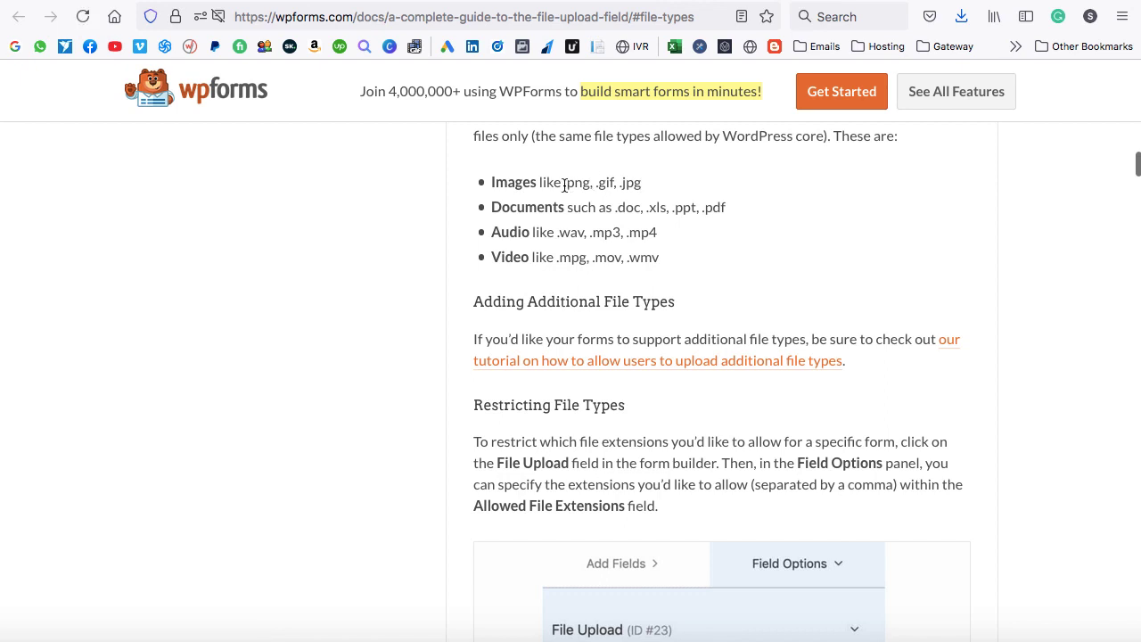
Copy '.png, .gif, .jpg' from the guide's Images line and return to the form builder.
{"action": "left_click_drag", "start_coordinate": [564, 183], "coordinate": [640, 182]}
{"action": "key", "text": "super+c"}
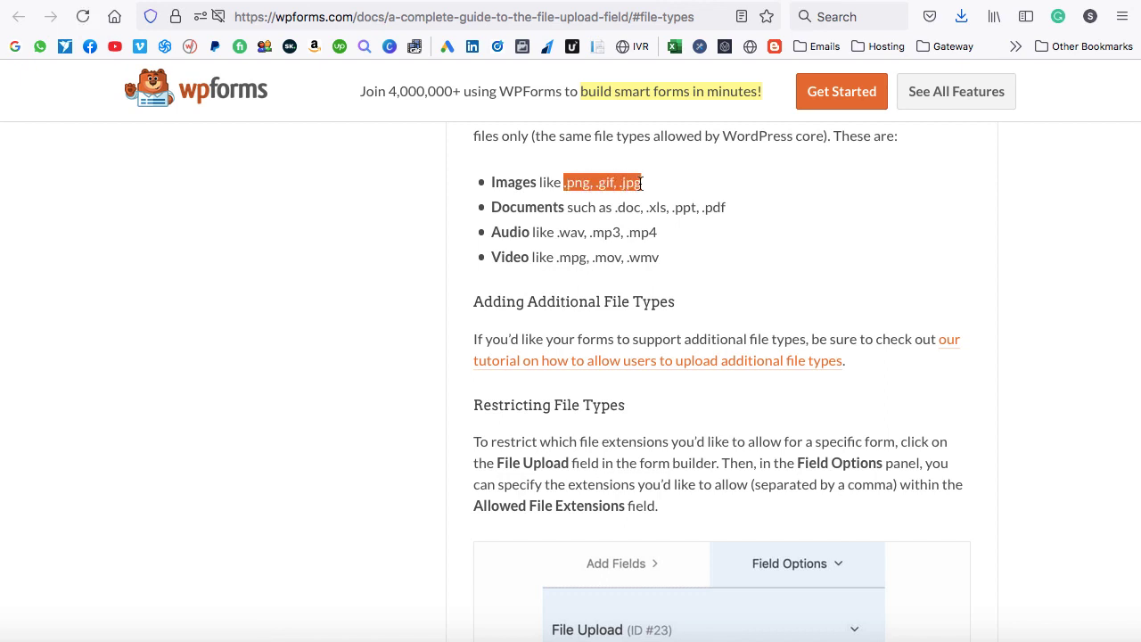
{"action": "left_click", "coordinate": [496, 0]}
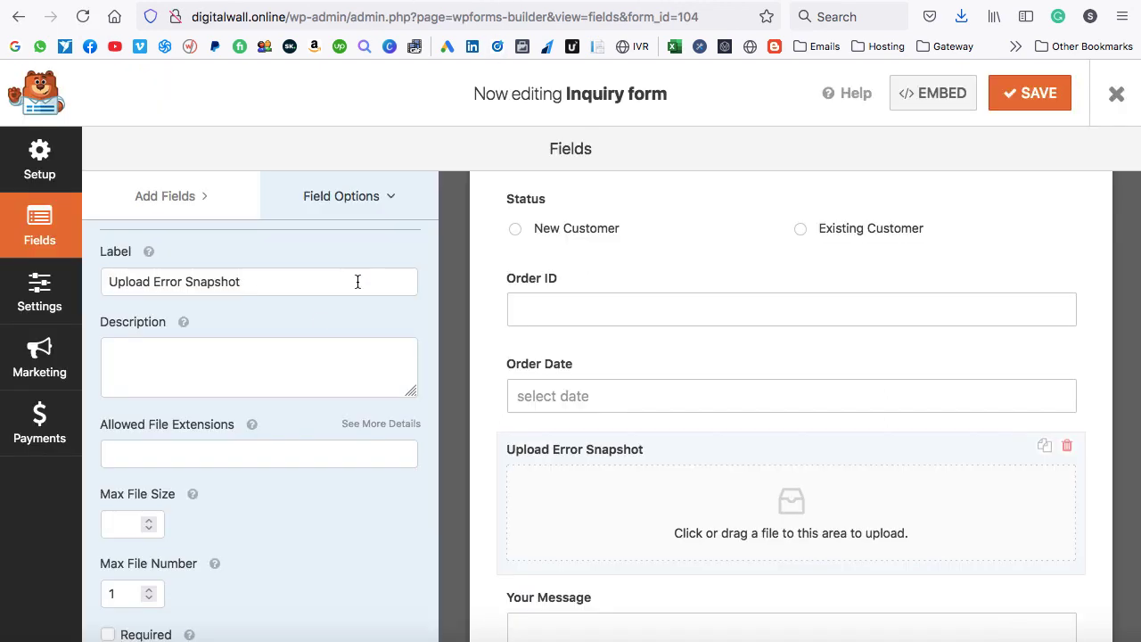
Paste .png, .gif, .jpg into Allowed File Extensions, save, and reload the live Inquiry page.
{"action": "left_click", "coordinate": [213, 454]}
{"action": "key", "text": "super+v"}
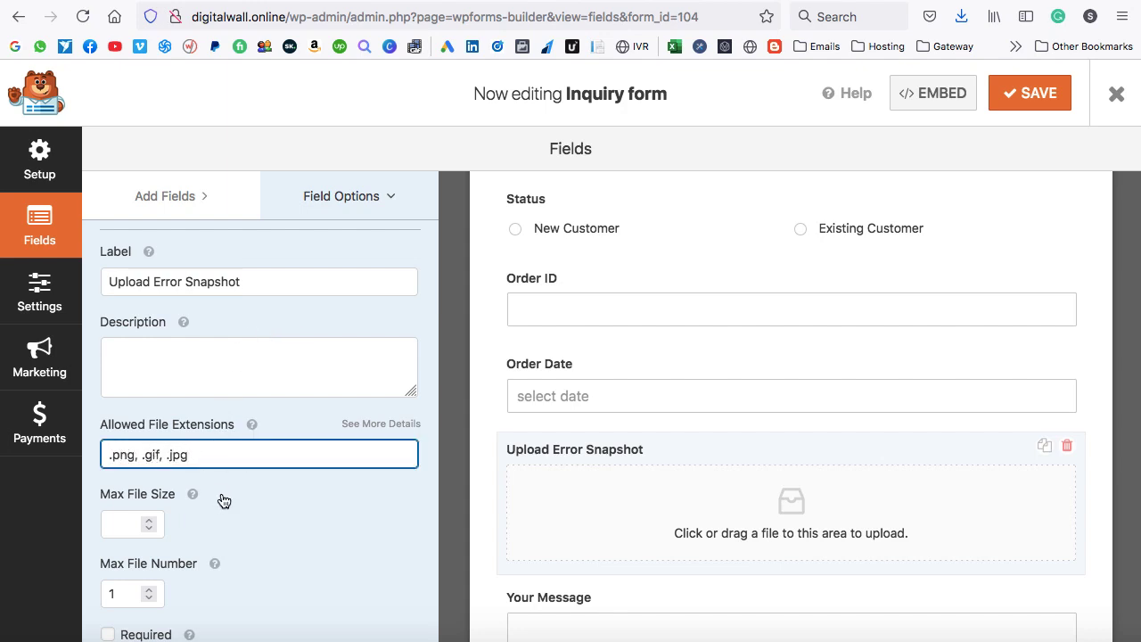
{"action": "left_click", "coordinate": [1029, 103]}
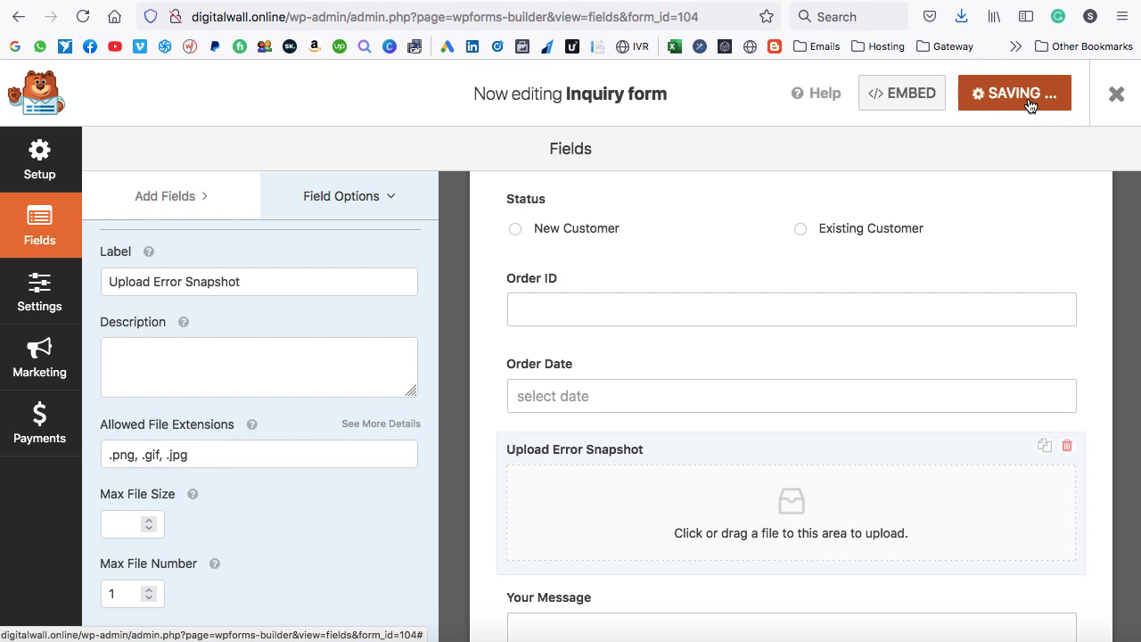
{"action": "left_click", "coordinate": [486, 0]}
{"action": "left_click", "coordinate": [82, 16]}
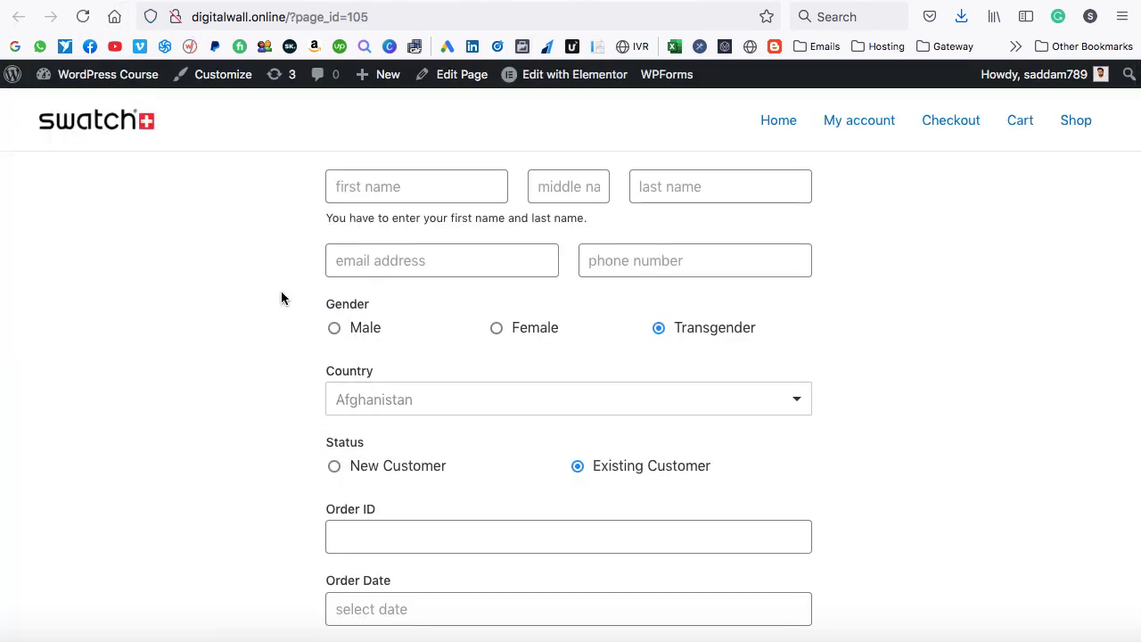
Choose New Customer on the live form and fill in name, phone, country Australia and message.
{"action": "scroll", "coordinate": [312, 307], "scroll_direction": "down", "scroll_amount": 3}
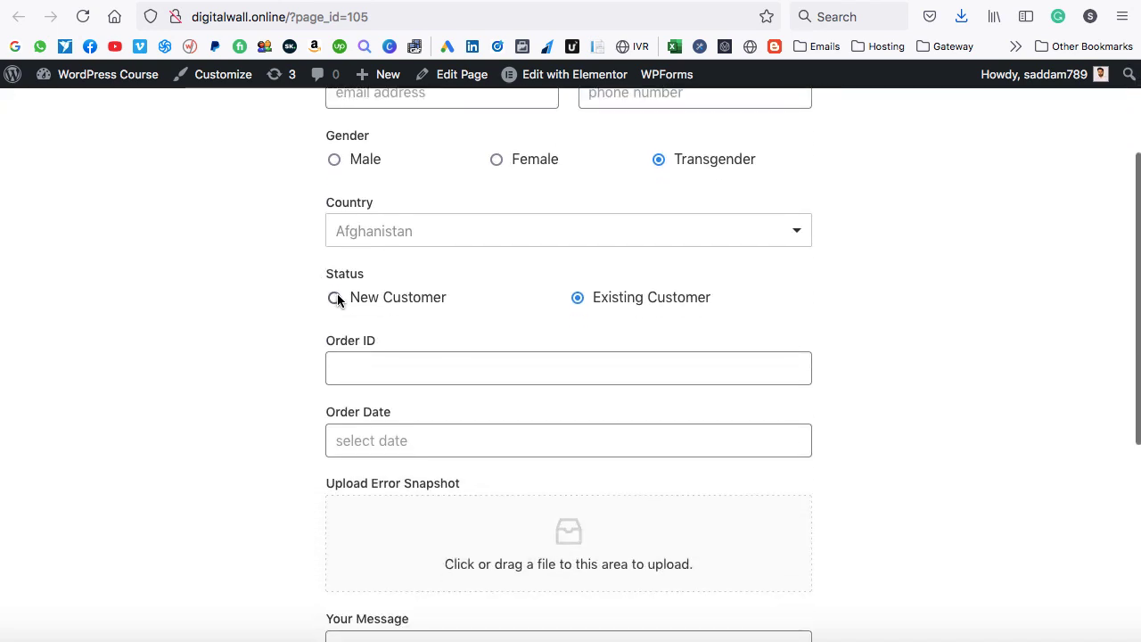
{"action": "left_click", "coordinate": [334, 306]}
{"action": "scroll", "coordinate": [507, 295], "scroll_direction": "up", "scroll_amount": 1}
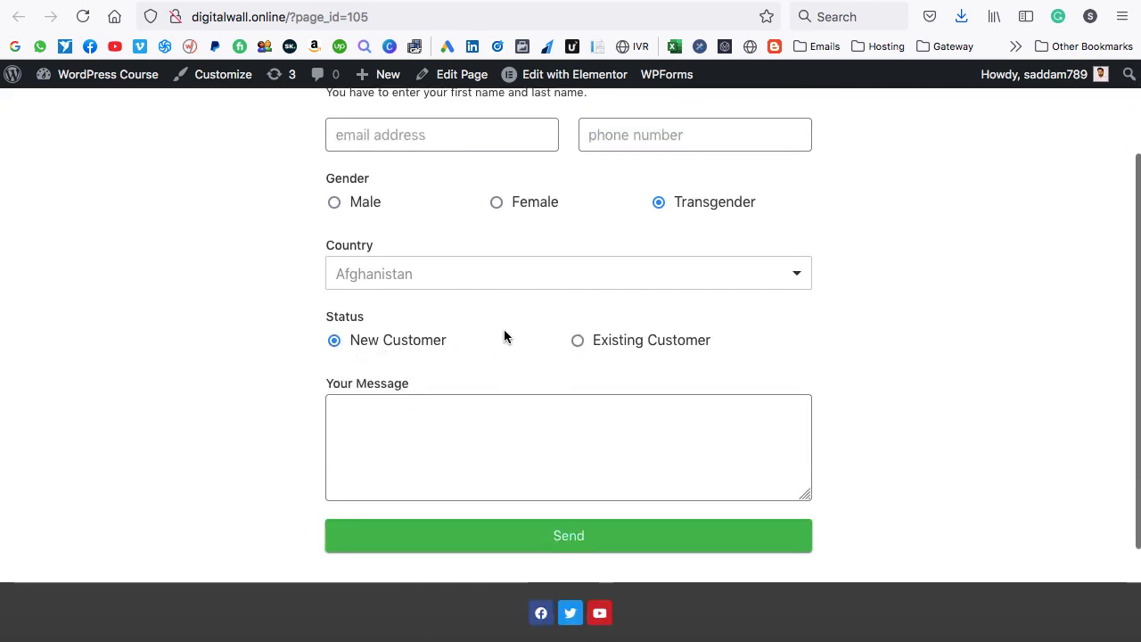
{"action": "scroll", "coordinate": [503, 337], "scroll_direction": "up", "scroll_amount": 2}
{"action": "left_click", "coordinate": [389, 187]}
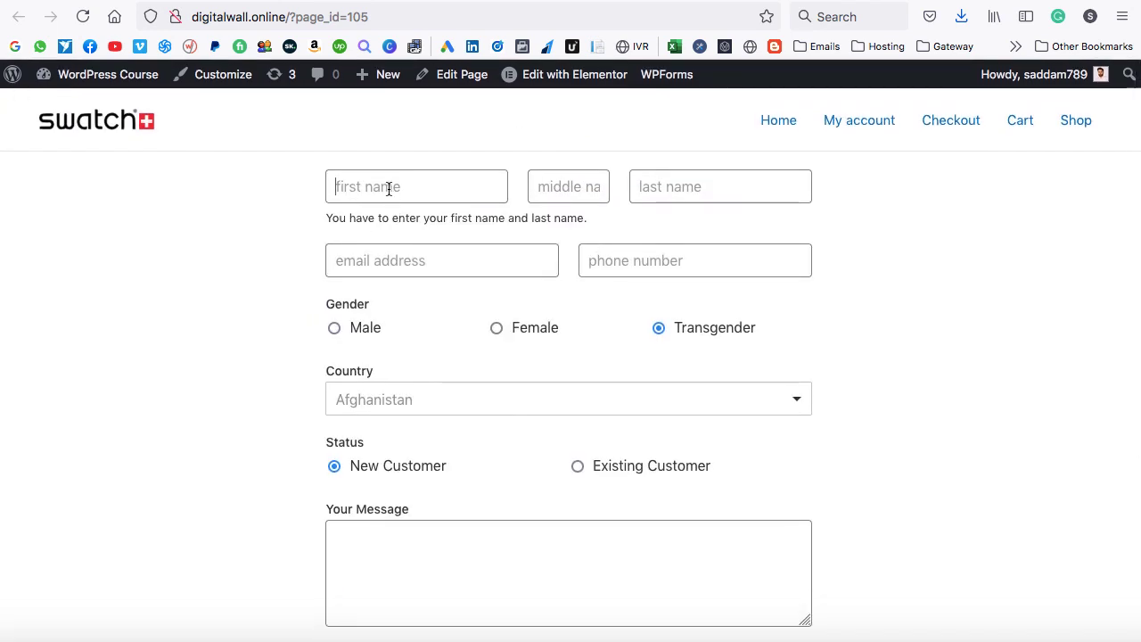
{"action": "left_click", "coordinate": [606, 261]}
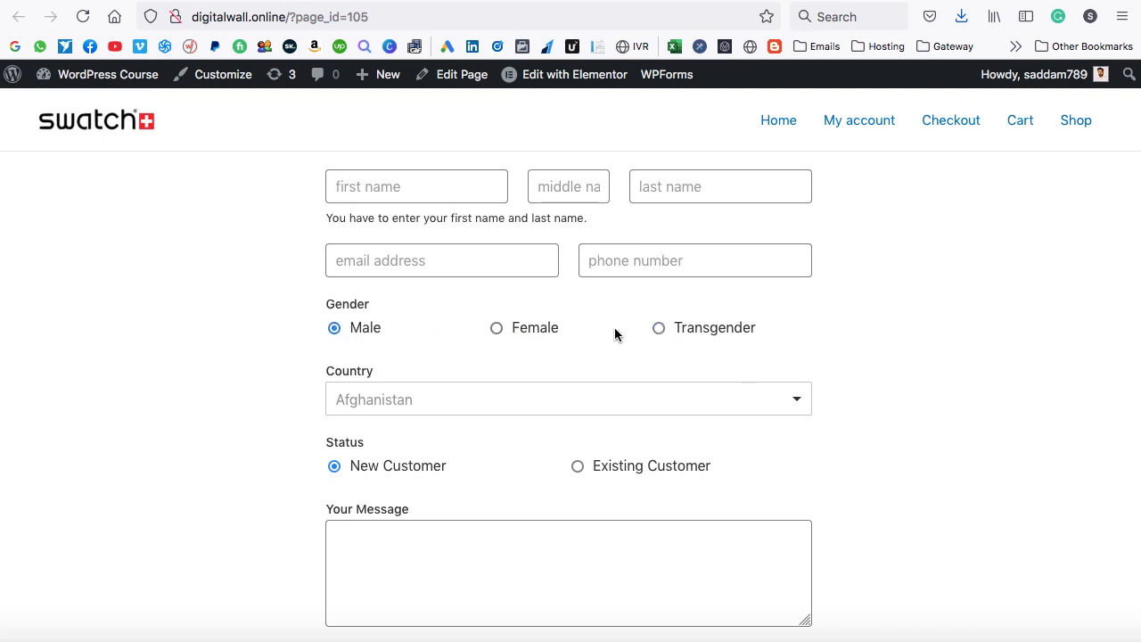
{"action": "scroll", "coordinate": [534, 374], "scroll_direction": "down", "scroll_amount": 1}
{"action": "left_click", "coordinate": [420, 345]}
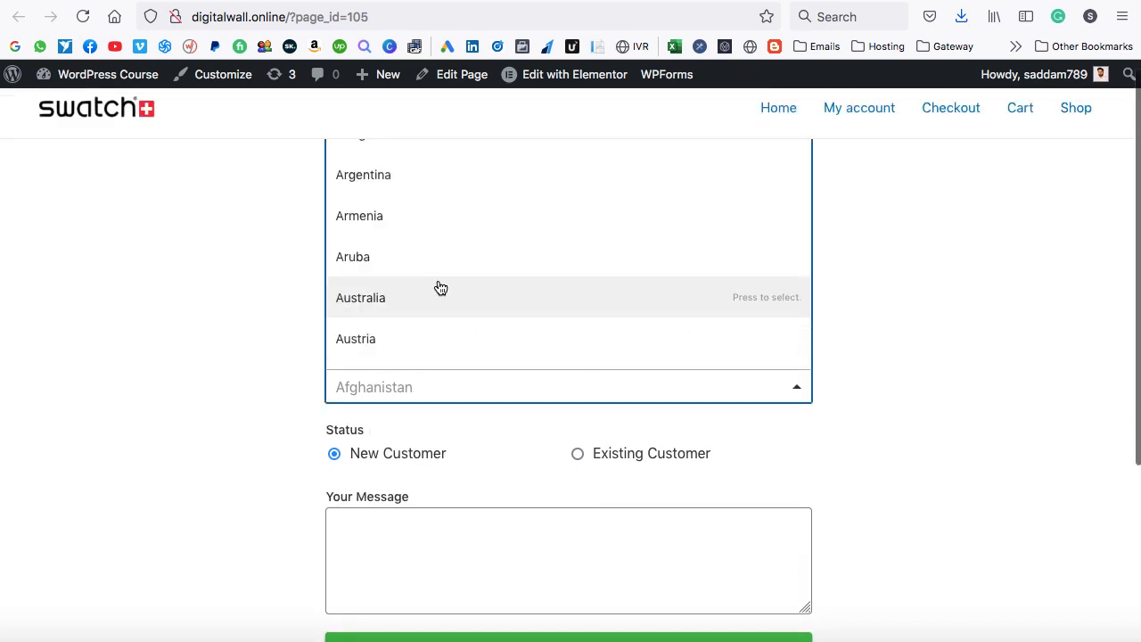
{"action": "left_click", "coordinate": [427, 291]}
{"action": "scroll", "coordinate": [211, 372], "scroll_direction": "down", "scroll_amount": 3}
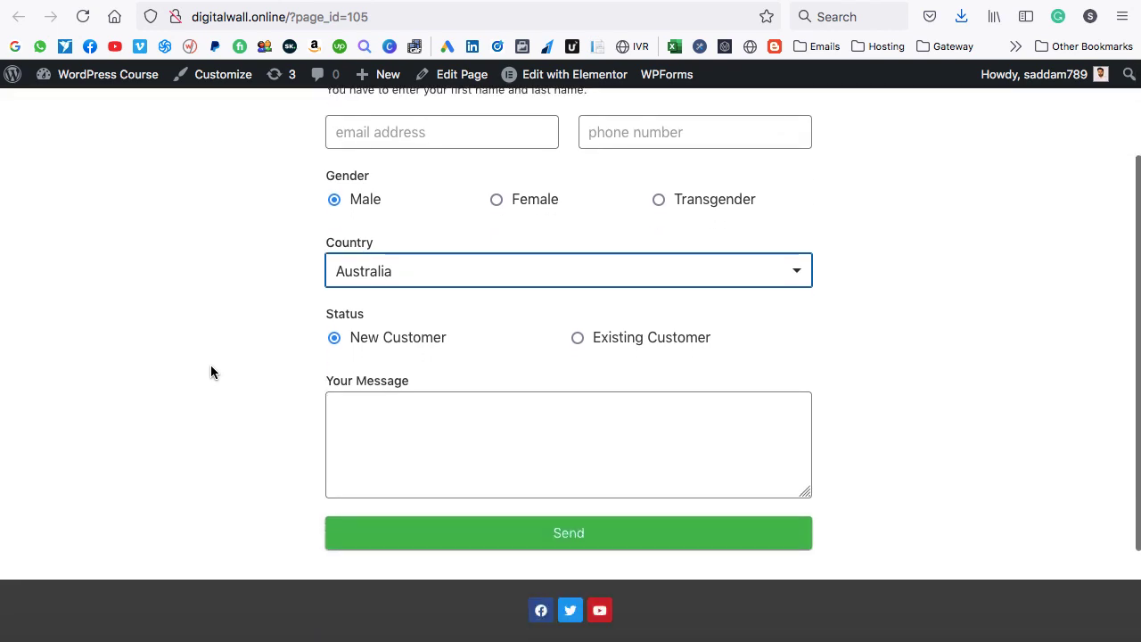
{"action": "left_click", "coordinate": [546, 360]}
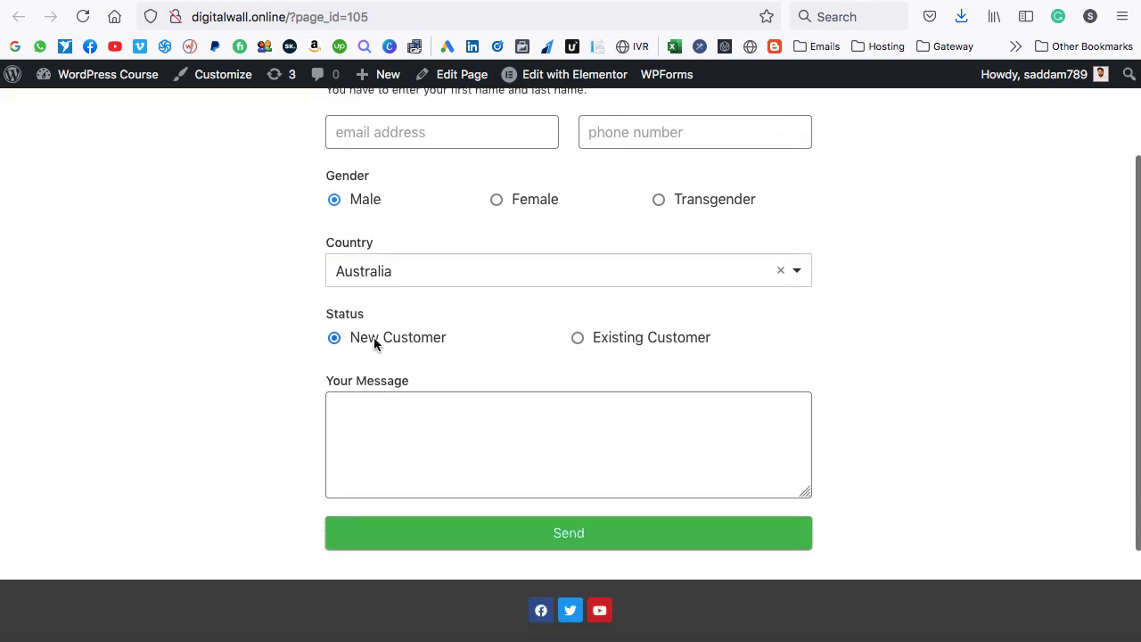
{"action": "left_click", "coordinate": [399, 424]}
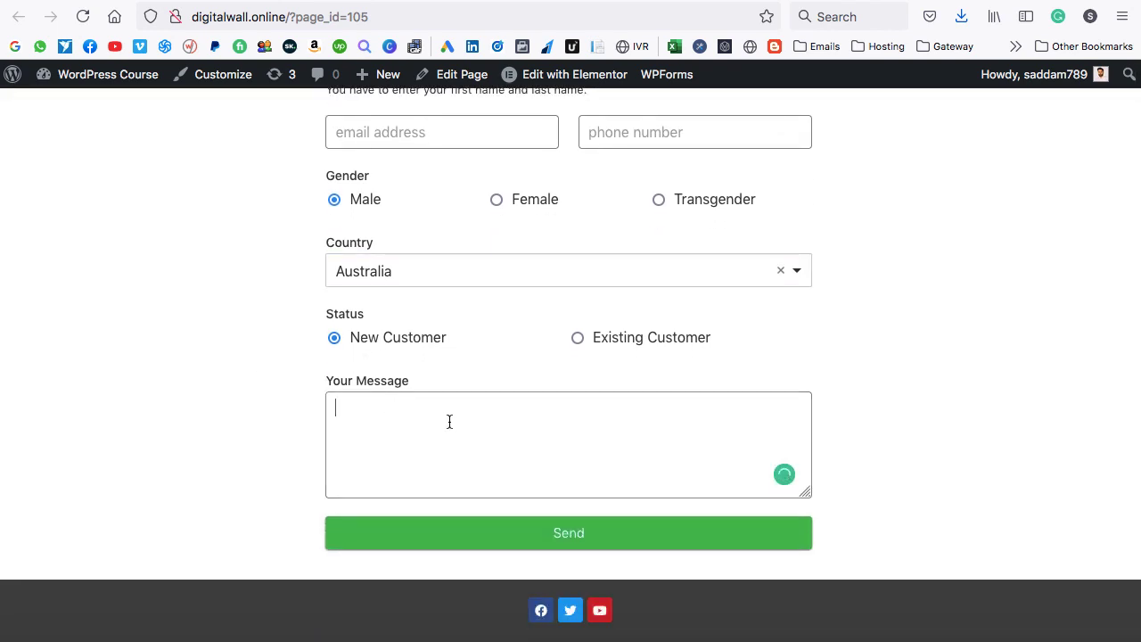
Switch to Existing Customer, set Order Date to 06/16/2021, and test then cancel the file chooser.
{"action": "left_click", "coordinate": [577, 338]}
{"action": "scroll", "coordinate": [513, 376], "scroll_direction": "down", "scroll_amount": 5}
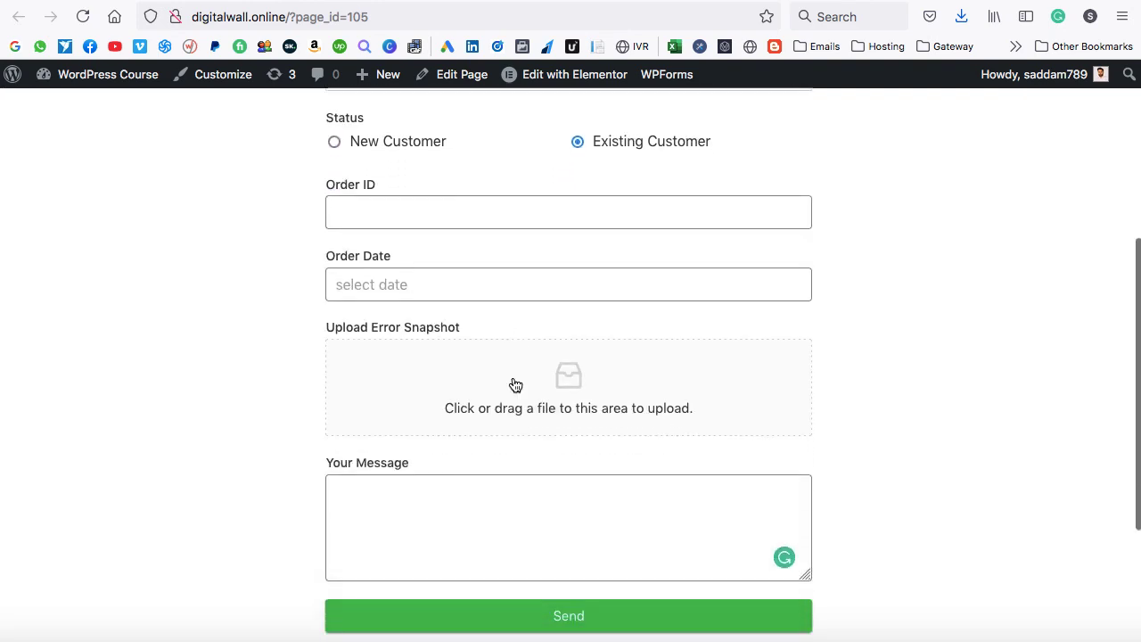
{"action": "left_click", "coordinate": [419, 298]}
{"action": "left_click", "coordinate": [454, 443]}
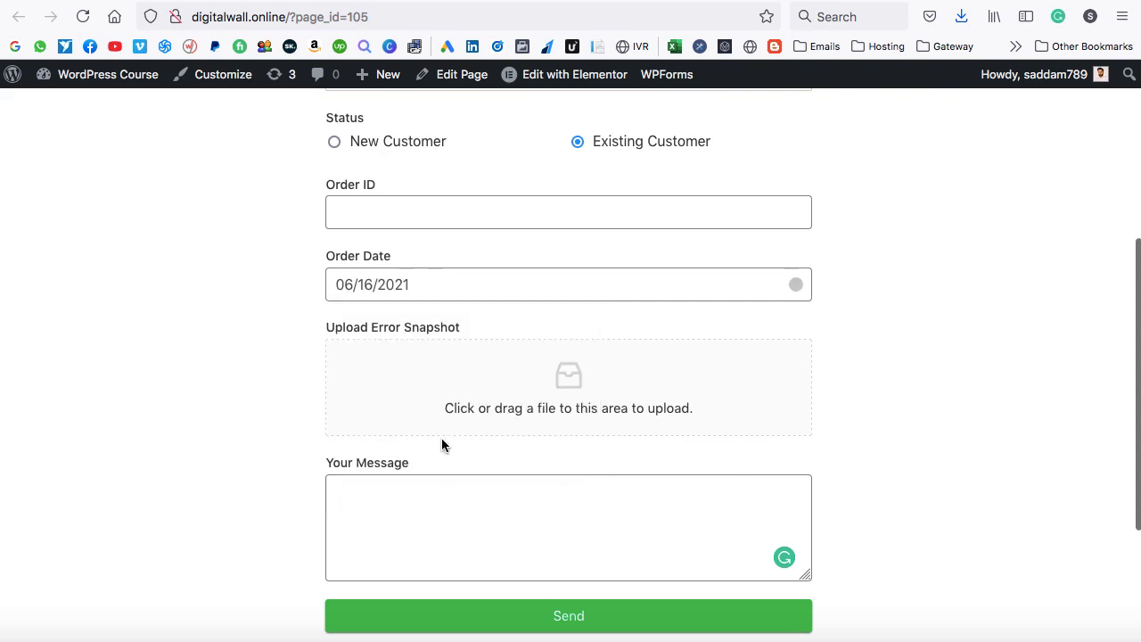
{"action": "left_click", "coordinate": [574, 401]}
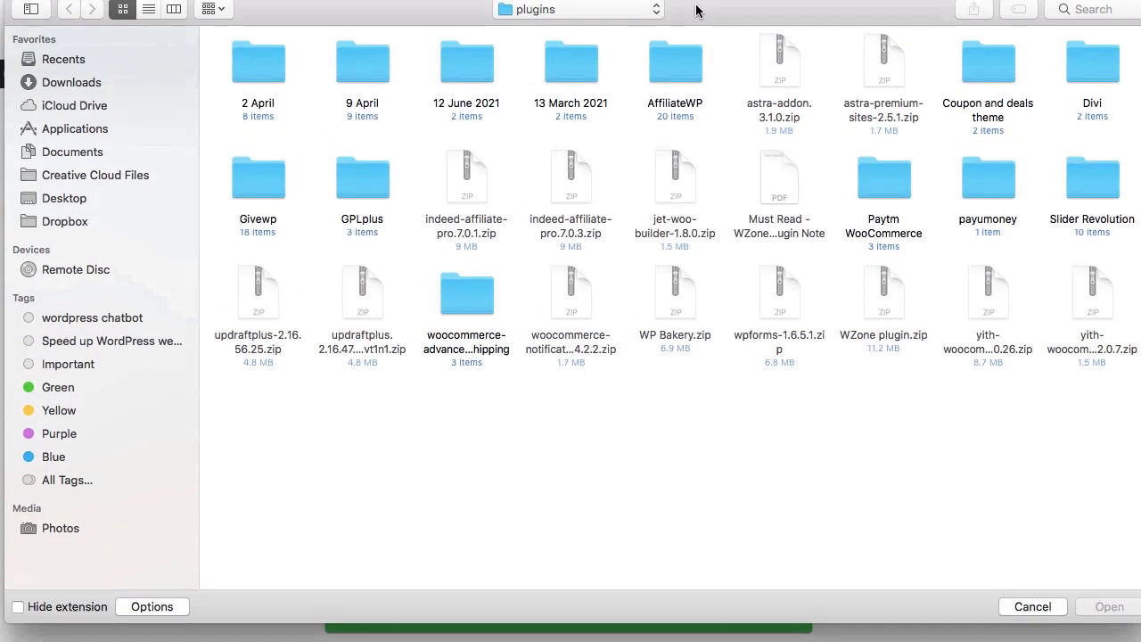
{"action": "left_click", "coordinate": [1031, 616]}
{"action": "scroll", "coordinate": [570, 237], "scroll_direction": "down", "scroll_amount": 1}
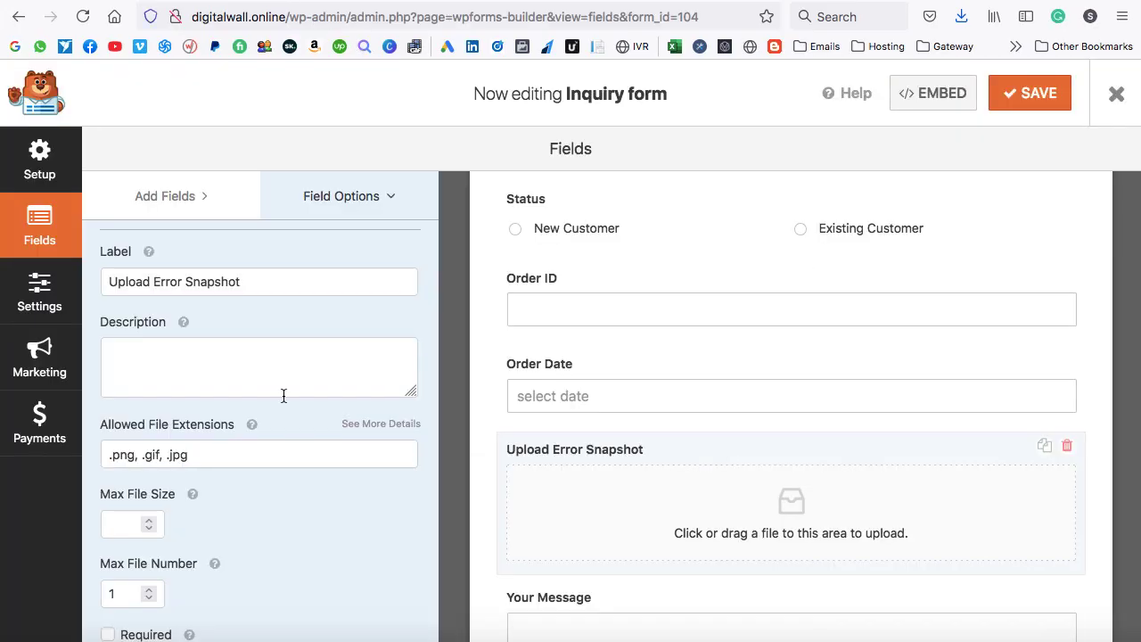
{"action": "left_click", "coordinate": [189, 204]}
{"action": "scroll", "coordinate": [287, 397], "scroll_direction": "down", "scroll_amount": 5}
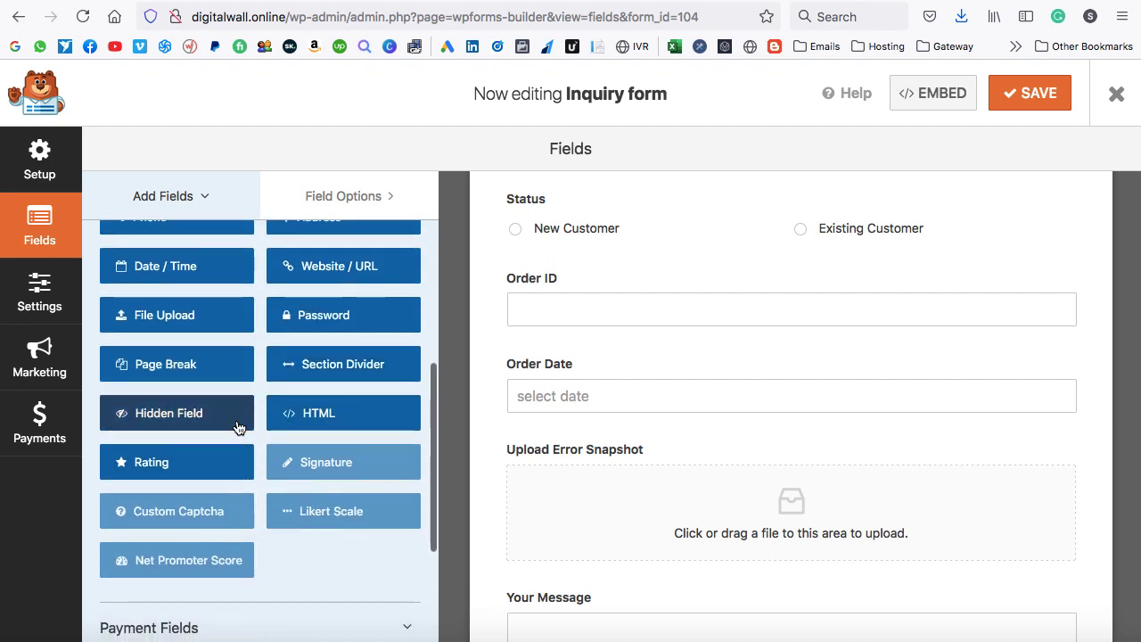
{"action": "scroll", "coordinate": [253, 396], "scroll_direction": "down", "scroll_amount": 5}
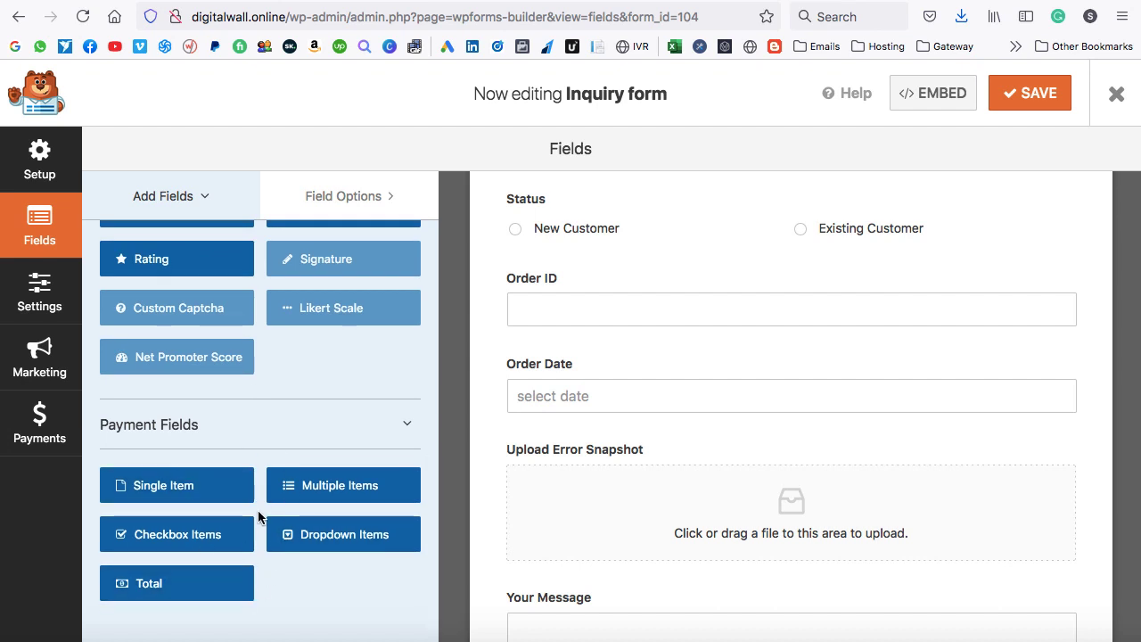
{"action": "scroll", "coordinate": [258, 517], "scroll_direction": "up", "scroll_amount": 2}
{"action": "scroll", "coordinate": [257, 513], "scroll_direction": "up", "scroll_amount": 13}
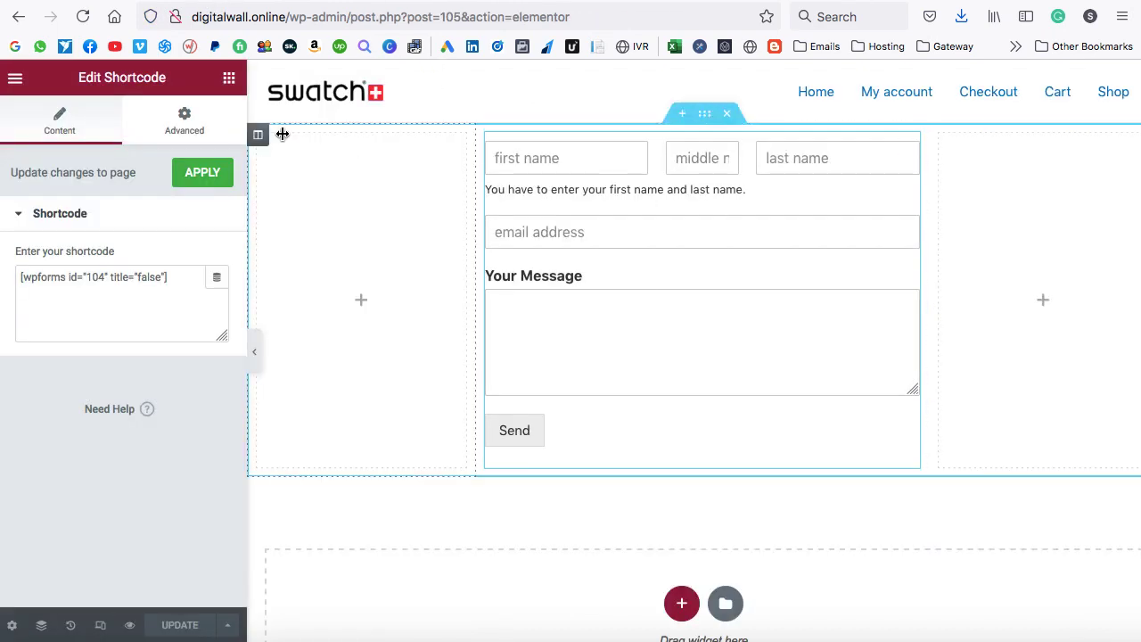
Reload the Elementor editor and add a heading reading 'Get a Quote' above the form.
{"action": "left_click", "coordinate": [82, 17]}
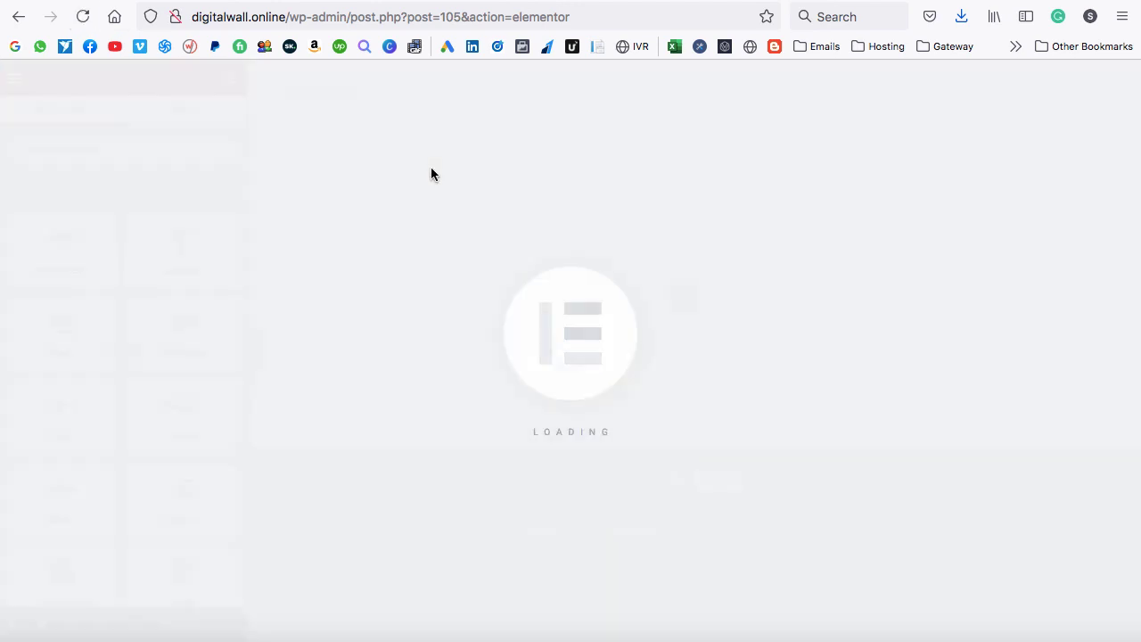
{"action": "scroll", "coordinate": [649, 250], "scroll_direction": "down", "scroll_amount": 3}
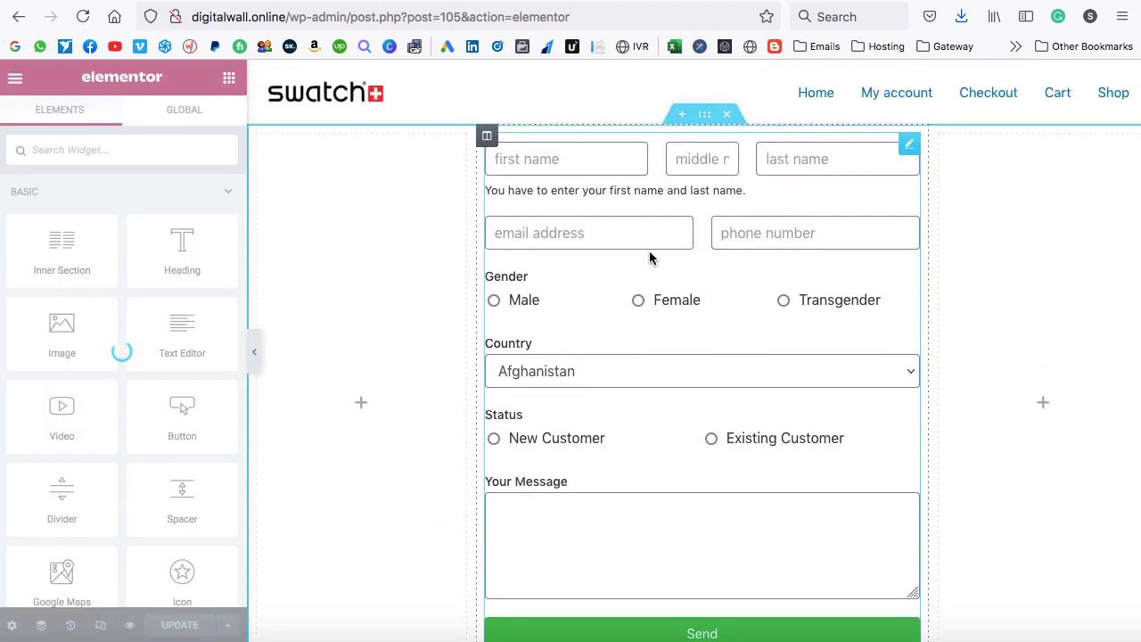
{"action": "left_click_drag", "start_coordinate": [173, 239], "coordinate": [625, 164]}
{"action": "left_click_drag", "start_coordinate": [175, 234], "coordinate": [11, 235]}
{"action": "type", "text": "Get a Quote"}
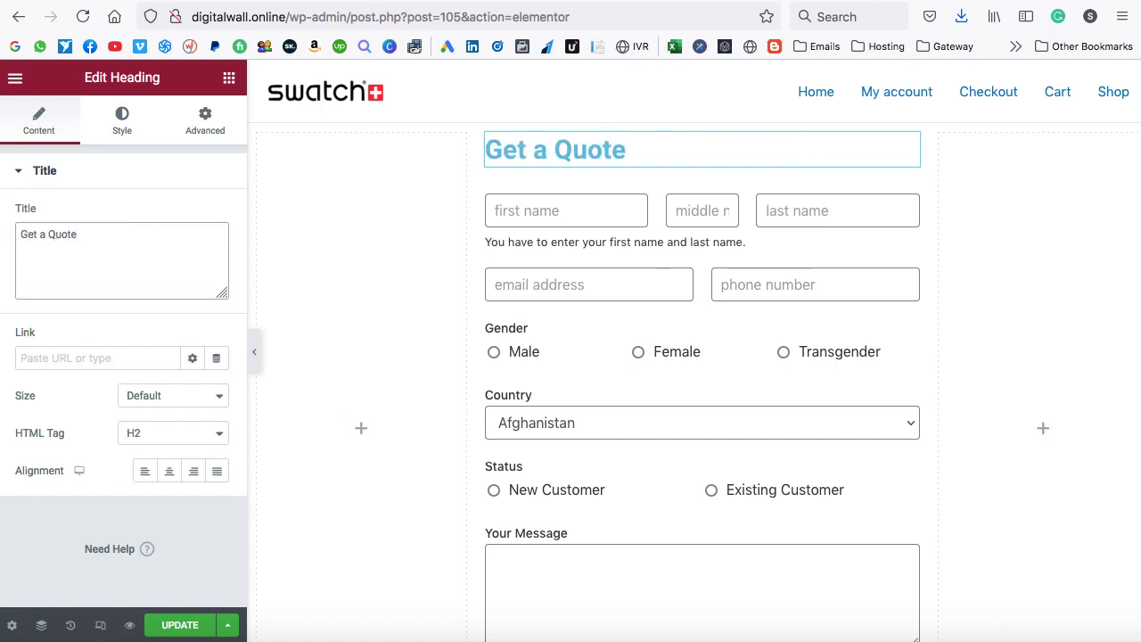
Centre the 'Get a Quote' heading and colour its text red.
{"action": "left_click", "coordinate": [166, 472]}
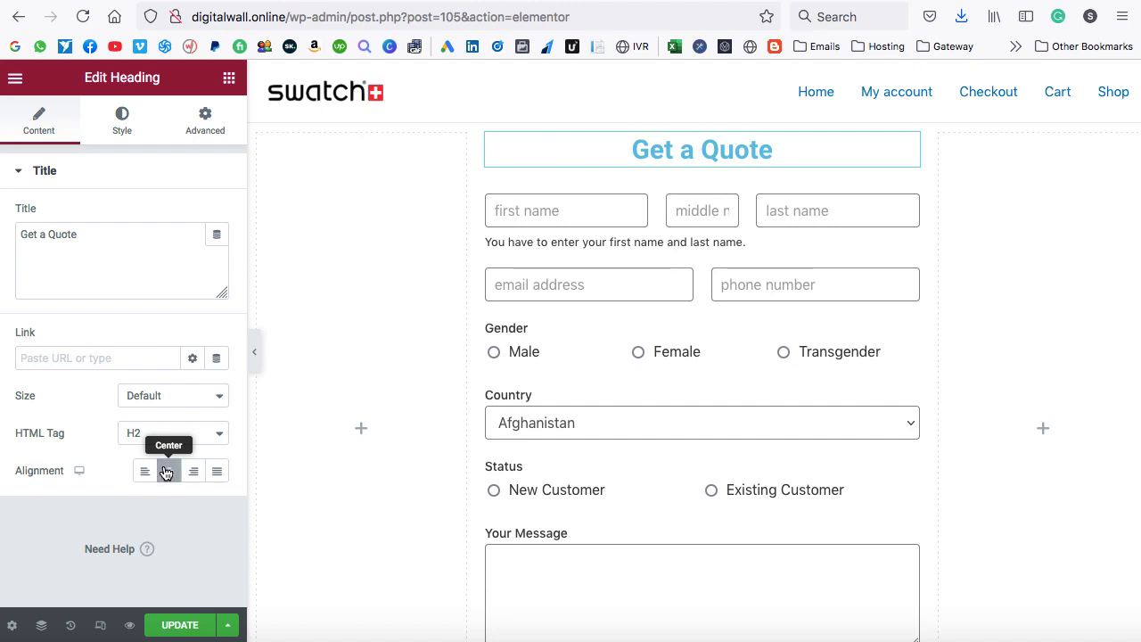
{"action": "left_click", "coordinate": [122, 125]}
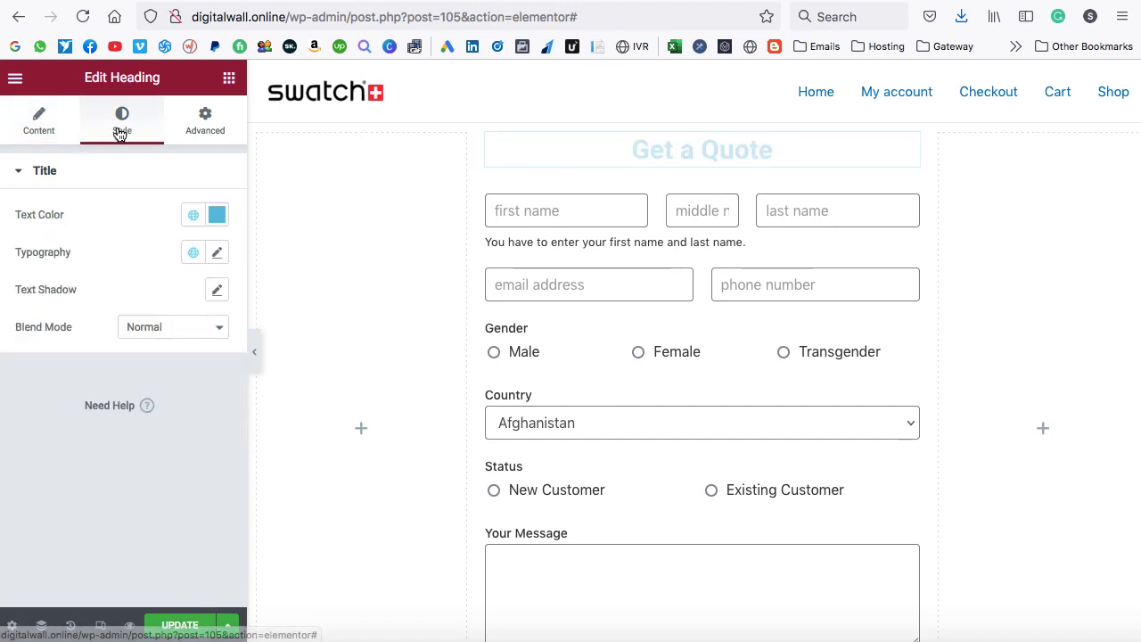
{"action": "left_click", "coordinate": [216, 215]}
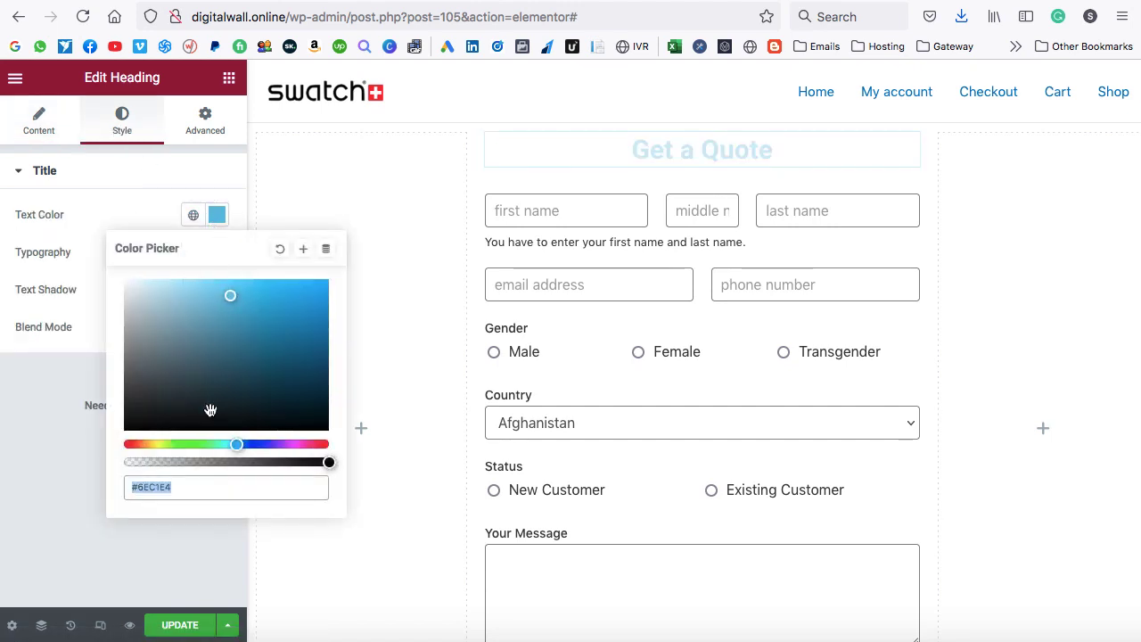
{"action": "left_click_drag", "start_coordinate": [236, 446], "coordinate": [129, 456]}
{"action": "left_click", "coordinate": [279, 285]}
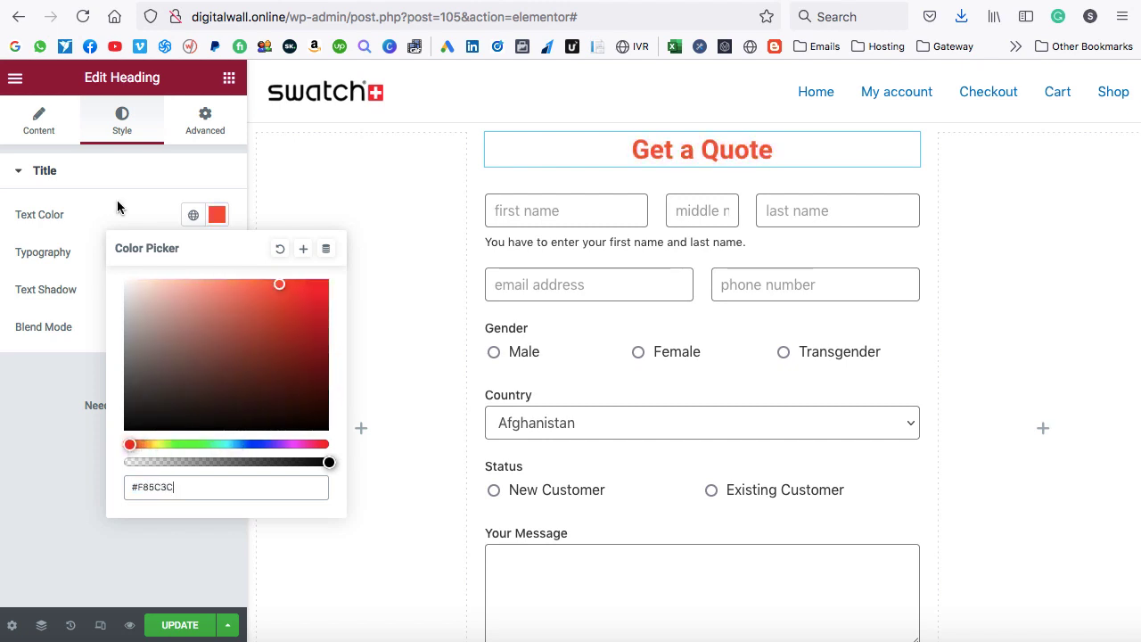
{"action": "left_click", "coordinate": [117, 199]}
Set the heading typography to Poppins at 35 px and update the page.
{"action": "left_click", "coordinate": [131, 179]}
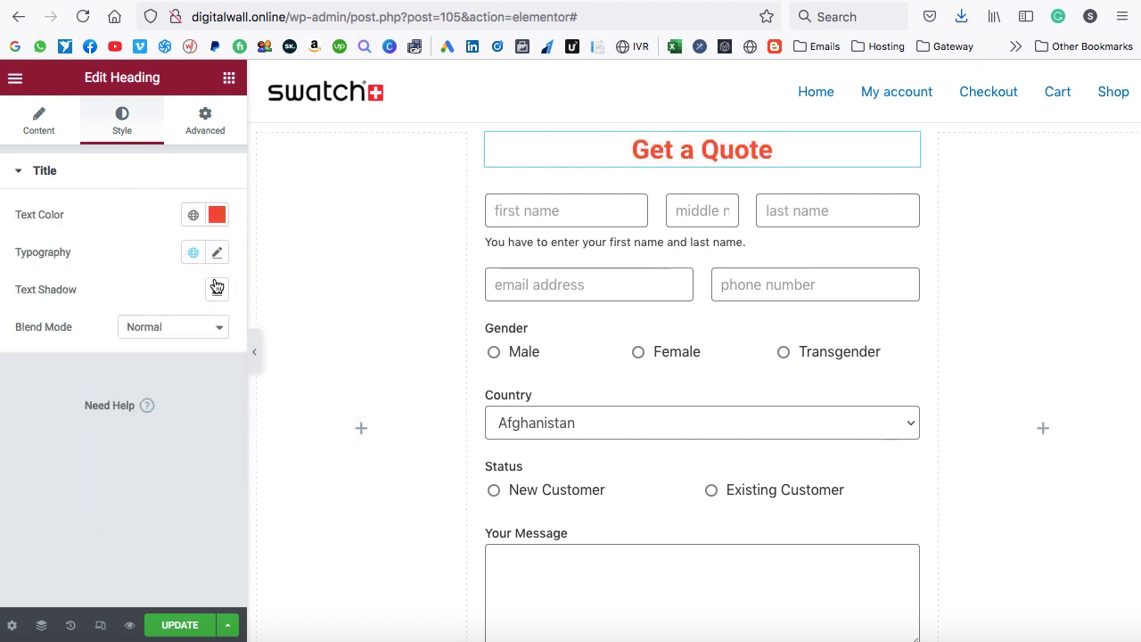
{"action": "left_click", "coordinate": [218, 254]}
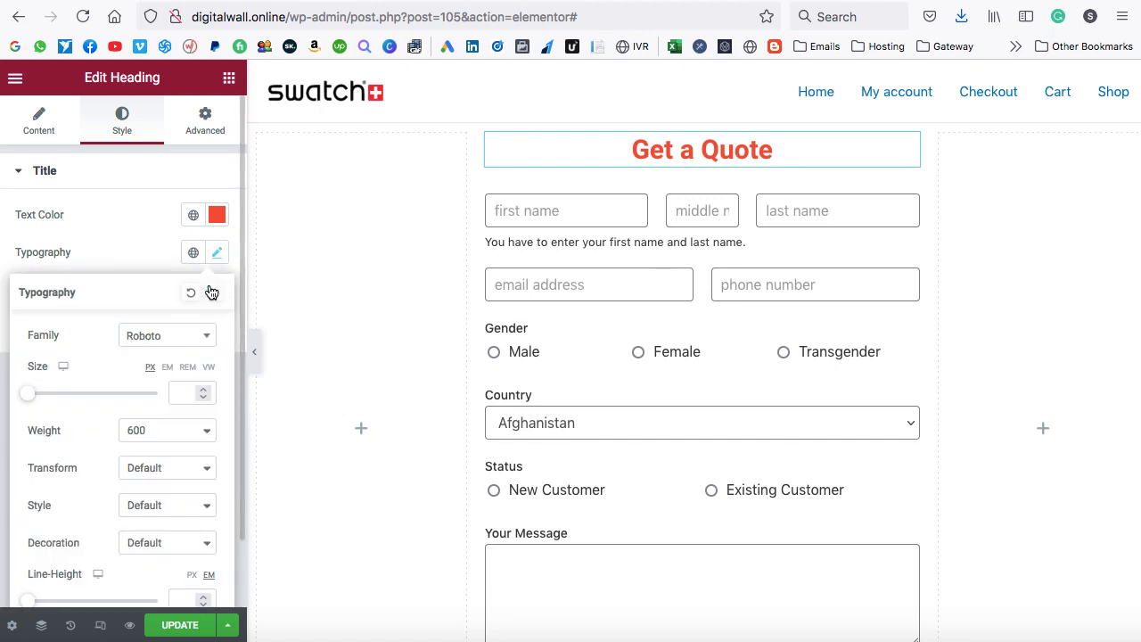
{"action": "left_click", "coordinate": [201, 342]}
{"action": "type", "text": "poppins"}
{"action": "key", "text": "Return"}
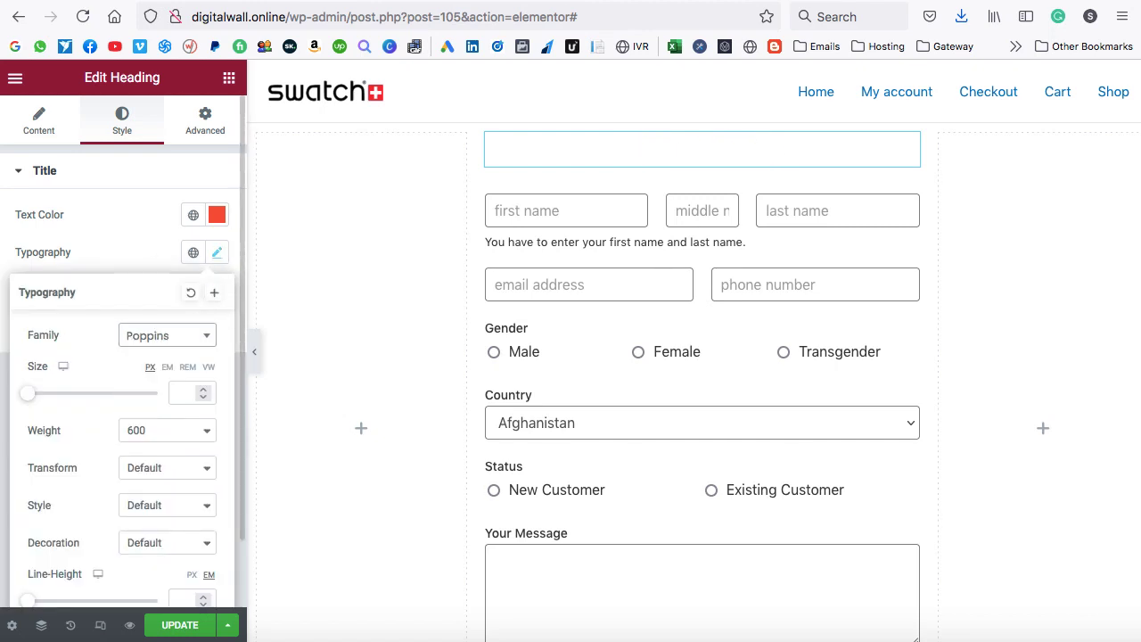
{"action": "left_click", "coordinate": [203, 389]}
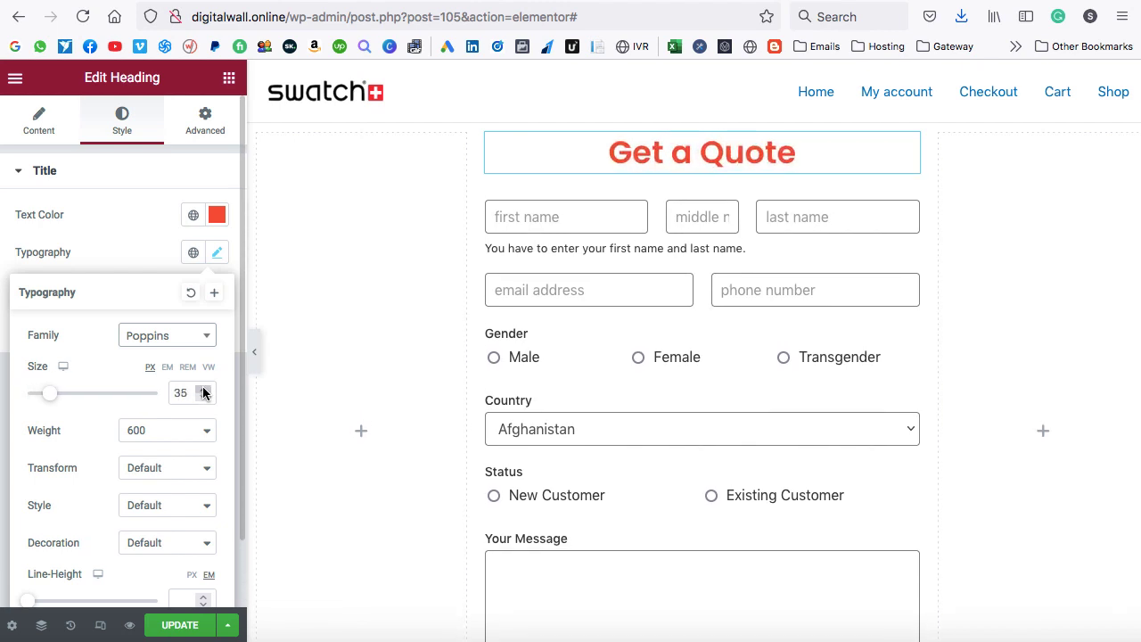
{"action": "left_click", "coordinate": [137, 256]}
{"action": "left_click", "coordinate": [179, 624]}
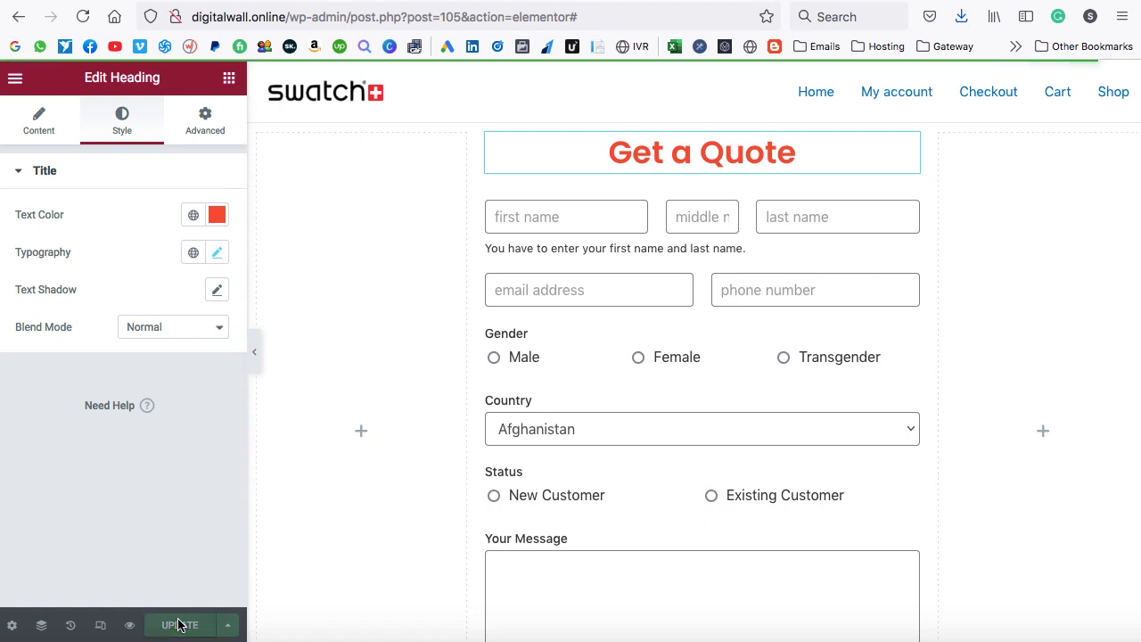
{"action": "left_click", "coordinate": [487, 137]}
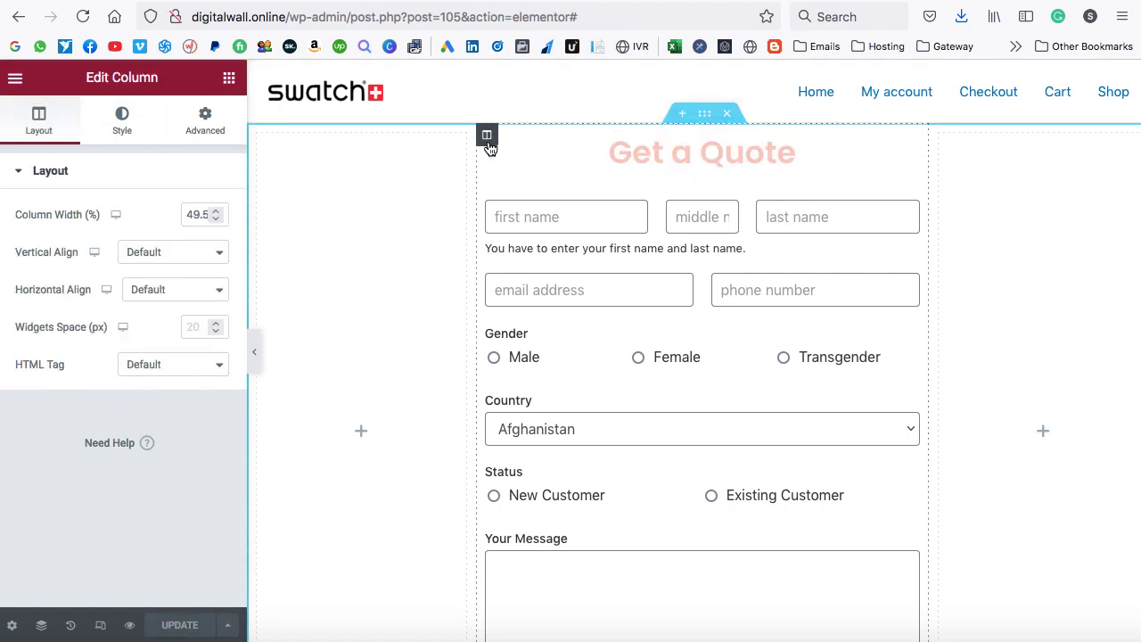
Give the form column a box shadow and 29 px padding on every side, then update the page.
{"action": "left_click", "coordinate": [121, 125]}
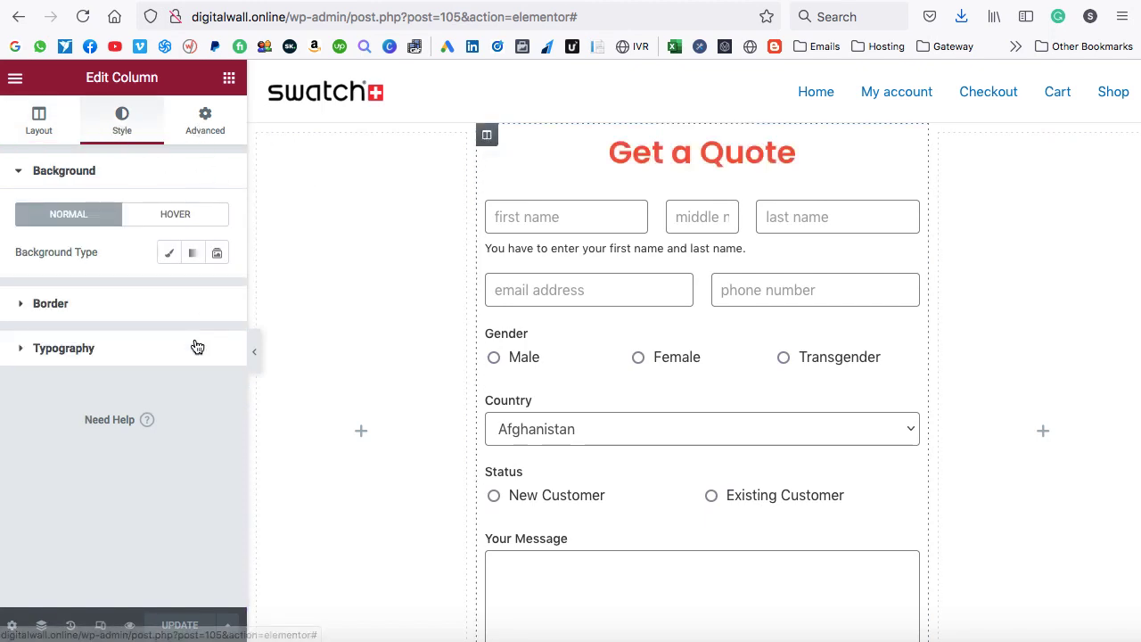
{"action": "left_click", "coordinate": [124, 311]}
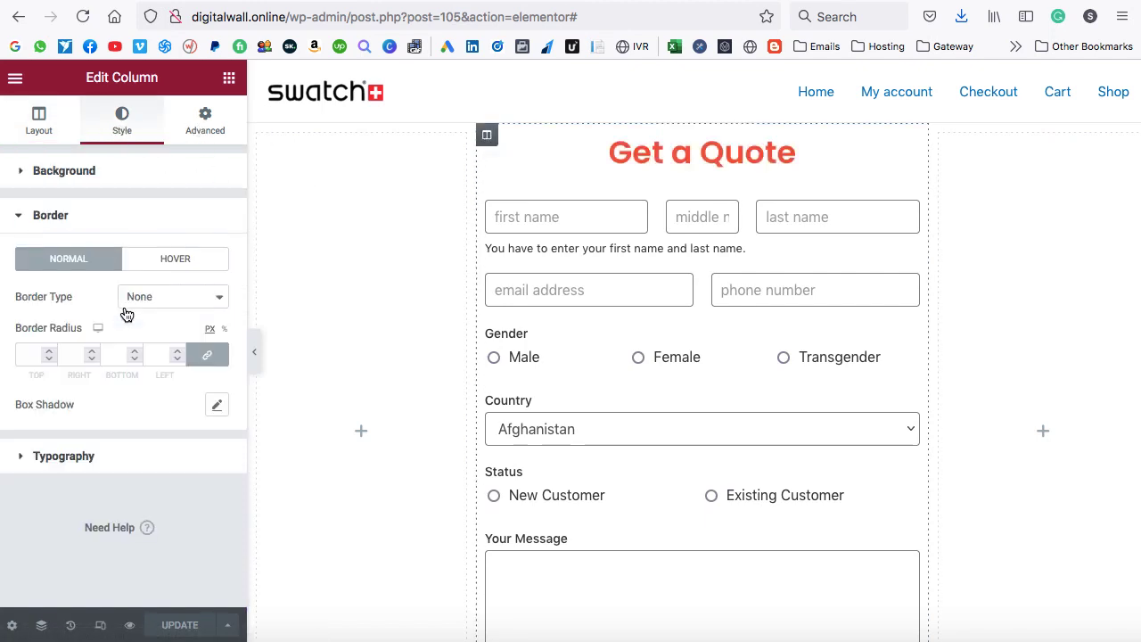
{"action": "left_click", "coordinate": [216, 403]}
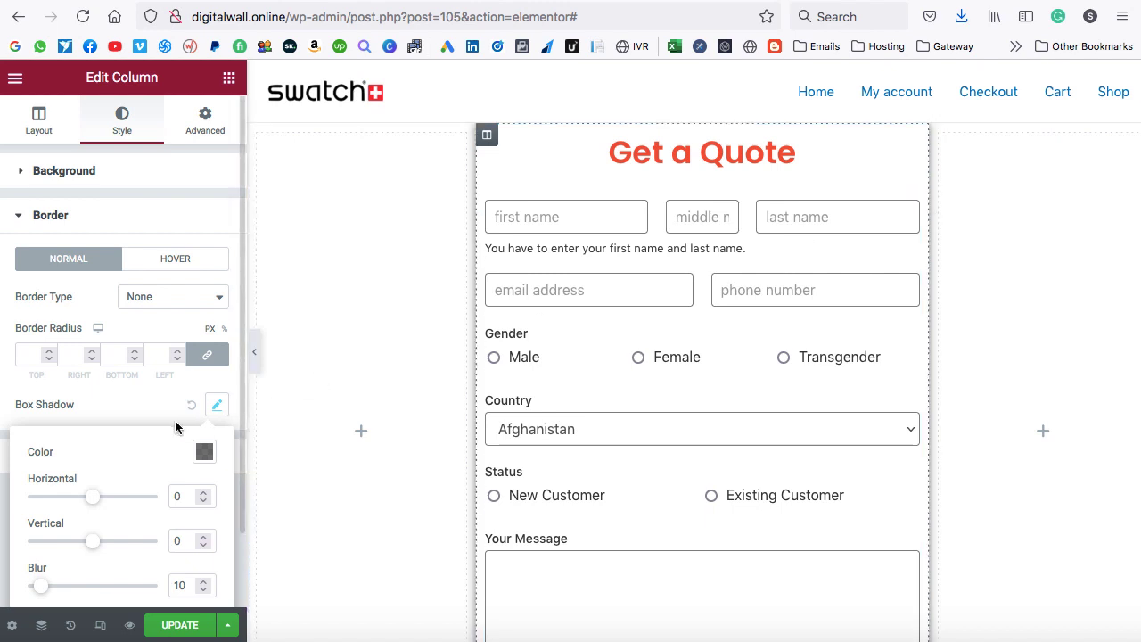
{"action": "left_click", "coordinate": [204, 125]}
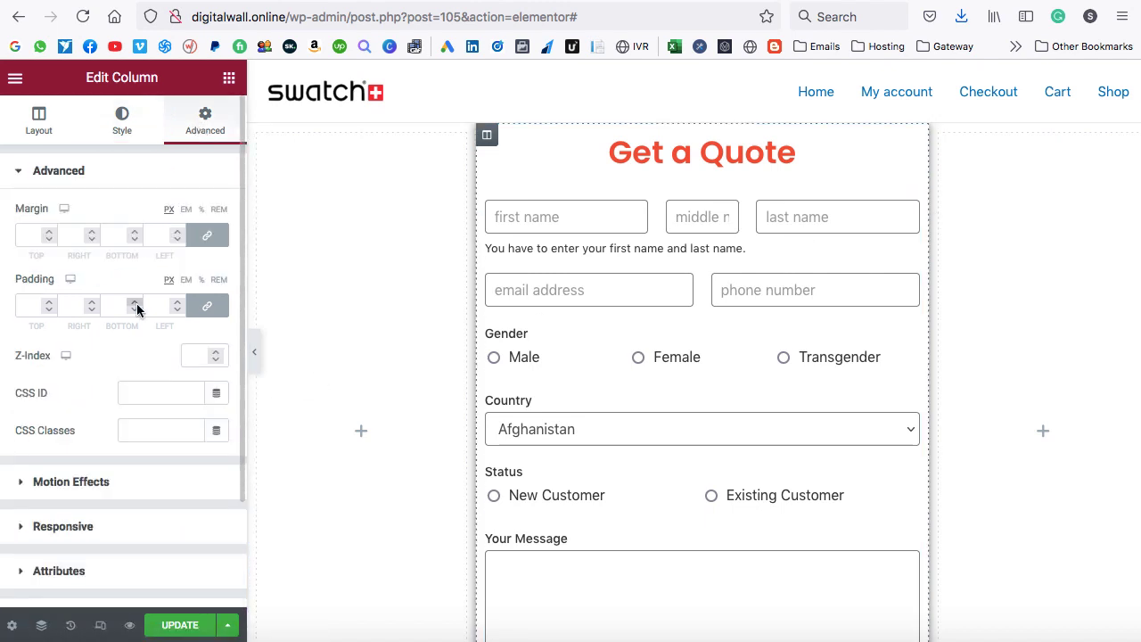
{"action": "left_click_drag", "start_coordinate": [134, 304], "coordinate": [134, 305]}
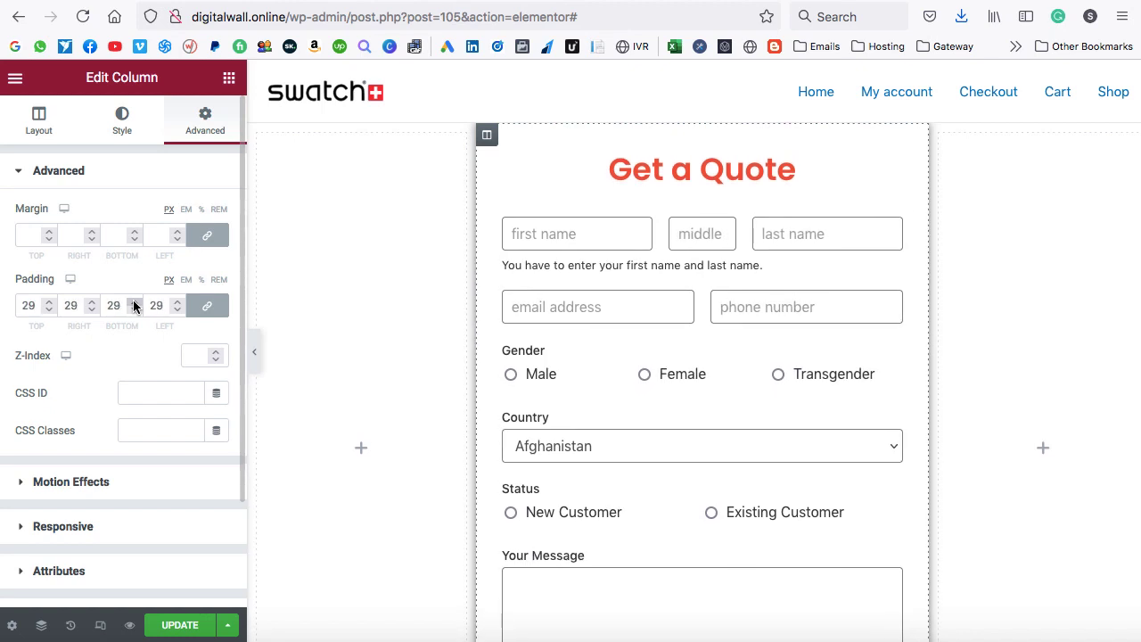
{"action": "left_click", "coordinate": [181, 626]}
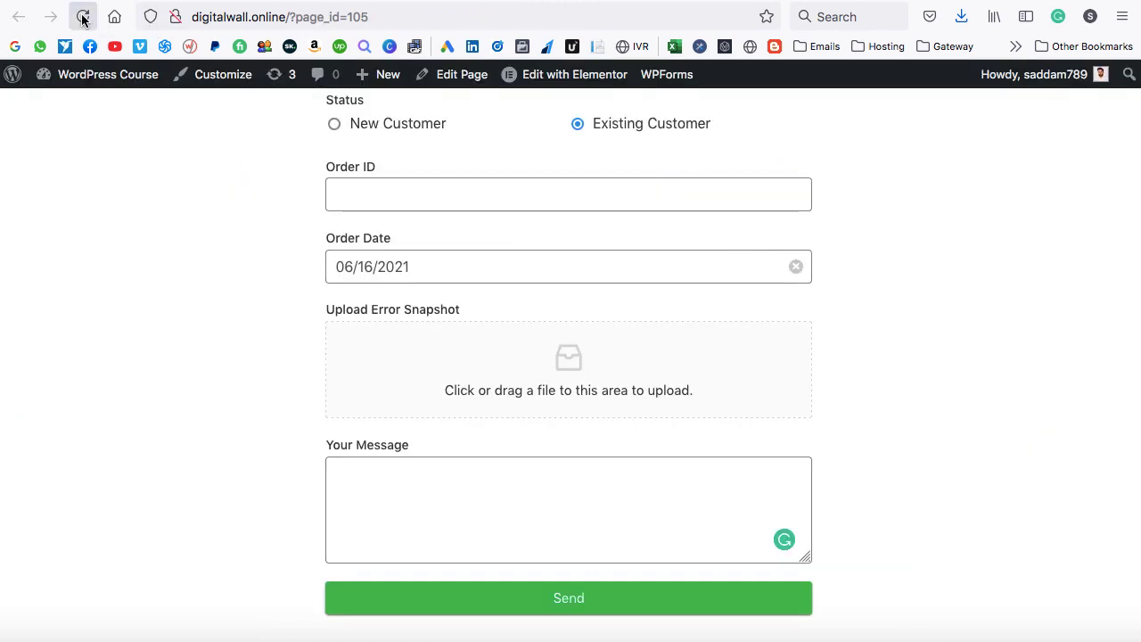
Reload the live page and review the shadowed 'Get a Quote' form down to its Send button.
{"action": "left_click", "coordinate": [82, 17]}
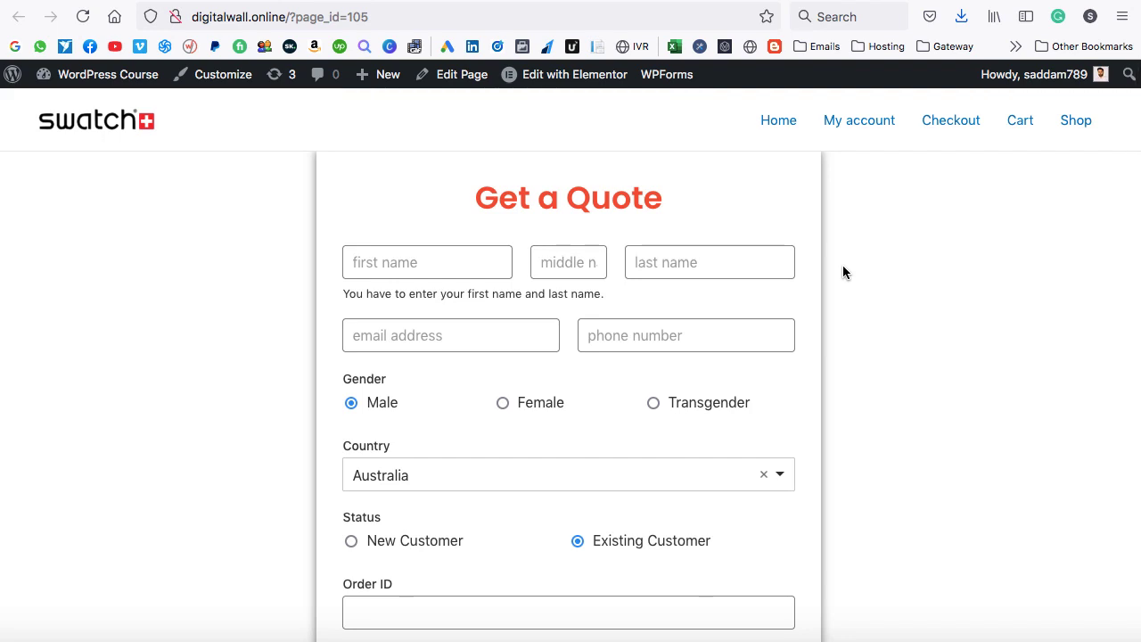
{"action": "scroll", "coordinate": [843, 267], "scroll_direction": "down", "scroll_amount": 5}
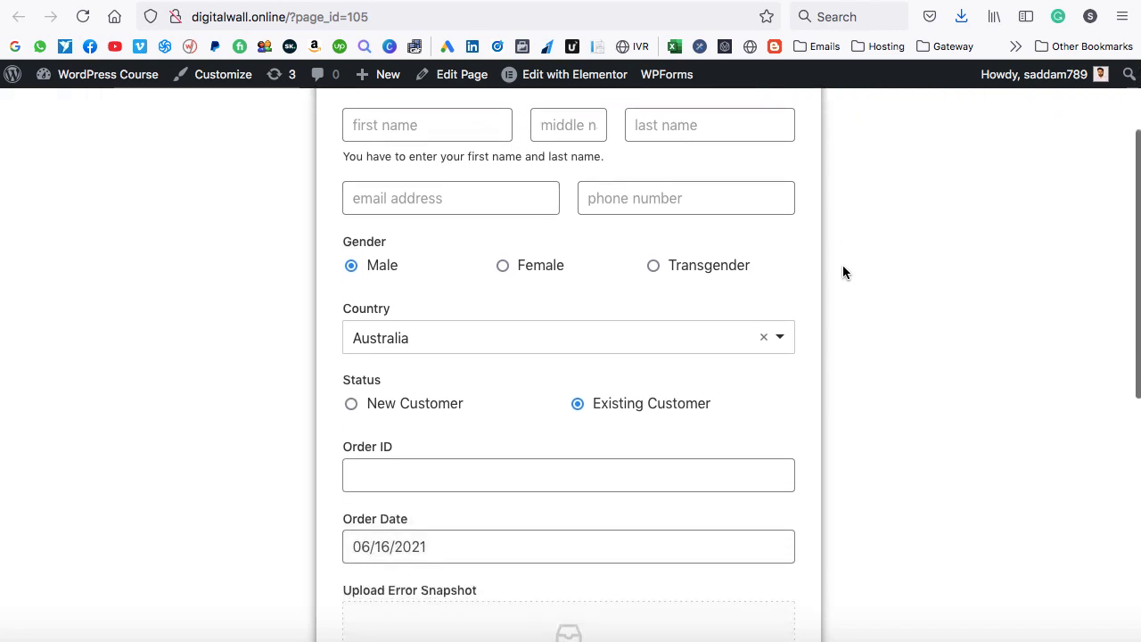
{"action": "scroll", "coordinate": [842, 265], "scroll_direction": "down", "scroll_amount": 4}
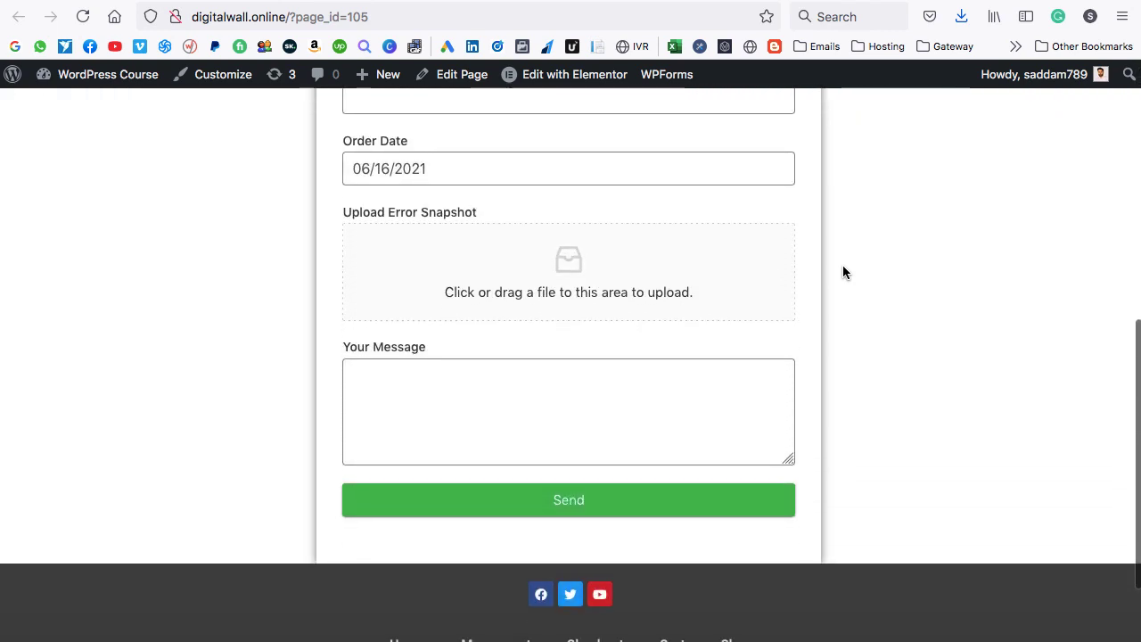
{"action": "scroll", "coordinate": [842, 266], "scroll_direction": "up", "scroll_amount": 5}
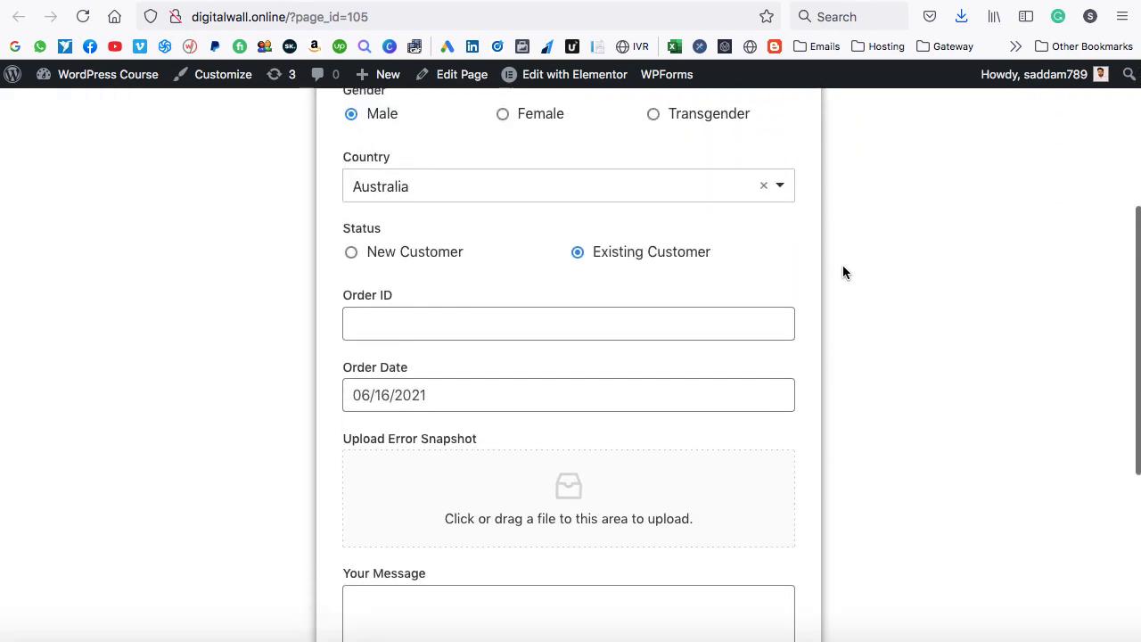
{"action": "scroll", "coordinate": [842, 266], "scroll_direction": "up", "scroll_amount": 5}
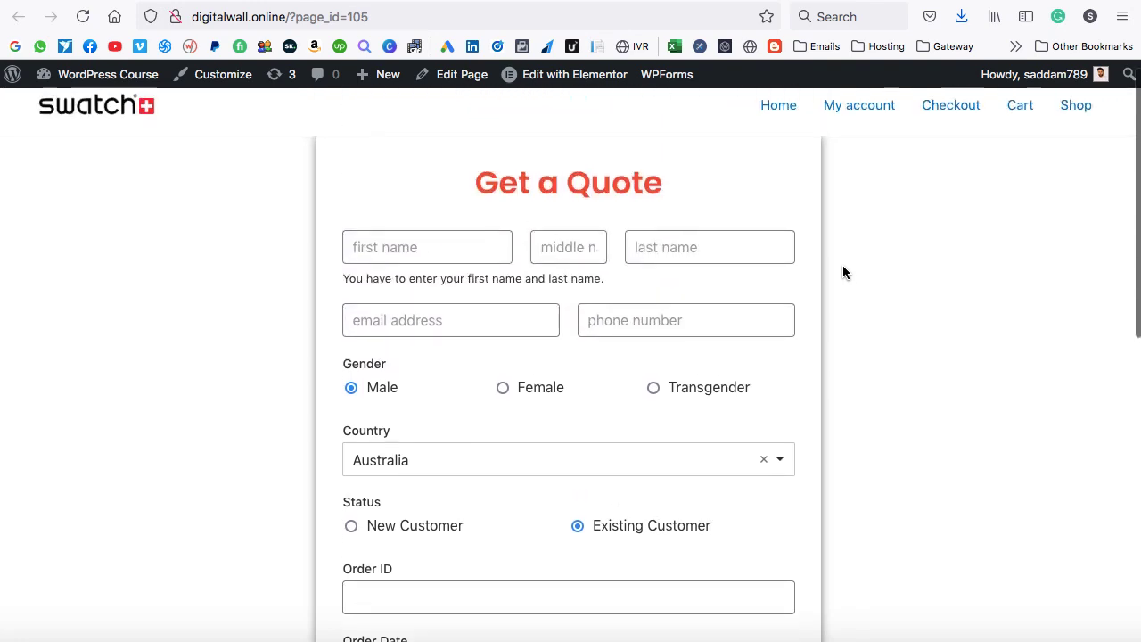